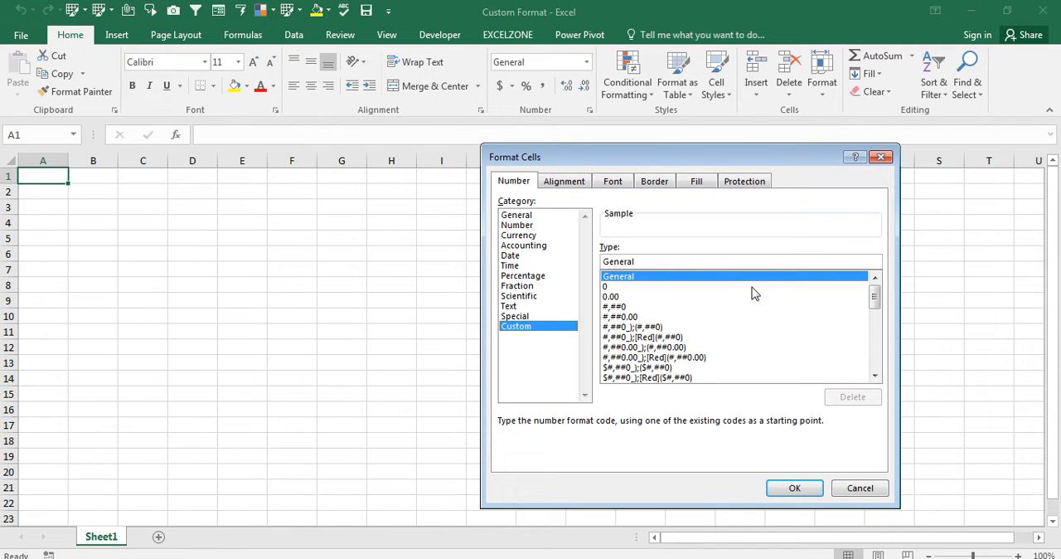
{"action": "left_click", "coordinate": [615, 287]}
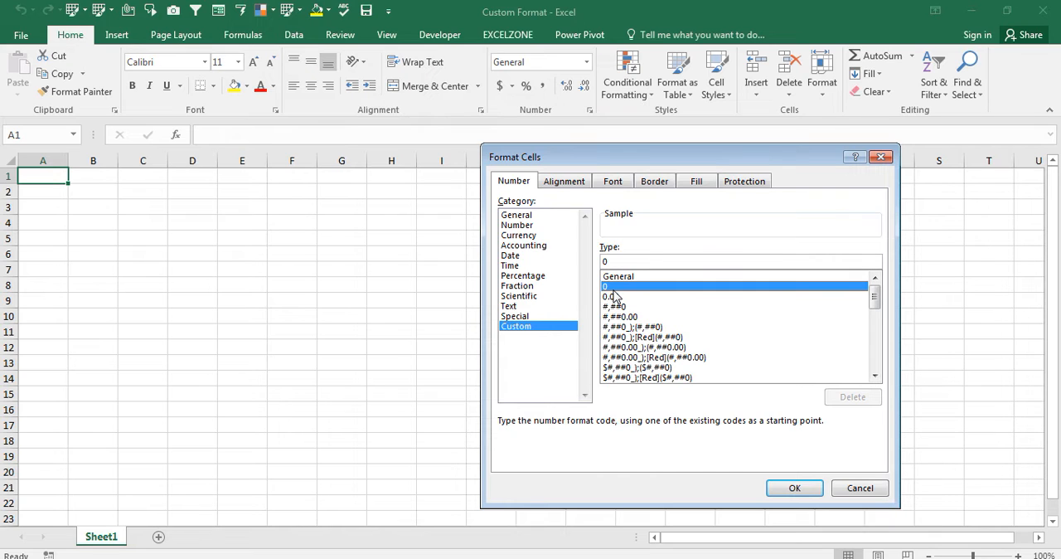
{"action": "left_click", "coordinate": [613, 327]}
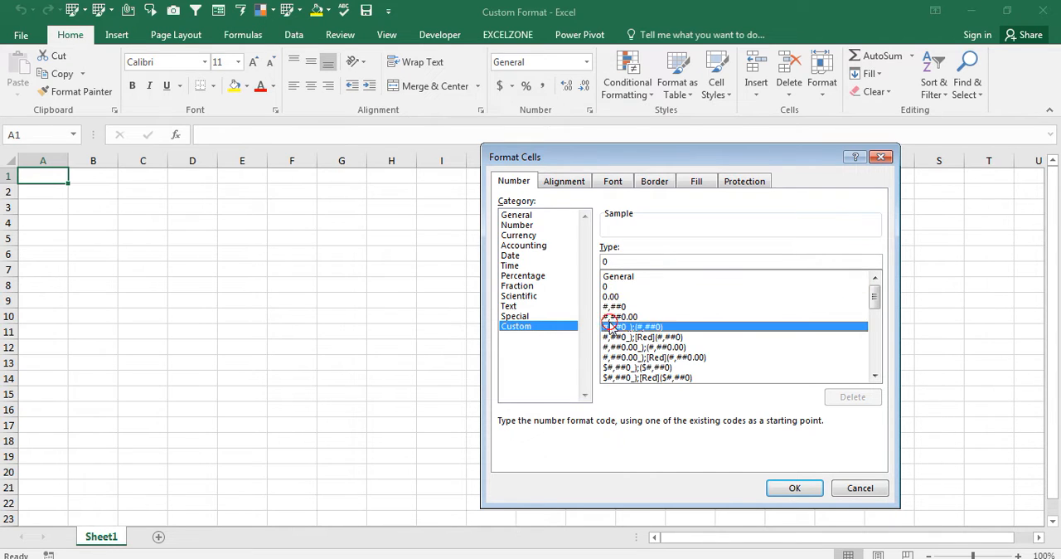
{"action": "left_click", "coordinate": [614, 318]}
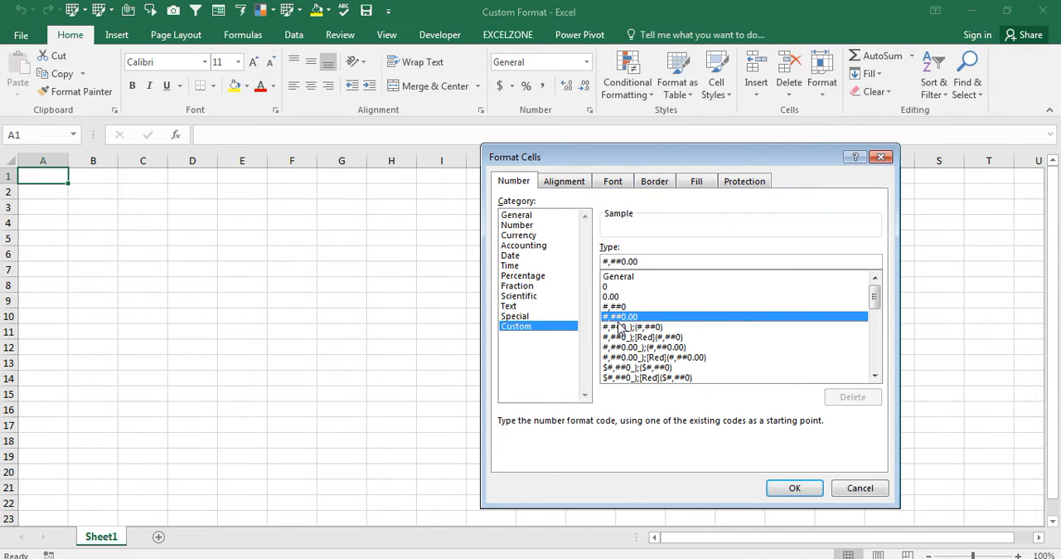
{"action": "key", "text": "Escape"}
- Enter INR 100 as typed text in cell E3 and select that cell to check its content
{"action": "key", "text": "Right"}
{"action": "key", "text": "Right"}
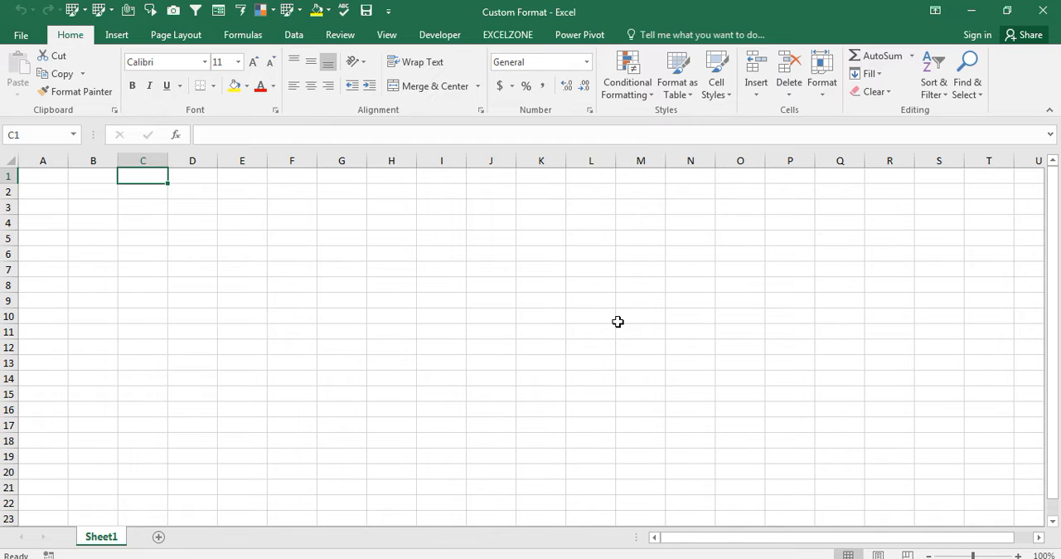
{"action": "key", "text": "Down"}
{"action": "key", "text": "Down"}
{"action": "key", "text": "Right"}
{"action": "key", "text": "Right"}
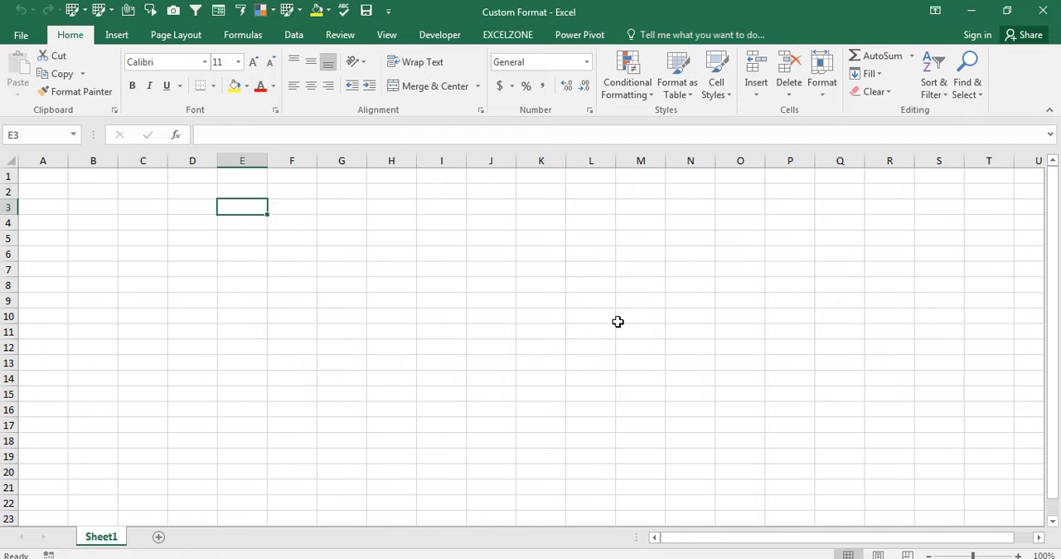
{"action": "type", "text": "INR"}
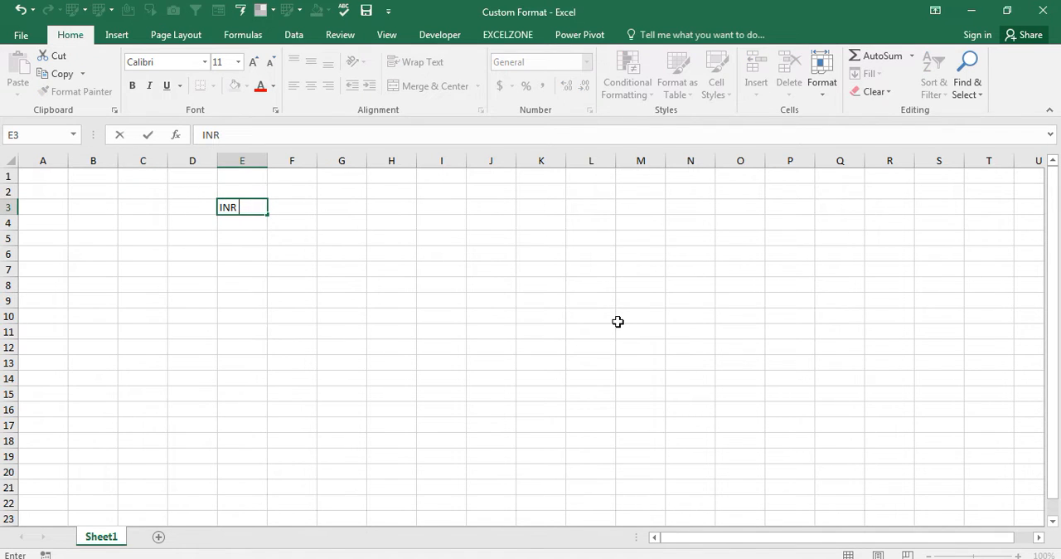
{"action": "type", "text": " 100"}
{"action": "key", "text": "Return"}
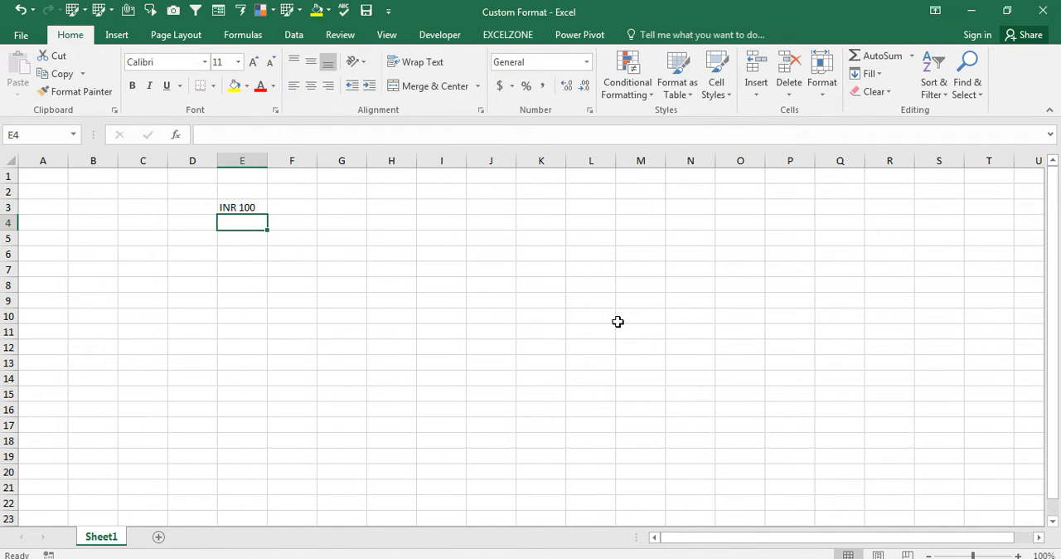
{"action": "key", "text": "Up"}
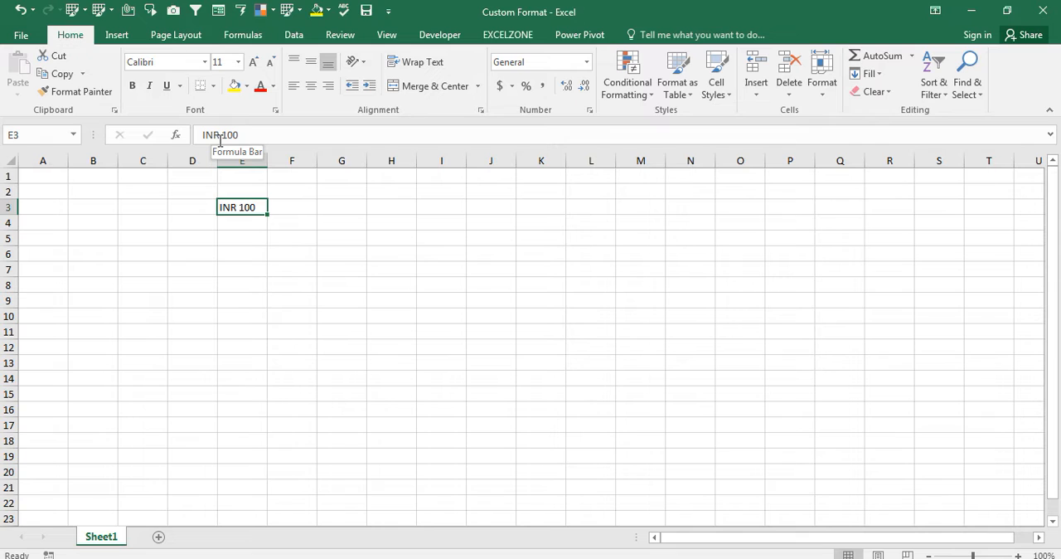
- Enter the plain number 100 in cell E4 and reselect the cell
{"action": "key", "text": "Down"}
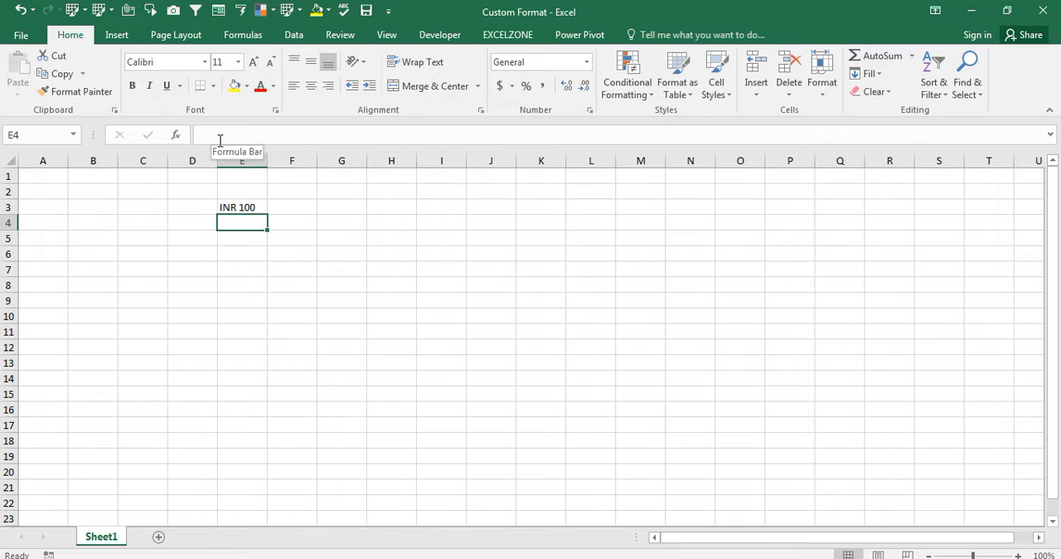
{"action": "type", "text": "100"}
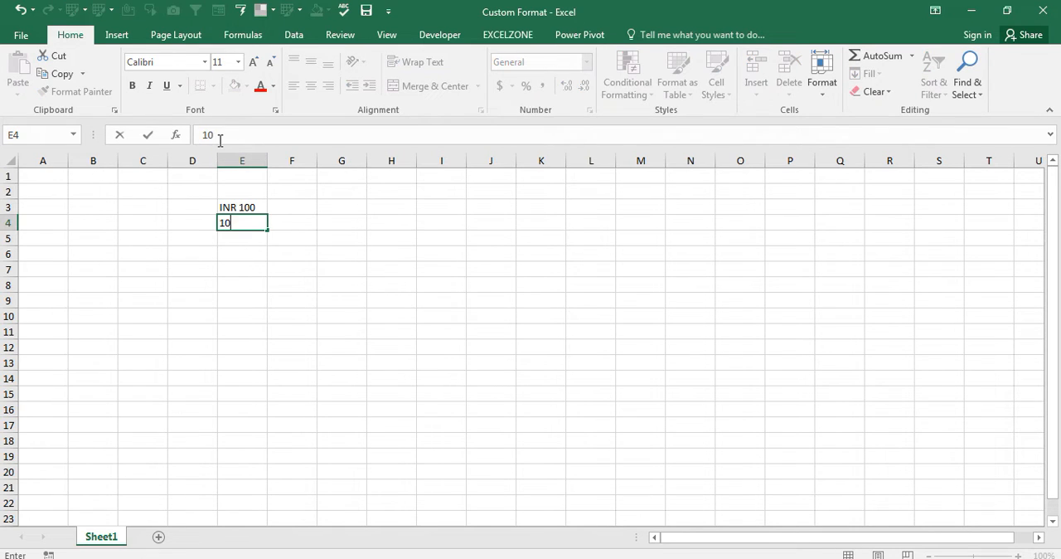
{"action": "key", "text": "Return"}
{"action": "key", "text": "Up"}
- Apply the Accounting number format with the INR currency symbol to cell E4
{"action": "key", "text": "ctrl+1"}
{"action": "key", "text": "Escape"}
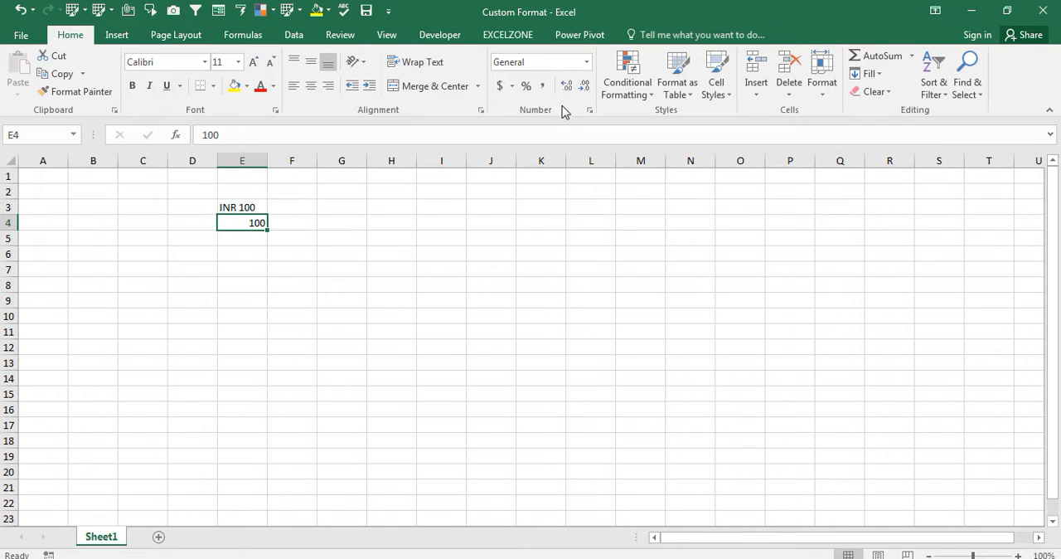
{"action": "left_click", "coordinate": [511, 87]}
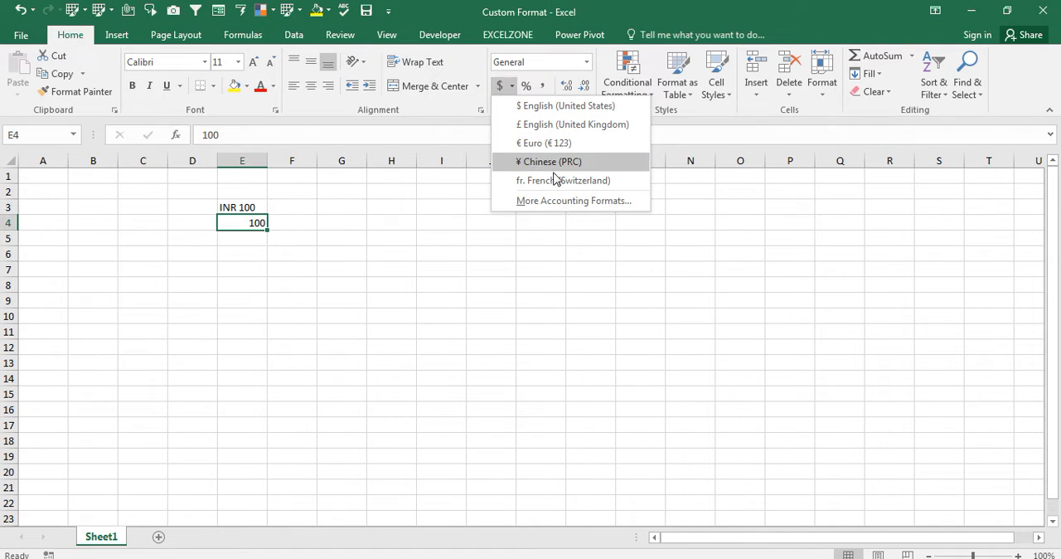
{"action": "left_click", "coordinate": [555, 200]}
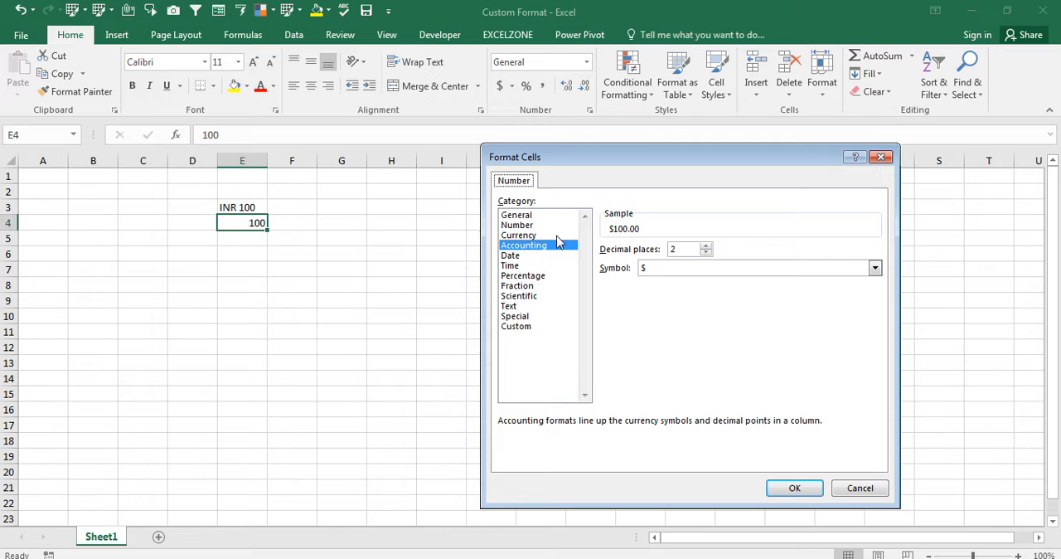
{"action": "left_click", "coordinate": [658, 271]}
{"action": "type", "text": "inr"}
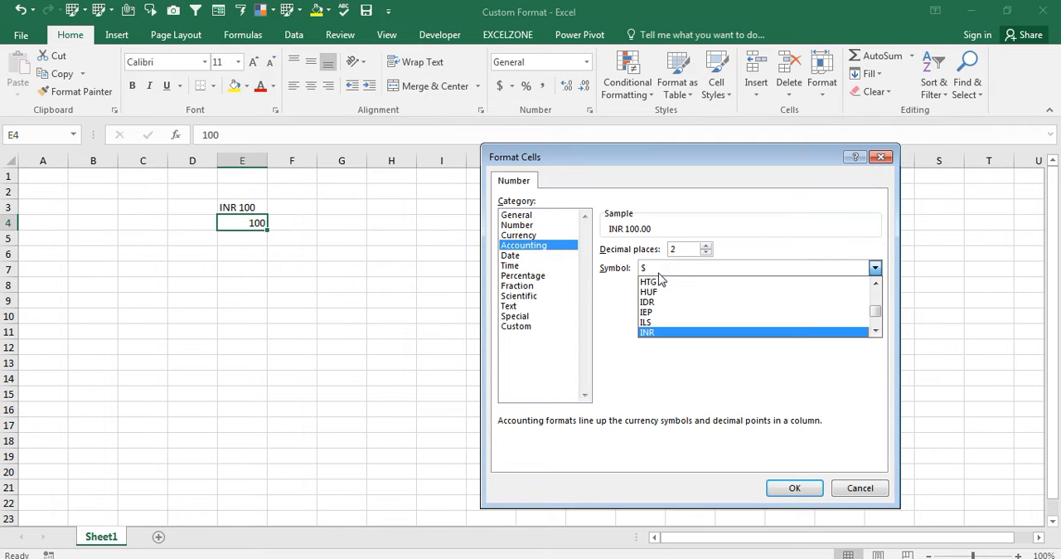
{"action": "key", "text": "Return"}
{"action": "key", "text": "Return"}
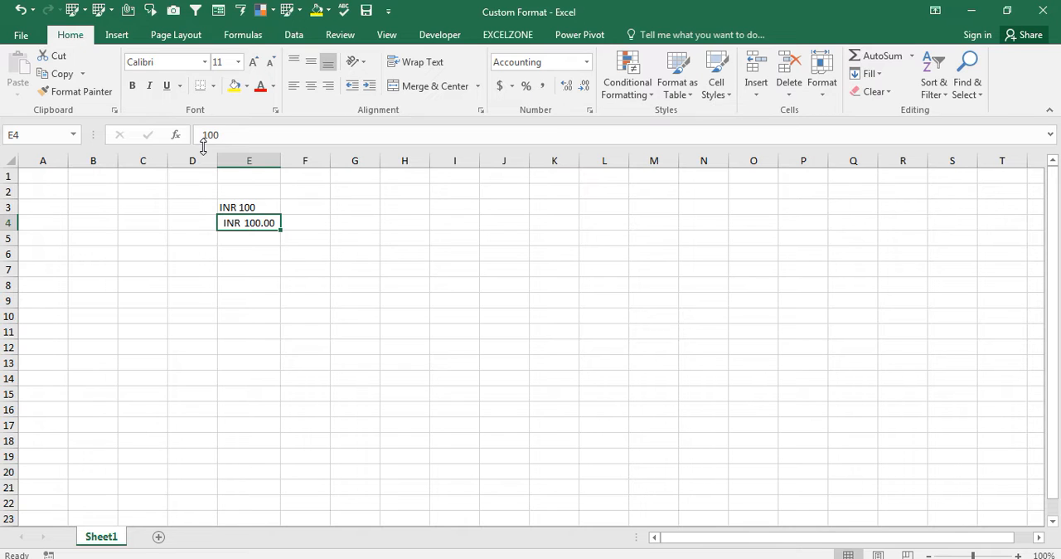
- Enter 100 K as typed text in cell G3
{"action": "key", "text": "Up"}
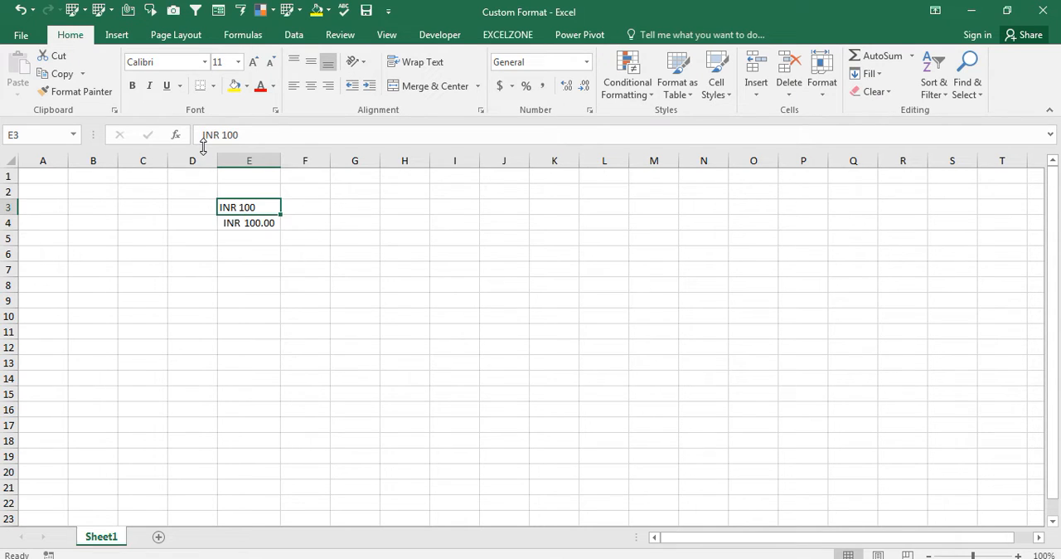
{"action": "key", "text": "Right"}
{"action": "key", "text": "Right"}
{"action": "type", "text": "1"}
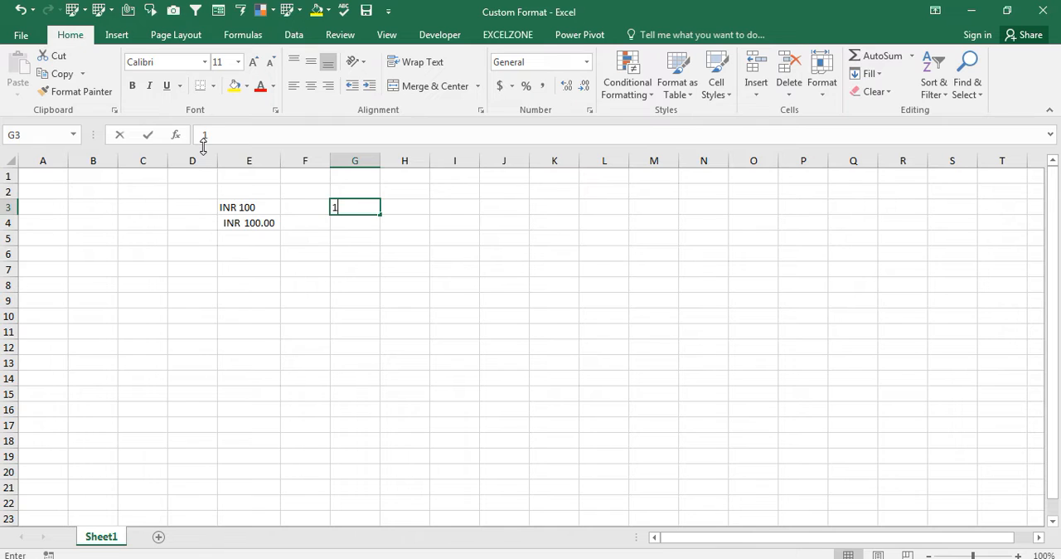
{"action": "type", "text": "00 K"}
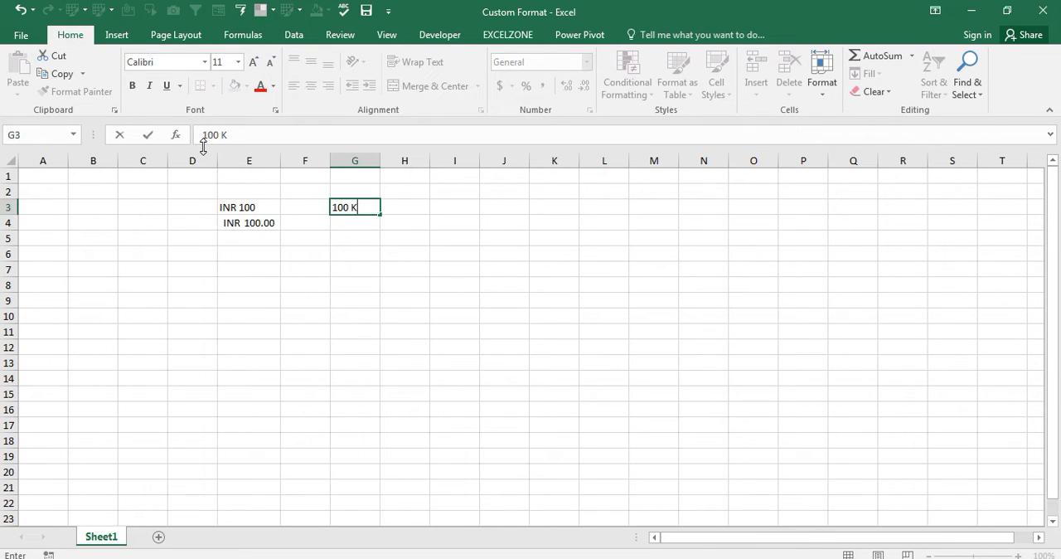
{"action": "key", "text": "Return"}
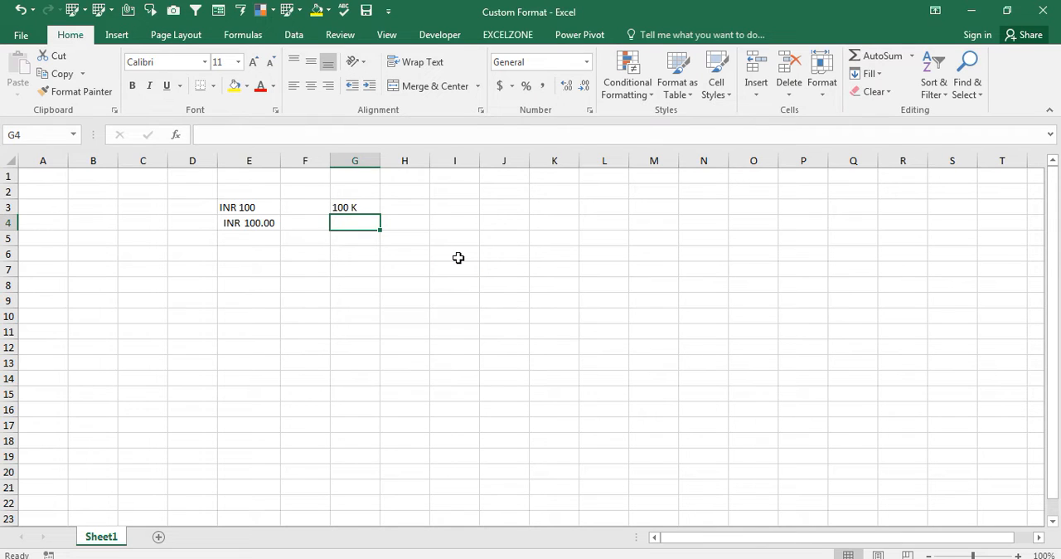
{"action": "key", "text": "Up"}
{"action": "key", "text": "Right"}
{"action": "key", "text": "Right"}
{"action": "key", "text": "Right"}
{"action": "key", "text": "Left"}
{"action": "key", "text": "Left"}
{"action": "key", "text": "Left"}
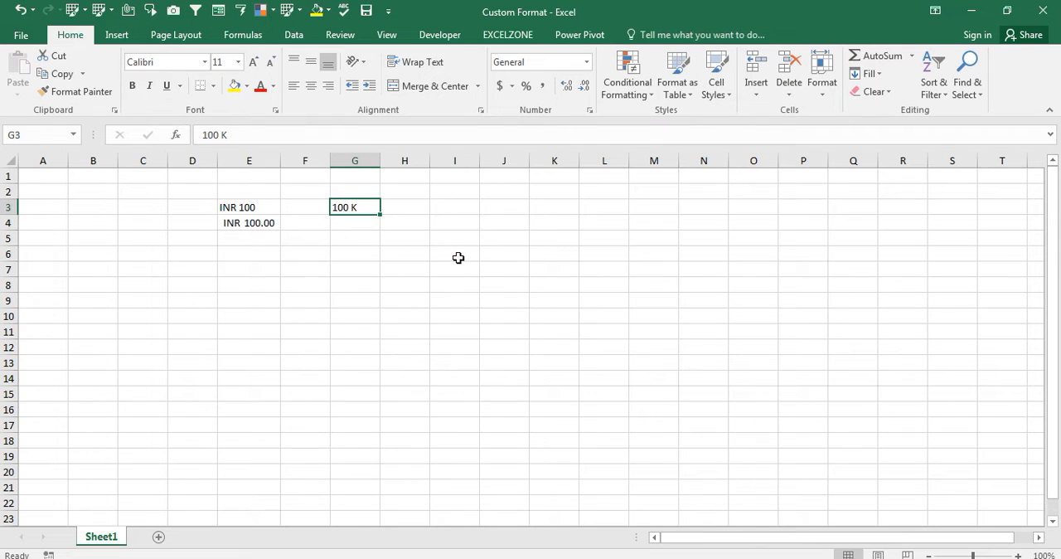
{"action": "key", "text": "Right"}
{"action": "key", "text": "Left"}
- Apply the custom number format 0 "M" to cell H3
{"action": "key", "text": "Right"}
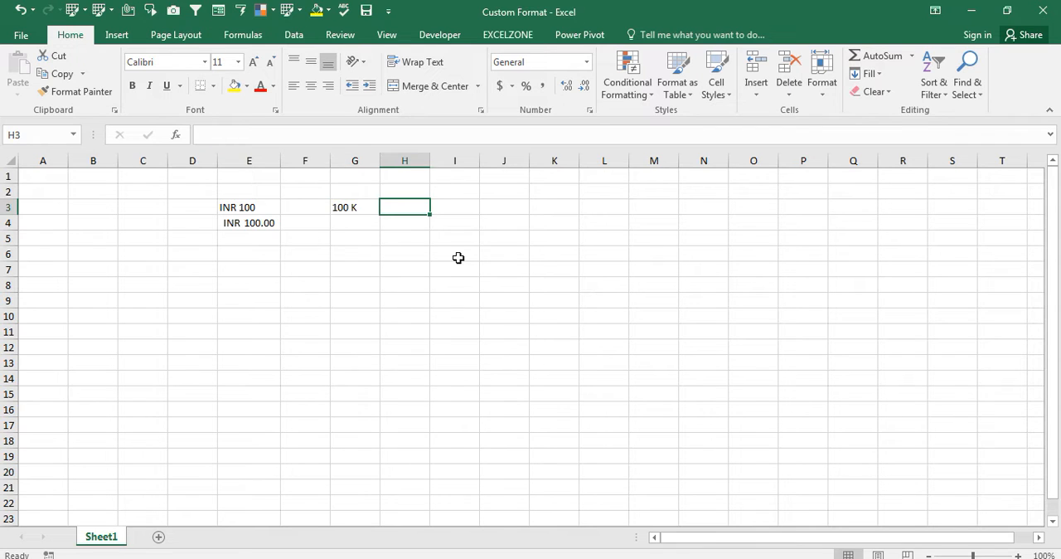
{"action": "key", "text": "ctrl+1"}
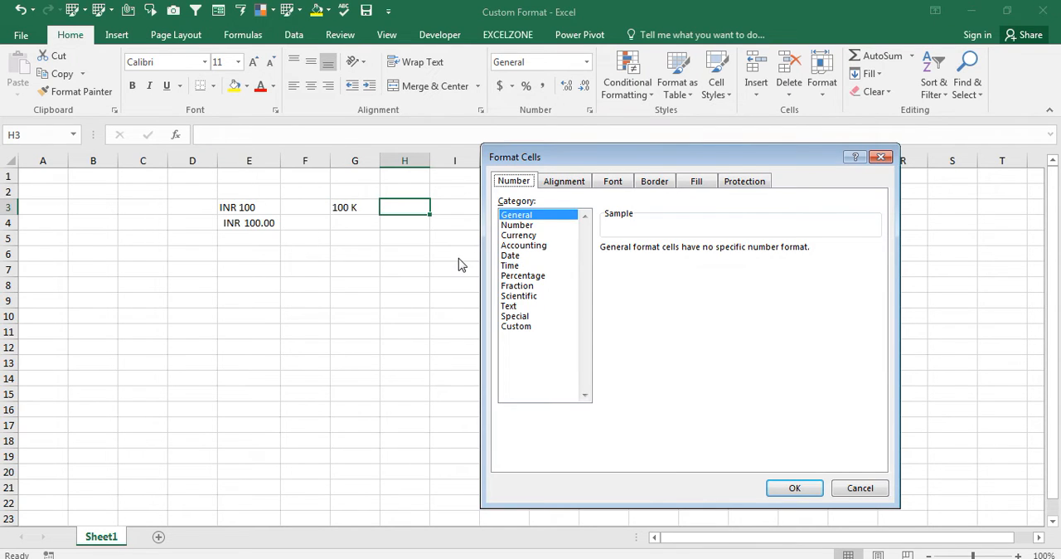
{"action": "left_click", "coordinate": [527, 328]}
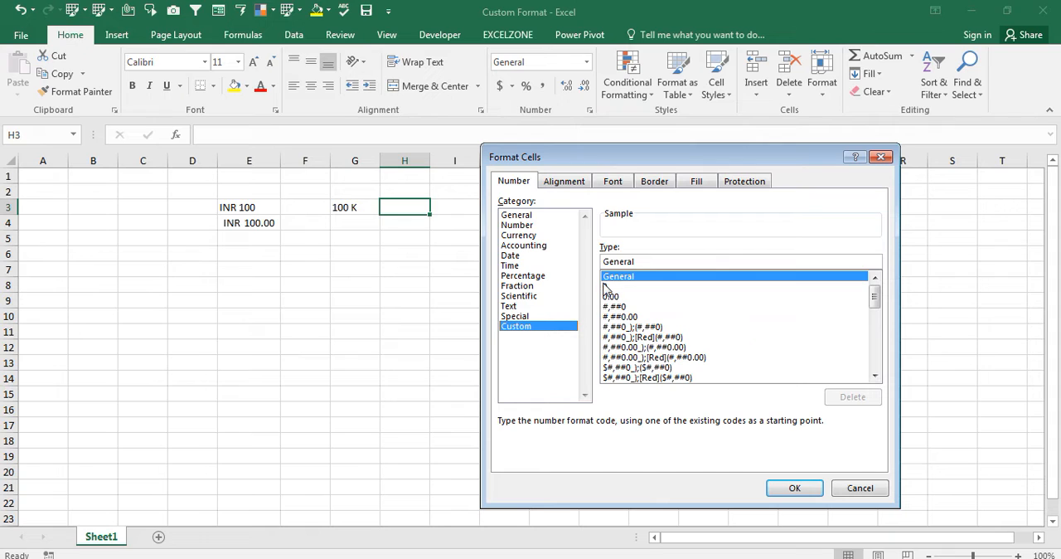
{"action": "left_click", "coordinate": [606, 286]}
{"action": "left_click", "coordinate": [623, 262]}
{"action": "key", "text": "BackSpace"}
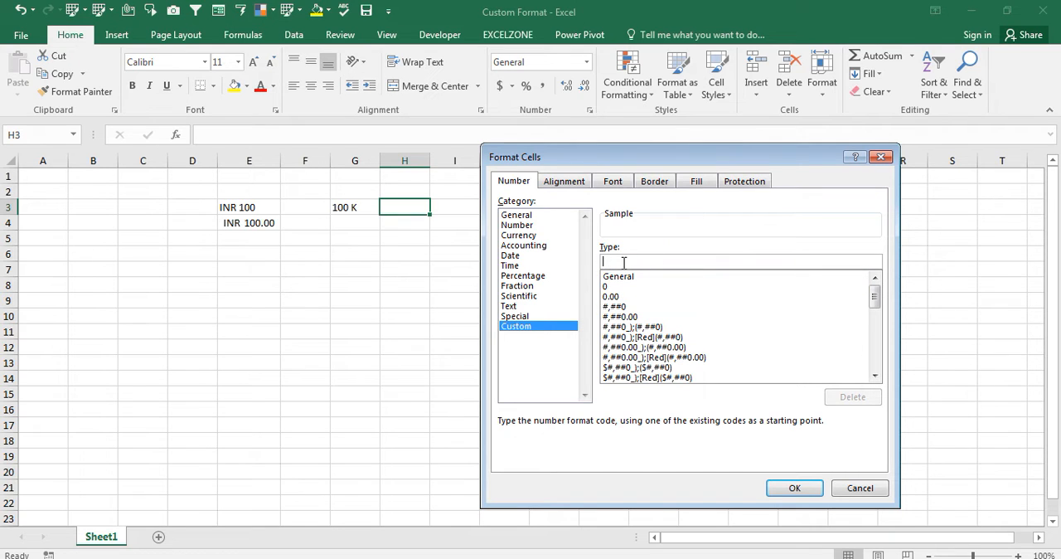
{"action": "type", "text": "0 \"M"}
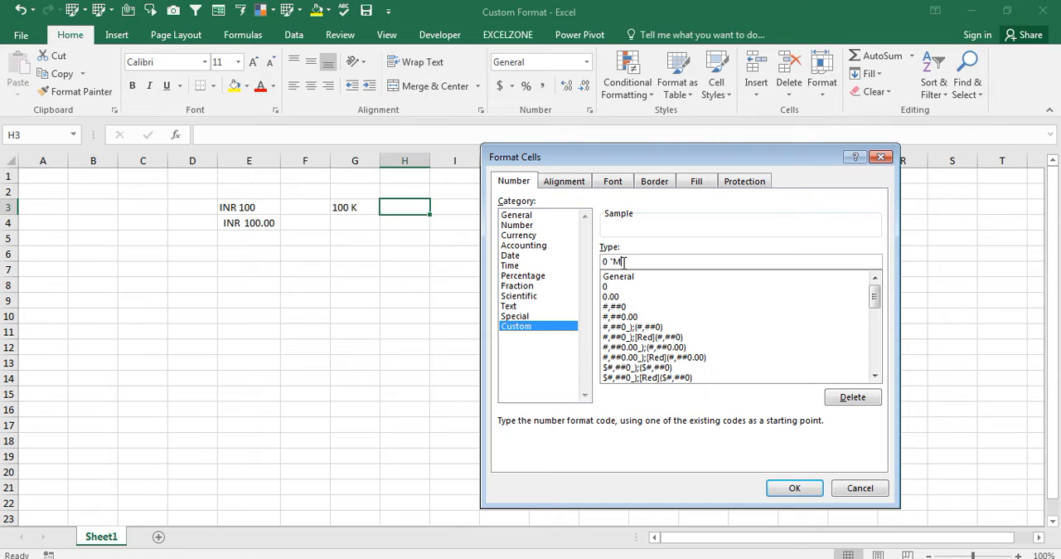
{"action": "type", "text": "\""}
{"action": "left_click", "coordinate": [793, 489]}
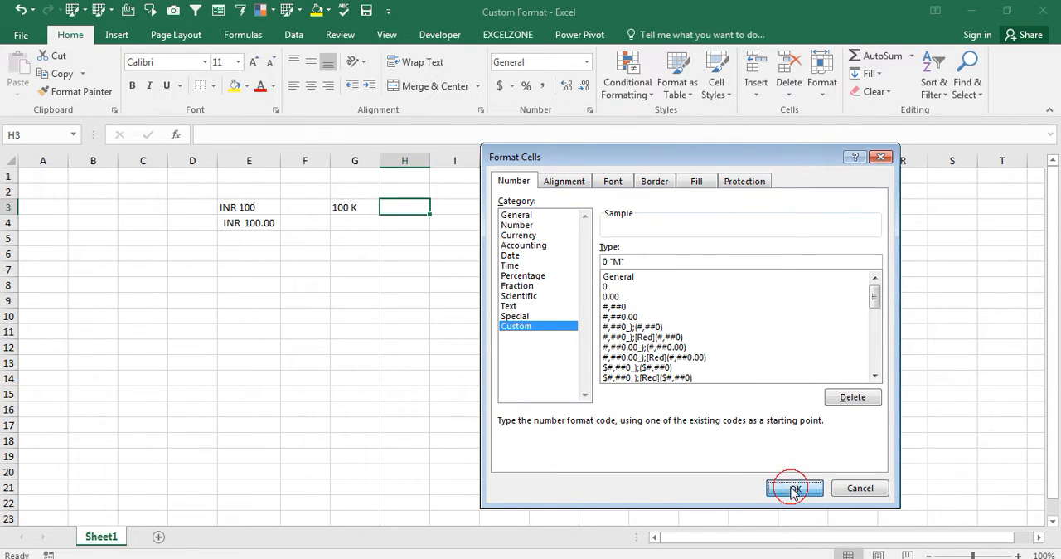
- Enter 1 in cell H3 and reselect the cell to check its stored value
{"action": "type", "text": "1"}
{"action": "key", "text": "Return"}
{"action": "key", "text": "Up"}
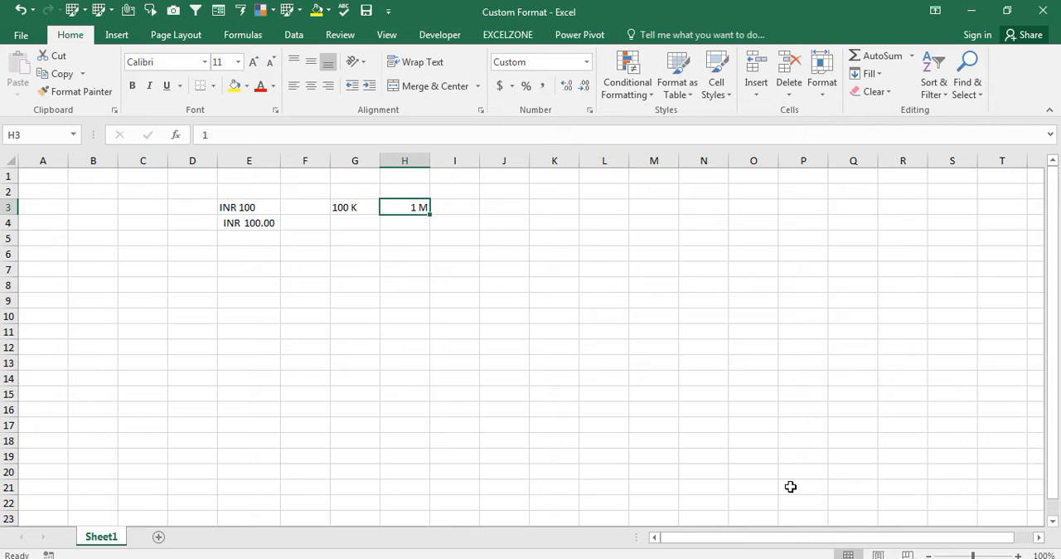
- Select the empty cell range I3:I12
{"action": "key", "text": "Right"}
{"action": "key", "text": "shift+Down"}
{"action": "key", "text": "shift+Down"}
{"action": "key", "text": "shift+Down"}
{"action": "key", "text": "shift+Down"}
{"action": "key", "text": "shift+Down"}
{"action": "key", "text": "shift+Down"}
{"action": "key", "text": "shift+Down"}
{"action": "key", "text": "shift+Down"}
{"action": "key", "text": "shift+Down"}
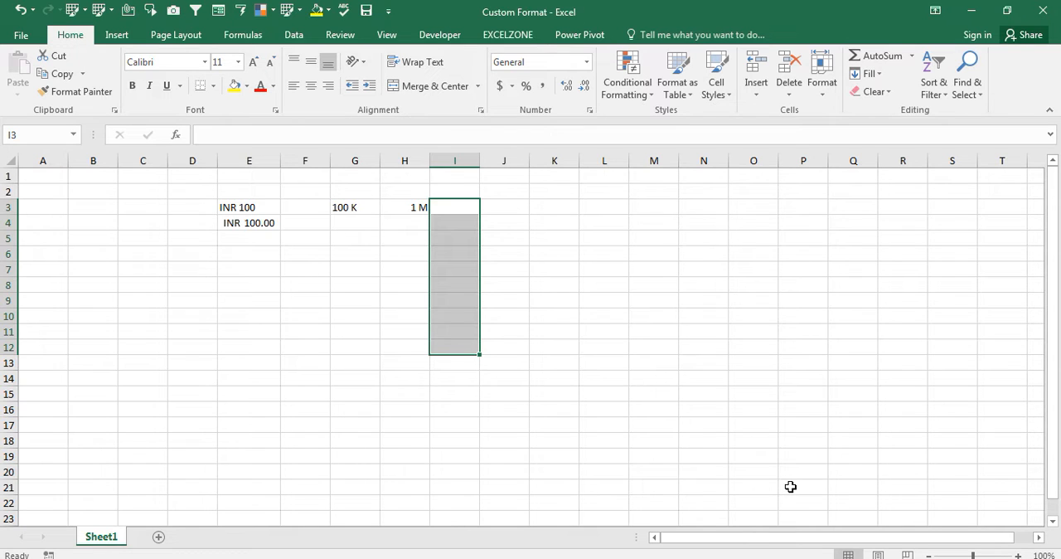
{"action": "key", "text": "ctrl+1"}
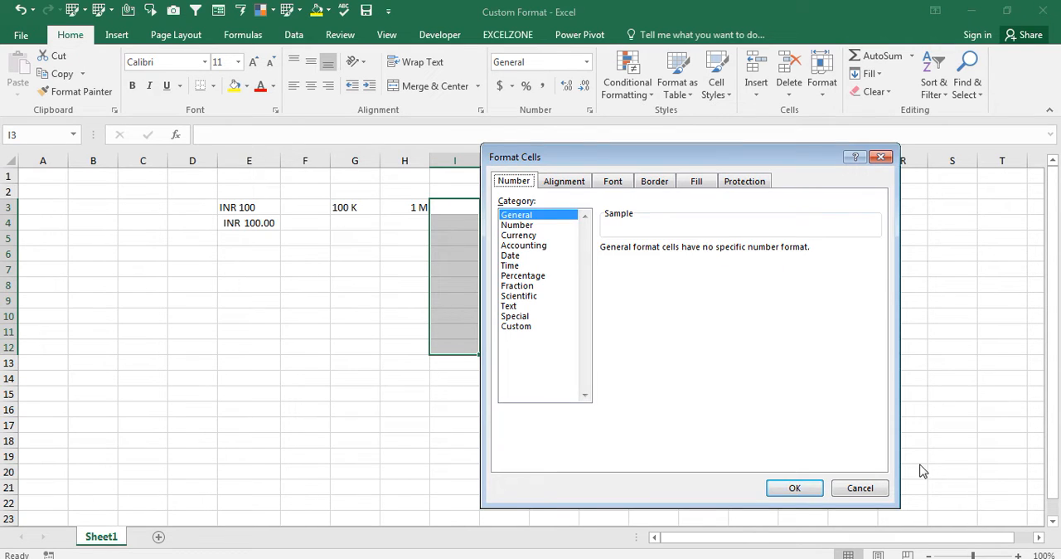
{"action": "left_click", "coordinate": [513, 327]}
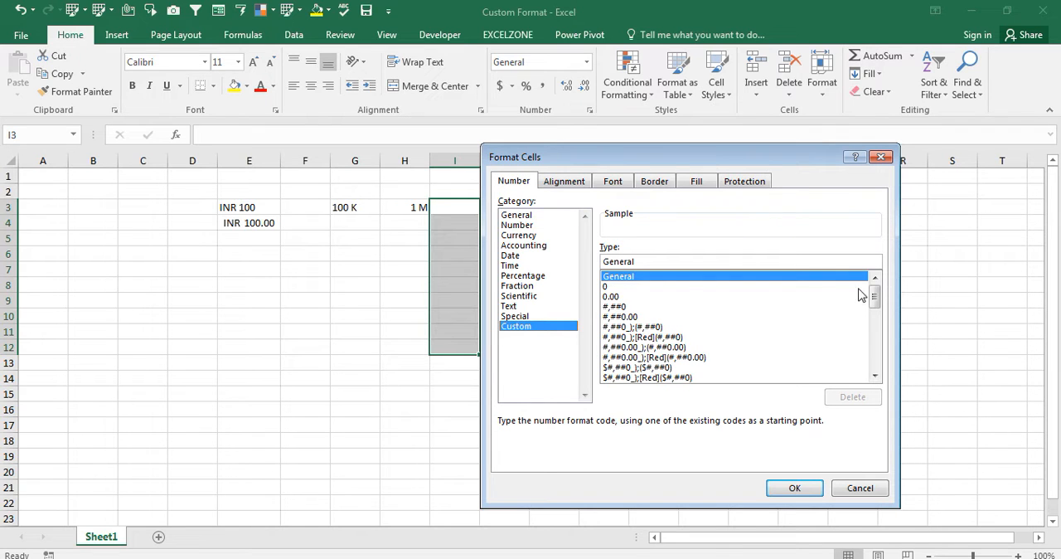
{"action": "mouse_move", "coordinate": [876, 291]}
{"action": "left_mouse_down"}
{"action": "mouse_move", "coordinate": [887, 368]}
{"action": "mouse_move", "coordinate": [875, 359]}
{"action": "mouse_move", "coordinate": [868, 295]}
{"action": "left_mouse_up"}
{"action": "left_click", "coordinate": [882, 157]}
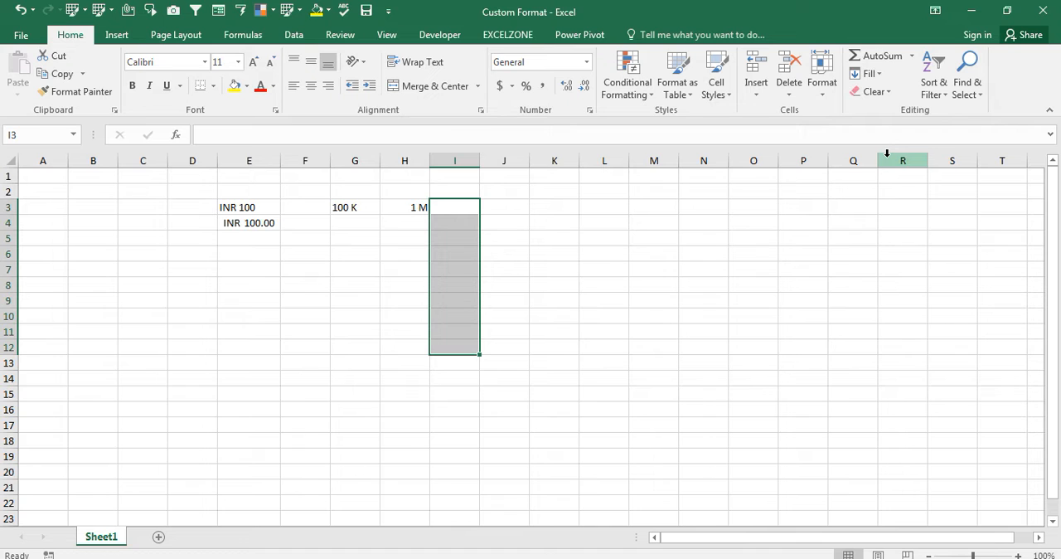
- Apply the custom number format 0 "EXCELZONE" to the selected range I3:I12
{"action": "key", "text": "ctrl+1"}
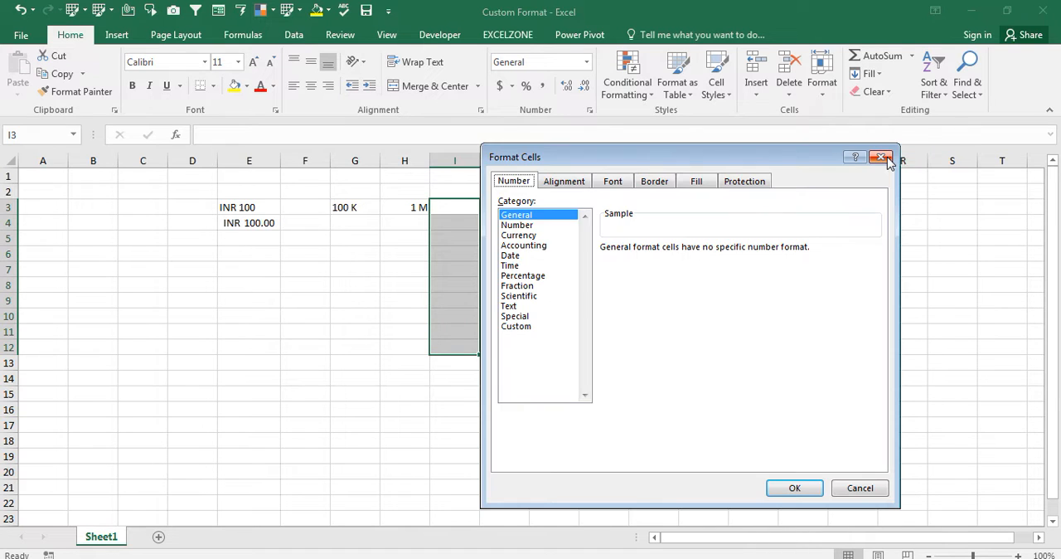
{"action": "left_click", "coordinate": [507, 328]}
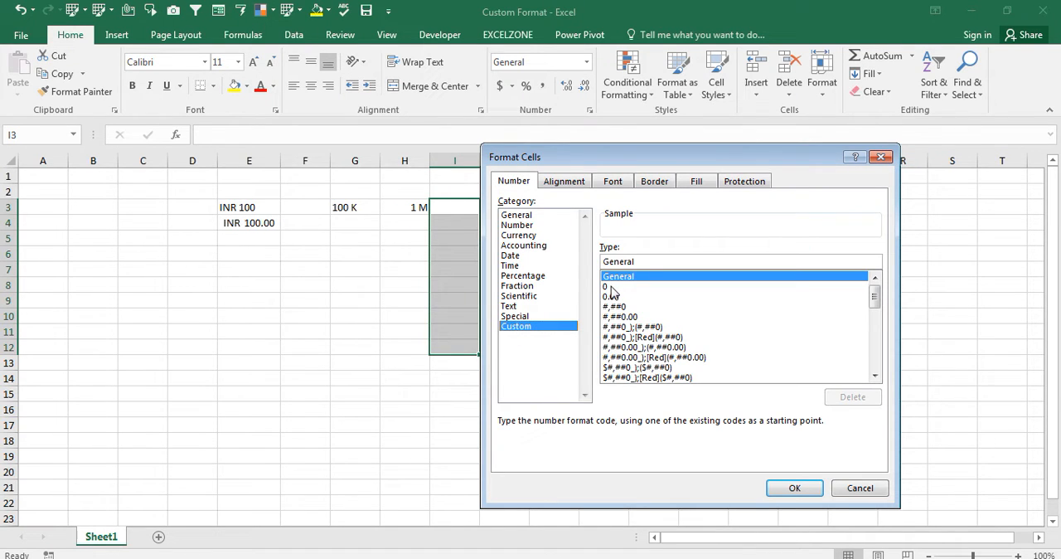
{"action": "left_click", "coordinate": [617, 286]}
{"action": "double_click", "coordinate": [642, 260]}
{"action": "key", "text": "BackSpace"}
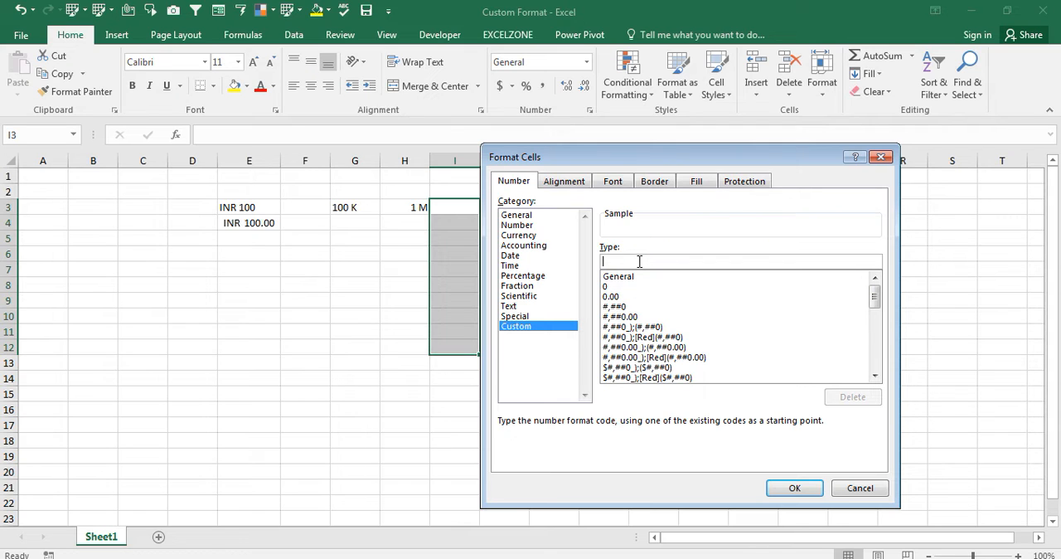
{"action": "type", "text": "0 \""}
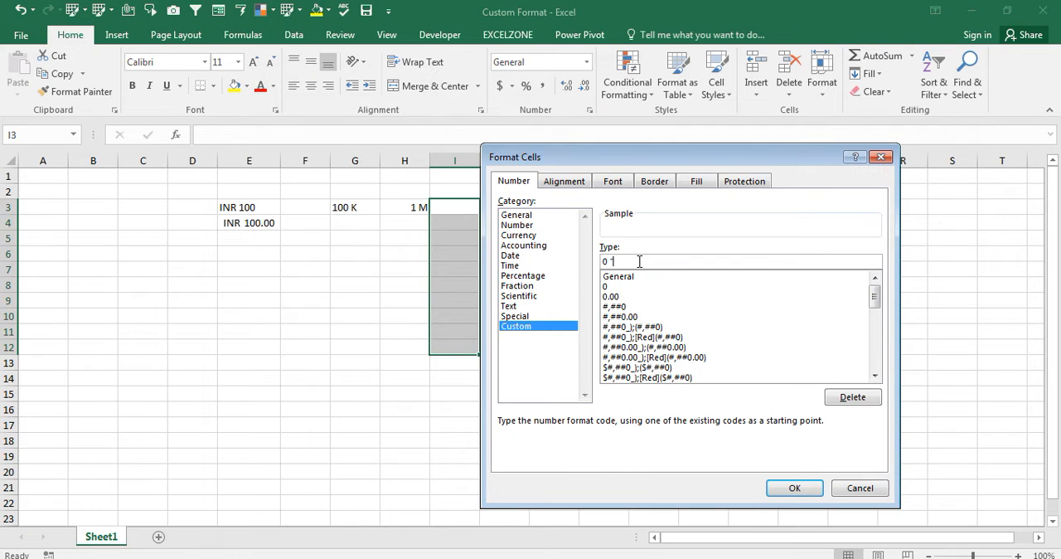
{"action": "type", "text": "EXCELZONE\""}
{"action": "key", "text": "Return"}
- Enter 1001, 121, 164 and 446 in cells I3 through I6
{"action": "key", "text": "Up"}
{"action": "key", "text": "Down"}
{"action": "type", "text": "1001"}
{"action": "key", "text": "Return"}
{"action": "type", "text": "121"}
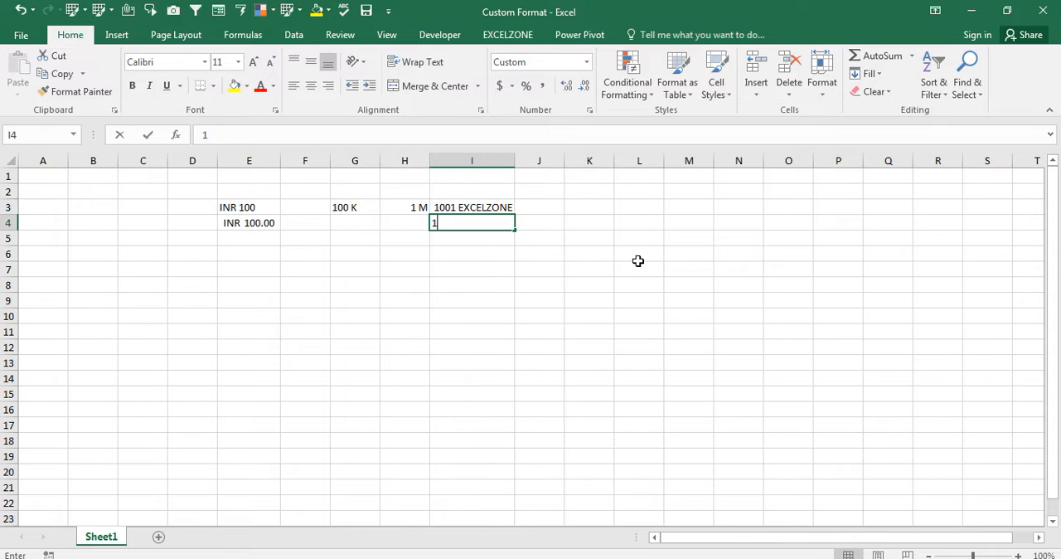
{"action": "key", "text": "Return"}
{"action": "type", "text": "164"}
{"action": "key", "text": "Return"}
{"action": "type", "text": "446"}
{"action": "key", "text": "ctrl+Return"}
- Sum cells I3:I6 with a SUM formula in cell I7 and make the total bold
{"action": "key", "text": "Down"}
{"action": "type", "text": "=SUM("}
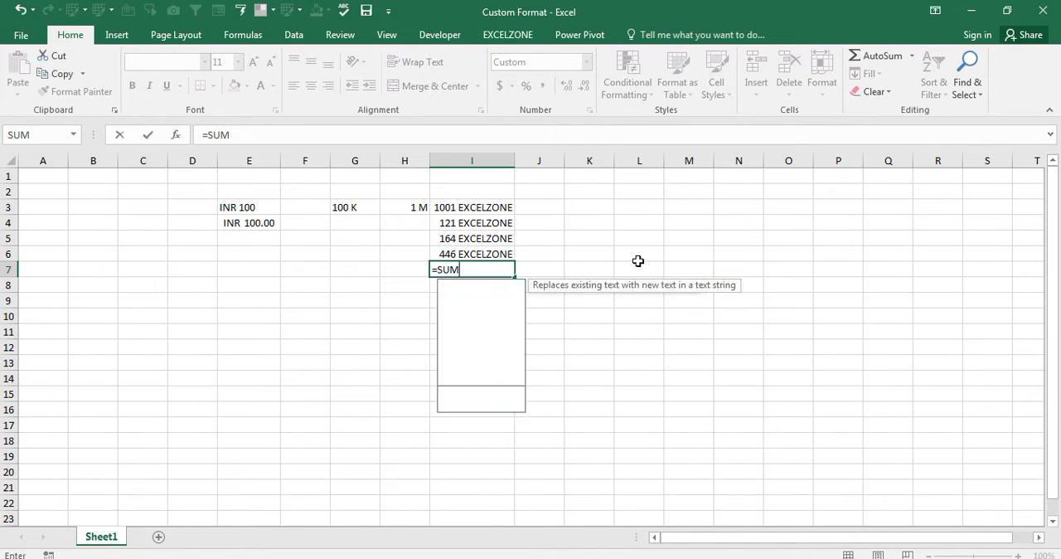
{"action": "key", "text": "Up"}
{"action": "key", "text": "shift+Up"}
{"action": "key", "text": "shift+Up"}
{"action": "key", "text": "shift+Up"}
{"action": "key", "text": "ctrl+Return"}
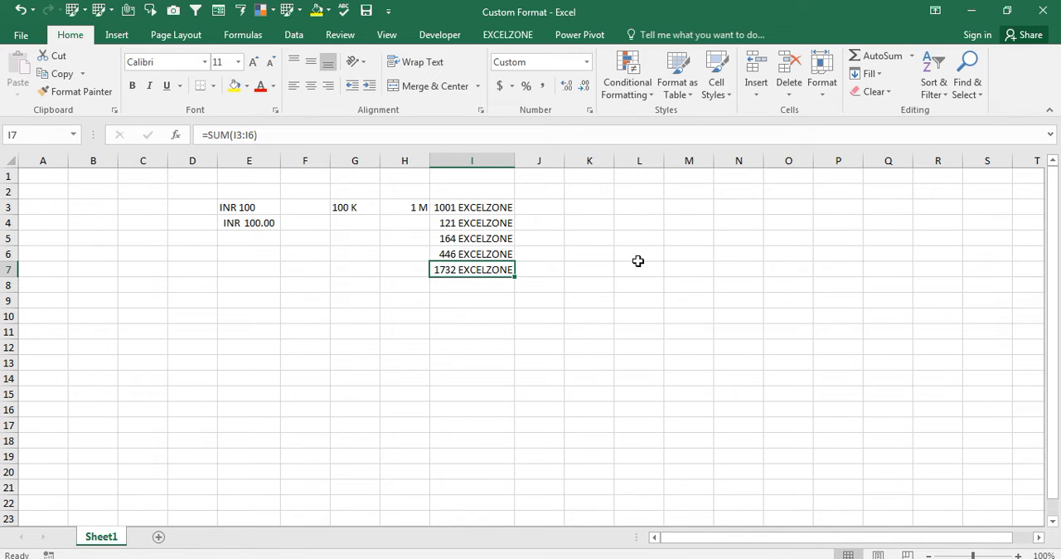
{"action": "key", "text": "ctrl+b"}
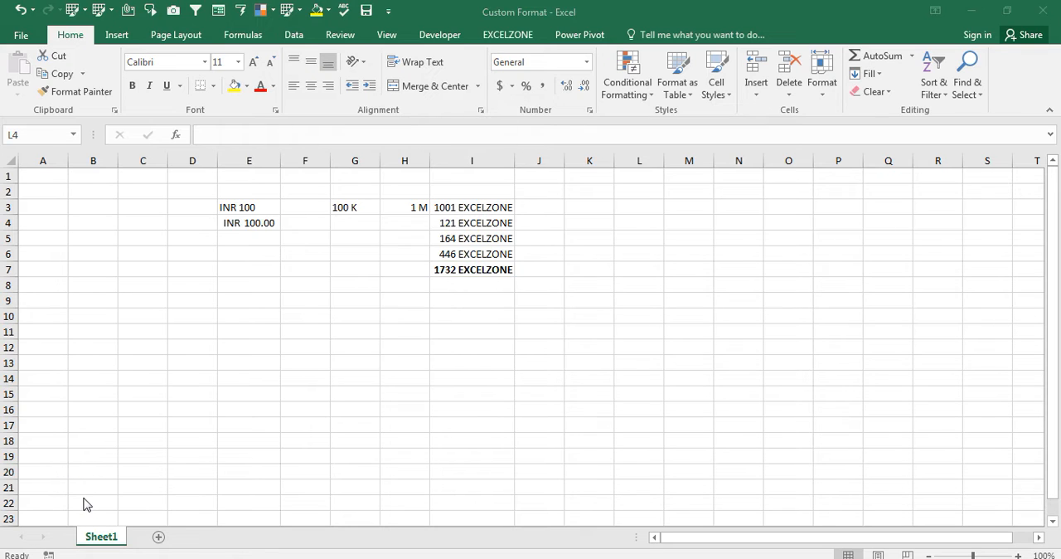
- Enter a ten-digit phone number in cell K1
{"action": "left_click", "coordinate": [604, 203]}
{"action": "key", "text": "Up"}
{"action": "key", "text": "Up"}
{"action": "key", "text": "Up"}
{"action": "key", "text": "Left"}
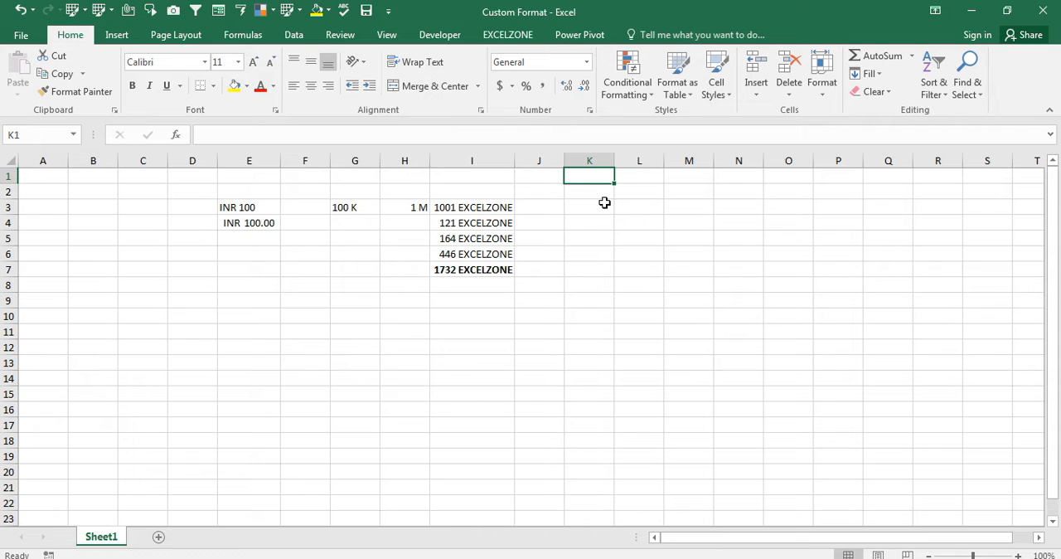
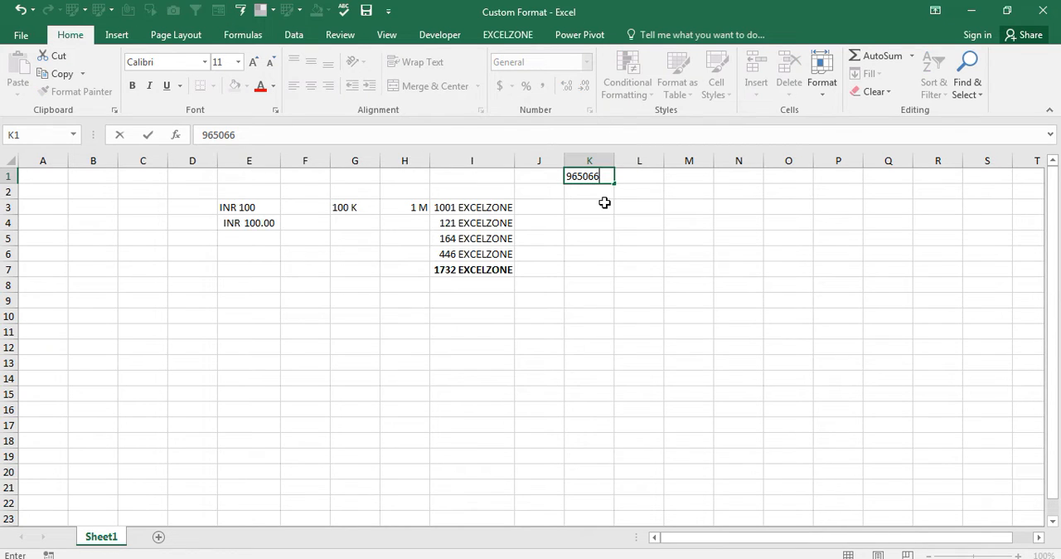
{"action": "key", "text": "ctrl+Return"}
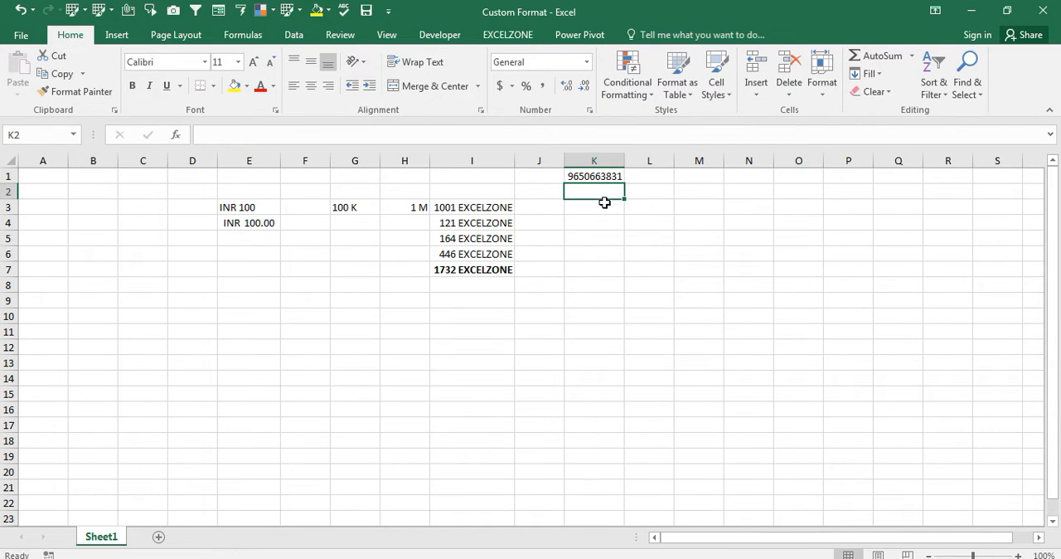
- Add the country code 91 in front of the phone number in cell K1
{"action": "key", "text": "F2"}
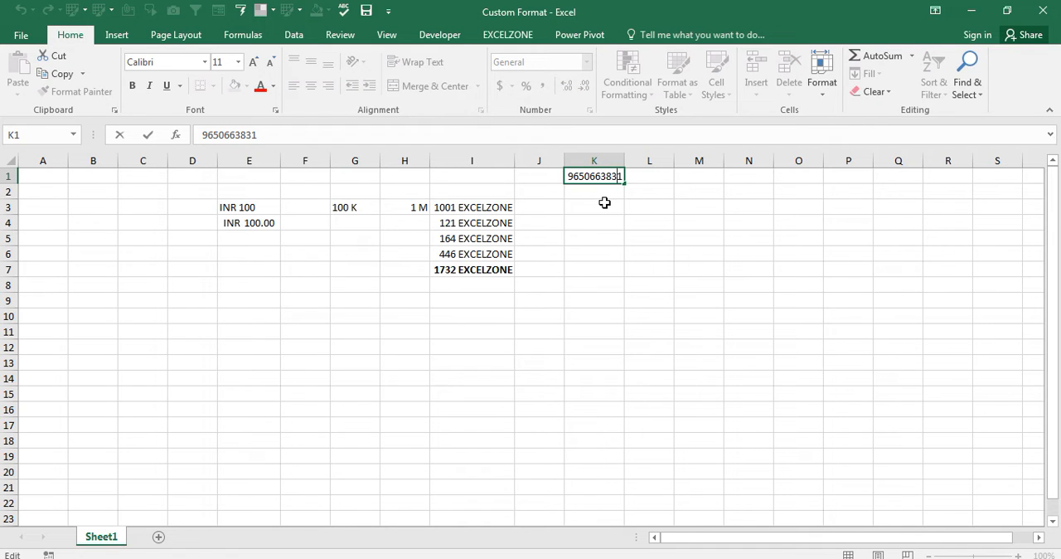
{"action": "type", "text": "9"}
{"action": "key", "text": "Return"}
{"action": "key", "text": "Up"}
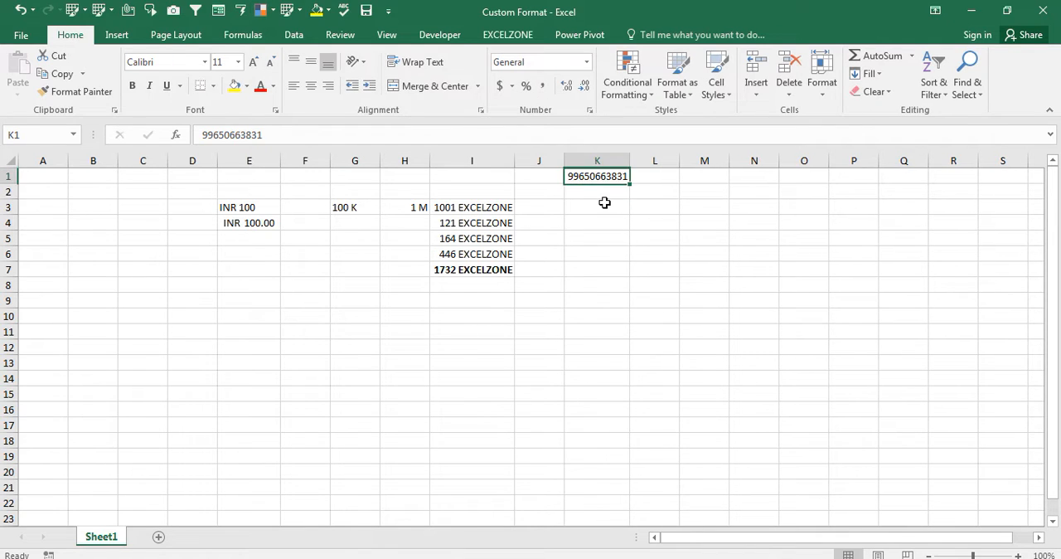
{"action": "key", "text": "F2"}
{"action": "key", "text": "Left"}
{"action": "key", "text": "Left"}
{"action": "key", "text": "Left"}
{"action": "key", "text": "Left"}
{"action": "key", "text": "Left"}
{"action": "key", "text": "Left"}
{"action": "key", "text": "Left"}
{"action": "key", "text": "Left"}
{"action": "key", "text": "Left"}
{"action": "key", "text": "Left"}
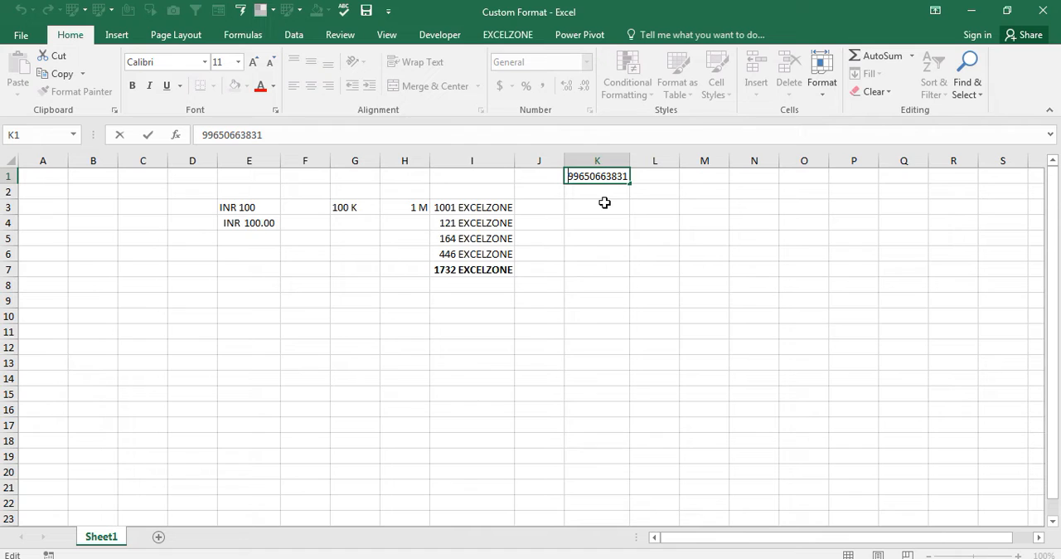
{"action": "type", "text": "1"}
{"action": "key", "text": "Return"}
{"action": "key", "text": "Up"}
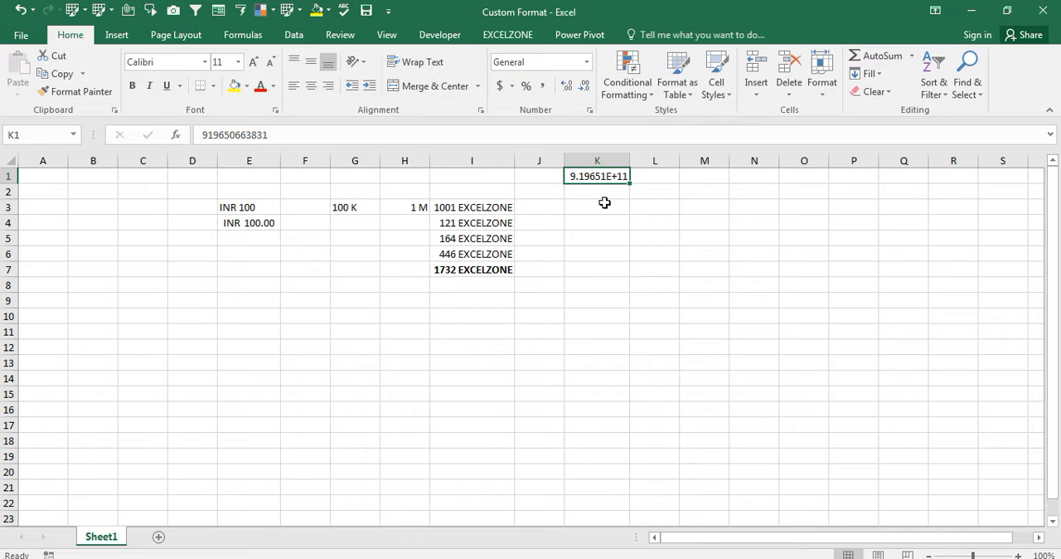
- Store the phone number in K1 as text by adding a leading apostrophe
{"action": "key", "text": "F2"}
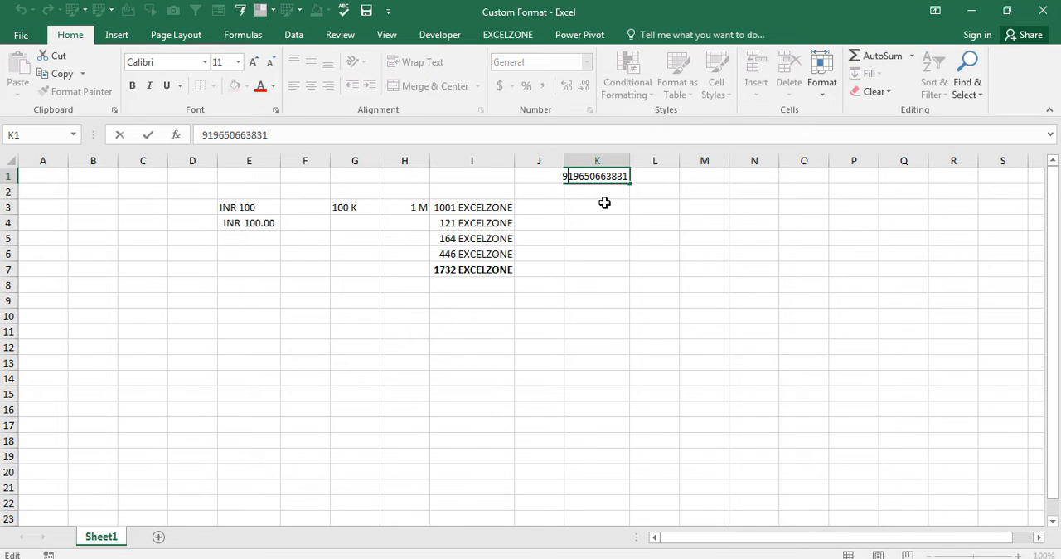
{"action": "key", "text": "Home"}
{"action": "type", "text": "'"}
{"action": "key", "text": "ctrl+Return"}
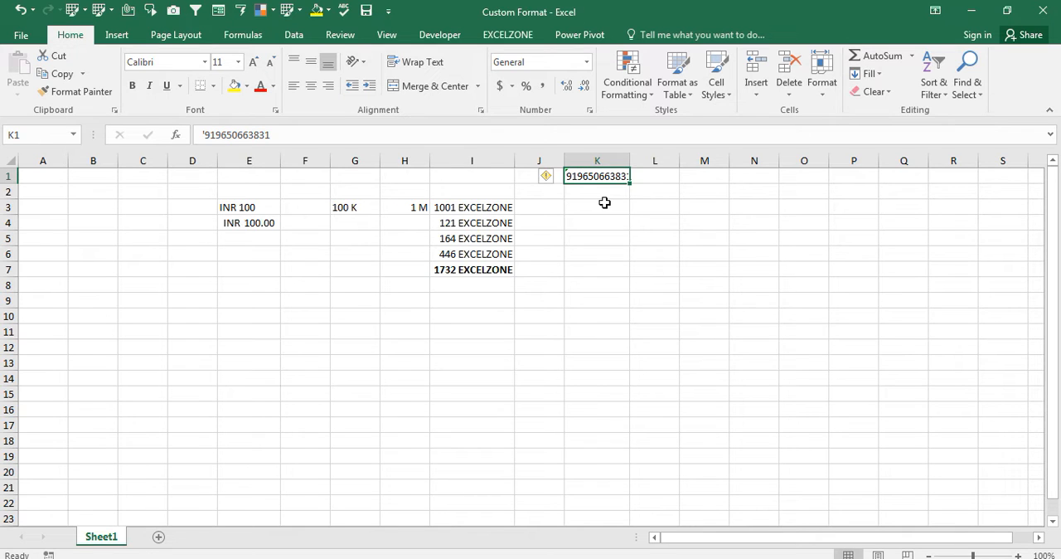
- Review the Text category in the number format settings for cell K1
{"action": "key", "text": "ctrl+1"}
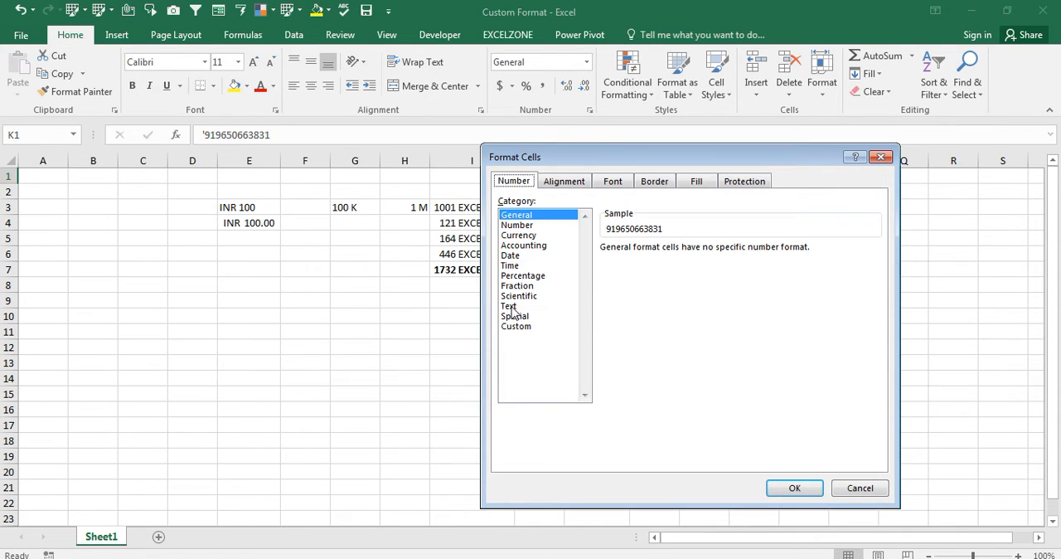
{"action": "left_click", "coordinate": [510, 307]}
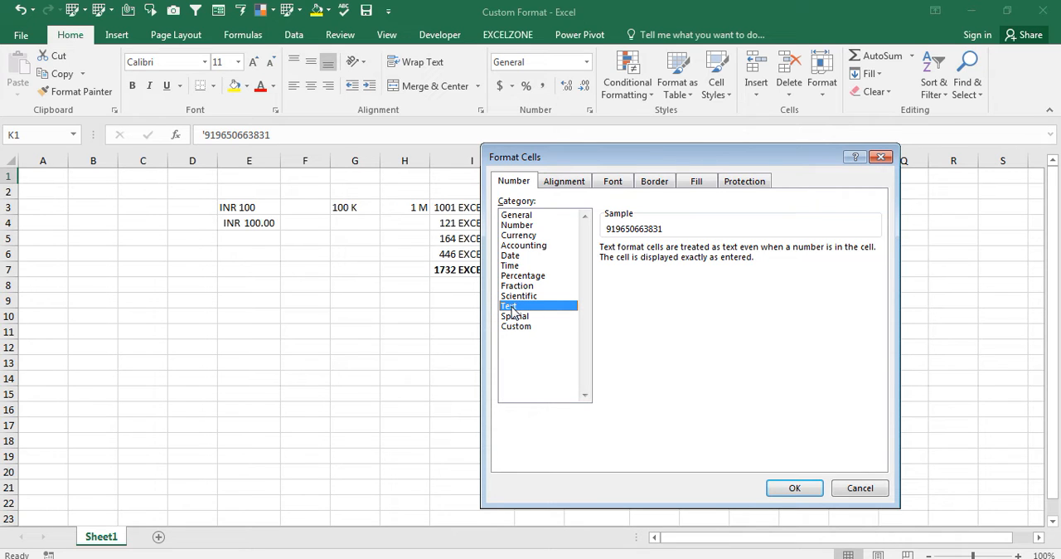
{"action": "key", "text": "Return"}
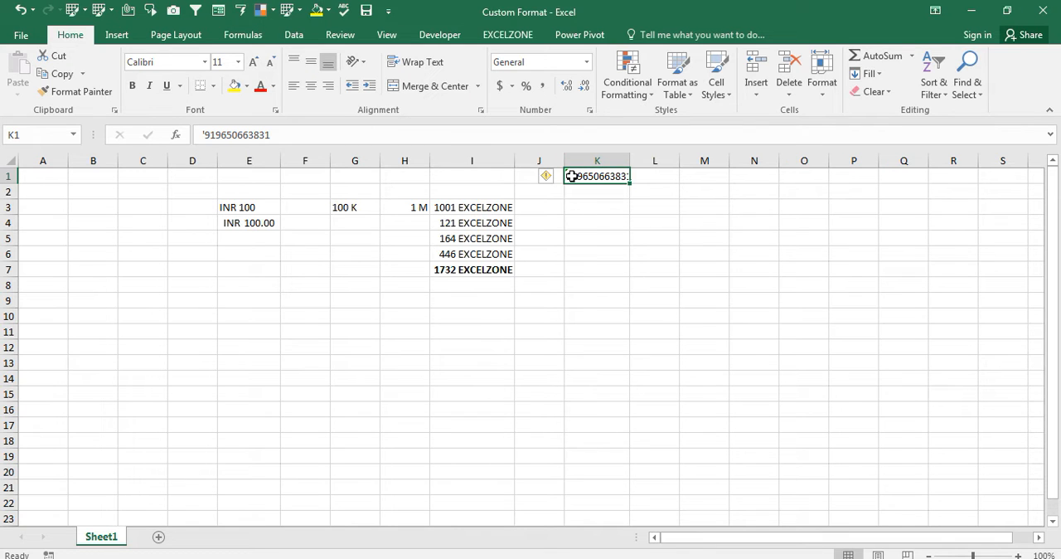
- Fill the phone number from K1 down to K9 and autofit the width of column K
{"action": "key", "text": "shift+Down"}
{"action": "key", "text": "shift+Down"}
{"action": "key", "text": "shift+Down"}
{"action": "key", "text": "shift+Down"}
{"action": "key", "text": "shift+Down"}
{"action": "key", "text": "shift+Down"}
{"action": "key", "text": "shift+Down"}
{"action": "key", "text": "shift+Down"}
{"action": "key", "text": "ctrl+d"}
{"action": "key", "text": "alt+o"}
{"action": "key", "text": "c"}
{"action": "key", "text": "a"}
{"action": "key", "text": "Down"}
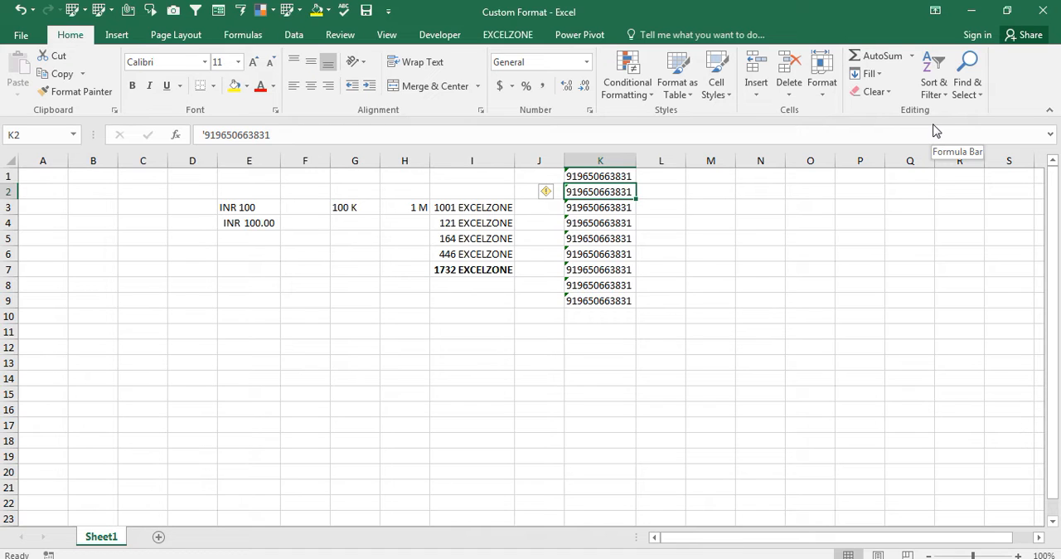
- Apply the custom number format 0 to the empty cells M1:M14
{"action": "left_click", "coordinate": [70, 505]}
{"action": "left_click", "coordinate": [694, 166]}
{"action": "key", "text": "Up"}
{"action": "key", "text": "Right"}
{"action": "key", "text": "Right"}
{"action": "key", "text": "shift+Down"}
{"action": "key", "text": "shift+Down"}
{"action": "key", "text": "shift+Down"}
{"action": "key", "text": "shift+Down"}
{"action": "key", "text": "shift+Down"}
{"action": "key", "text": "shift+Down"}
{"action": "key", "text": "shift+Down"}
{"action": "key", "text": "shift+Down"}
{"action": "key", "text": "shift+Down"}
{"action": "key", "text": "shift+Down"}
{"action": "key", "text": "shift+Down"}
{"action": "key", "text": "shift+Down"}
{"action": "key", "text": "shift+Down"}
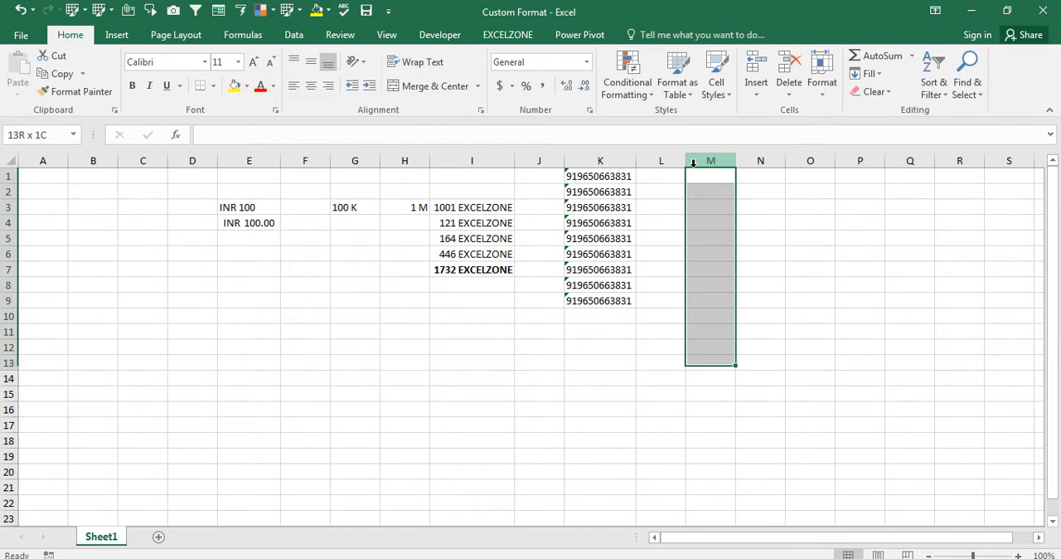
{"action": "key", "text": "ctrl+1"}
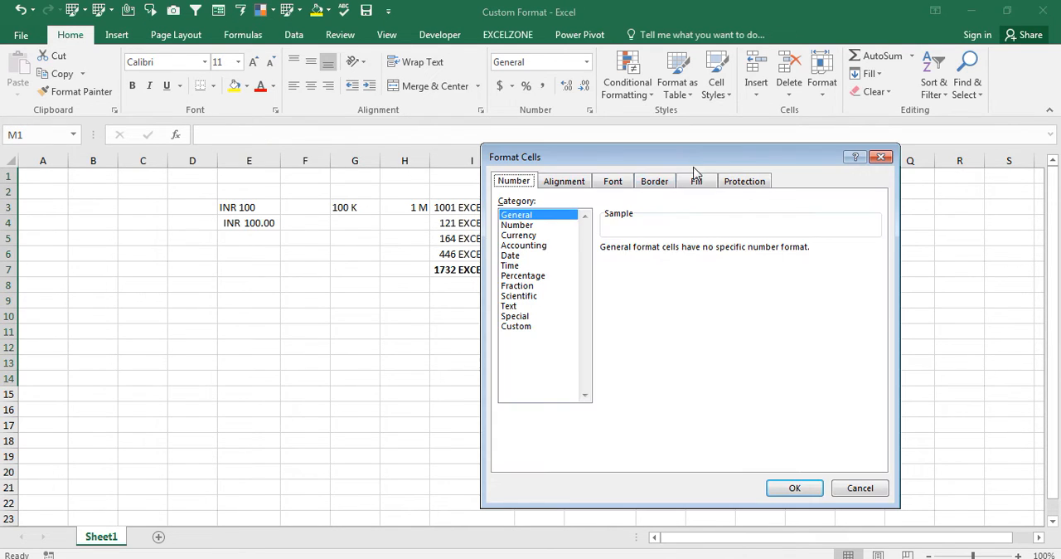
{"action": "left_click", "coordinate": [517, 327]}
{"action": "left_click", "coordinate": [652, 263]}
{"action": "left_click", "coordinate": [613, 286]}
{"action": "key", "text": "Return"}
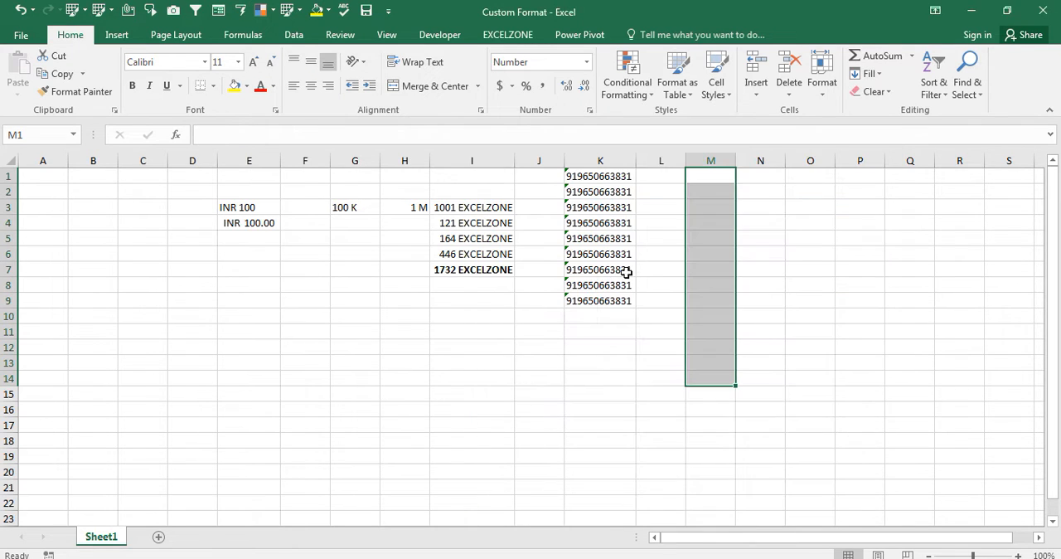
- Extend the custom number format of cells M1:M14 to 00000
{"action": "key", "text": "ctrl+1"}
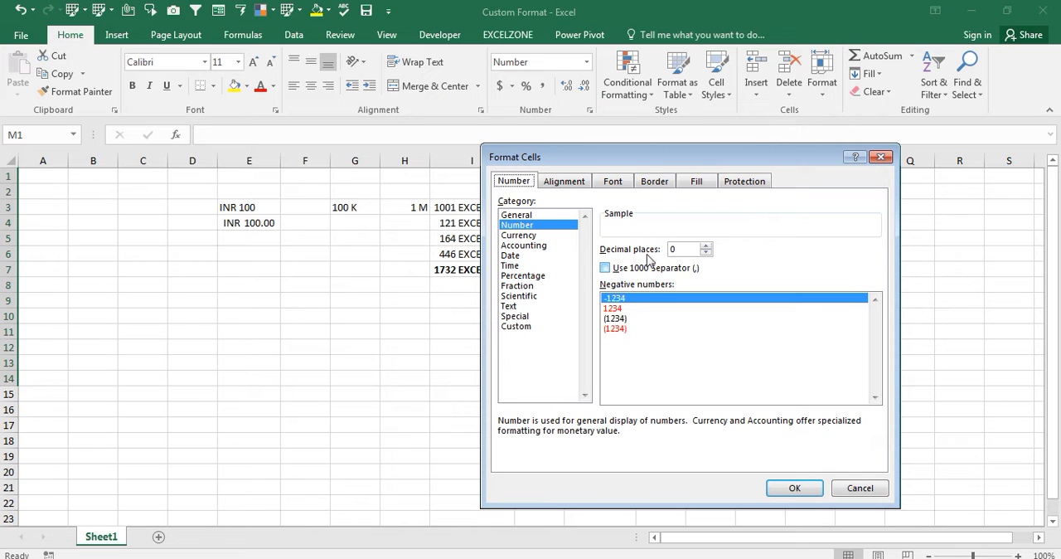
{"action": "left_click", "coordinate": [516, 326]}
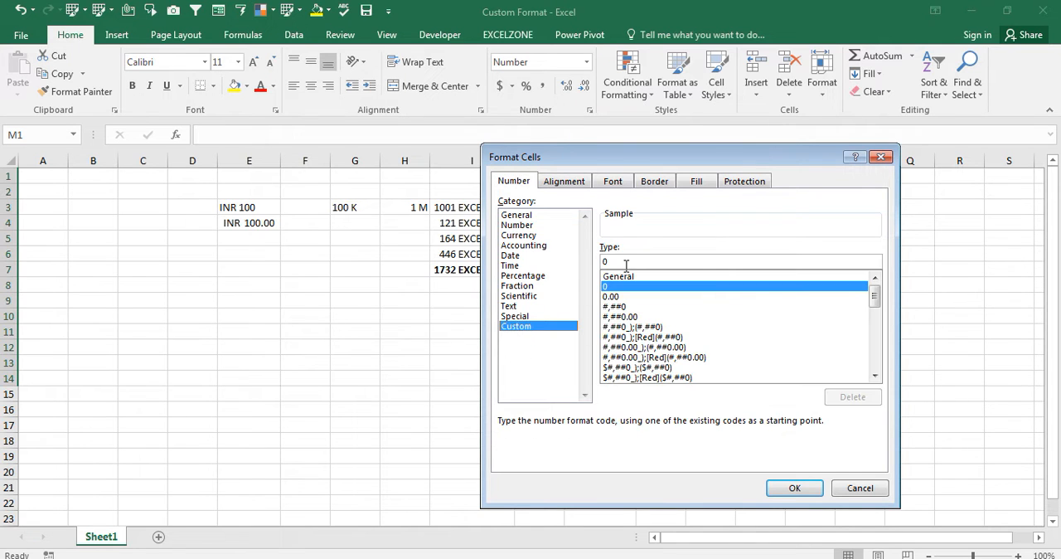
{"action": "left_click", "coordinate": [624, 261]}
{"action": "type", "text": "0000"}
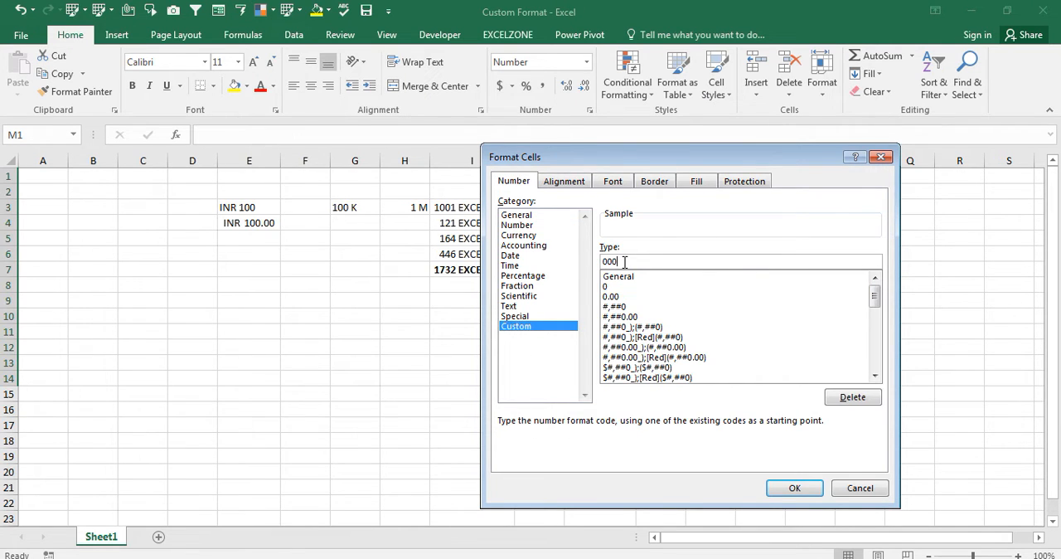
{"action": "key", "text": "Return"}
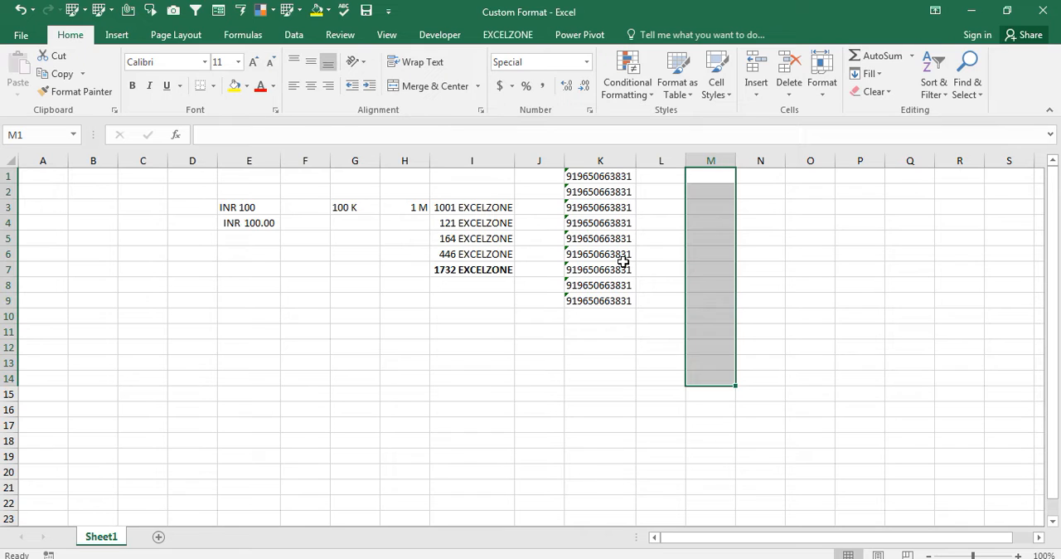
- Enter a 17-digit number in cell M1 and reselect the cell to check its stored value
{"action": "key", "text": "Up"}
{"action": "key", "text": "Down"}
{"action": "key", "text": "Up"}
{"action": "type", "text": "96500068323213213"}
{"action": "key", "text": "Return"}
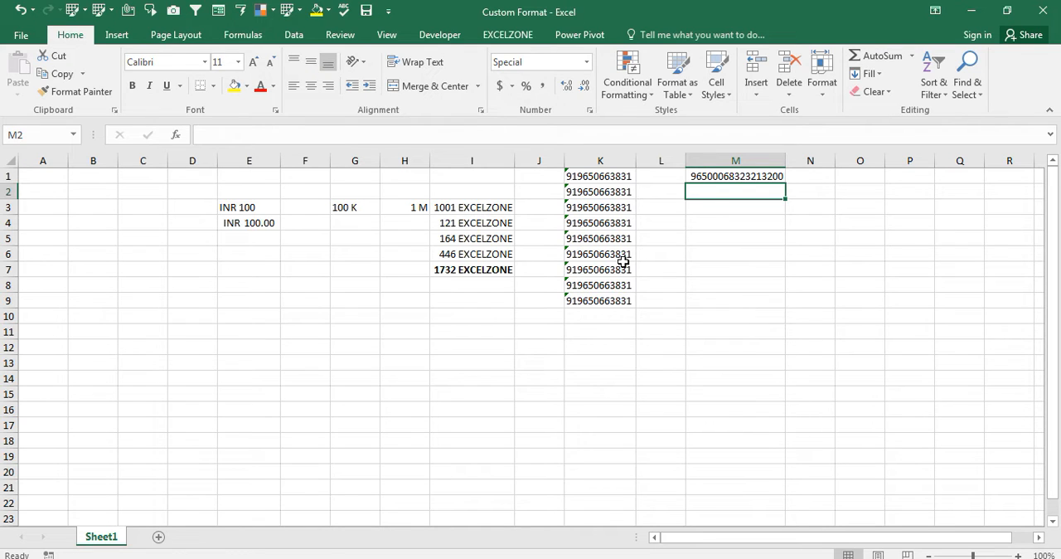
{"action": "key", "text": "Up"}
{"action": "key", "text": "ctrl+1"}
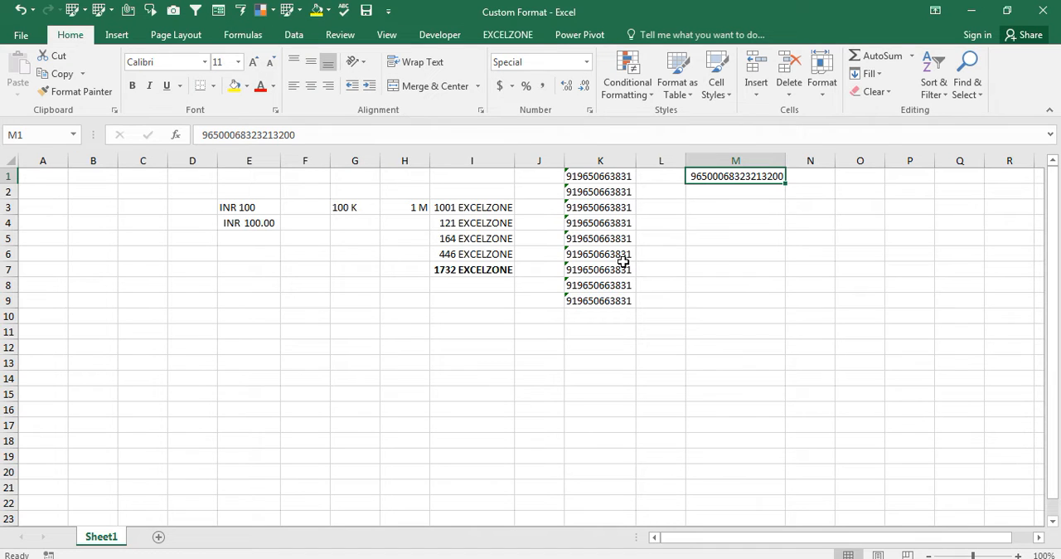
- Enter 12 in cell N1 and reselect the cell
{"action": "key", "text": "Left"}
{"action": "key", "text": "Right"}
{"action": "key", "text": "Right"}
{"action": "type", "text": "12"}
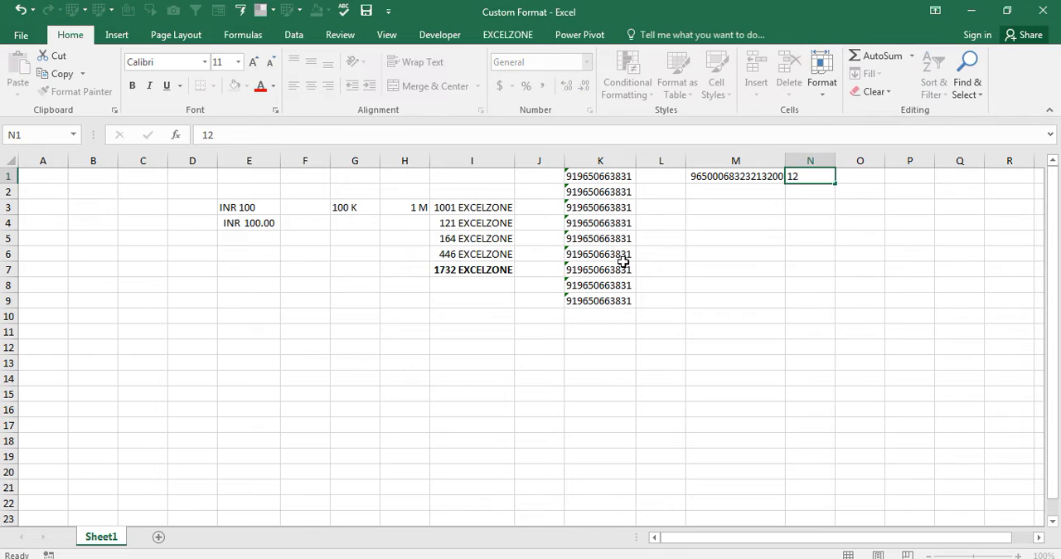
{"action": "key", "text": "Return"}
{"action": "key", "text": "Up"}
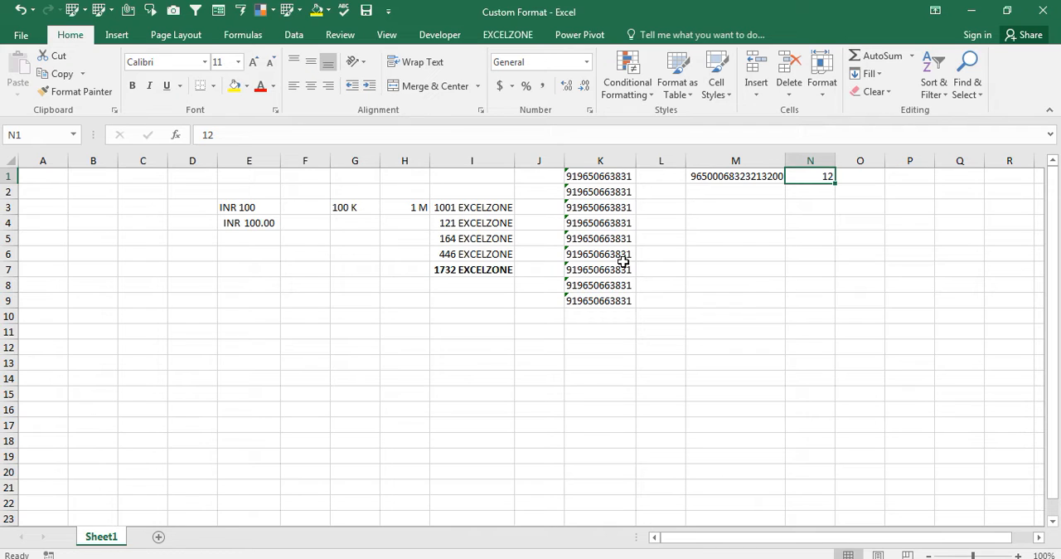
{"action": "key", "text": "Right"}
{"action": "key", "text": "Right"}
{"action": "key", "text": "Right"}
{"action": "key", "text": "Right"}
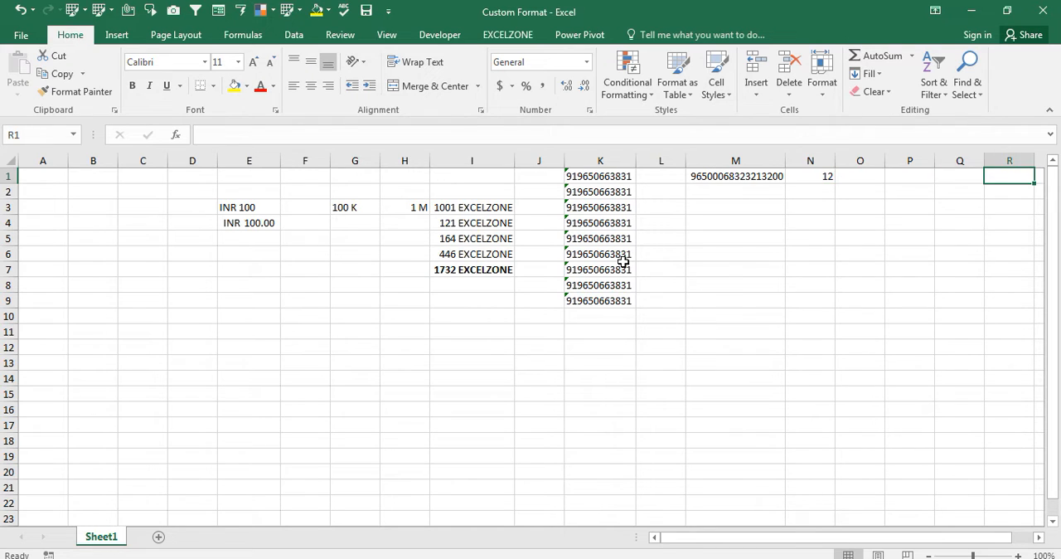
{"action": "left_click", "coordinate": [89, 495]}
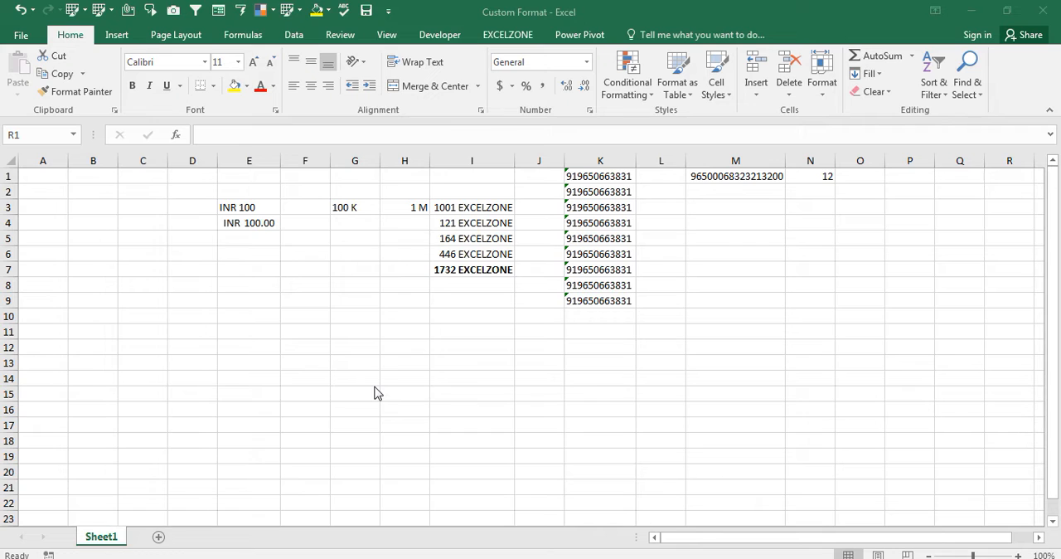
{"action": "left_click", "coordinate": [791, 172]}
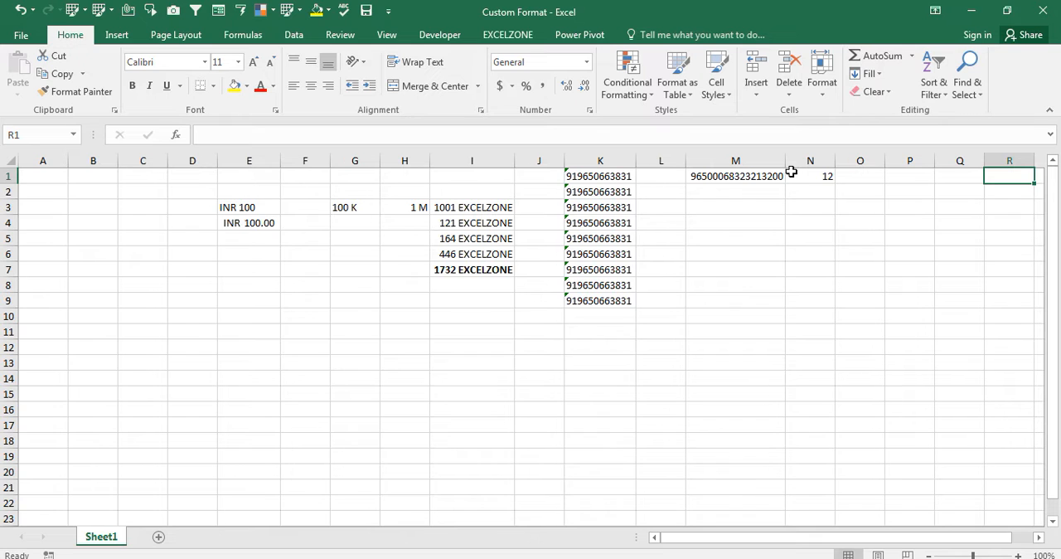
- Apply the custom number format 0 to the empty cells P1:P8
{"action": "key", "text": "Right"}
{"action": "key", "text": "Right"}
{"action": "key", "text": "Right"}
{"action": "key", "text": "Right"}
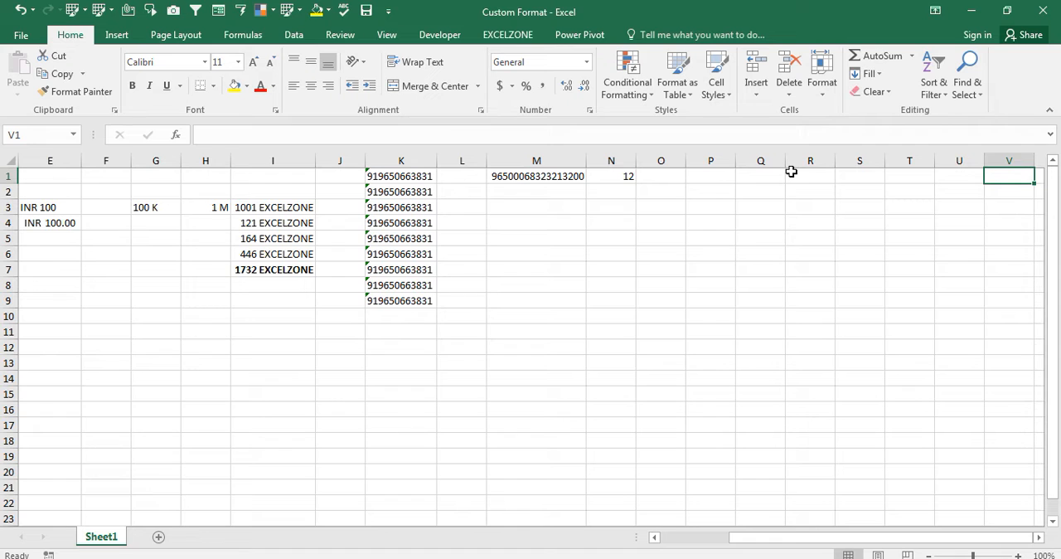
{"action": "key", "text": "Right"}
{"action": "key", "text": "Left"}
{"action": "key", "text": "Left"}
{"action": "key", "text": "Left"}
{"action": "key", "text": "Left"}
{"action": "key", "text": "Left"}
{"action": "key", "text": "Left"}
{"action": "key", "text": "Left"}
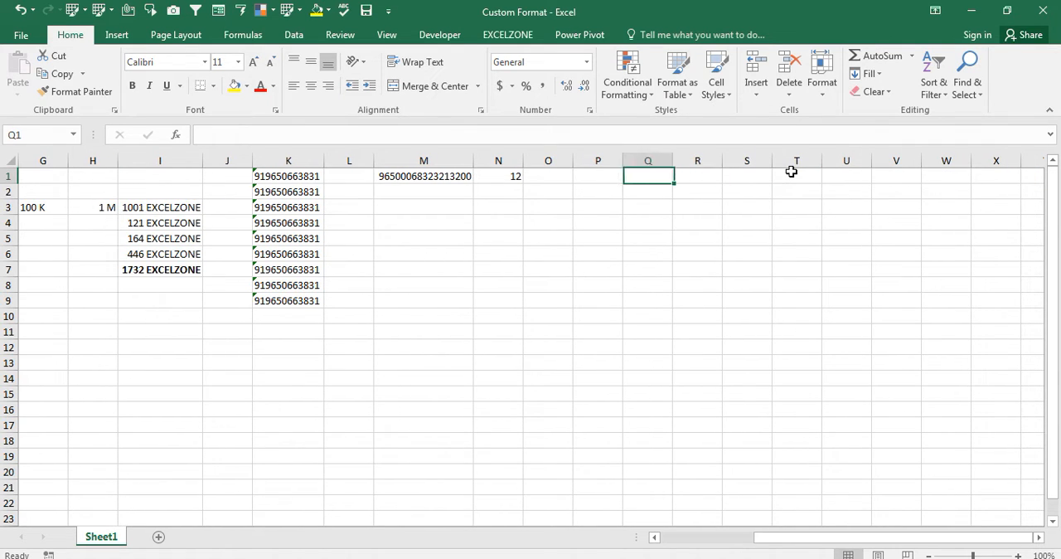
{"action": "key", "text": "shift+Down"}
{"action": "key", "text": "shift+Down"}
{"action": "key", "text": "shift+Down"}
{"action": "key", "text": "shift+Down"}
{"action": "key", "text": "shift+Down"}
{"action": "key", "text": "shift+Down"}
{"action": "key", "text": "shift+Down"}
{"action": "key", "text": "shift+Down"}
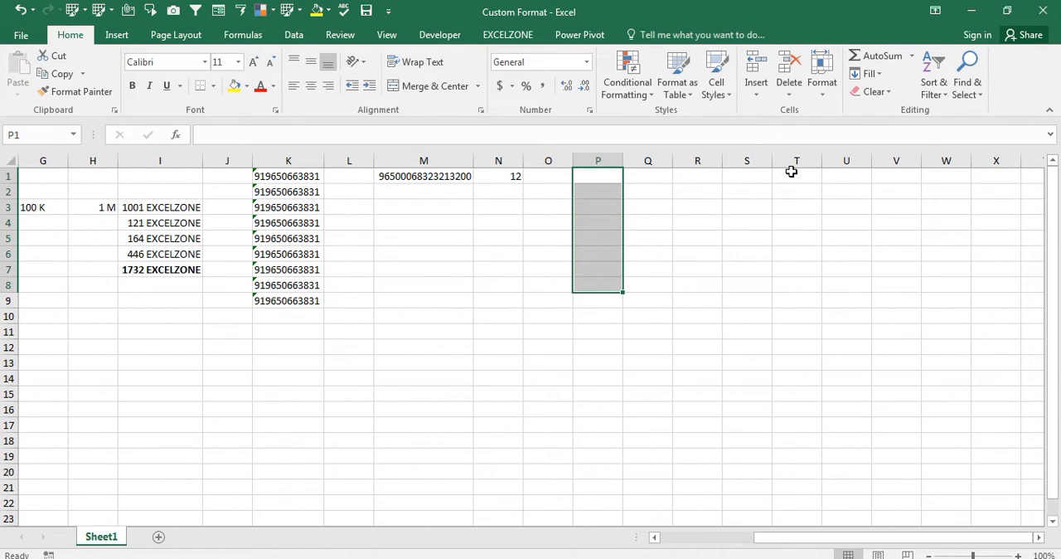
{"action": "key", "text": "ctrl+1"}
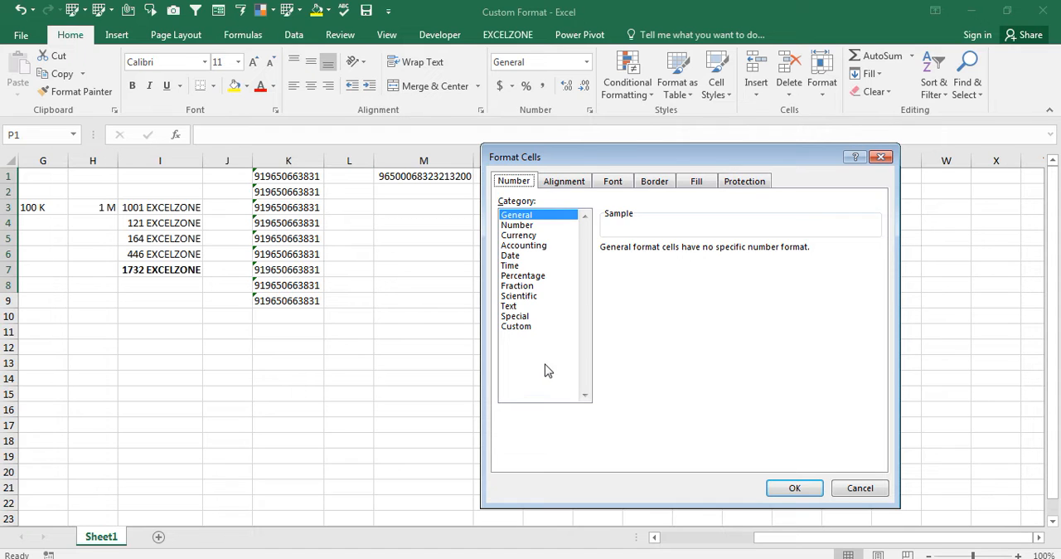
{"action": "left_click", "coordinate": [530, 326]}
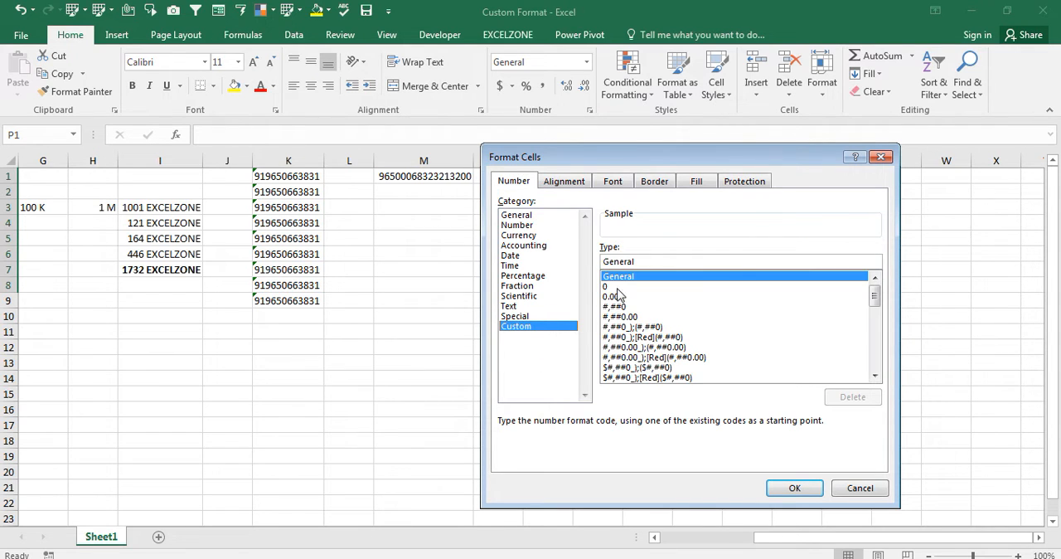
{"action": "double_click", "coordinate": [618, 286]}
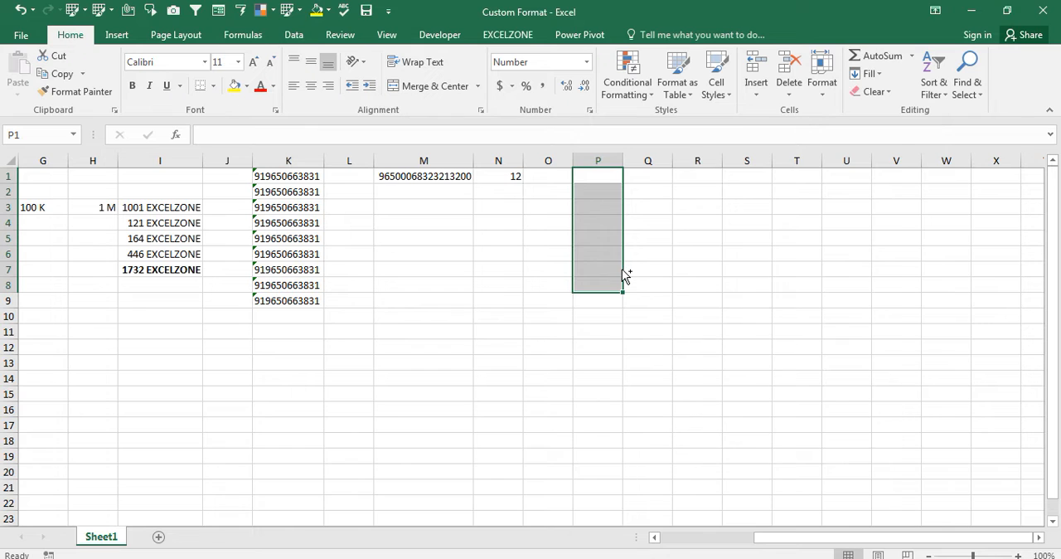
- Try to apply the custom number format [Green]0,[Red]-0 to cells P1:P8
{"action": "key", "text": "ctrl+1"}
{"action": "left_click", "coordinate": [518, 327]}
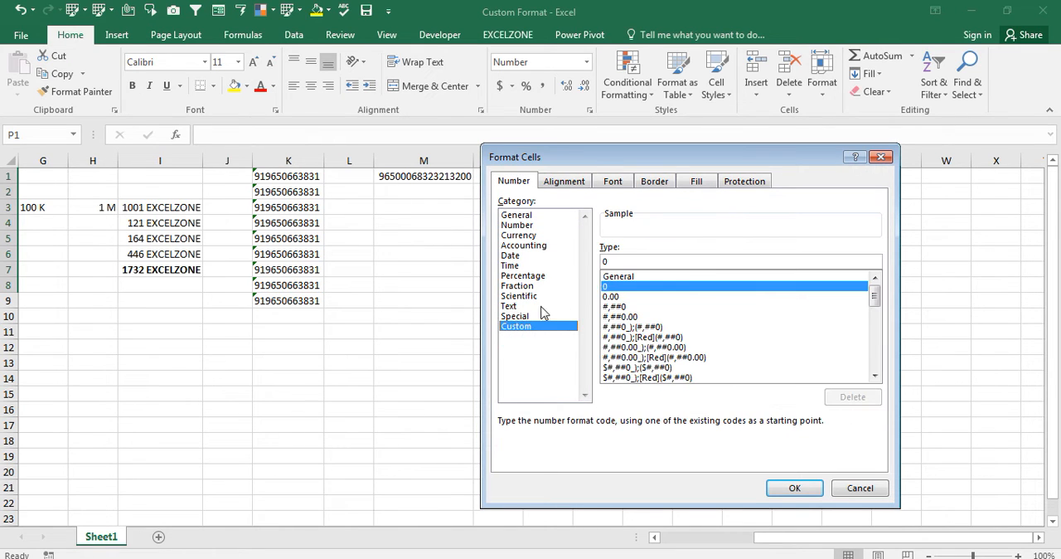
{"action": "left_click", "coordinate": [614, 262]}
{"action": "key", "text": "BackSpace"}
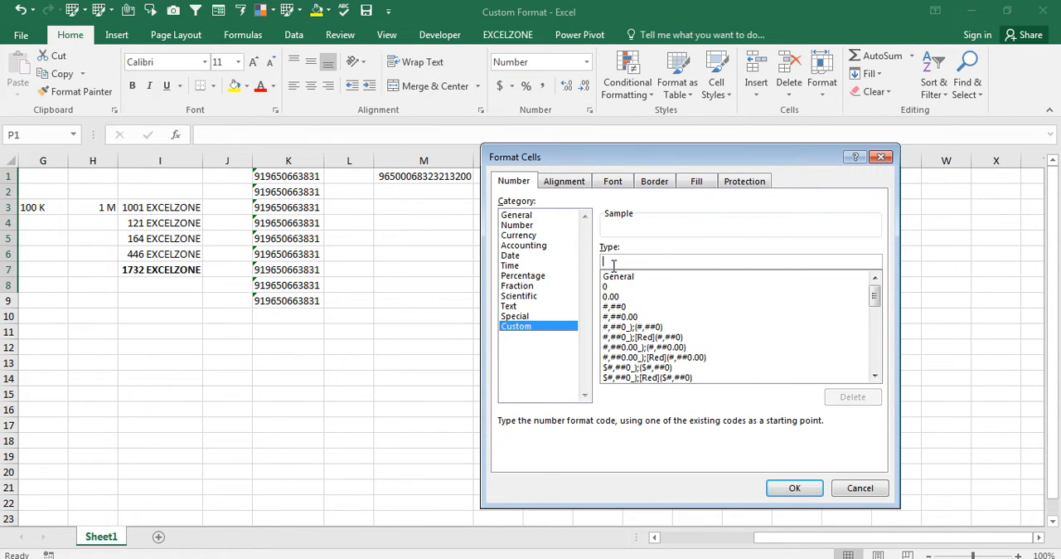
{"action": "type", "text": "["}
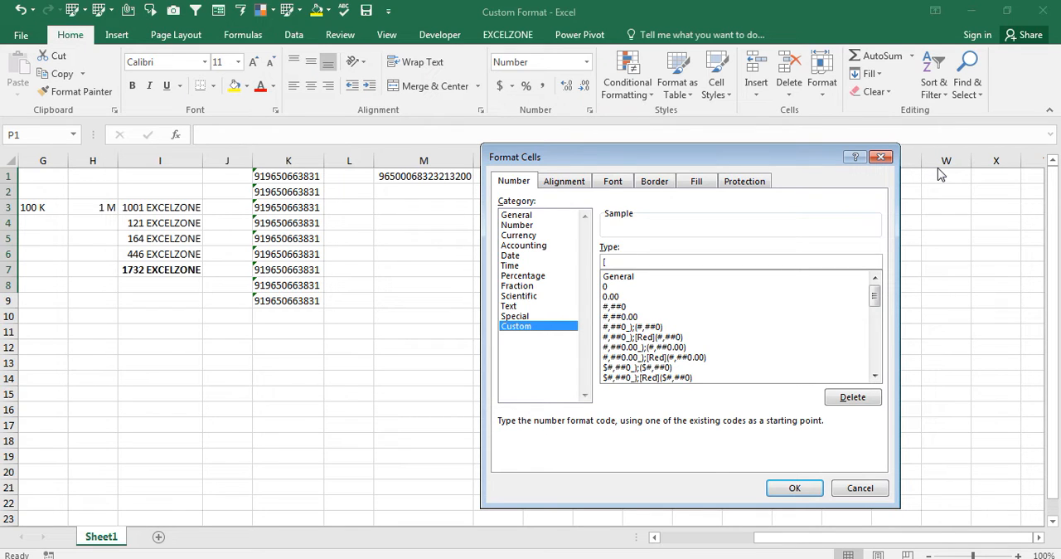
{"action": "type", "text": "Green]"}
{"action": "type", "text": "0,[Red]-0"}
{"action": "key", "text": "Return"}
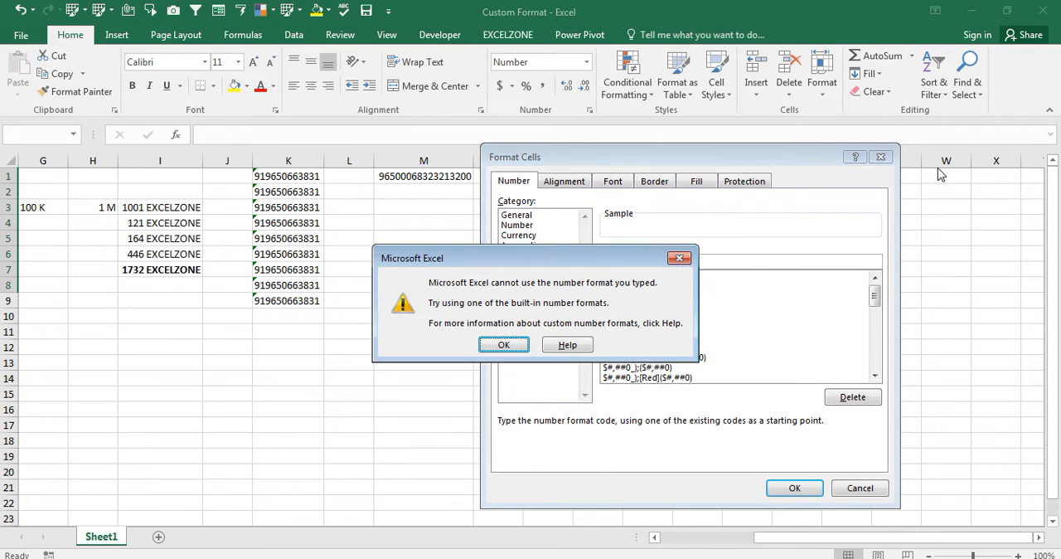
{"action": "key", "text": "Return"}
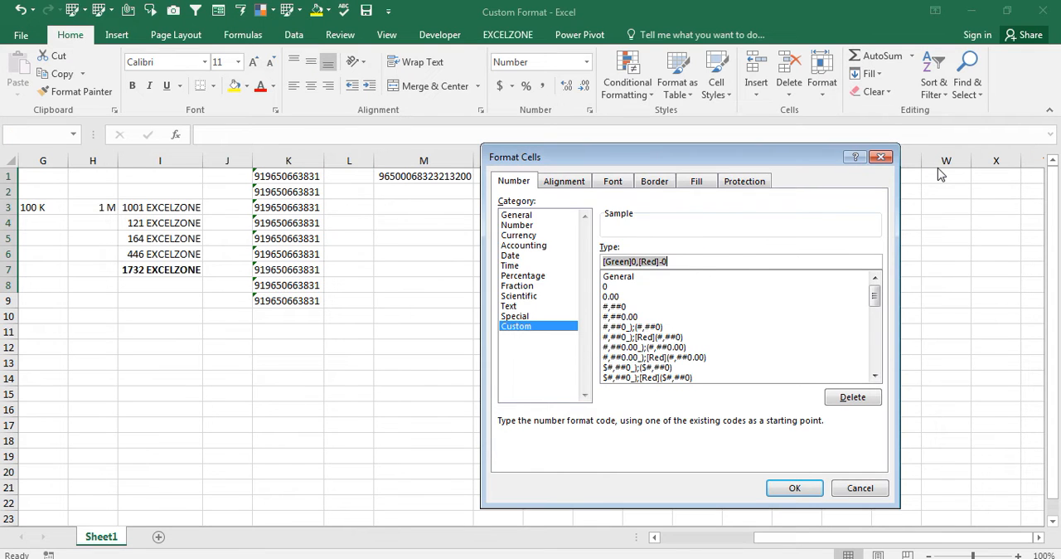
- Correct the separator in the format code to a semicolon and apply [Green]0;[Red]-0 to cells P1:P8
{"action": "left_click", "coordinate": [639, 261]}
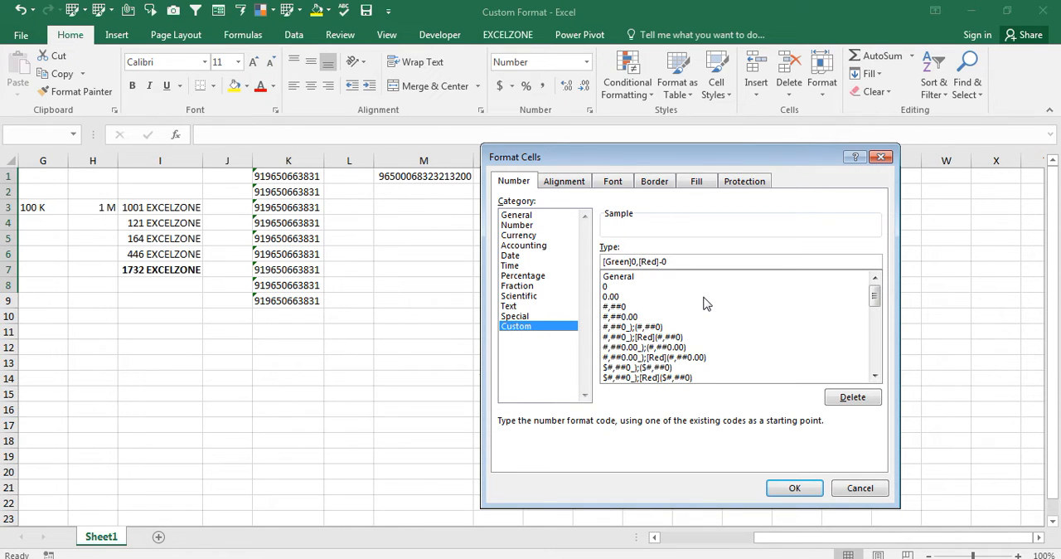
{"action": "key", "text": "BackSpace"}
{"action": "type", "text": ";"}
{"action": "key", "text": "Return"}
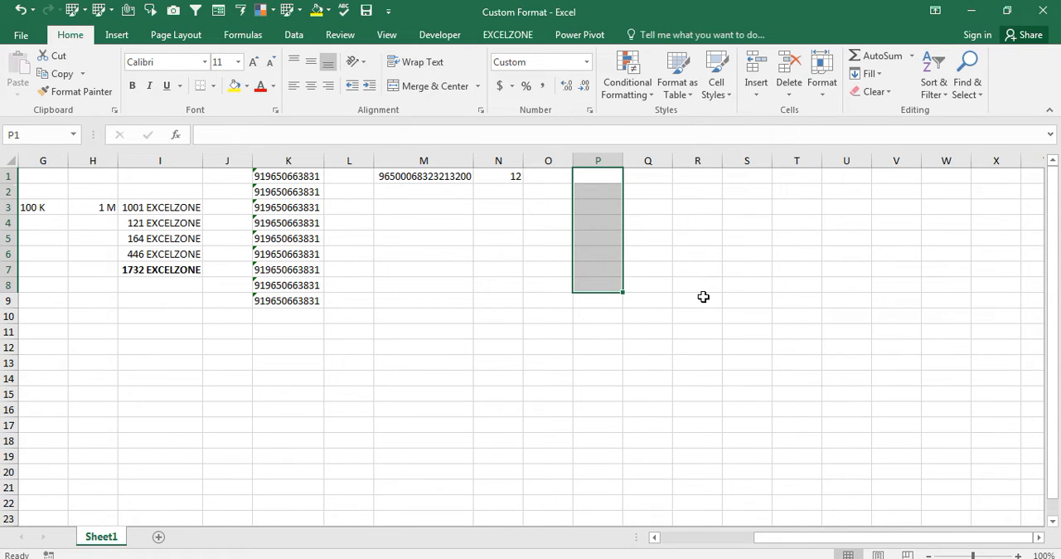
- Enter 1, 0, -4 and 2 in cells P1 to P4
{"action": "key", "text": "Up"}
{"action": "key", "text": "Down"}
{"action": "key", "text": "Up"}
{"action": "type", "text": "1"}
{"action": "key", "text": "Return"}
{"action": "type", "text": "0"}
{"action": "key", "text": "Return"}
{"action": "type", "text": "-4"}
{"action": "key", "text": "Return"}
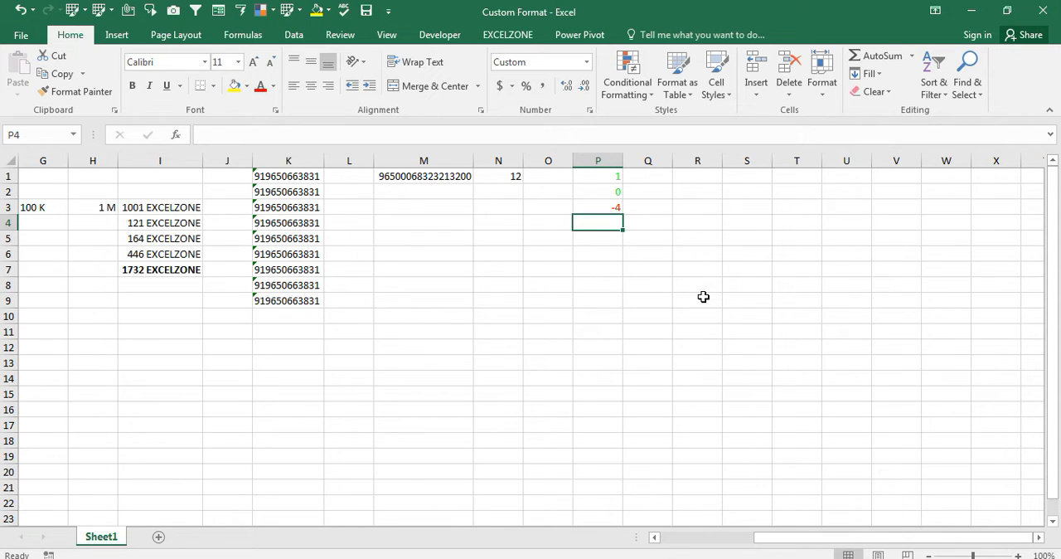
{"action": "type", "text": "2"}
{"action": "key", "text": "Return"}
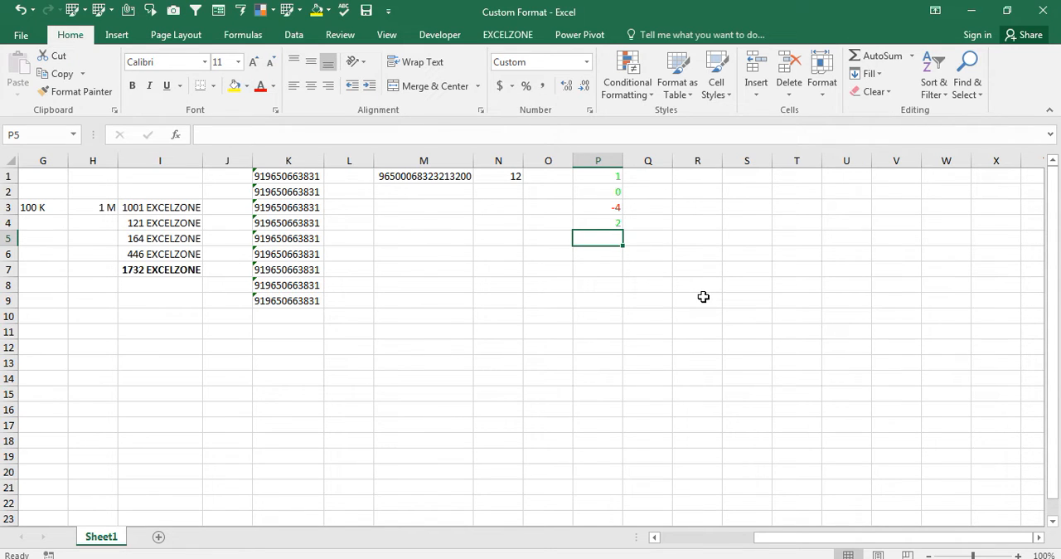
- Enter 11, 12 and 4554 in cells S1 to S3
{"action": "key", "text": "Up"}
{"action": "key", "text": "Up"}
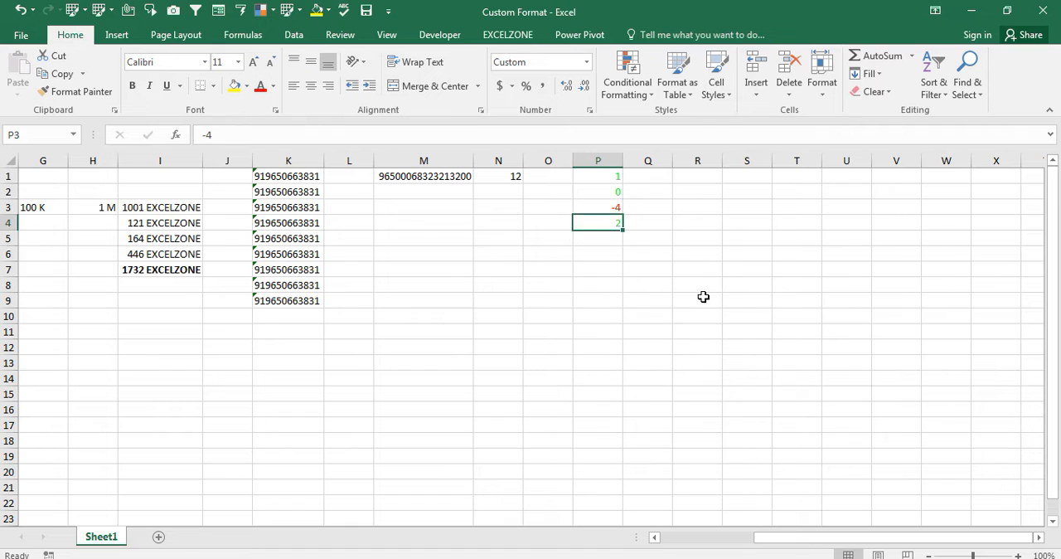
{"action": "key", "text": "Right"}
{"action": "key", "text": "Right"}
{"action": "key", "text": "Right"}
{"action": "key", "text": "Right"}
{"action": "key", "text": "Right"}
{"action": "key", "text": "Right"}
{"action": "key", "text": "Right"}
{"action": "key", "text": "Right"}
{"action": "key", "text": "Right"}
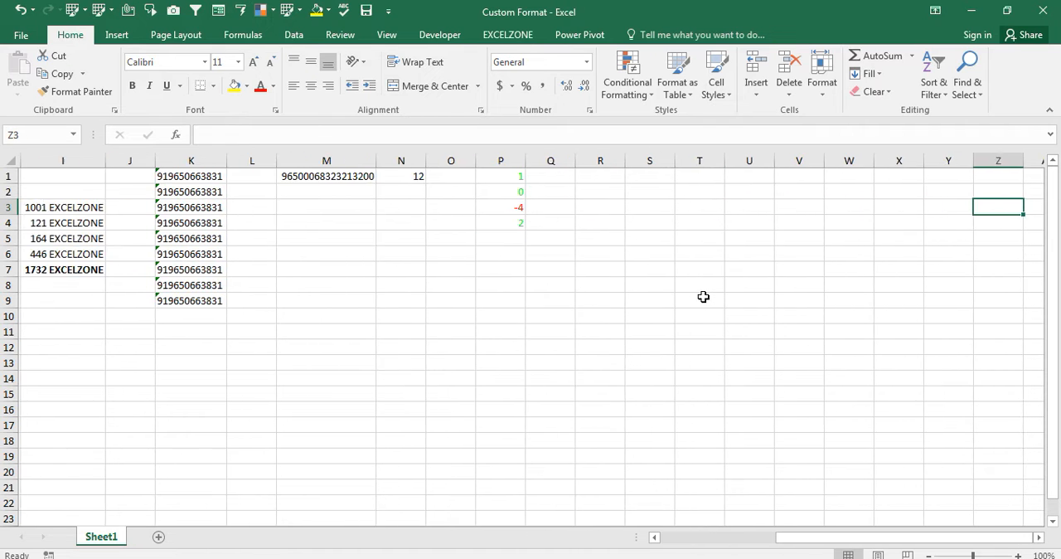
{"action": "key", "text": "Left"}
{"action": "key", "text": "Left"}
{"action": "key", "text": "Up"}
{"action": "key", "text": "Up"}
{"action": "key", "text": "Left"}
{"action": "key", "text": "Left"}
{"action": "key", "text": "Left"}
{"action": "key", "text": "Left"}
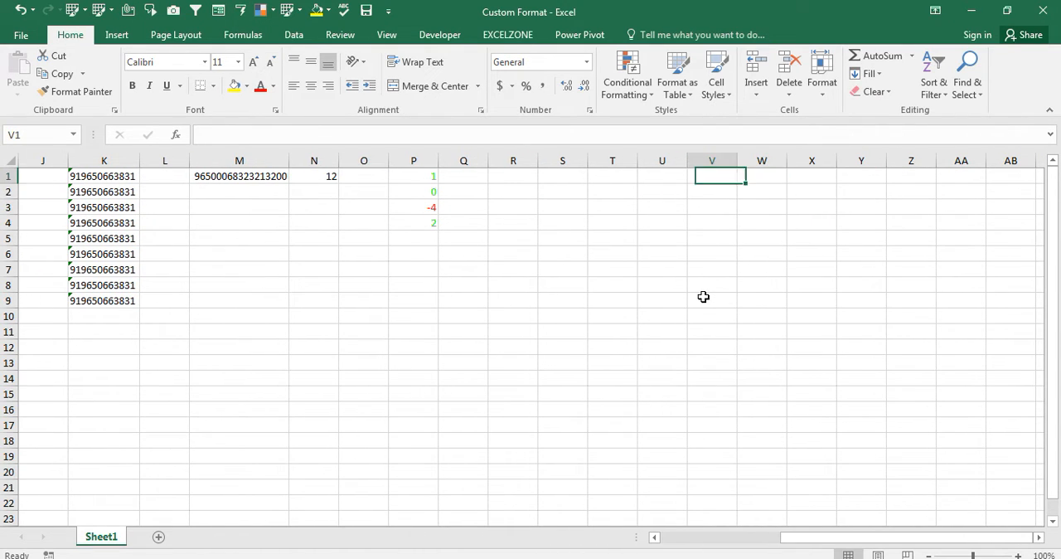
{"action": "key", "text": "shift+Down"}
{"action": "key", "text": "shift+Down"}
{"action": "key", "text": "shift+Down"}
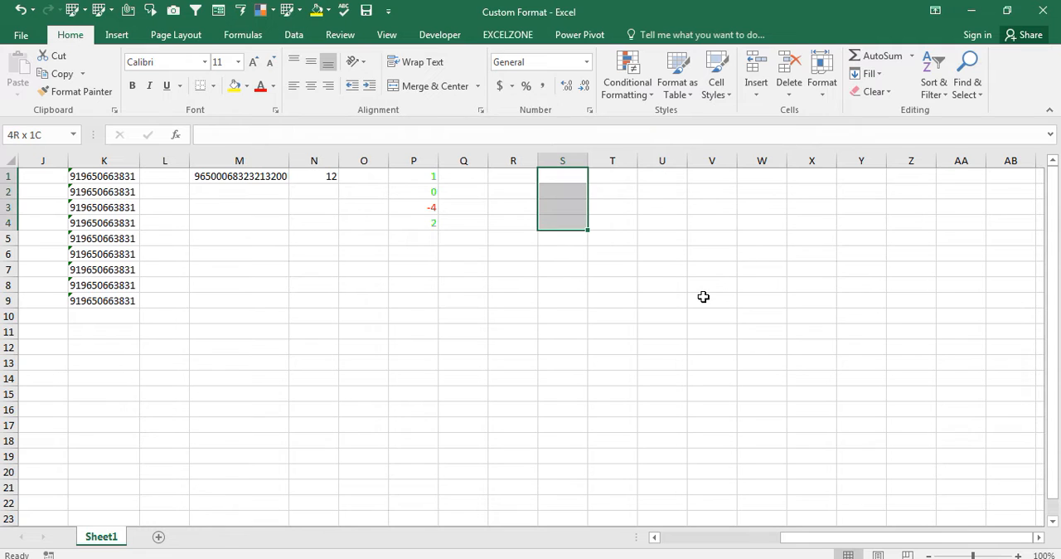
{"action": "key", "text": "shift+Down"}
{"action": "key", "text": "shift+Down"}
{"action": "key", "text": "shift+Up"}
{"action": "key", "text": "shift+Up"}
{"action": "key", "text": "shift+Up"}
{"action": "key", "text": "shift+Up"}
{"action": "key", "text": "shift+Up"}
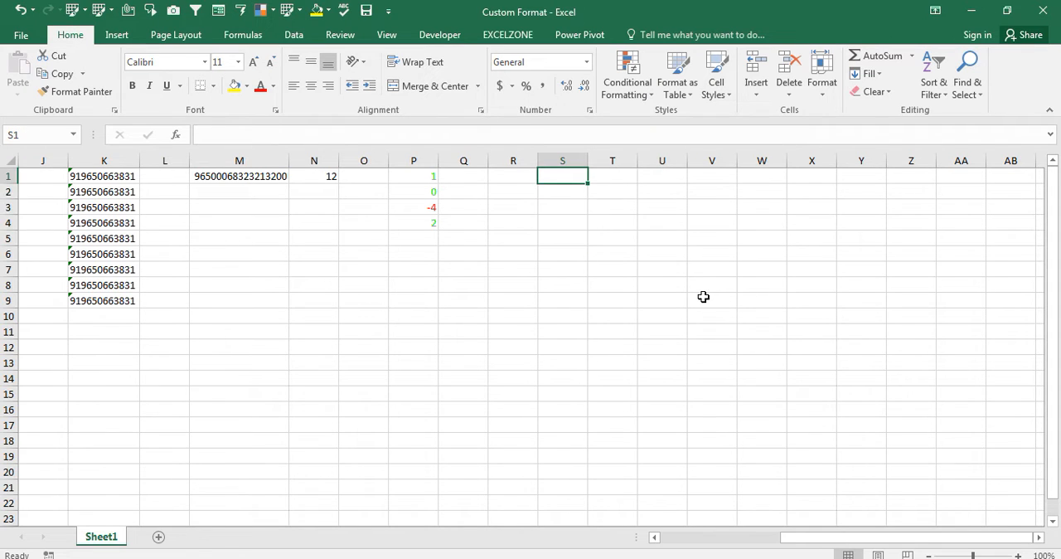
{"action": "type", "text": "11"}
{"action": "key", "text": "Return"}
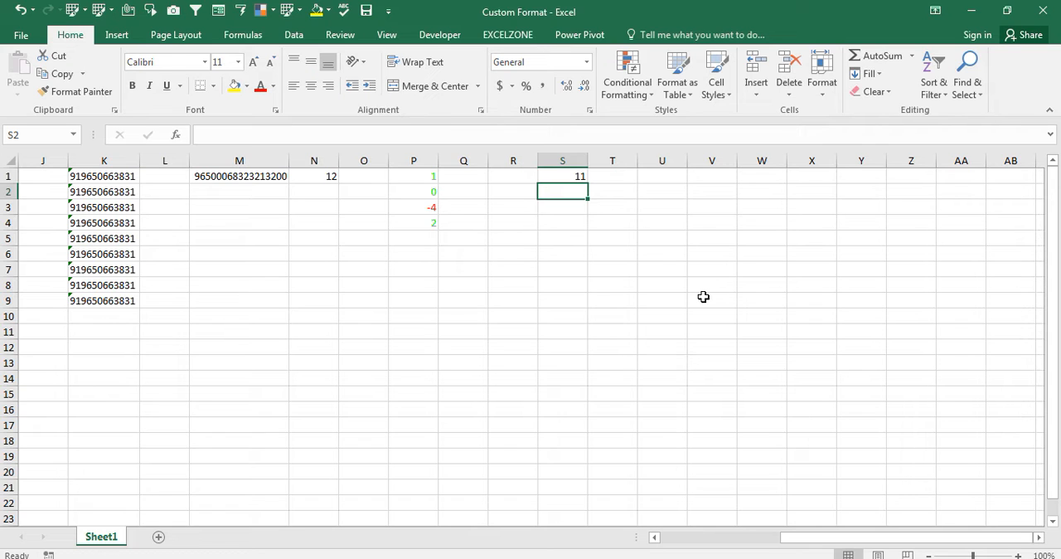
{"action": "type", "text": "12"}
{"action": "key", "text": "Return"}
{"action": "type", "text": "4554"}
{"action": "key", "text": "ctrl+Return"}
- Set the font colour of cells S1:S3 to white and restore it to Automatic
{"action": "key", "text": "Up"}
{"action": "key", "text": "Up"}
{"action": "key", "text": "shift+Down"}
{"action": "key", "text": "shift+Down"}
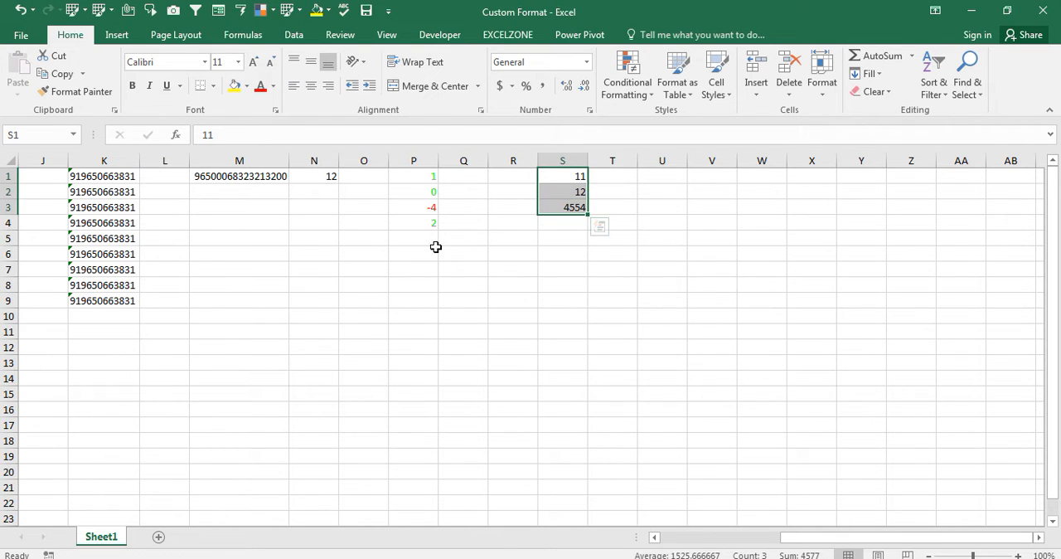
{"action": "left_click", "coordinate": [274, 87]}
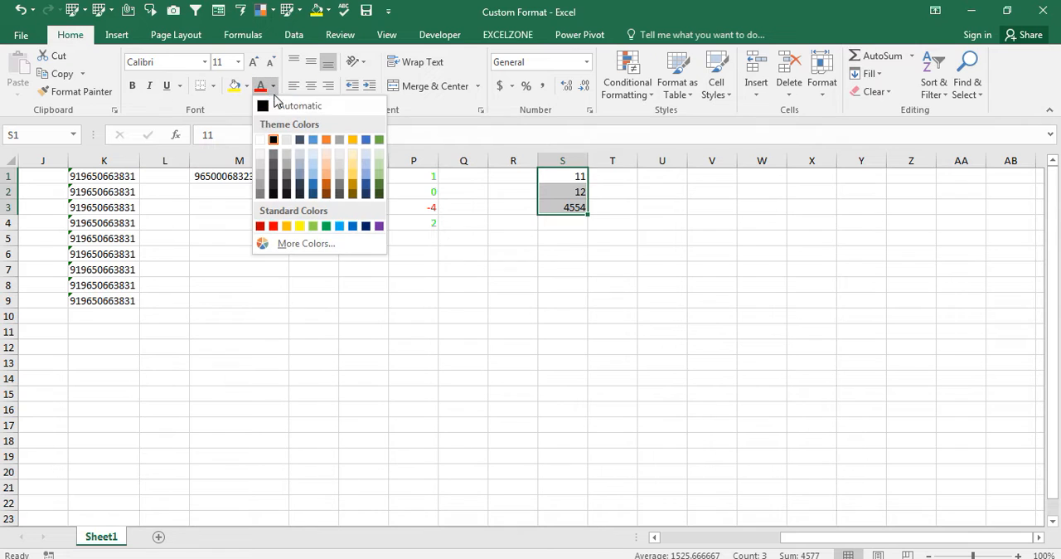
{"action": "left_click", "coordinate": [260, 140]}
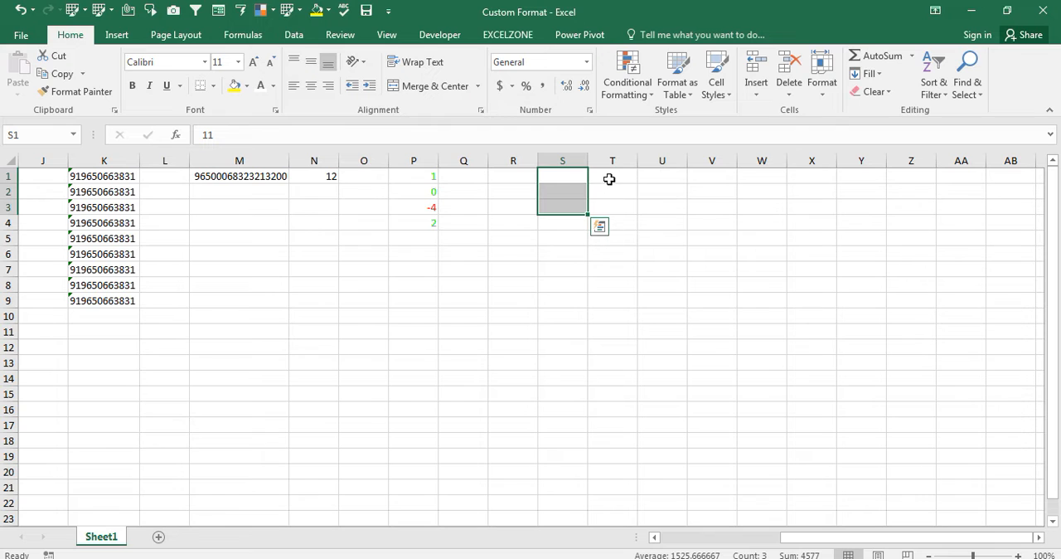
{"action": "left_click", "coordinate": [274, 90]}
{"action": "left_click", "coordinate": [263, 105]}
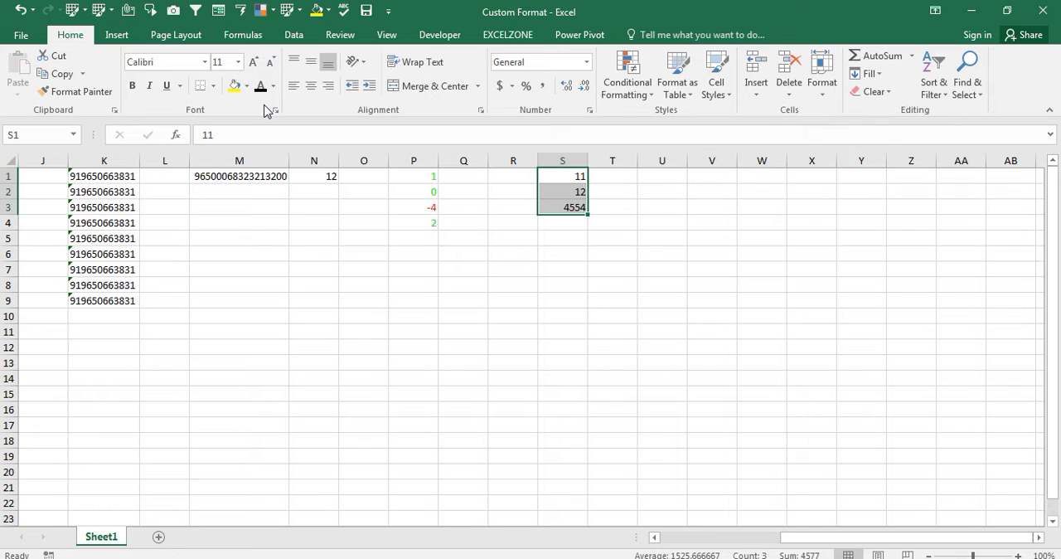
- Apply the custom number format ;;; to cells S1:S3 to hide their values
{"action": "key", "text": "ctrl+1"}
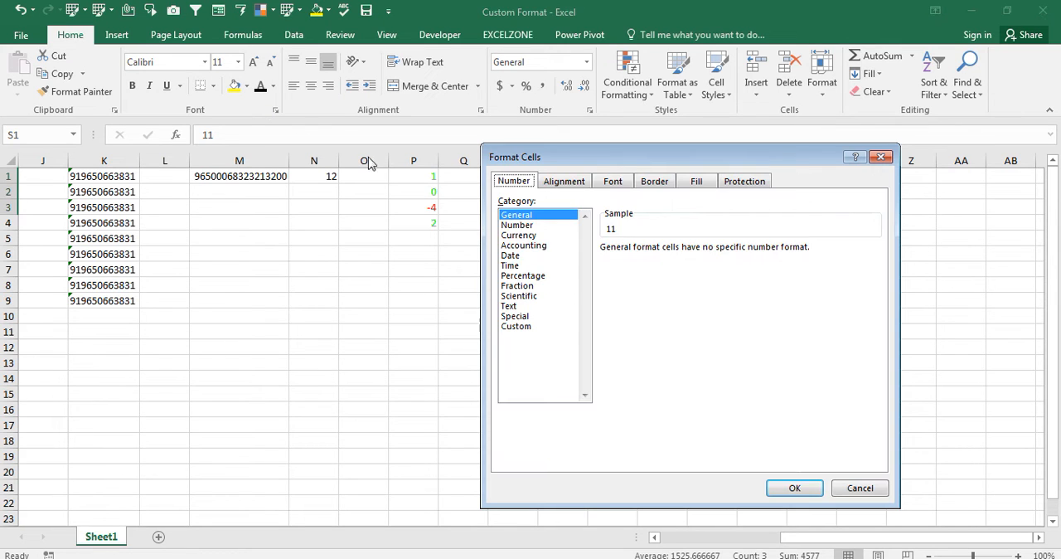
{"action": "left_click", "coordinate": [536, 330]}
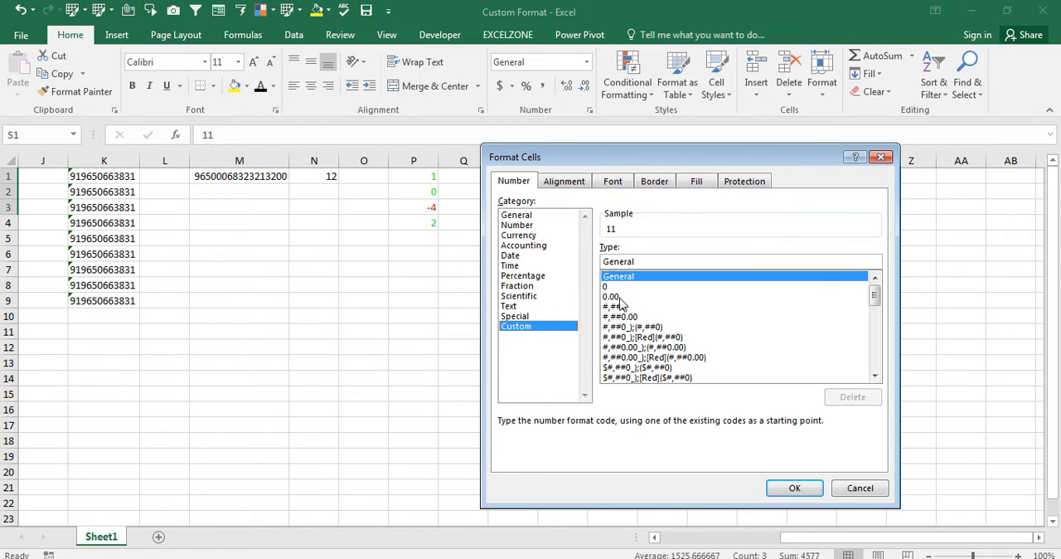
{"action": "left_click", "coordinate": [613, 287]}
{"action": "left_click", "coordinate": [635, 263]}
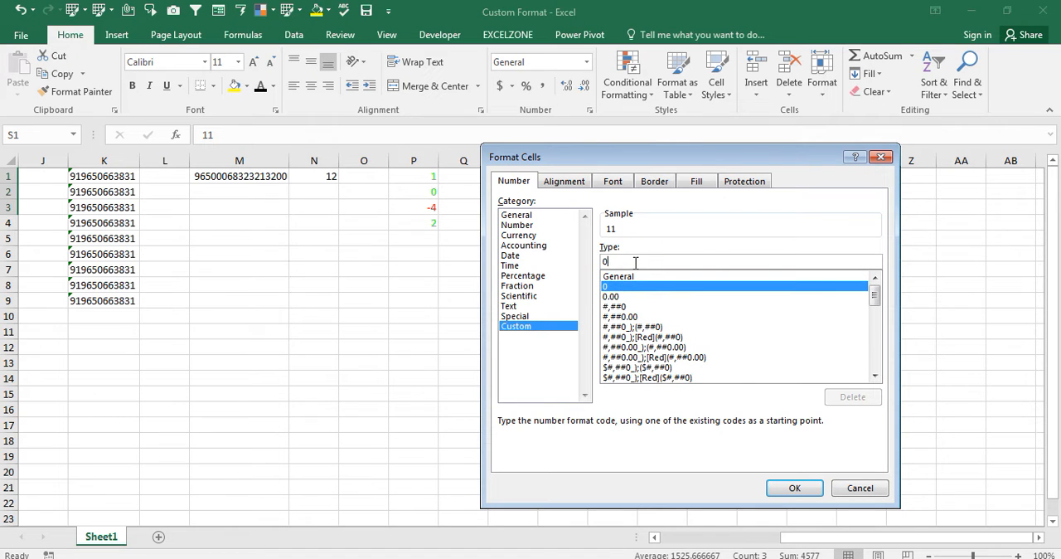
{"action": "key", "text": "BackSpace"}
{"action": "type", "text": ";;;"}
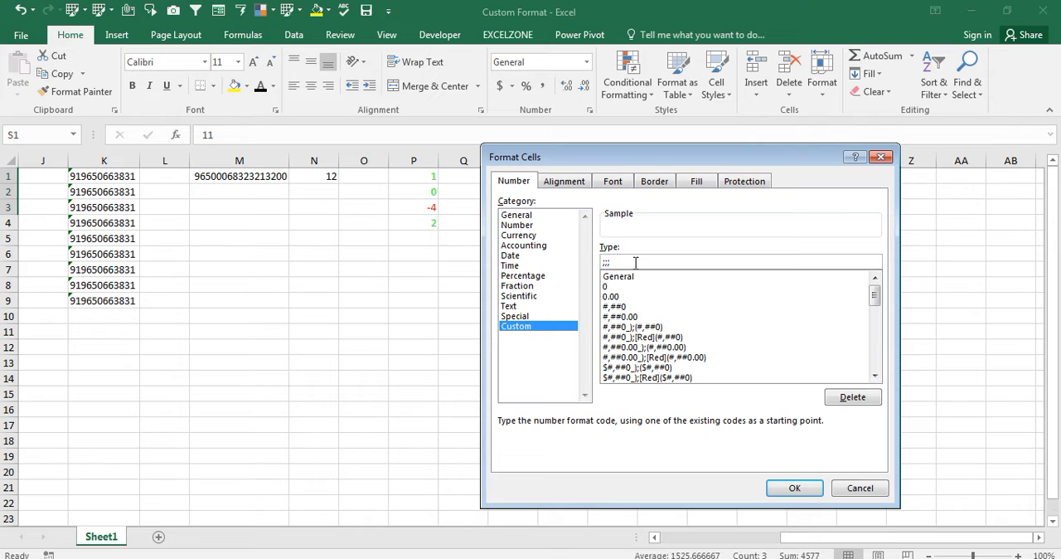
{"action": "key", "text": "Return"}
- Step through cells S1 to S3 to check the stored values of the hidden entries
{"action": "key", "text": "Down"}
{"action": "key", "text": "Down"}
{"action": "key", "text": "Up"}
{"action": "key", "text": "Up"}
{"action": "key", "text": "Down"}
{"action": "key", "text": "Down"}
{"action": "key", "text": "Down"}
{"action": "key", "text": "Up"}
{"action": "key", "text": "Up"}
{"action": "key", "text": "Up"}
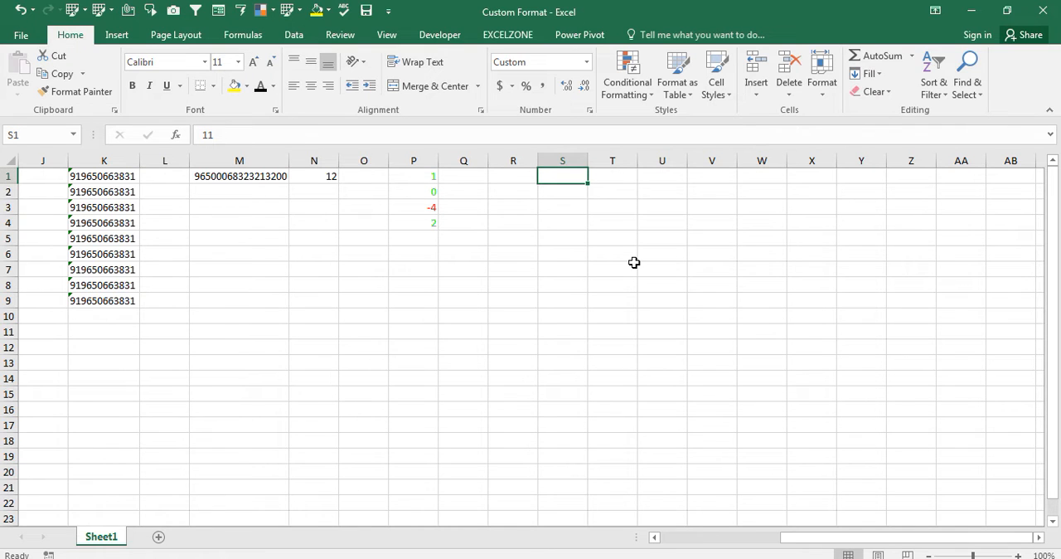
- Reset the number format of cells S1:S4 to General
{"action": "key", "text": "shift+Down"}
{"action": "key", "text": "shift+Down"}
{"action": "key", "text": "shift+Down"}
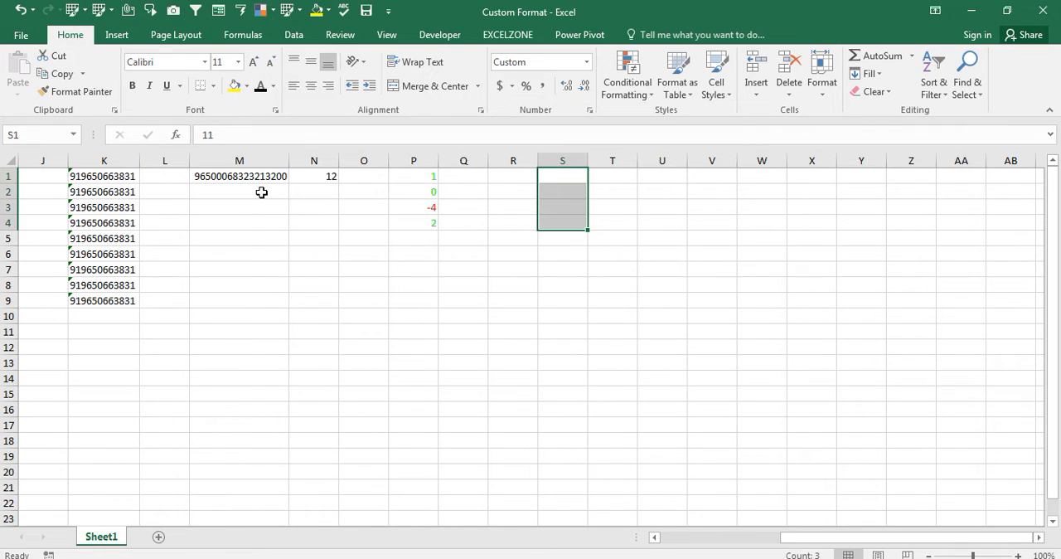
{"action": "left_click", "coordinate": [260, 90]}
{"action": "key", "text": "ctrl+1"}
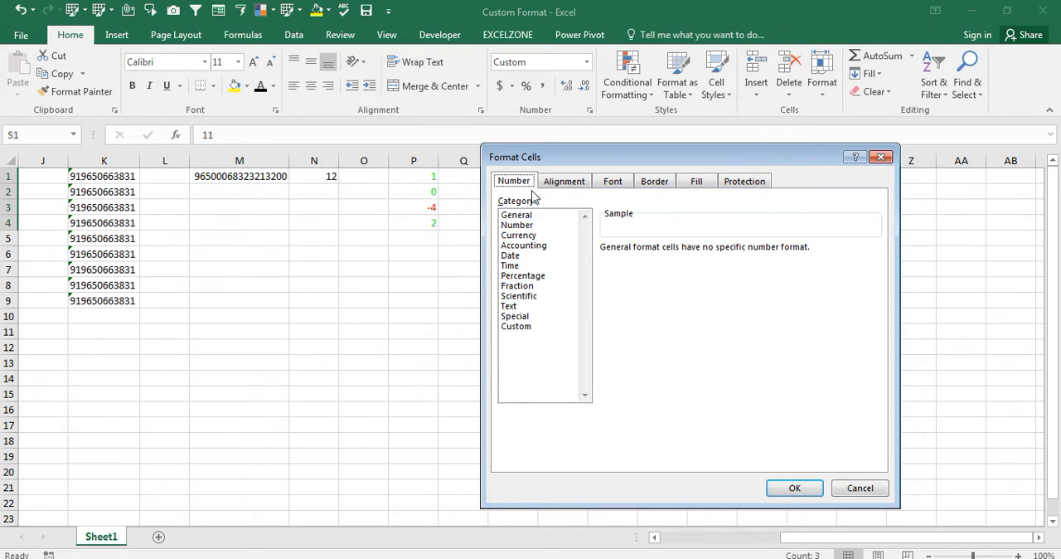
{"action": "left_click", "coordinate": [526, 217]}
{"action": "key", "text": "Return"}
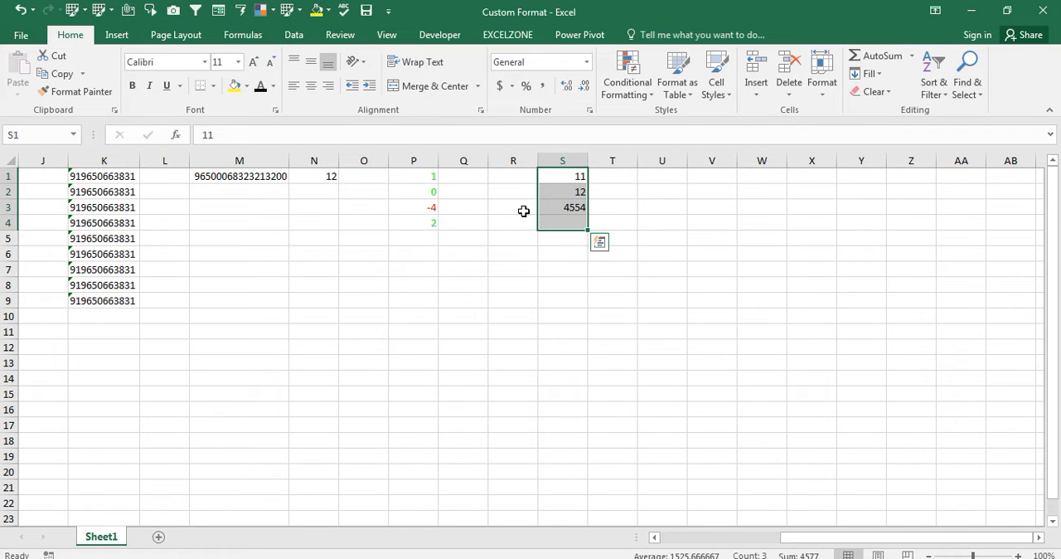
- Browse the custom number format codes on offer for the empty cells in column U
{"action": "key", "text": "Right"}
{"action": "key", "text": "Right"}
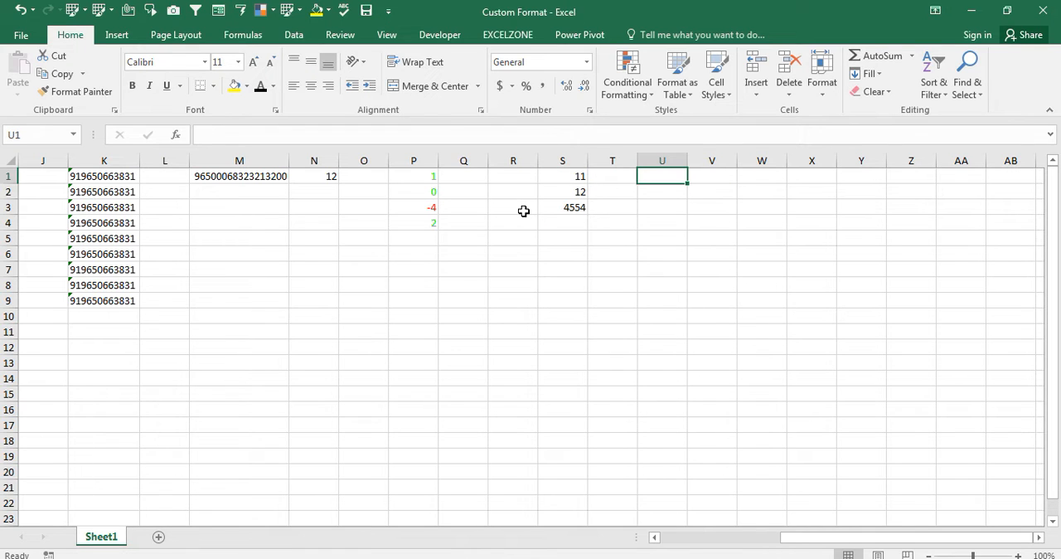
{"action": "key", "text": "shift+Down"}
{"action": "key", "text": "shift+Down"}
{"action": "key", "text": "shift+Down"}
{"action": "key", "text": "shift+Down"}
{"action": "key", "text": "shift+Down"}
{"action": "key", "text": "shift+Down"}
{"action": "key", "text": "shift+Down"}
{"action": "key", "text": "shift+Down"}
{"action": "key", "text": "shift+Down"}
{"action": "key", "text": "shift+Down"}
{"action": "key", "text": "shift+Down"}
{"action": "key", "text": "shift+Down"}
{"action": "key", "text": "shift+Down"}
{"action": "key", "text": "ctrl+1"}
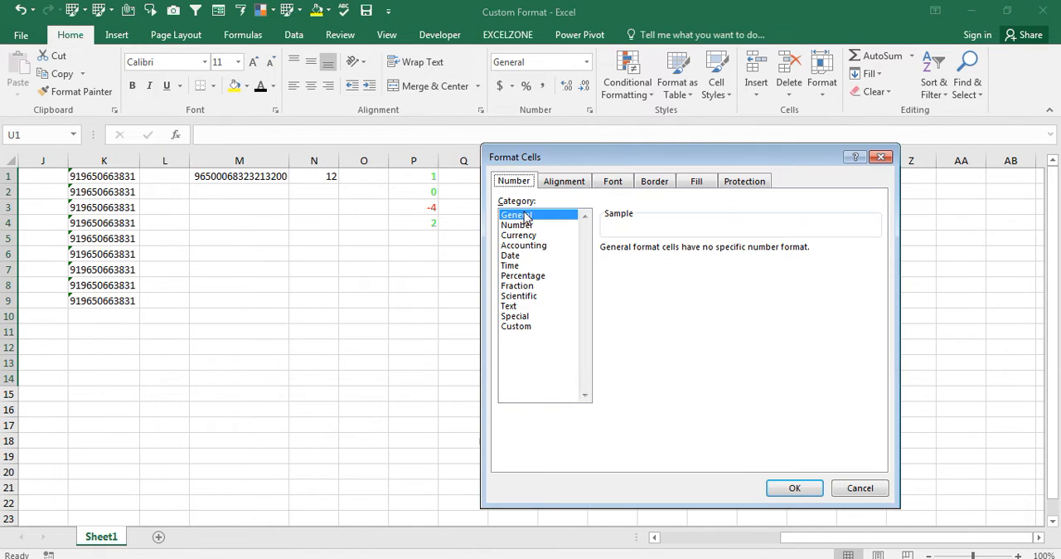
{"action": "left_click", "coordinate": [518, 326]}
{"action": "left_click_drag", "start_coordinate": [874, 295], "coordinate": [876, 357]}
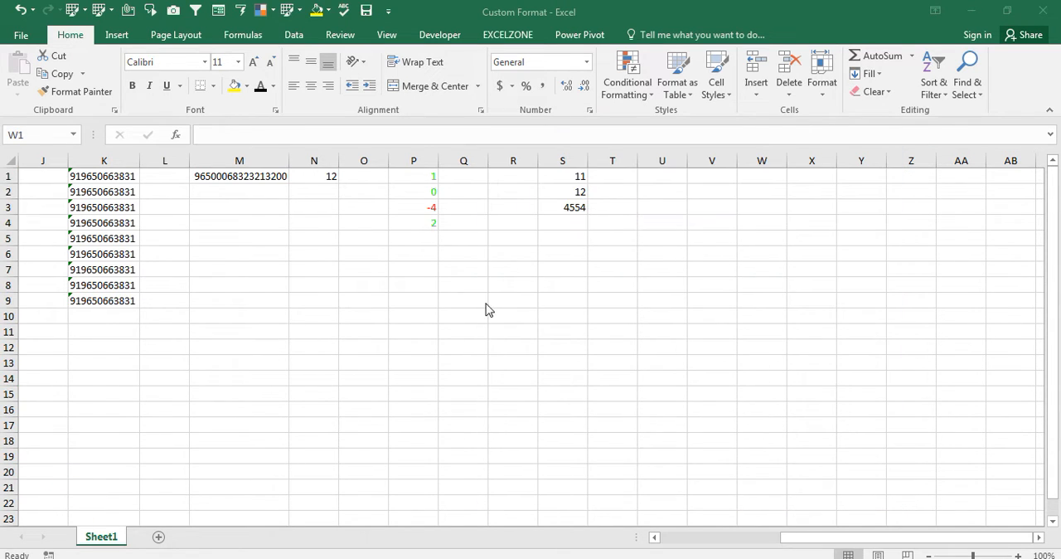
- Apply the custom number format "P";"HD" to cells W1:W7
{"action": "key", "text": "shift+Down"}
{"action": "key", "text": "shift+Down"}
{"action": "key", "text": "shift+Down"}
{"action": "key", "text": "shift+Down"}
{"action": "key", "text": "shift+Down"}
{"action": "key", "text": "shift+Down"}
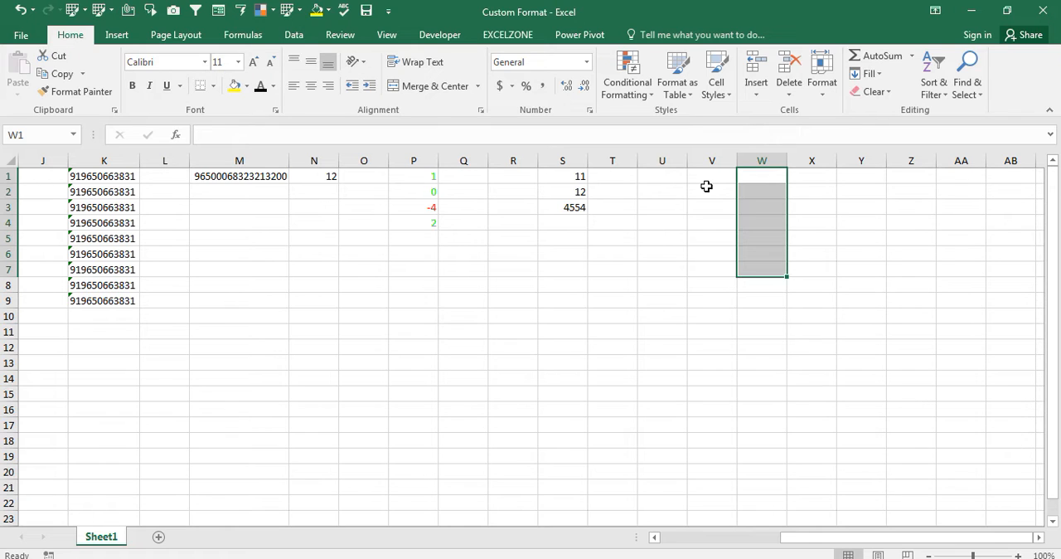
{"action": "key", "text": "ctrl+1"}
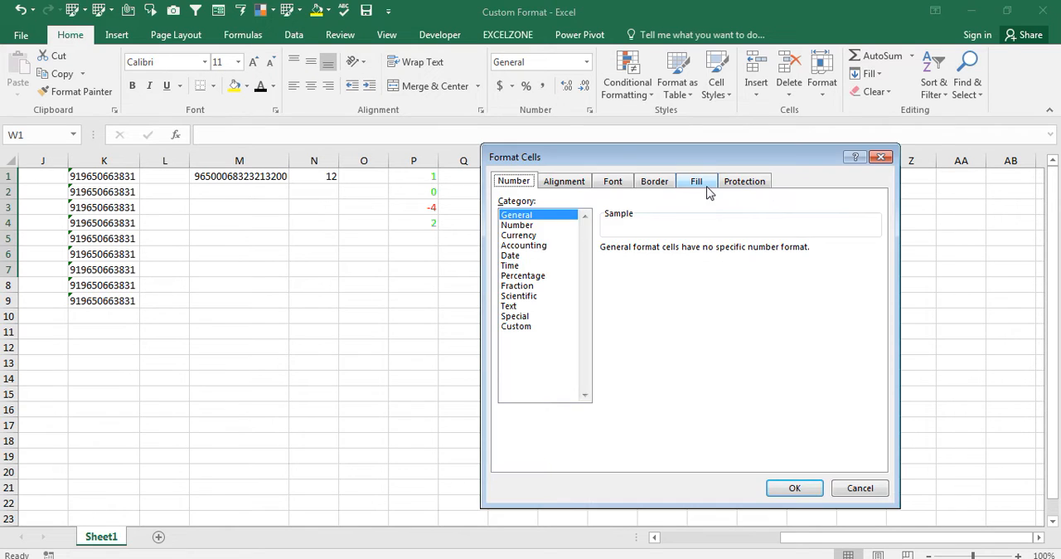
{"action": "left_click", "coordinate": [517, 327]}
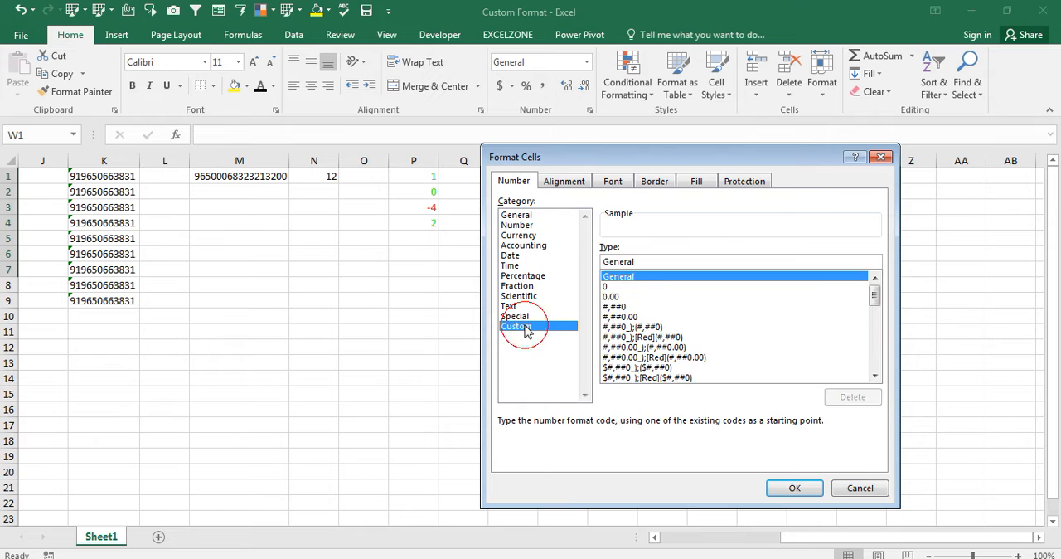
{"action": "left_click", "coordinate": [620, 287]}
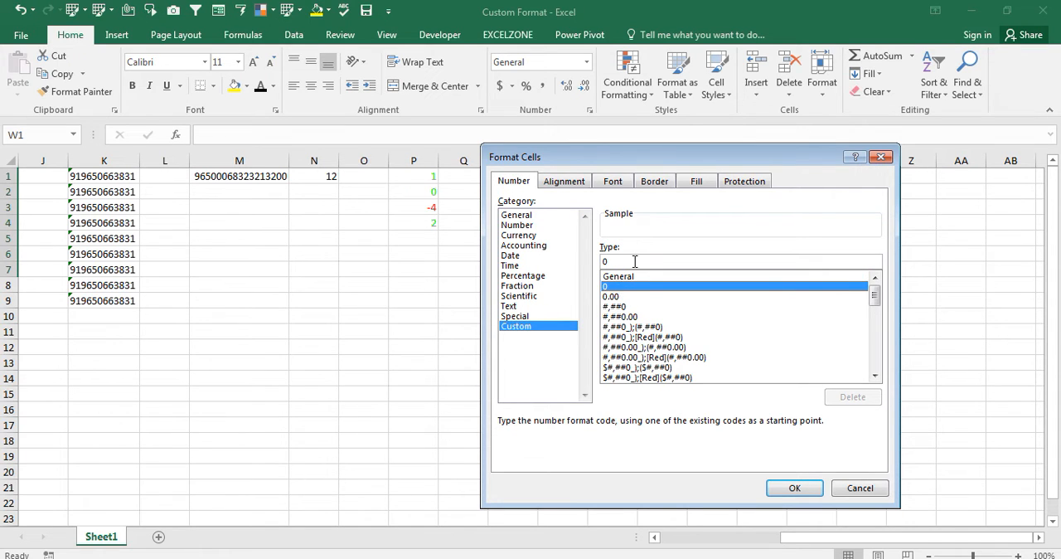
{"action": "left_click", "coordinate": [628, 256]}
{"action": "left_click", "coordinate": [618, 262]}
{"action": "key", "text": "BackSpace"}
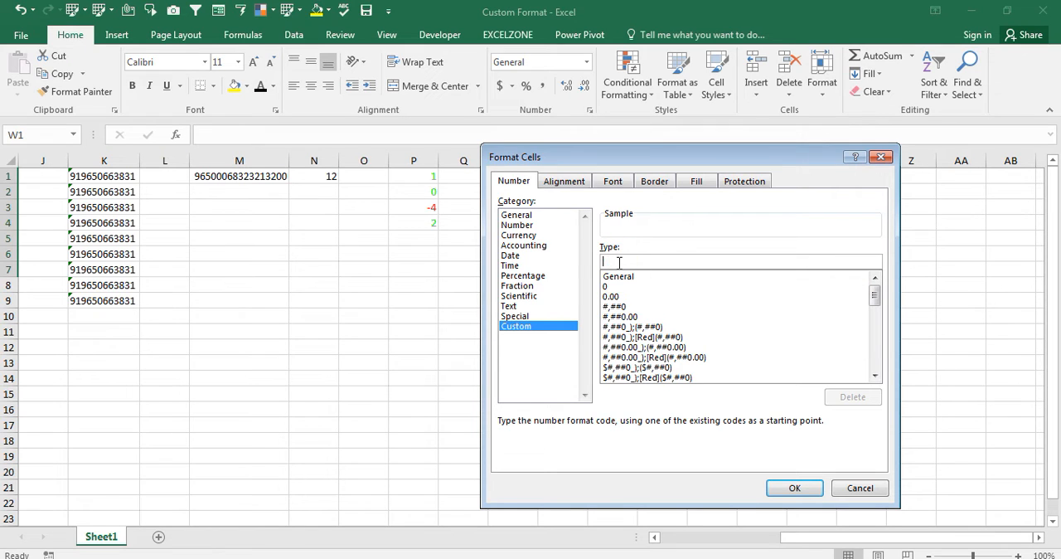
{"action": "type", "text": "\""}
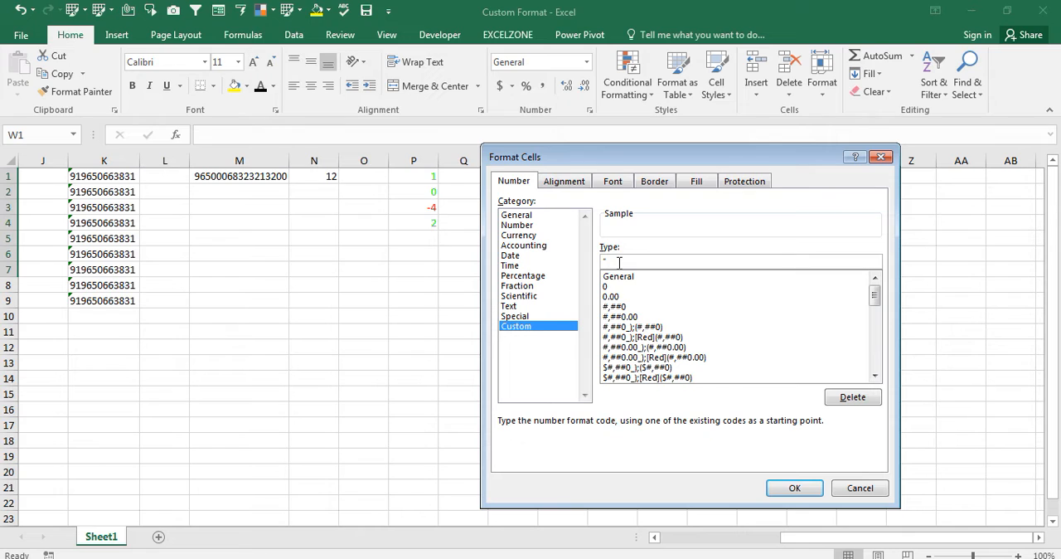
{"action": "type", "text": "P"}
{"action": "type", "text": "\";\""}
{"action": "type", "text": "HD"}
{"action": "type", "text": "T\""}
{"action": "key", "text": "Return"}
{"action": "key", "text": "Up"}
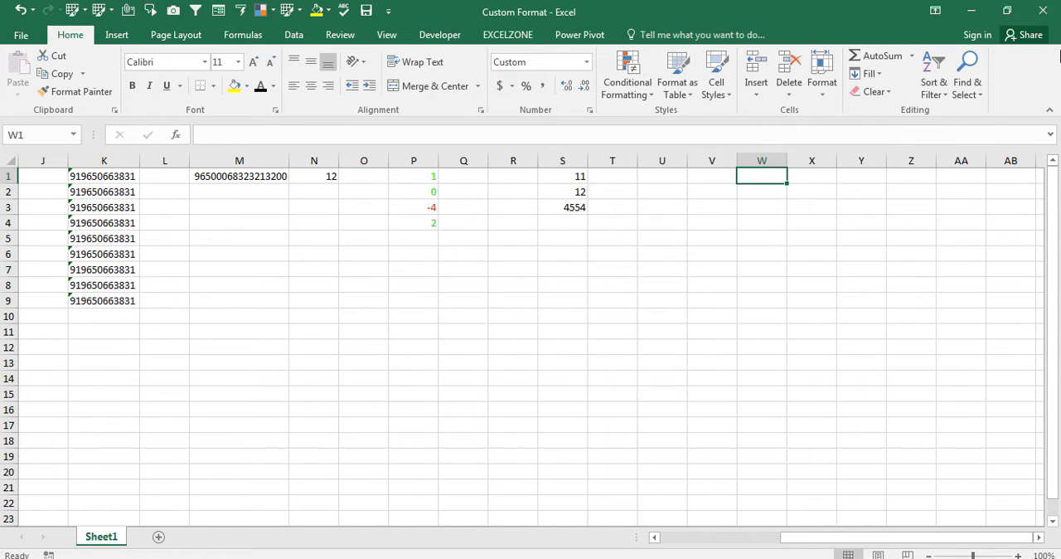
- Enter 1 in W1 and 0 in W2 and W3, and replace the W3 entry with A
{"action": "type", "text": "1"}
{"action": "key", "text": "Return"}
{"action": "type", "text": "1"}
{"action": "key", "text": "Return"}
{"action": "type", "text": "1"}
{"action": "key", "text": "Return"}
{"action": "key", "text": "Up"}
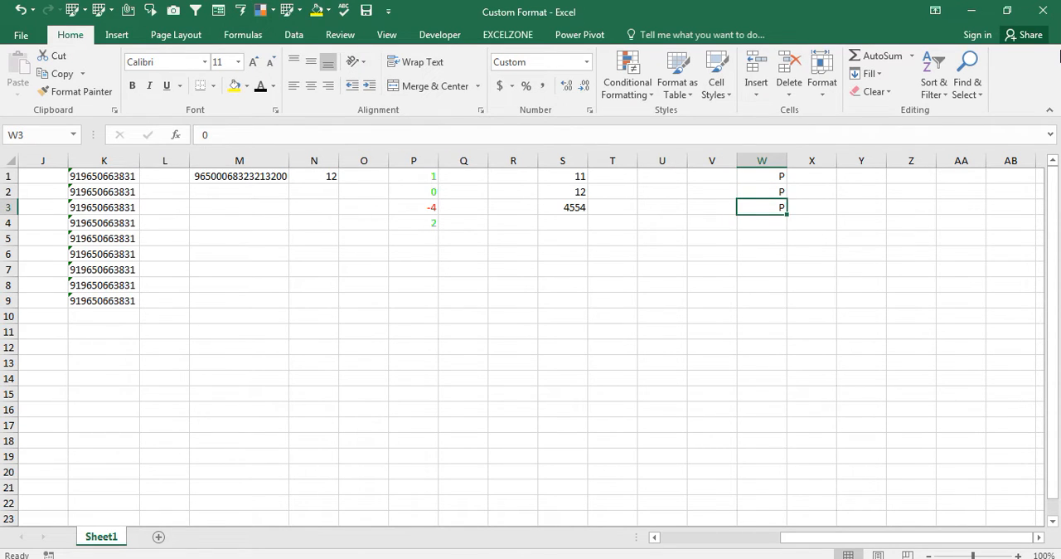
{"action": "type", "text": "A"}
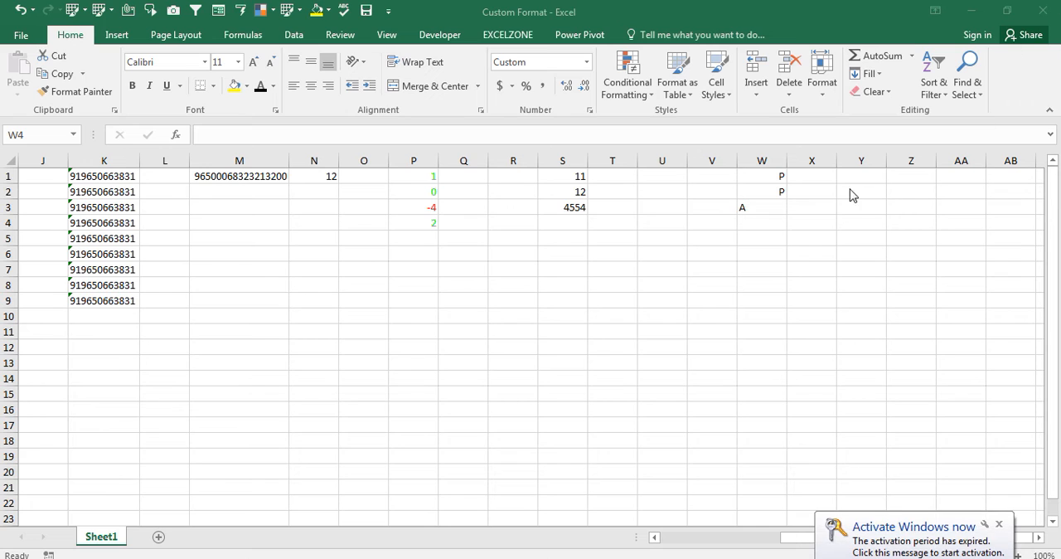
- Change the custom number format of cells W1:W5 to "P";;"HD" so that zeros display as HD
{"action": "left_click", "coordinate": [754, 217]}
{"action": "key", "text": "Up"}
{"action": "key", "text": "Up"}
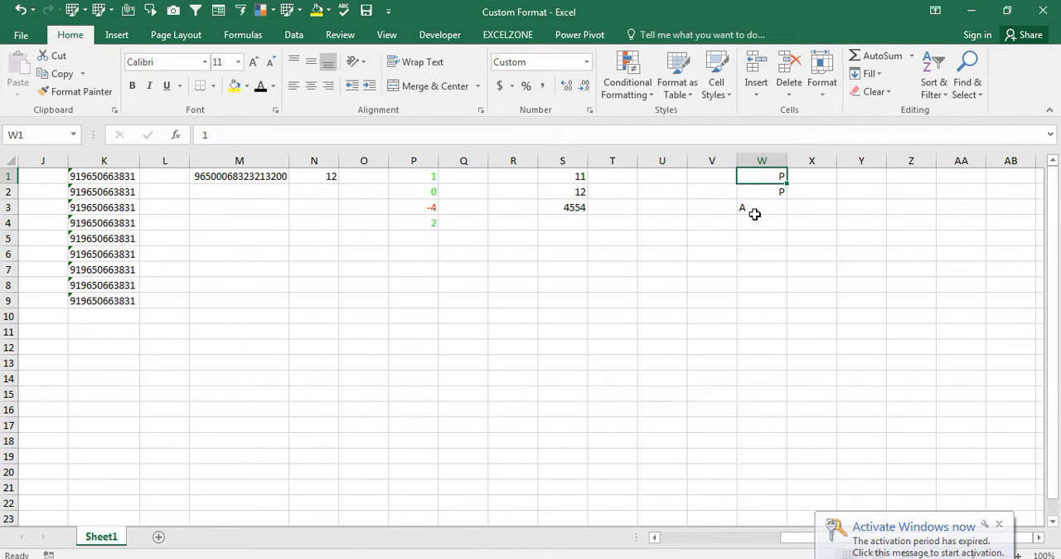
{"action": "key", "text": "shift+Down"}
{"action": "key", "text": "shift+Down"}
{"action": "key", "text": "shift+Down"}
{"action": "key", "text": "shift+Down"}
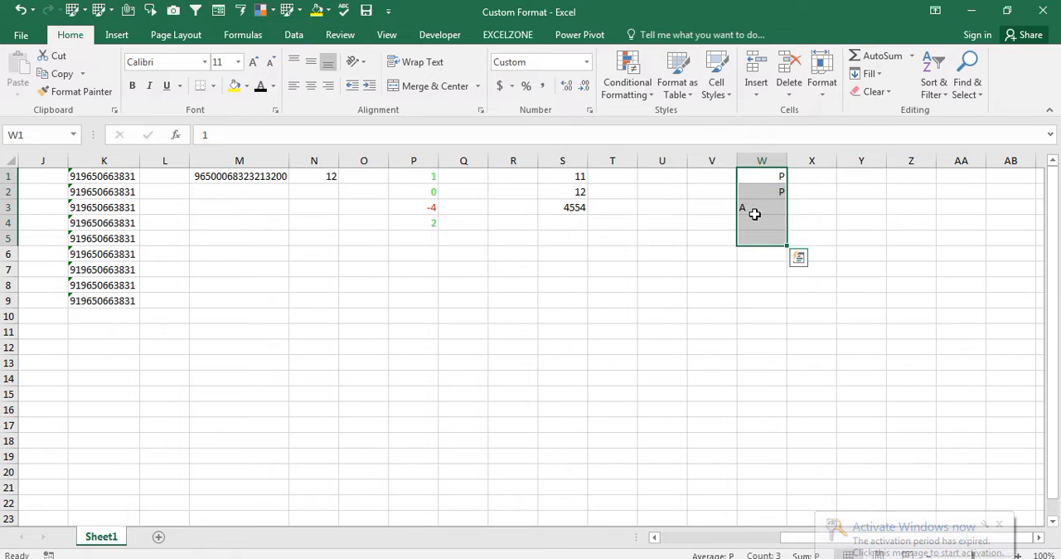
{"action": "key", "text": "ctrl+1"}
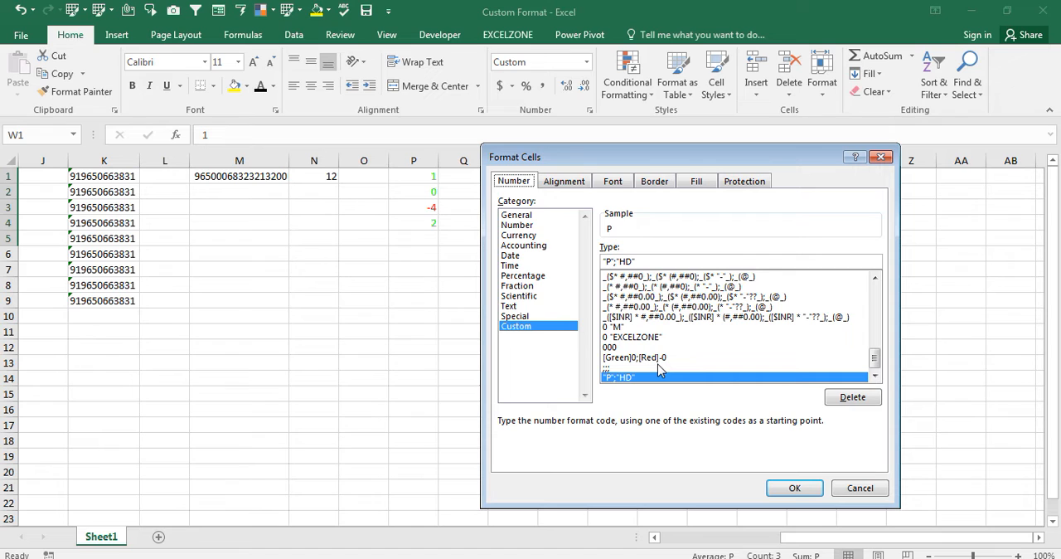
{"action": "key", "text": "Return"}
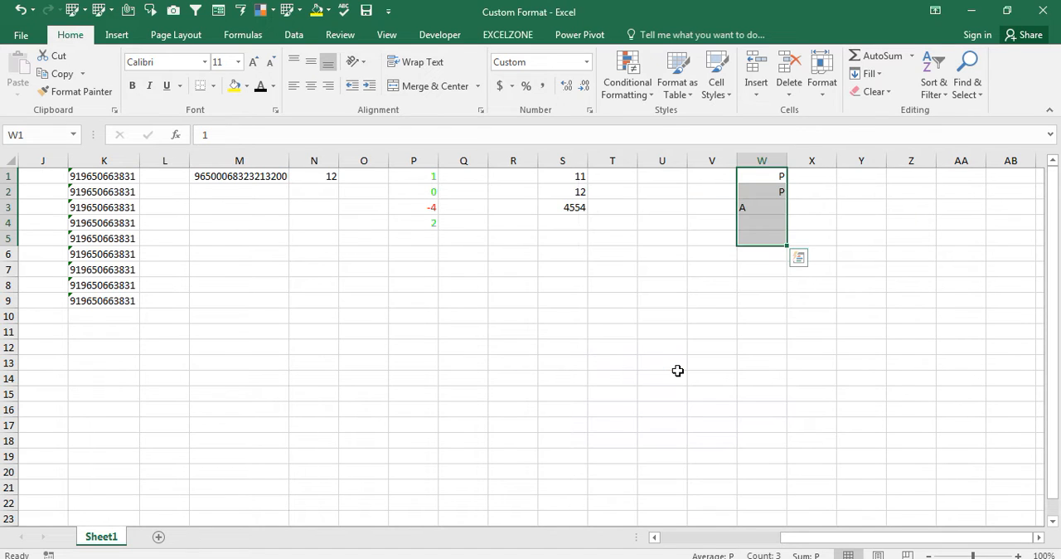
{"action": "key", "text": "ctrl+1"}
{"action": "left_click", "coordinate": [619, 261]}
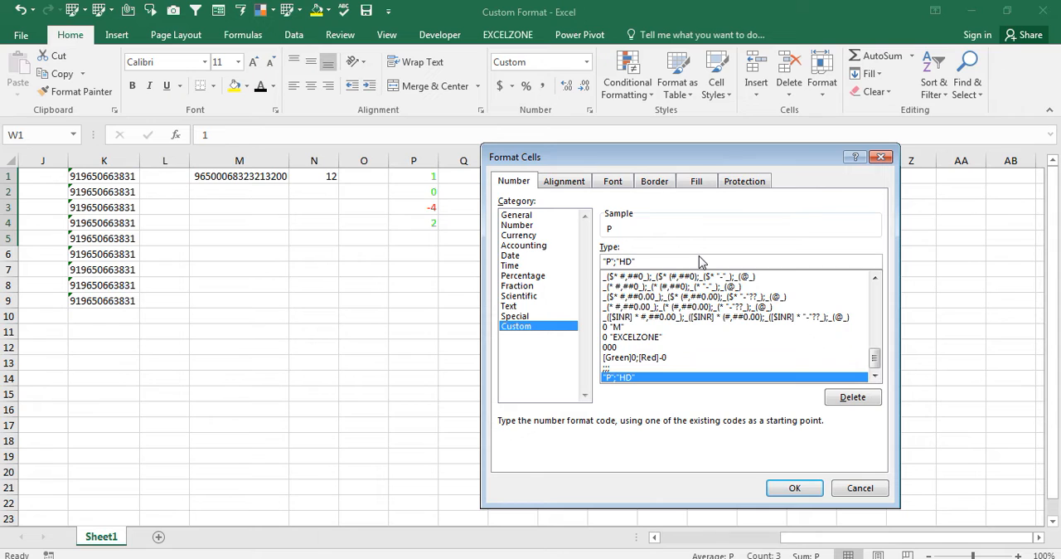
{"action": "type", "text": ";"}
{"action": "key", "text": "Return"}
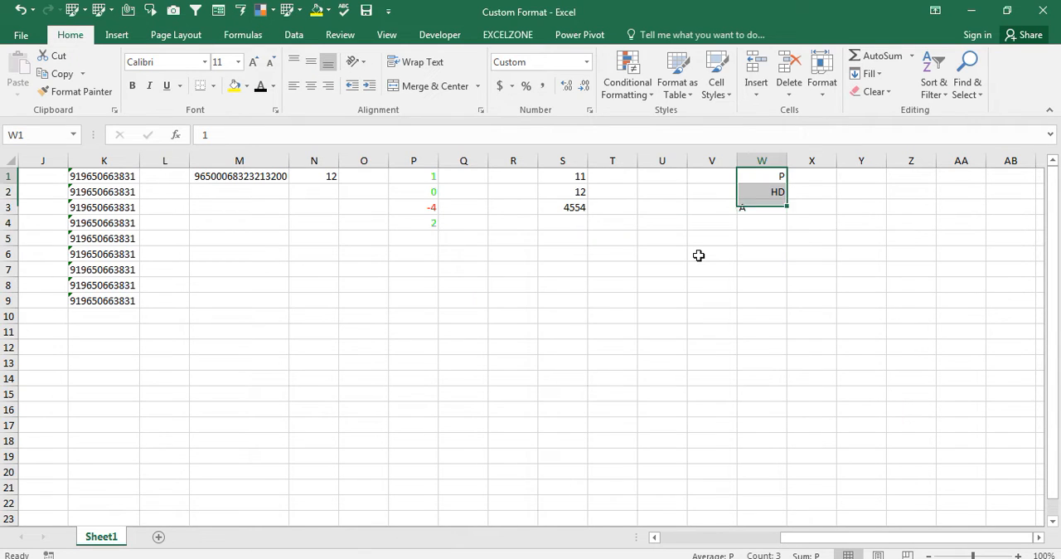
- Check the value stored in W2, and enter 0 in W3 and 1 in each of cells W4:W6
{"action": "key", "text": "Down"}
{"action": "key", "text": "Down"}
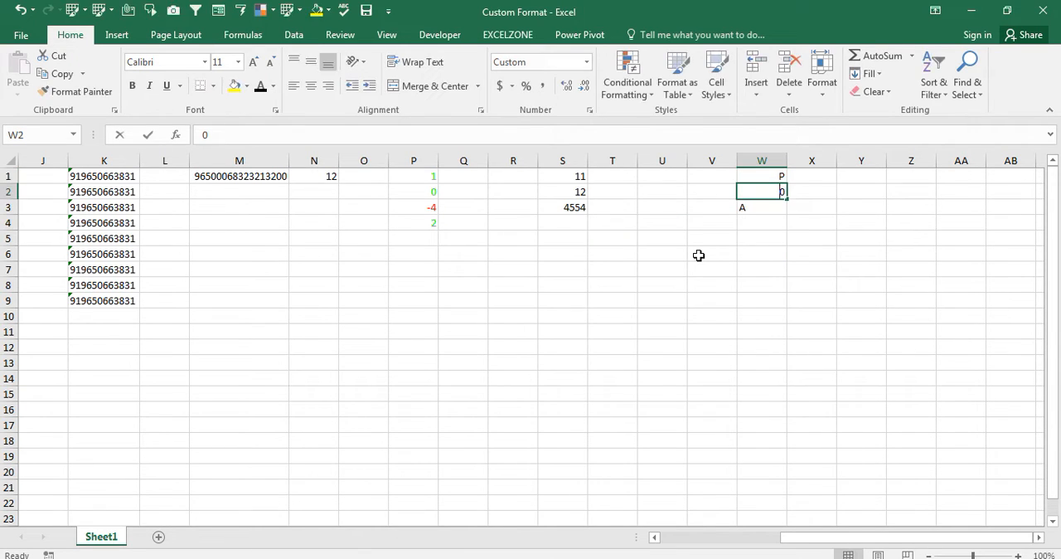
{"action": "key", "text": "F2"}
{"action": "key", "text": "Return"}
{"action": "type", "text": "1"}
{"action": "key", "text": "Return"}
{"action": "type", "text": "2"}
{"action": "key", "text": "Return"}
{"action": "type", "text": "3"}
{"action": "key", "text": "Return"}
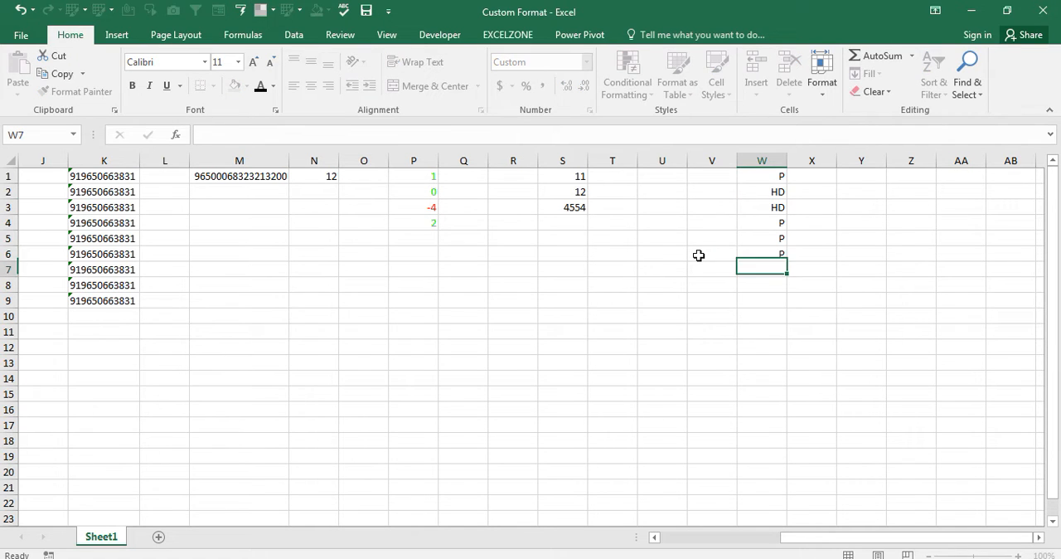
- Total cells W1:W6 in cell W7 with AutoSum and make the total bold
{"action": "key", "text": "alt+equal"}
{"action": "key", "text": "Return"}
{"action": "key", "text": "Up"}
{"action": "key", "text": "ctrl+b"}
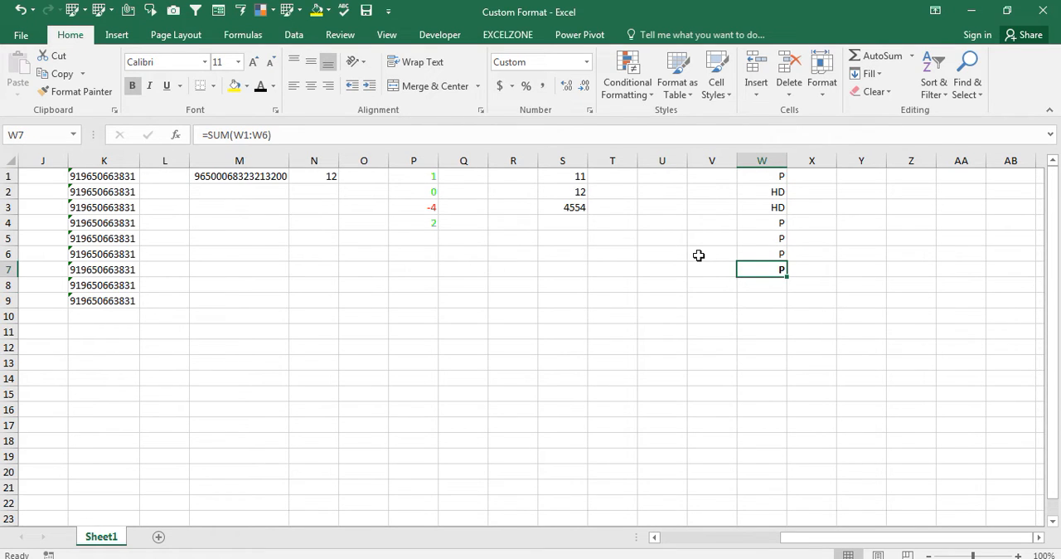
- Set the number format of the total in cell W7 to General
{"action": "key", "text": "ctrl+1"}
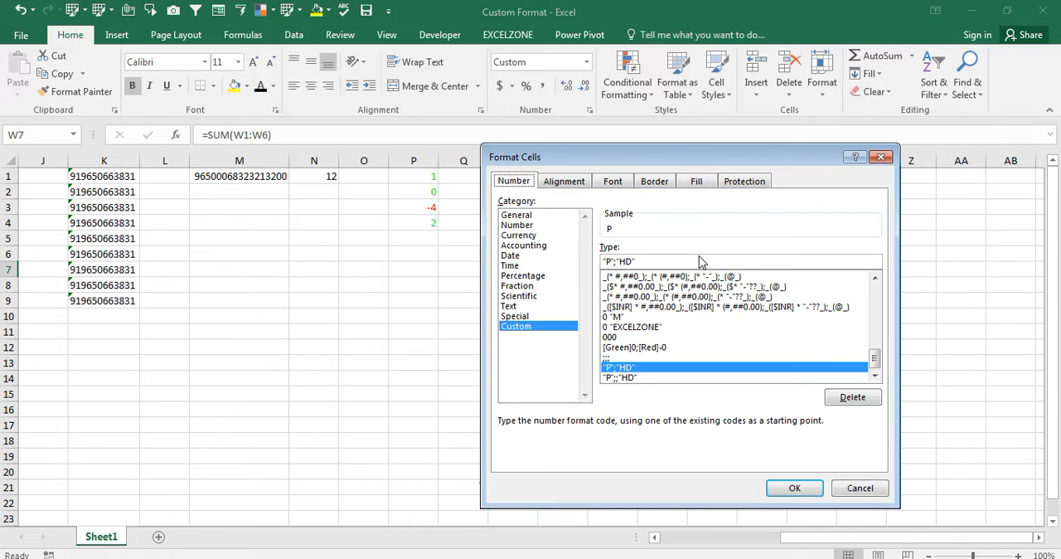
{"action": "left_click", "coordinate": [522, 214]}
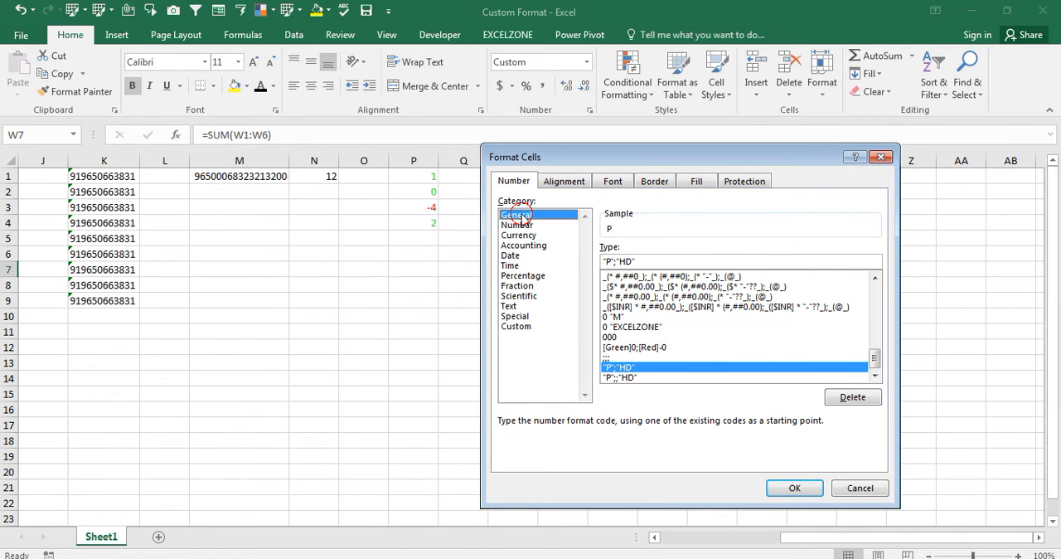
{"action": "key", "text": "Return"}
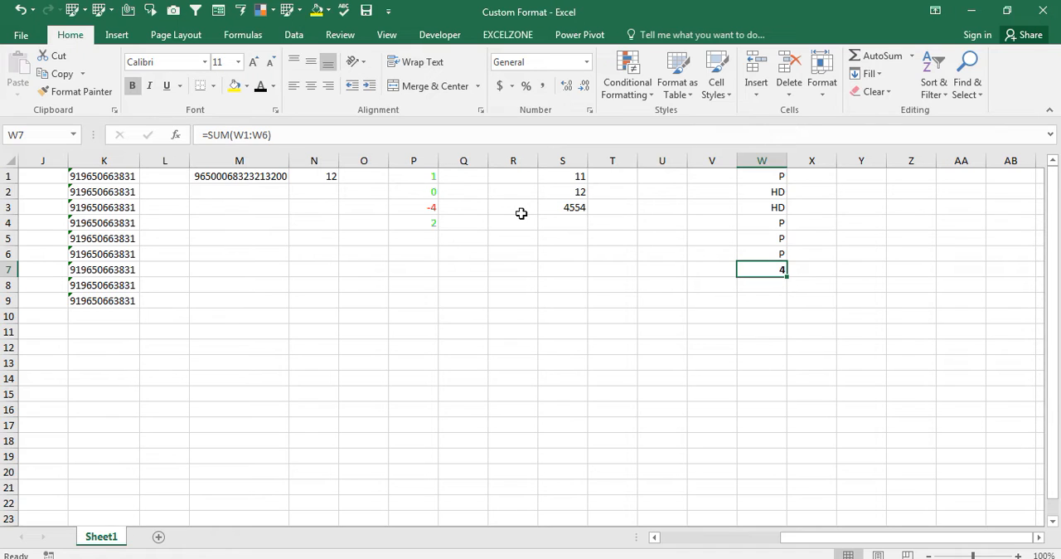
- Review the custom format examples across the sheet, from the INR amounts in column E to the attendance marks in column W
{"action": "left_click", "coordinate": [254, 204]}
{"action": "key", "text": "Left"}
{"action": "key", "text": "Left"}
{"action": "key", "text": "ctrl+Left"}
{"action": "key", "text": "ctrl+Left"}
{"action": "key", "text": "ctrl+Up"}
{"action": "key", "text": "ctrl+Left"}
{"action": "key", "text": "Down"}
{"action": "key", "text": "Right"}
{"action": "key", "text": "Right"}
{"action": "key", "text": "Right"}
{"action": "key", "text": "Right"}
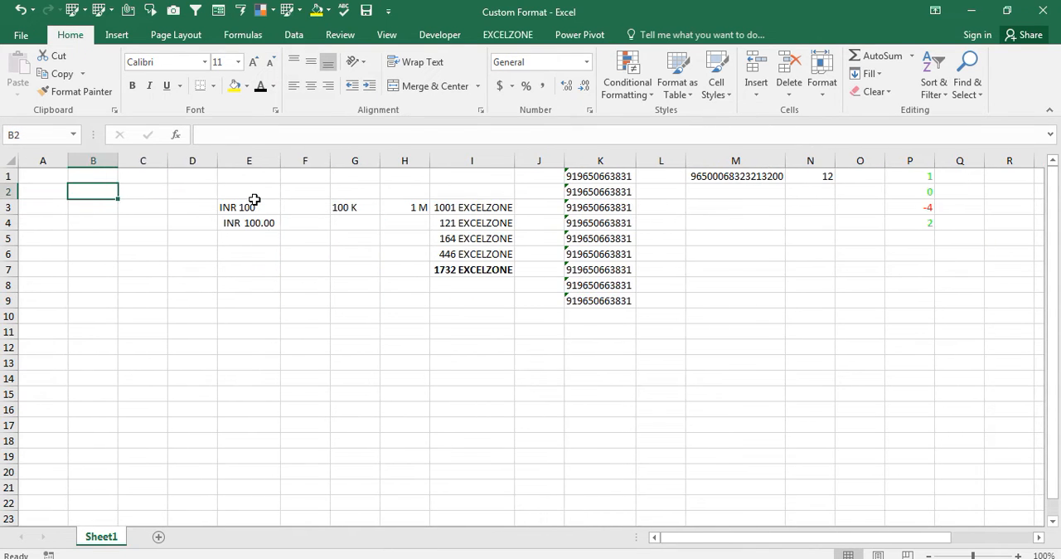
{"action": "key", "text": "Down"}
{"action": "key", "text": "Right"}
{"action": "key", "text": "Right"}
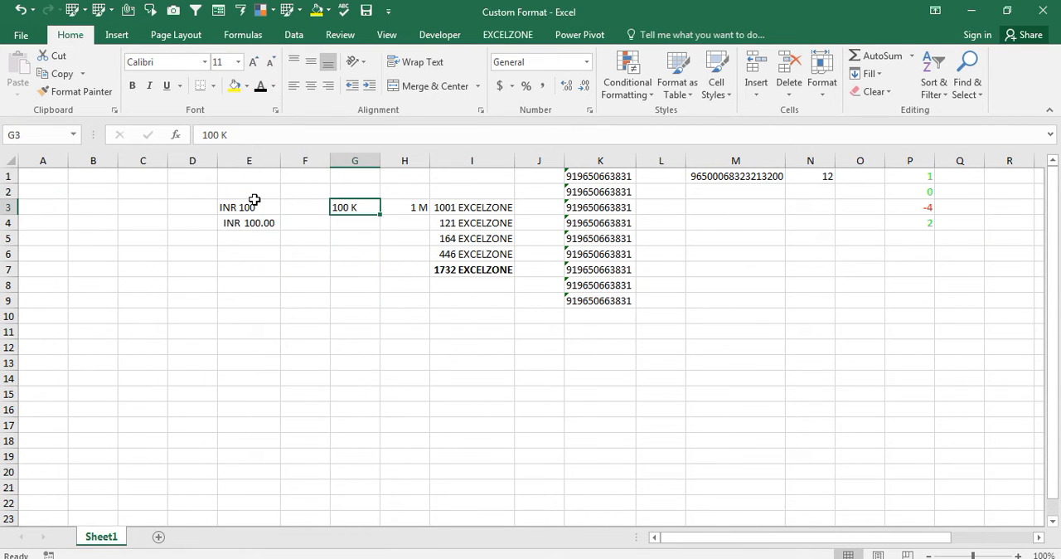
{"action": "key", "text": "Right"}
{"action": "key", "text": "Right"}
{"action": "key", "text": "Right"}
{"action": "key", "text": "Right"}
{"action": "key", "text": "Right"}
{"action": "key", "text": "Right"}
{"action": "key", "text": "Right"}
{"action": "key", "text": "Right"}
{"action": "key", "text": "Right"}
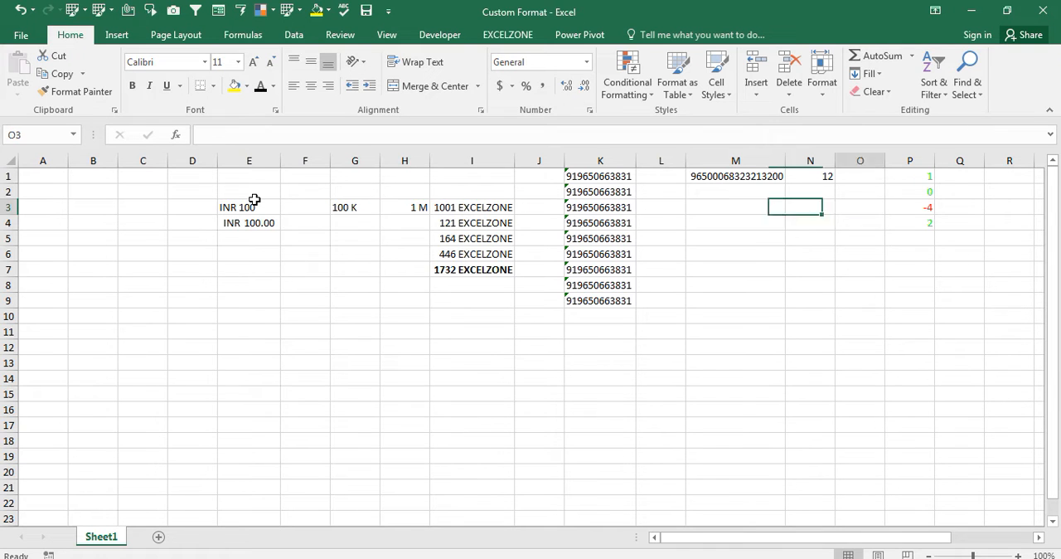
{"action": "key", "text": "Right"}
{"action": "key", "text": "Right"}
{"action": "key", "text": "Right"}
{"action": "key", "text": "Right"}
{"action": "key", "text": "Right"}
{"action": "key", "text": "Right"}
{"action": "key", "text": "Right"}
{"action": "key", "text": "Right"}
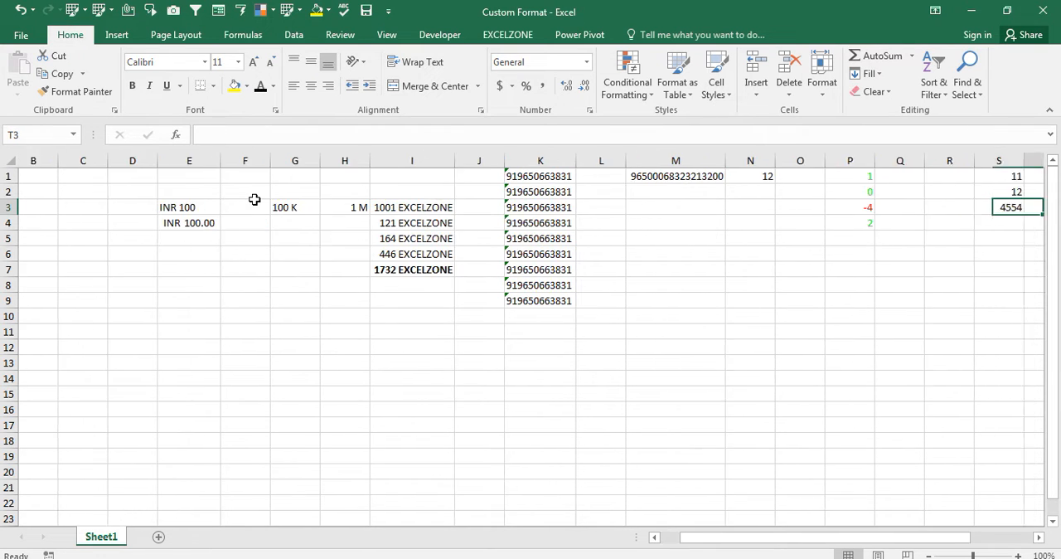
{"action": "key", "text": "Right"}
{"action": "key", "text": "Right"}
{"action": "key", "text": "Right"}
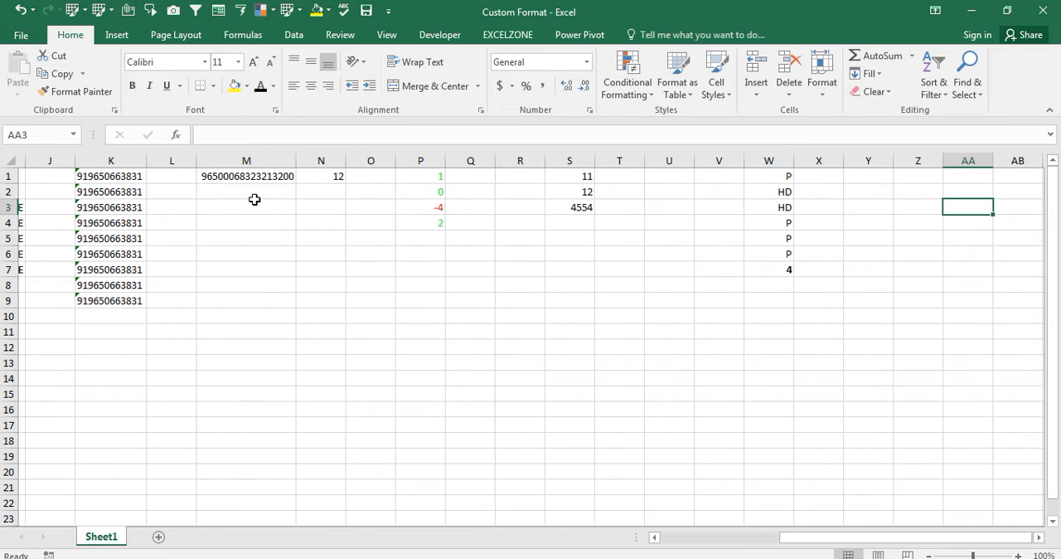
- Enter the plain text P in each of cells Y1:Y4
{"action": "key", "text": "Left"}
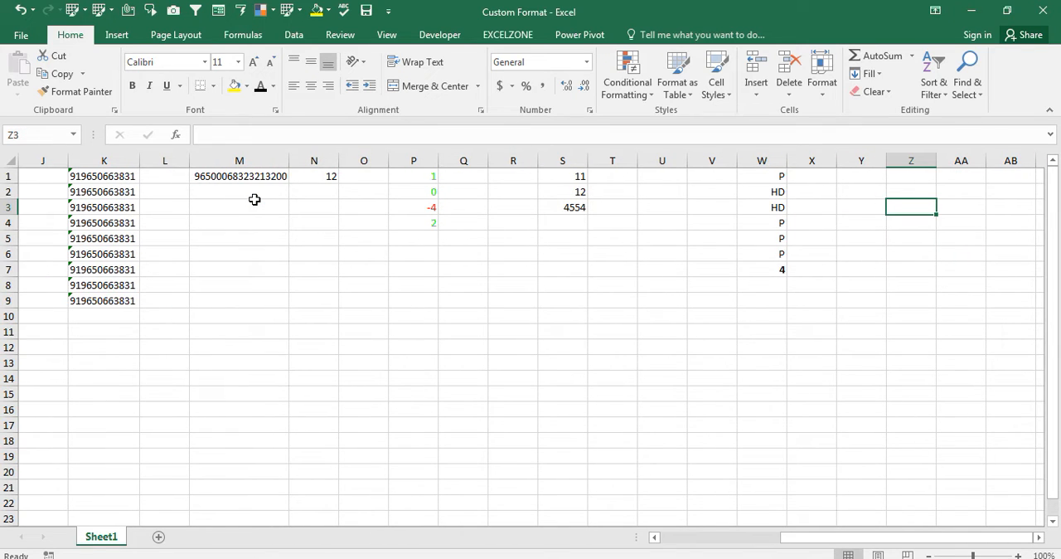
{"action": "key", "text": "Up"}
{"action": "key", "text": "Up"}
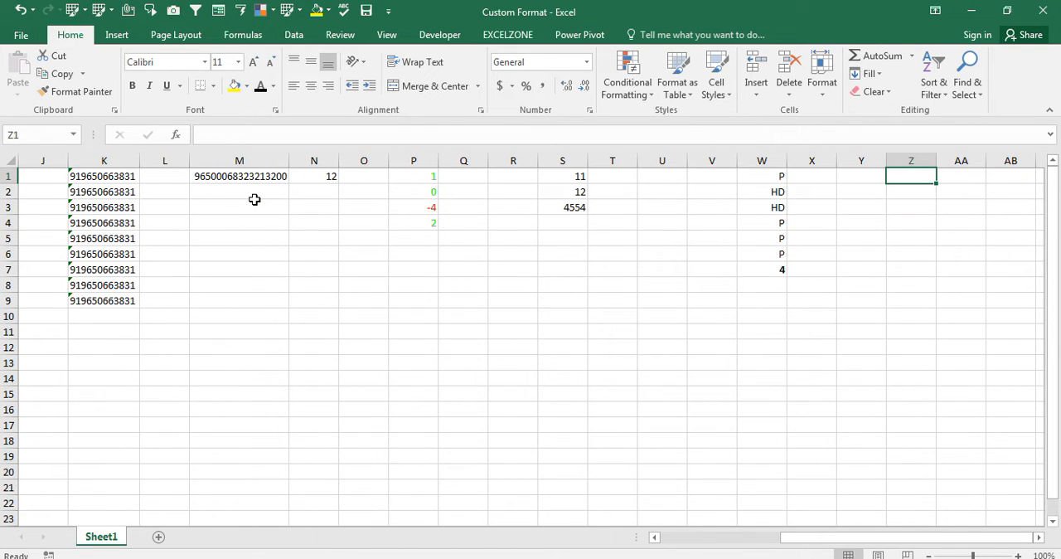
{"action": "key", "text": "Left"}
{"action": "key", "text": "Left"}
{"action": "key", "text": "Right"}
{"action": "key", "text": "Down"}
{"action": "key", "text": "Up"}
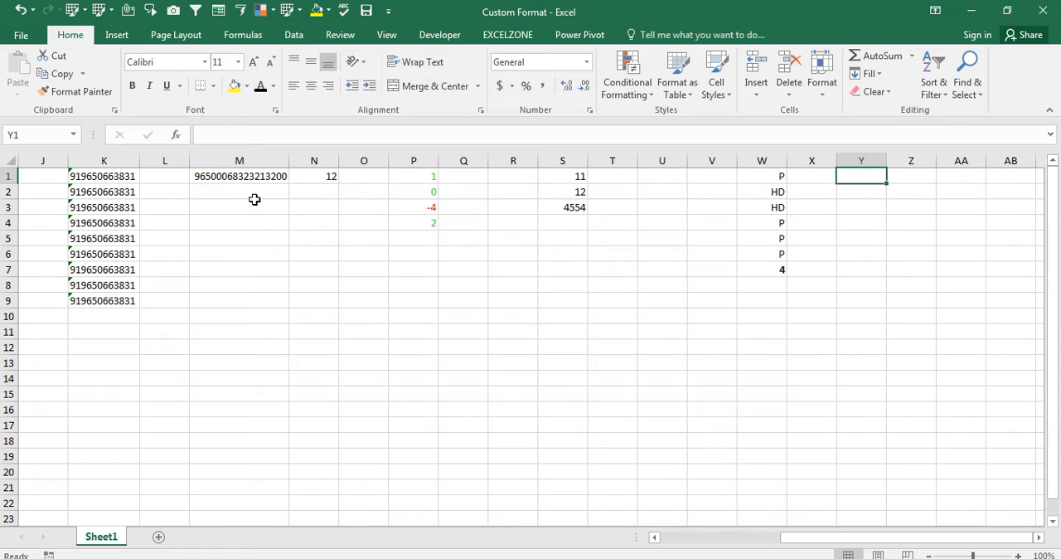
{"action": "type", "text": "P"}
{"action": "key", "text": "Return"}
{"action": "type", "text": "P"}
{"action": "key", "text": "Return"}
{"action": "type", "text": "P"}
{"action": "key", "text": "Return"}
{"action": "type", "text": "P"}
{"action": "key", "text": "Return"}
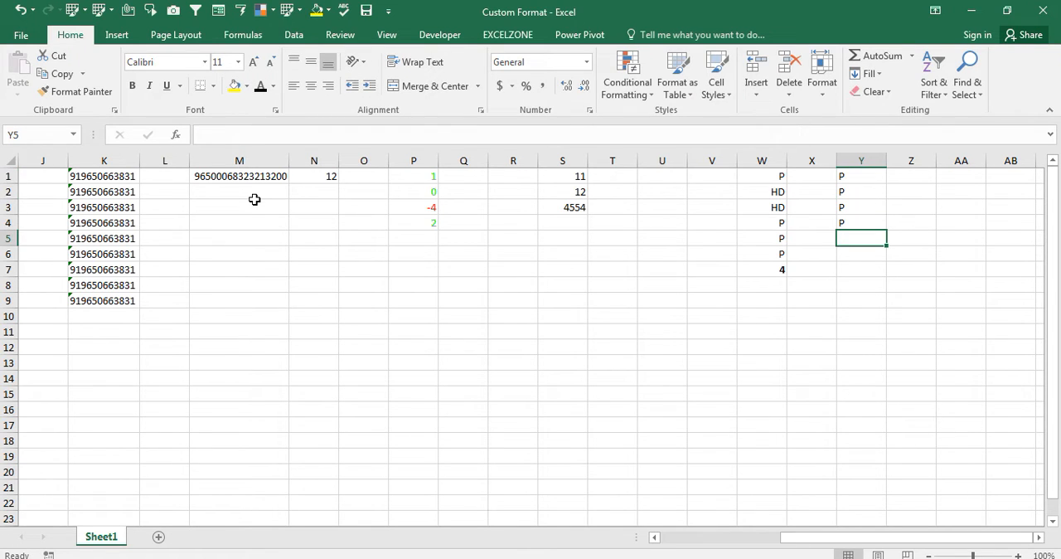
- Apply the custom number format 0 "P" to the total in cell W7
{"action": "key", "text": "Left"}
{"action": "key", "text": "Left"}
{"action": "key", "text": "Down"}
{"action": "key", "text": "Down"}
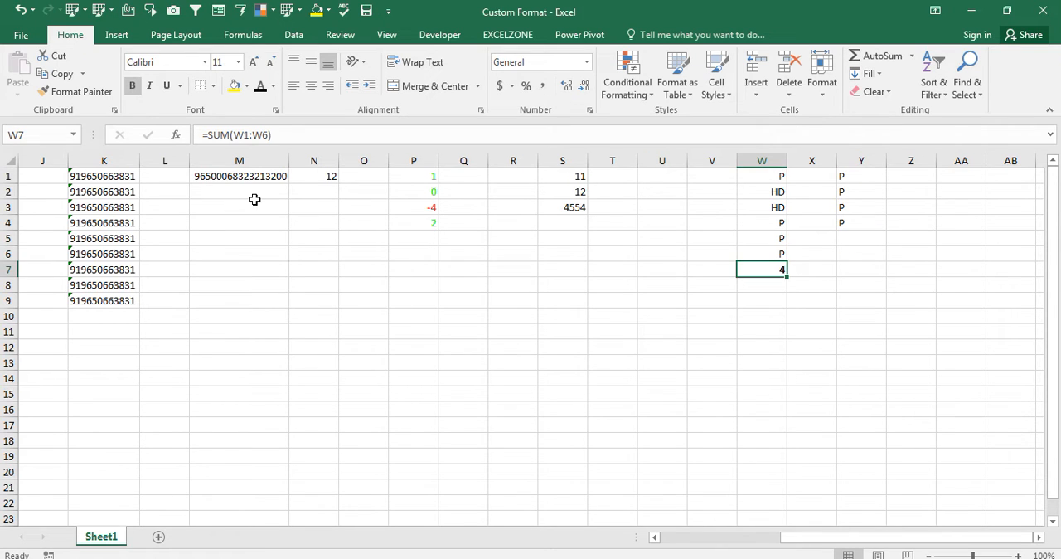
{"action": "key", "text": "ctrl+1"}
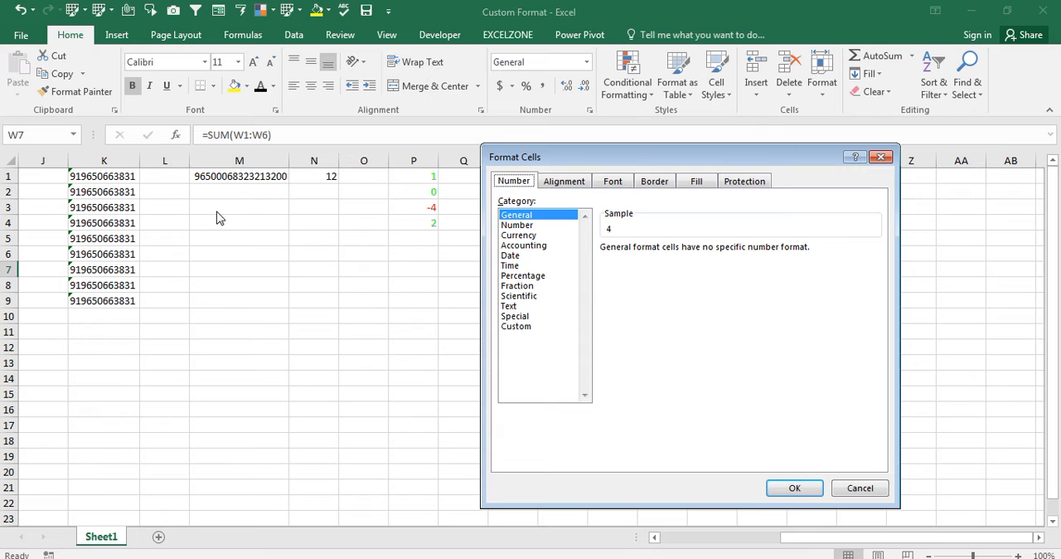
{"action": "left_click", "coordinate": [519, 325]}
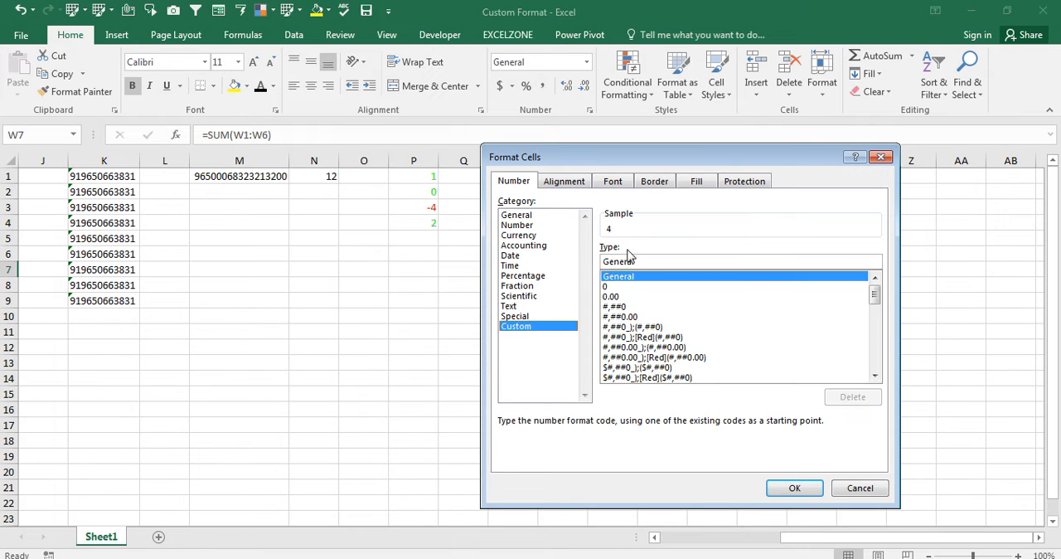
{"action": "left_click", "coordinate": [618, 286]}
{"action": "left_click", "coordinate": [634, 261]}
{"action": "key", "text": "BackSpace"}
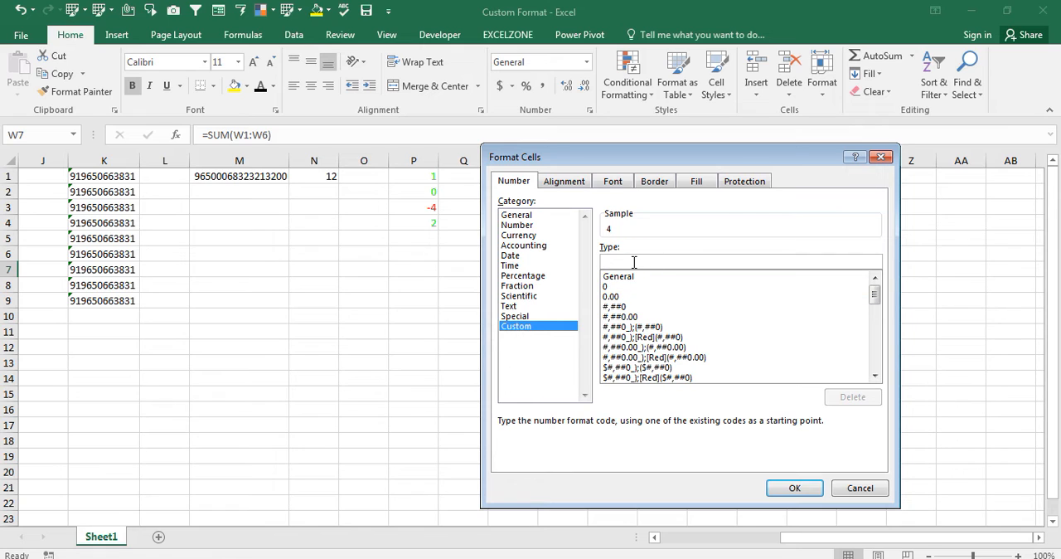
{"action": "type", "text": "0 \""}
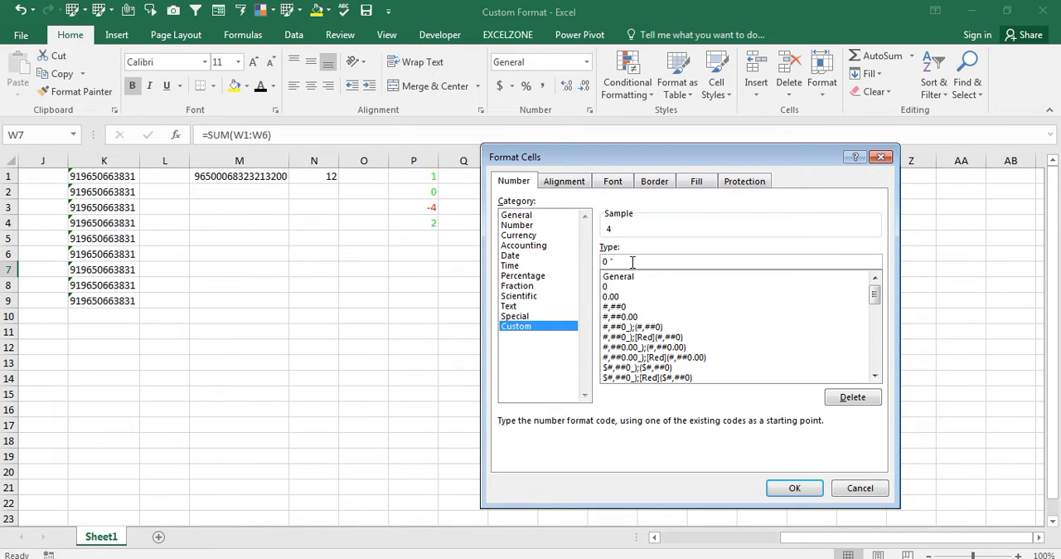
{"action": "type", "text": "P\""}
{"action": "key", "text": "Return"}
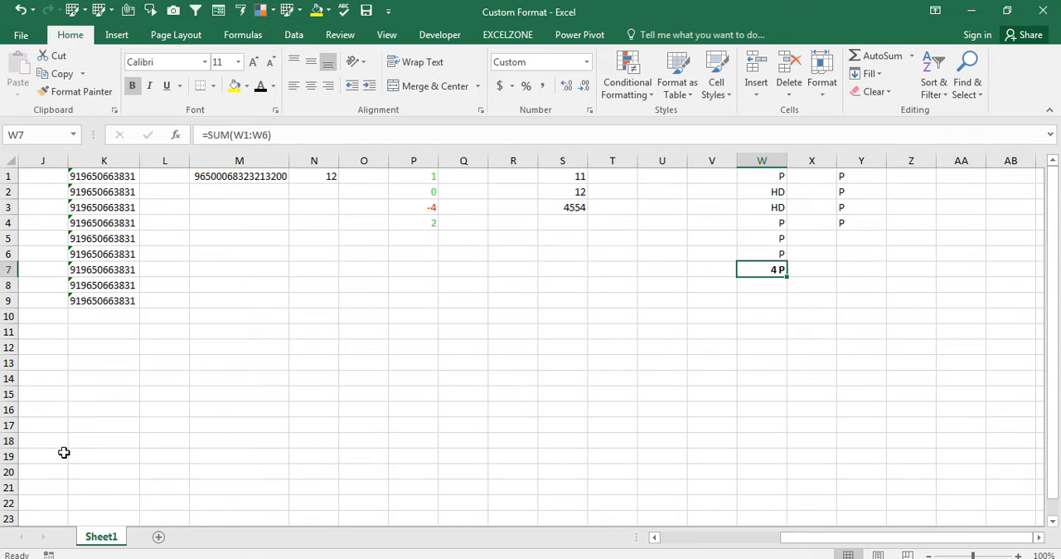
{"action": "left_click", "coordinate": [72, 495]}
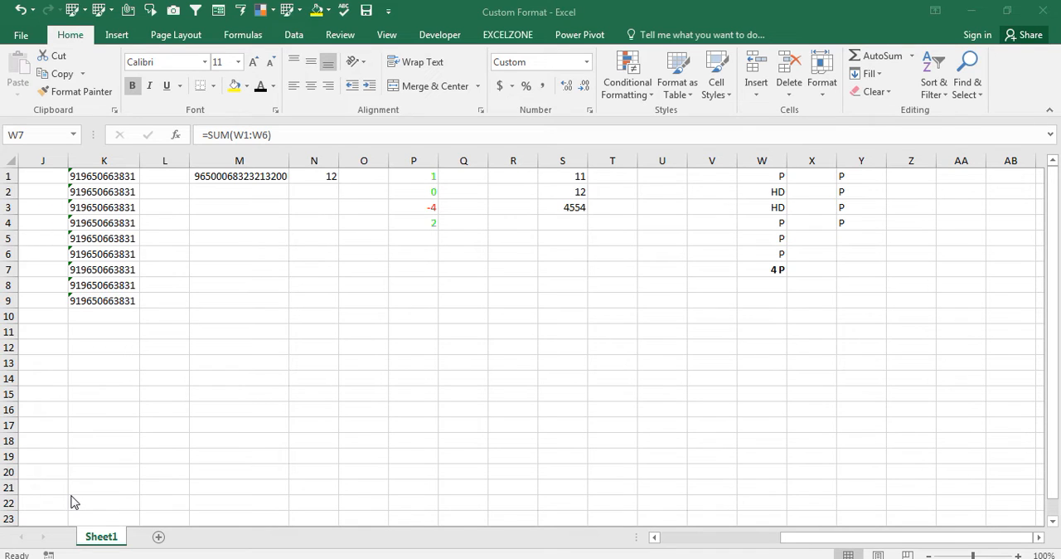
{"action": "left_click", "coordinate": [769, 271]}
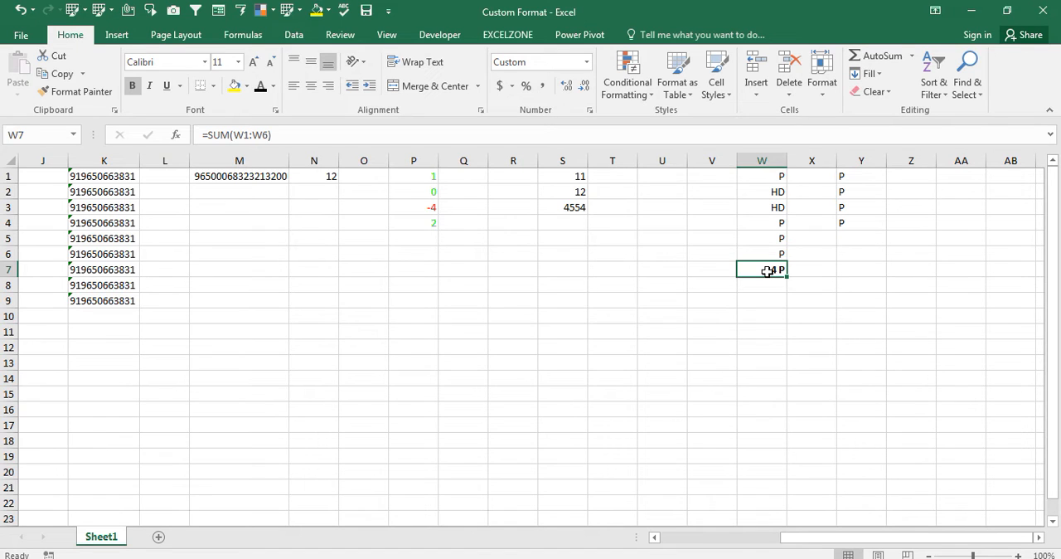
{"action": "key", "text": "Right"}
{"action": "key", "text": "Right"}
{"action": "key", "text": "Right"}
{"action": "key", "text": "Right"}
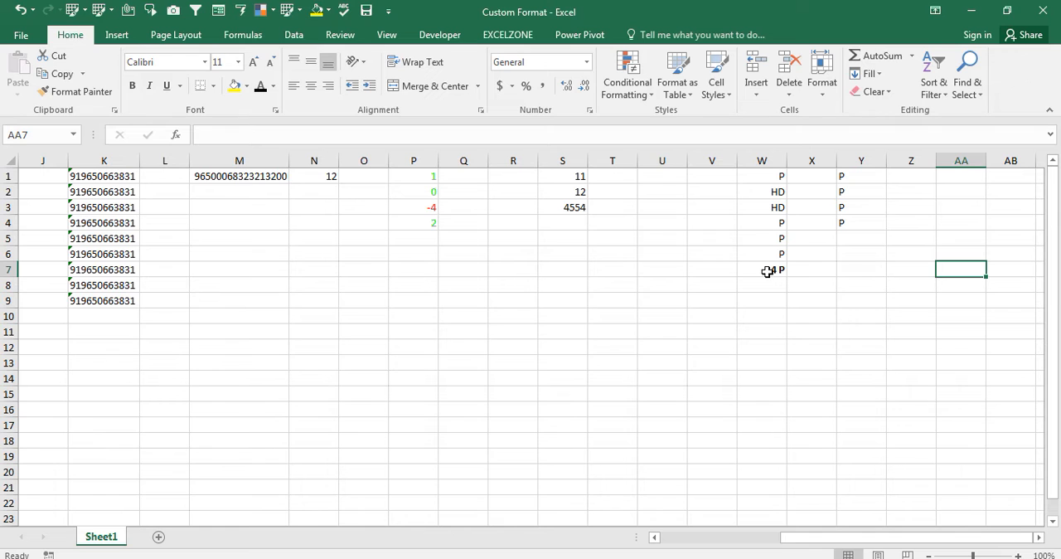
{"action": "key", "text": "Right"}
{"action": "key", "text": "Right"}
- Apply the custom number format [<100]"Low";[>100]"High","Medium" to cells Z1:Z12
{"action": "left_click", "coordinate": [867, 220]}
{"action": "key", "text": "Up"}
{"action": "key", "text": "Up"}
{"action": "key", "text": "Up"}
{"action": "key", "text": "shift+Down"}
{"action": "key", "text": "shift+Down"}
{"action": "key", "text": "shift+Down"}
{"action": "key", "text": "shift+Down"}
{"action": "key", "text": "shift+Down"}
{"action": "key", "text": "shift+Down"}
{"action": "key", "text": "shift+Down"}
{"action": "key", "text": "shift+Down"}
{"action": "key", "text": "shift+Down"}
{"action": "key", "text": "shift+Down"}
{"action": "key", "text": "shift+Down"}
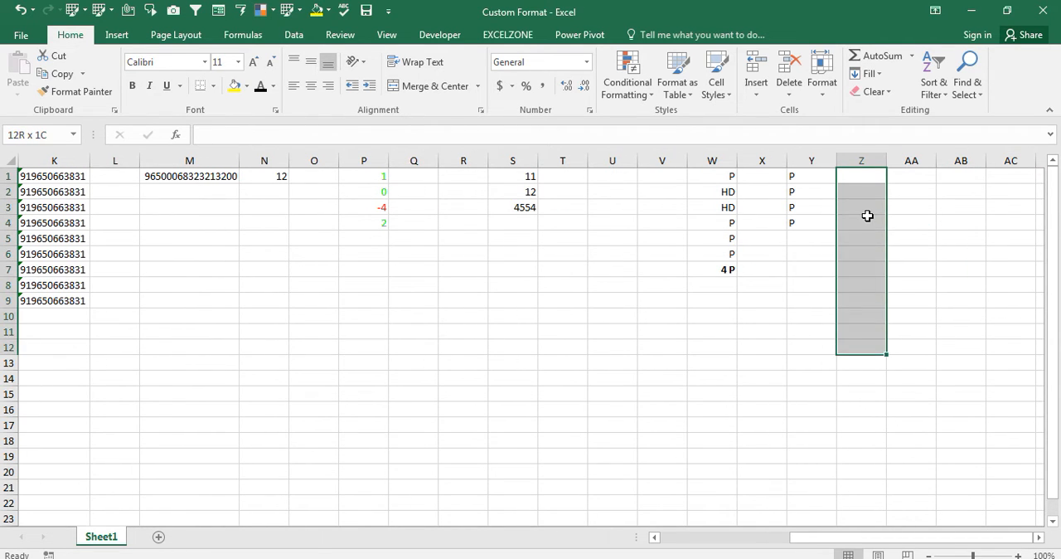
{"action": "key", "text": "ctrl+1"}
{"action": "left_click", "coordinate": [518, 328]}
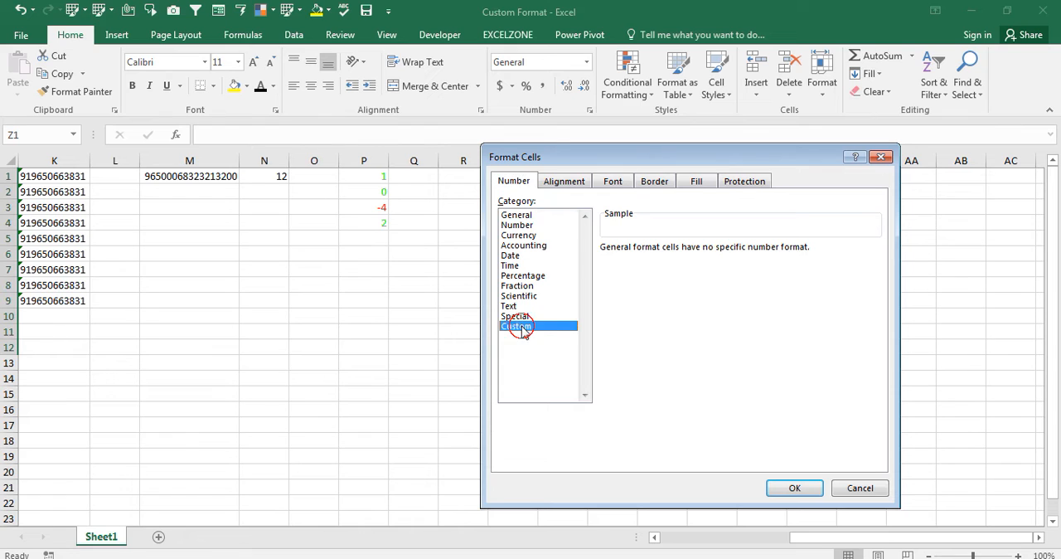
{"action": "left_click", "coordinate": [615, 287]}
{"action": "left_click", "coordinate": [640, 264]}
{"action": "key", "text": "BackSpace"}
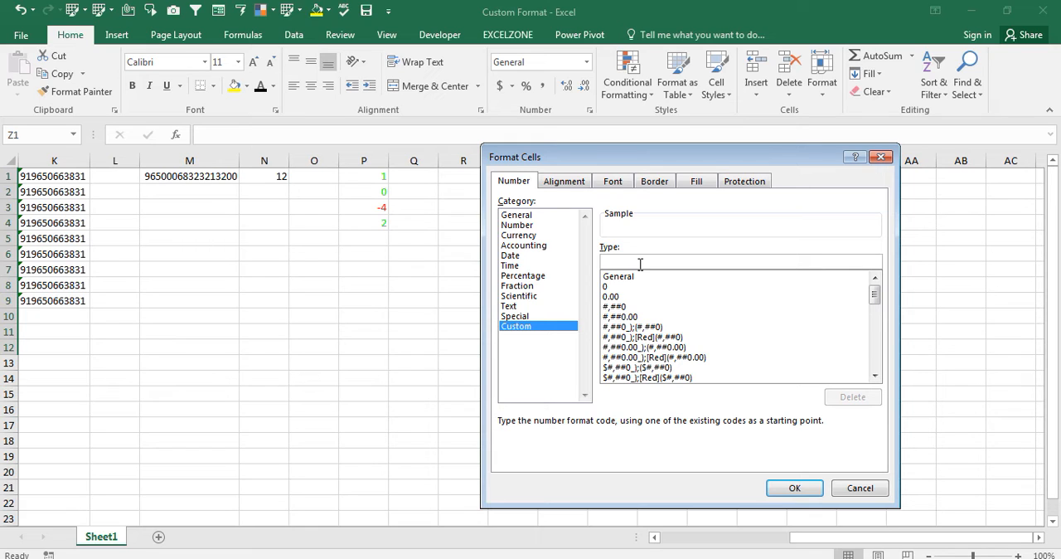
{"action": "type", "text": "["}
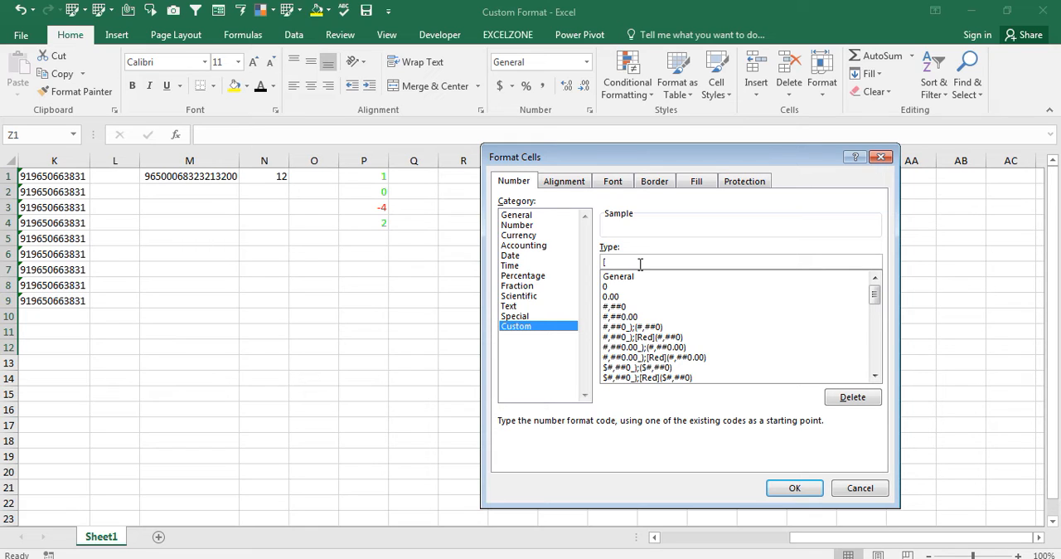
{"action": "type", "text": "<100]\"Low\";[>100]\"Hig"}
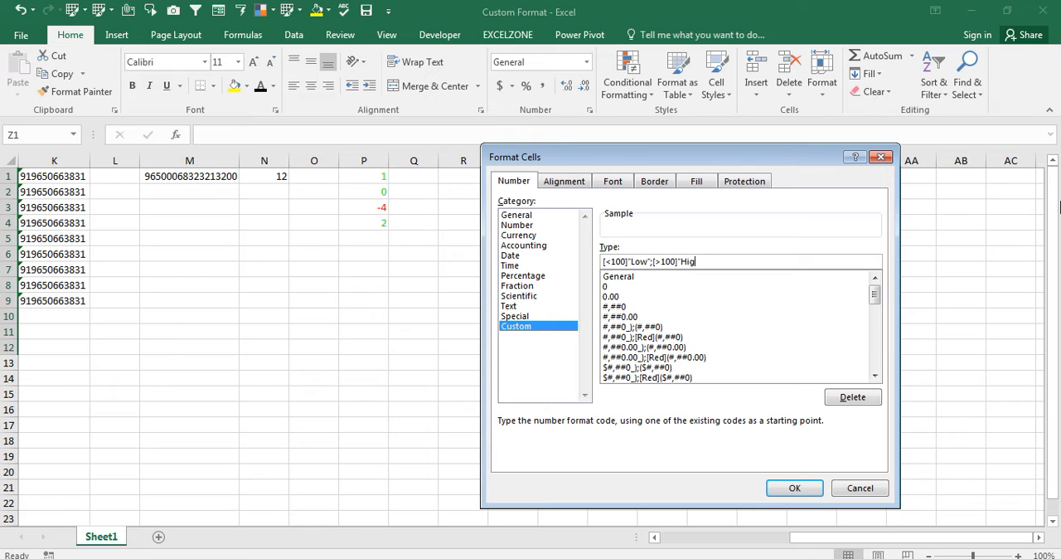
{"action": "type", "text": "h\";\""}
{"action": "type", "text": "Medium"}
{"action": "key", "text": "Return"}
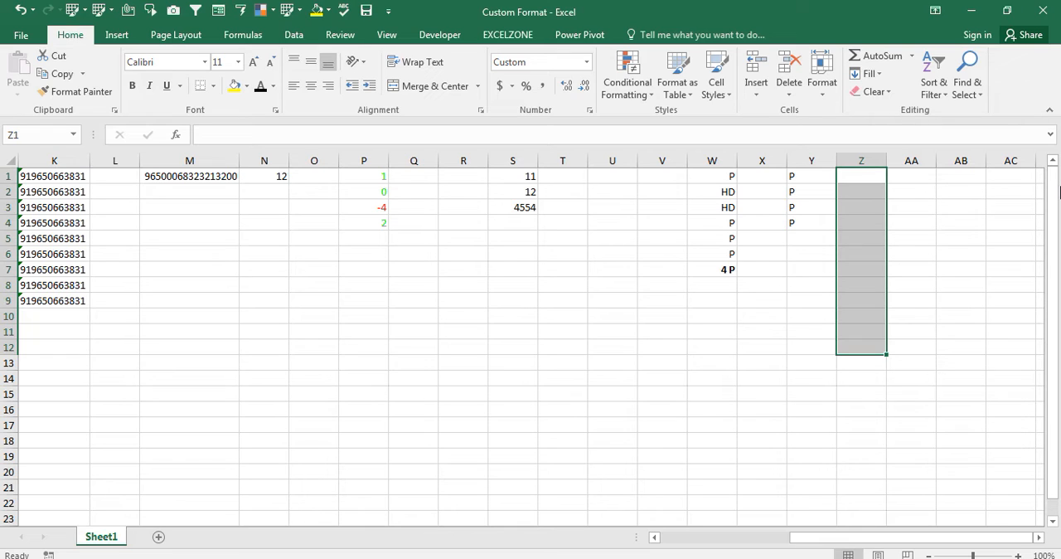
- Enter 10 in cell Z1 and 101 in cell Z2
{"action": "key", "text": "Up"}
{"action": "type", "text": "10"}
{"action": "key", "text": "Return"}
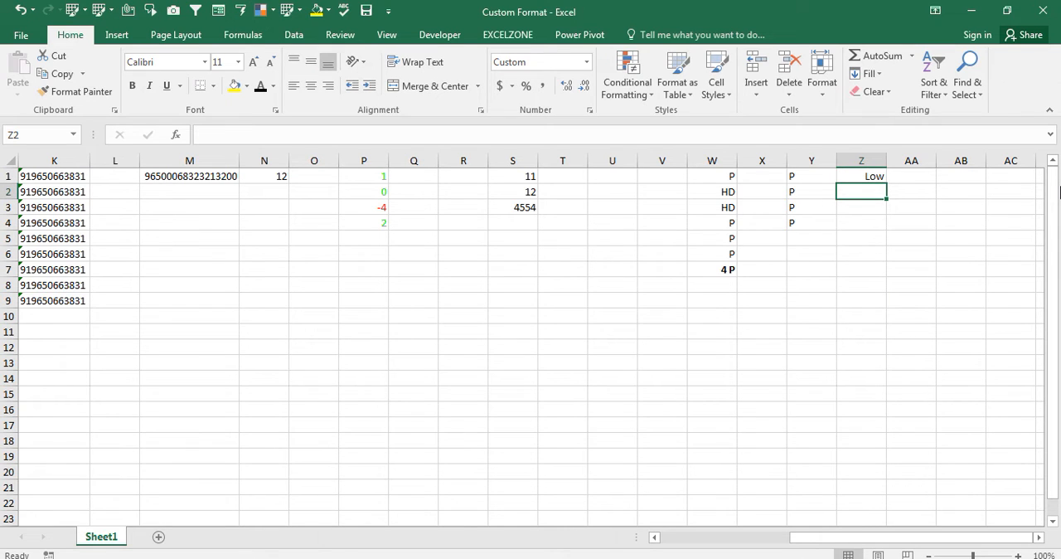
{"action": "type", "text": "101"}
{"action": "key", "text": "Return"}
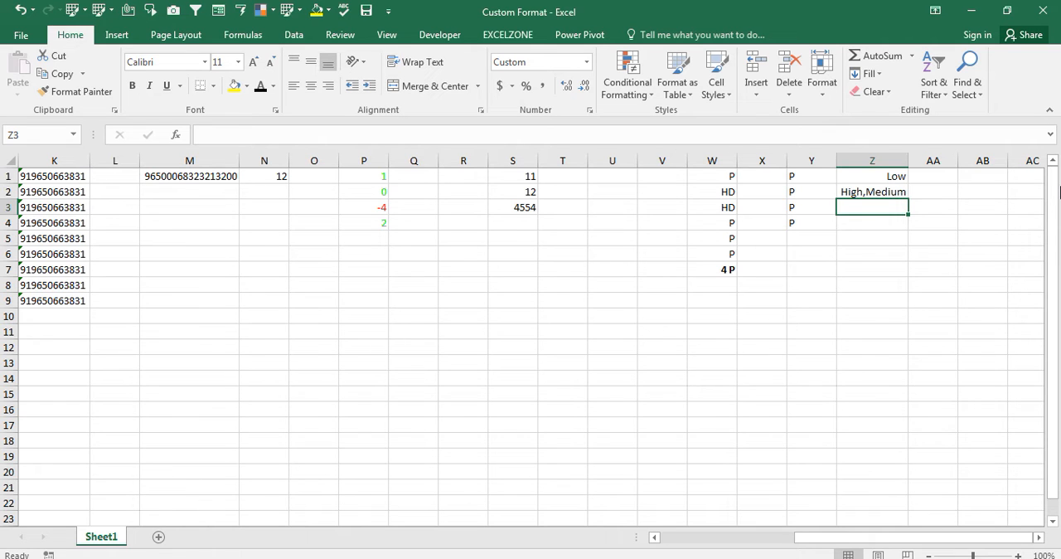
- Correct the custom format of cells Z1:Z8 to [<100]"Low";[>100]"High";"Medium", with a semicolon before "Medium"
{"action": "key", "text": "Up"}
{"action": "key", "text": "Up"}
{"action": "key", "text": "shift+Down"}
{"action": "key", "text": "shift+Down"}
{"action": "key", "text": "shift+Down"}
{"action": "key", "text": "shift+Down"}
{"action": "key", "text": "shift+Down"}
{"action": "key", "text": "shift+Down"}
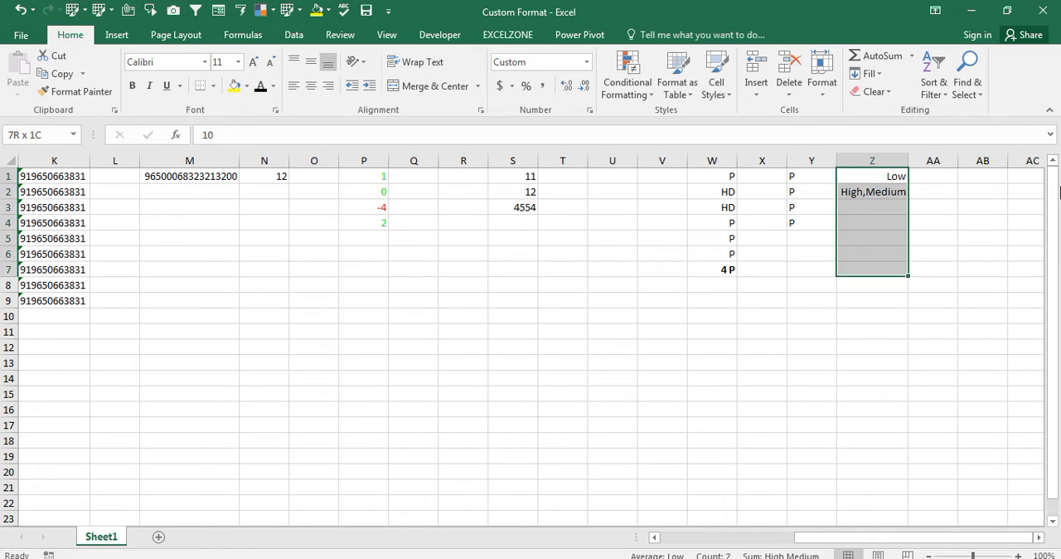
{"action": "key", "text": "ctrl+1"}
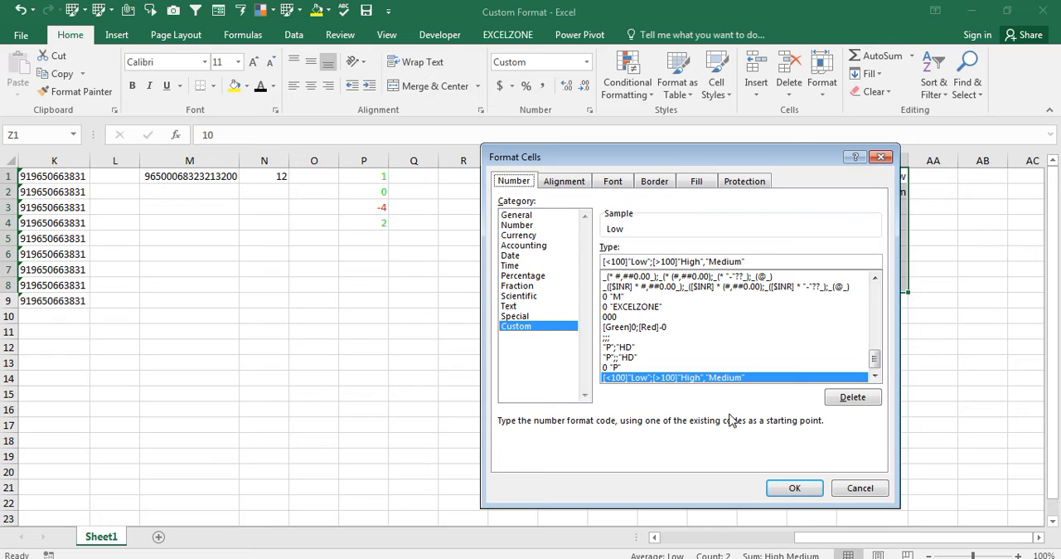
{"action": "left_click", "coordinate": [706, 378]}
{"action": "left_click", "coordinate": [705, 262]}
{"action": "type", "text": ";"}
{"action": "key", "text": "BackSpace"}
{"action": "type", "text": ";"}
{"action": "key", "text": "Return"}
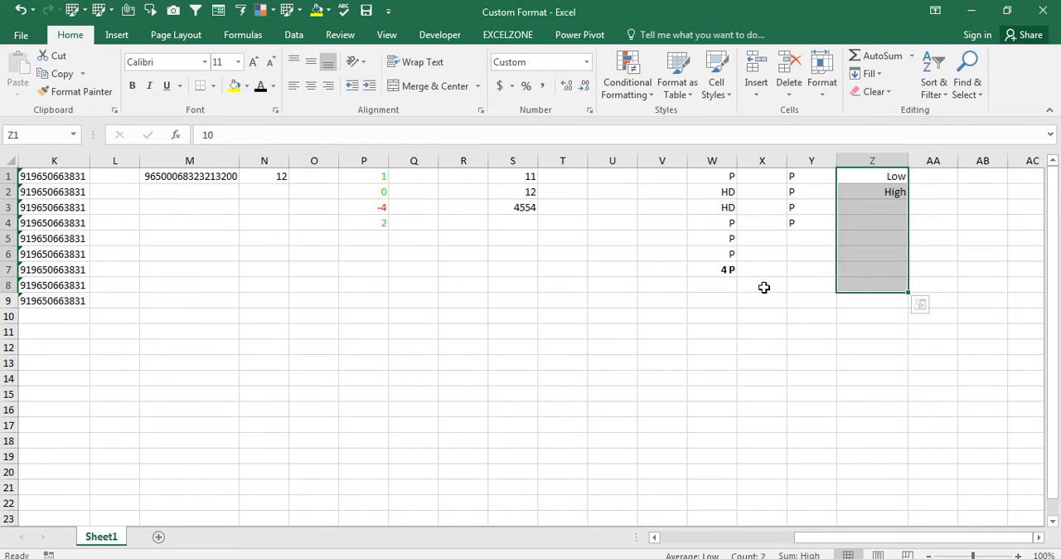
- Enter 565, 6546546, -656, 4545 and 0 in cells Z3 to Z7
{"action": "key", "text": "Down"}
{"action": "key", "text": "Down"}
{"action": "type", "text": "565"}
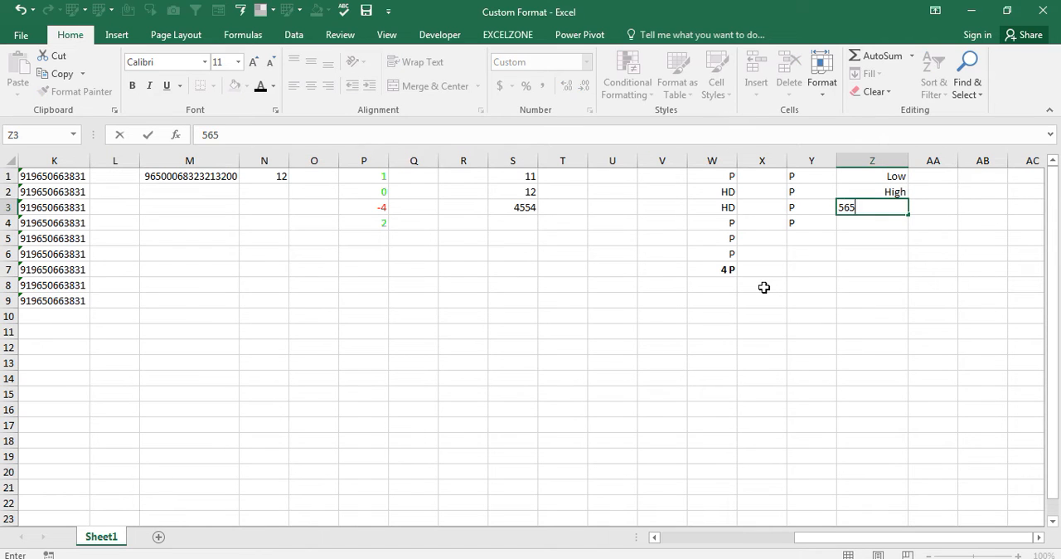
{"action": "key", "text": "Return"}
{"action": "type", "text": "6546546"}
{"action": "key", "text": "Return"}
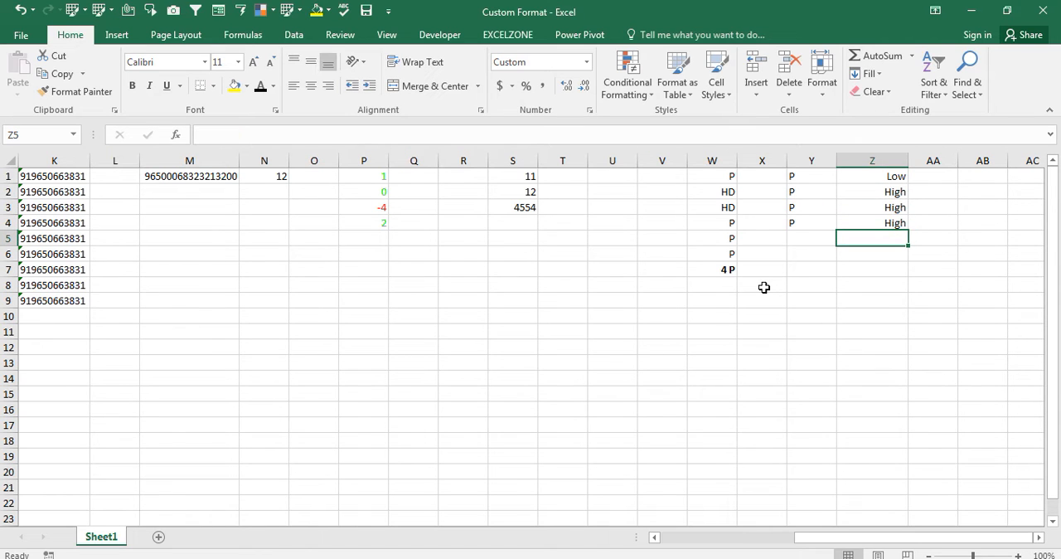
{"action": "type", "text": "-456"}
{"action": "key", "text": "Return"}
{"action": "type", "text": "4545"}
{"action": "key", "text": "Return"}
{"action": "type", "text": "0"}
{"action": "key", "text": "Return"}
{"action": "key", "text": "Up"}
{"action": "key", "text": "Up"}
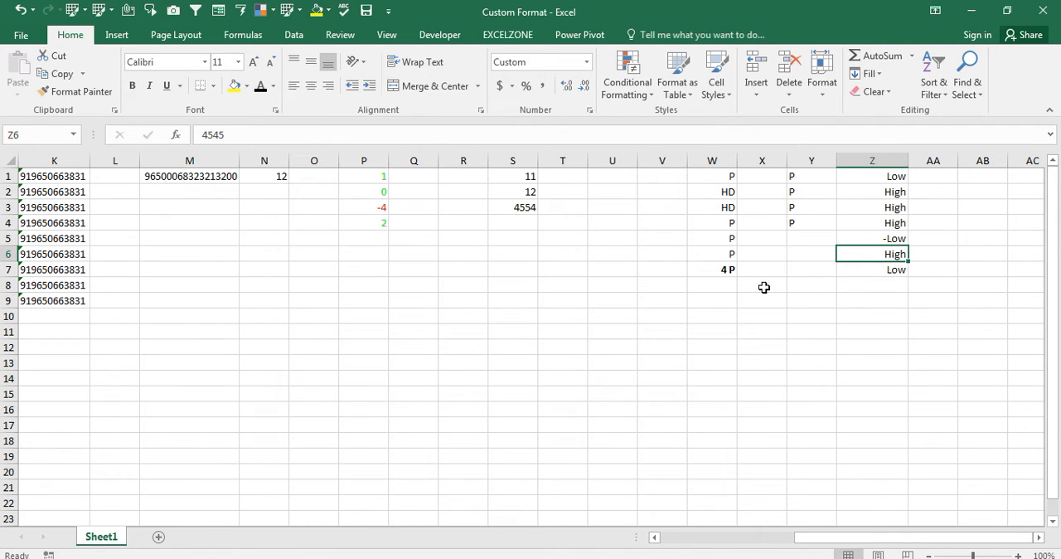
{"action": "type", "text": "4564564654"}
{"action": "key", "text": "Return"}
{"action": "key", "text": "Up"}
{"action": "key", "text": "Up"}
{"action": "key", "text": "Up"}
{"action": "key", "text": "Up"}
{"action": "key", "text": "Up"}
{"action": "key", "text": "Up"}
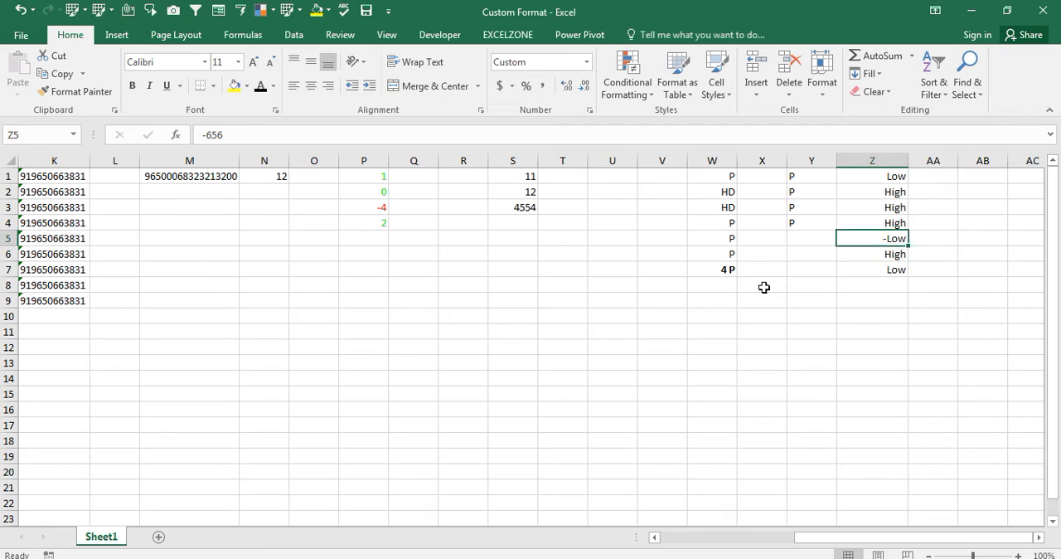
{"action": "key", "text": "ctrl+shift+Down"}
{"action": "key", "text": "ctrl+q"}
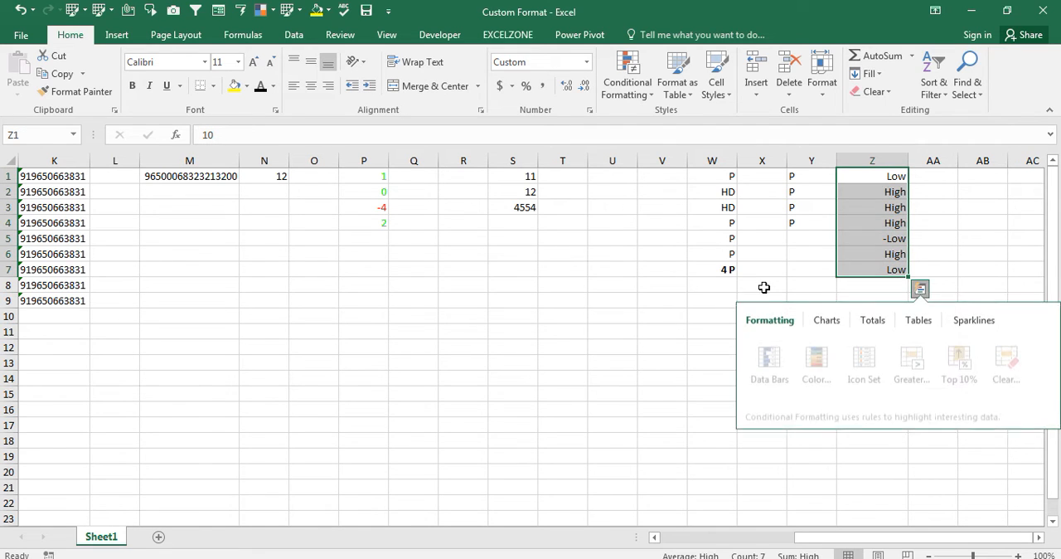
{"action": "key", "text": "Escape"}
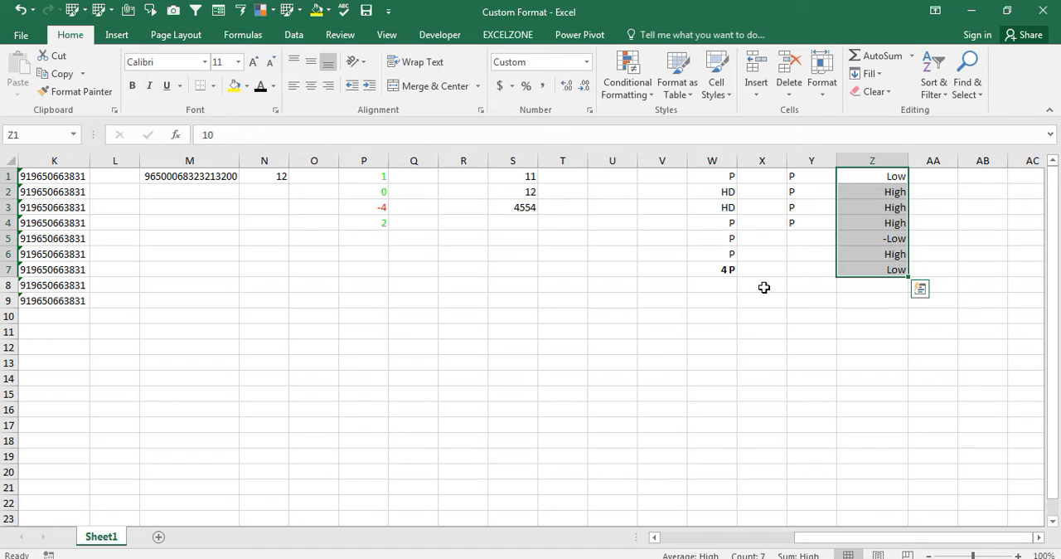
- Enter 9 in cell AC1
{"action": "key", "text": "Right"}
{"action": "key", "text": "Right"}
{"action": "key", "text": "Right"}
{"action": "key", "text": "Right"}
{"action": "key", "text": "Right"}
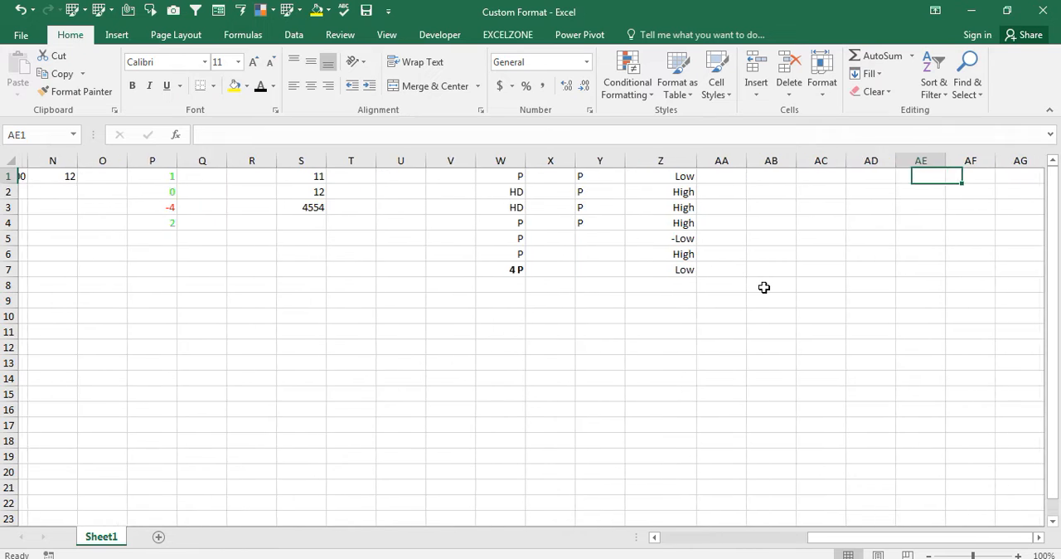
{"action": "key", "text": "Left"}
{"action": "key", "text": "Left"}
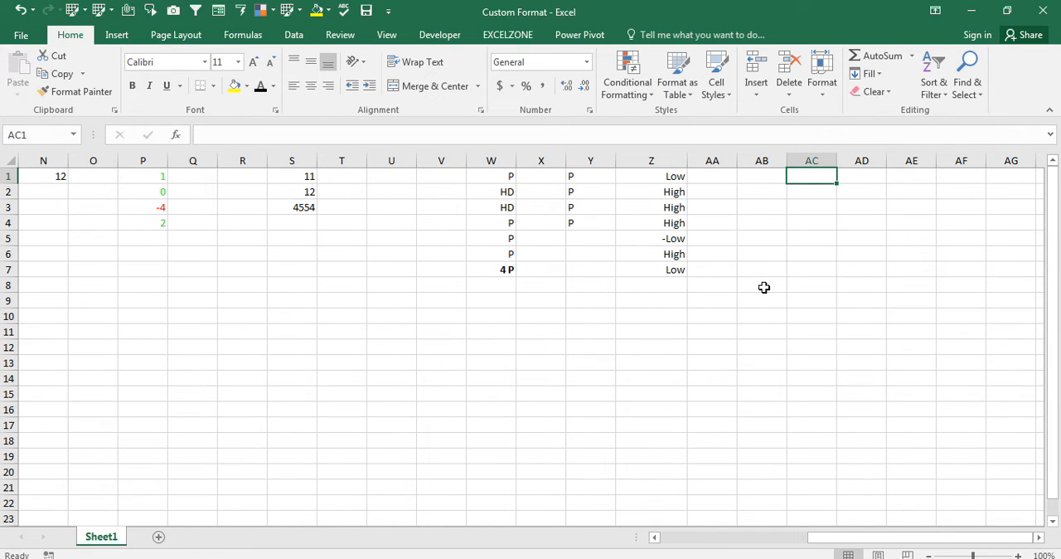
{"action": "type", "text": "9"}
{"action": "key", "text": "Return"}
{"action": "key", "text": "Up"}
{"action": "key", "text": "Left"}
{"action": "key", "text": "Left"}
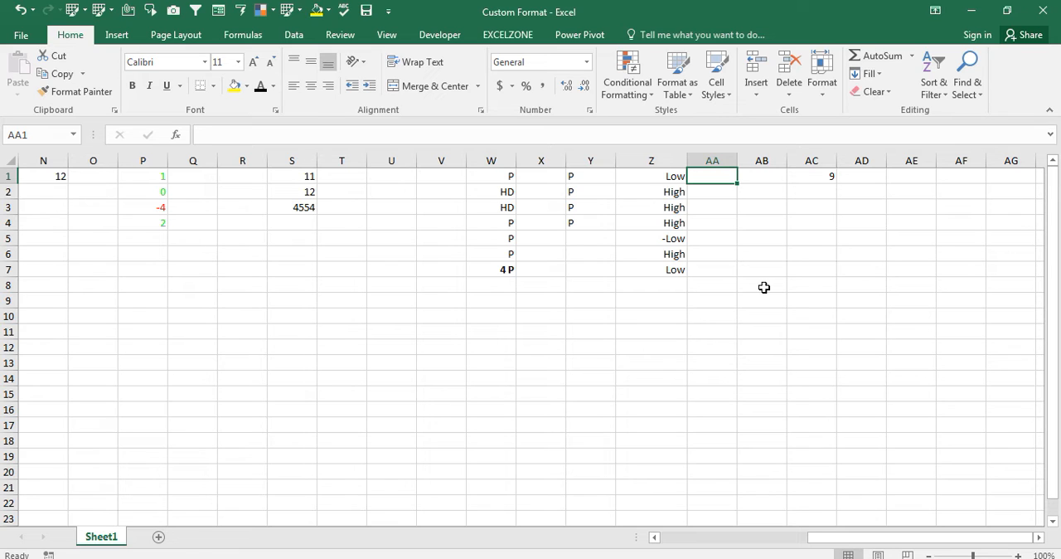
{"action": "key", "text": "Down"}
{"action": "key", "text": "Right"}
{"action": "key", "text": "Right"}
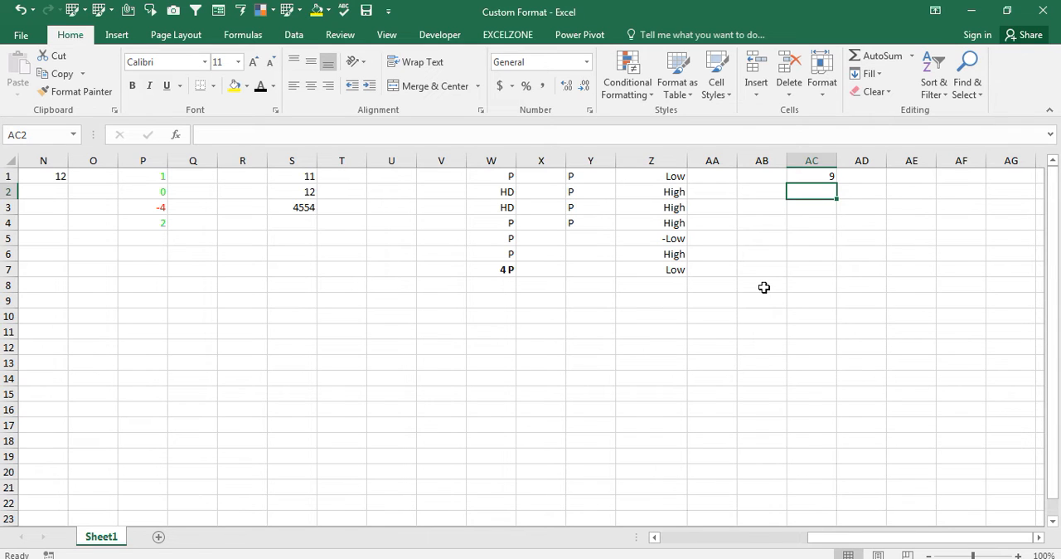
- Examine the Highlight Cells Rules available in Conditional Formatting for cells Z1:Z7, without applying one
{"action": "key", "text": "Left"}
{"action": "key", "text": "Left"}
{"action": "key", "text": "Left"}
{"action": "key", "text": "Up"}
{"action": "key", "text": "ctrl+shift+Down"}
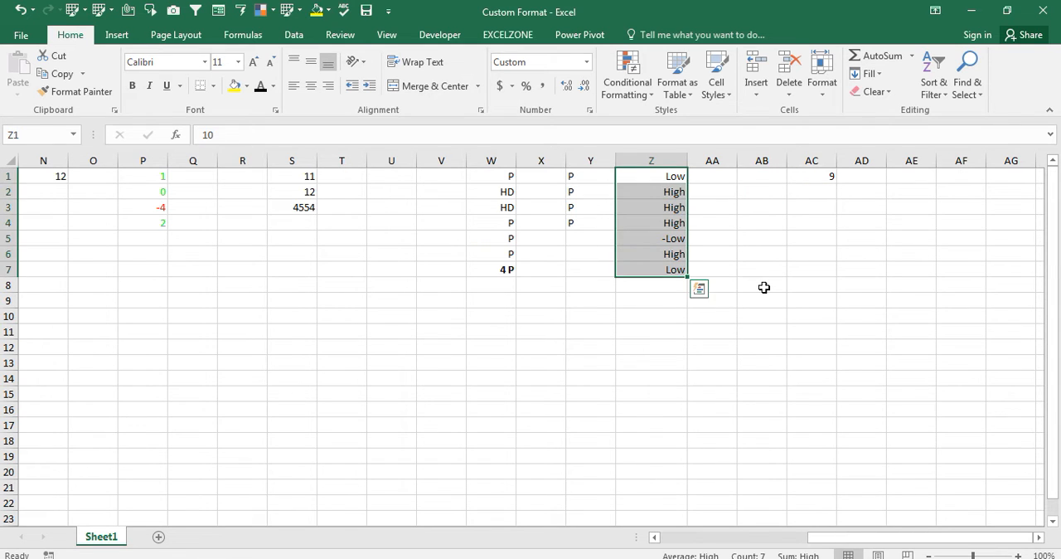
{"action": "left_click", "coordinate": [651, 95]}
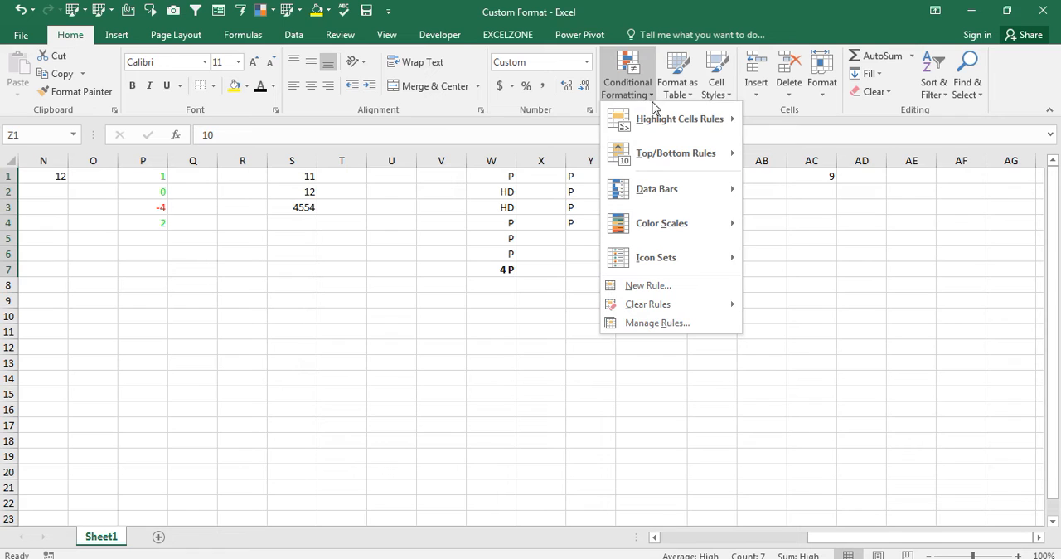
{"action": "mouse_move", "coordinate": [663, 110]}
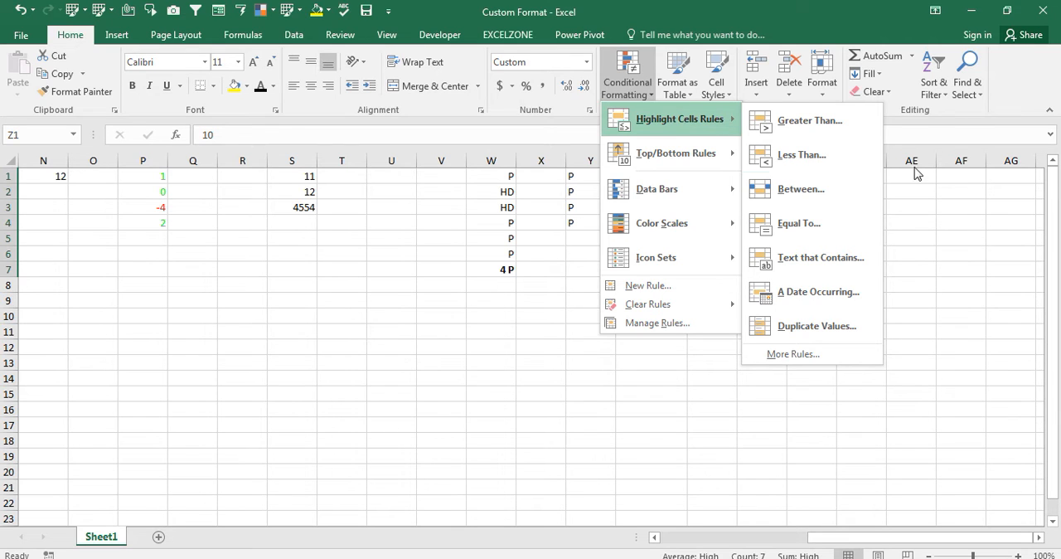
{"action": "left_click", "coordinate": [968, 198]}
- Enter 10% in cell AF1
{"action": "left_click", "coordinate": [955, 206]}
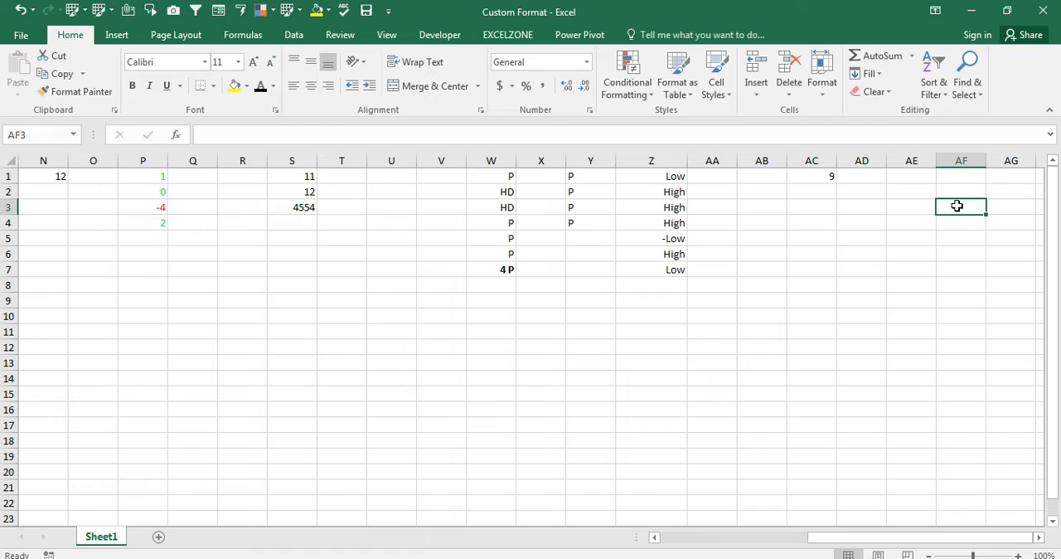
{"action": "key", "text": "Up"}
{"action": "key", "text": "Up"}
{"action": "type", "text": "10"}
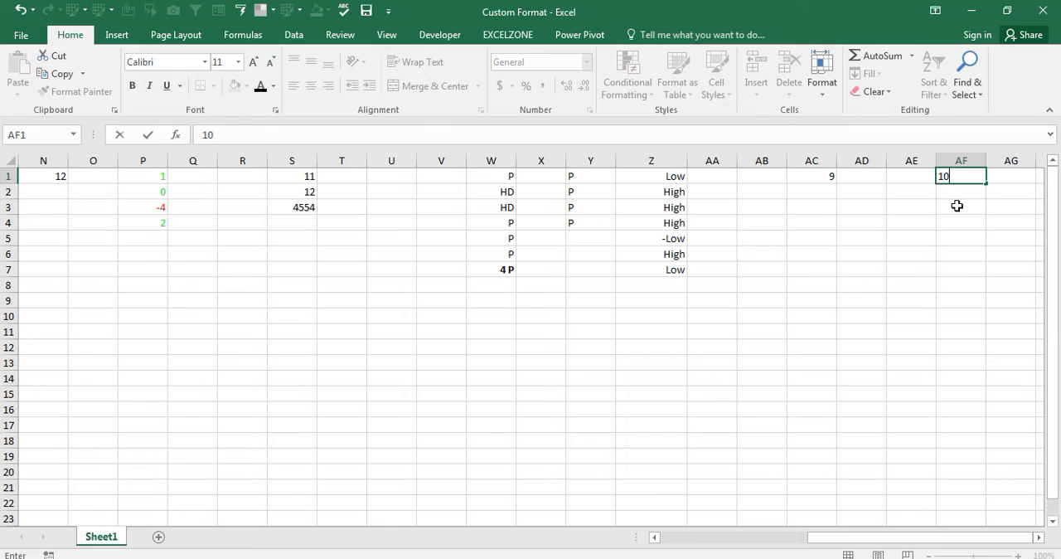
{"action": "type", "text": "%"}
{"action": "key", "text": "Return"}
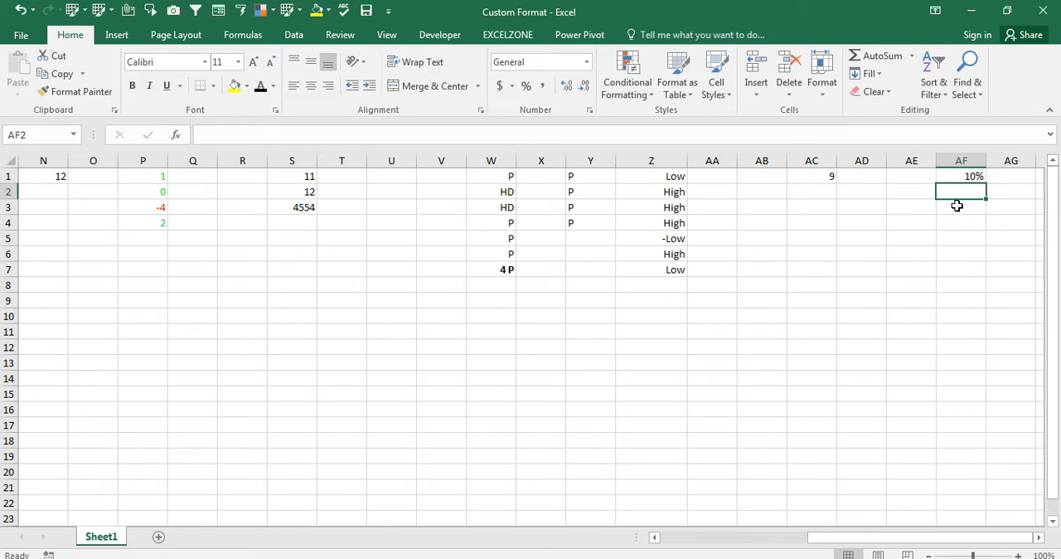
- Open the custom number format settings for cells AG1:AG15
{"action": "key", "text": "Down"}
{"action": "key", "text": "Up"}
{"action": "key", "text": "Up"}
{"action": "key", "text": "Right"}
{"action": "key", "text": "Right"}
{"action": "key", "text": "Right"}
{"action": "key", "text": "Left"}
{"action": "key", "text": "Left"}
{"action": "key", "text": "Right"}
{"action": "key", "text": "Left"}
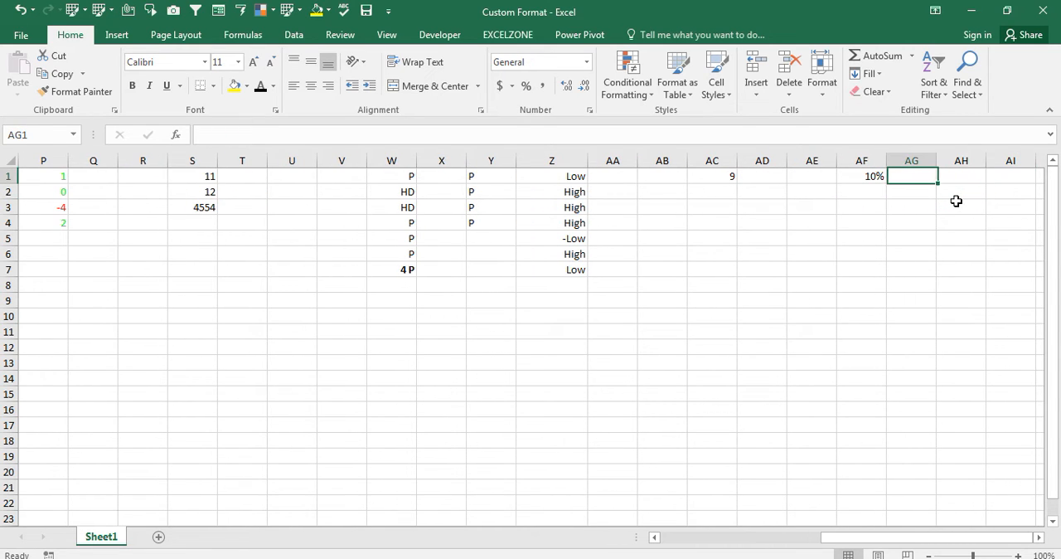
{"action": "key", "text": "shift+Down"}
{"action": "key", "text": "shift+Down"}
{"action": "key", "text": "shift+Down"}
{"action": "key", "text": "shift+Down"}
{"action": "key", "text": "shift+Down"}
{"action": "key", "text": "shift+Down"}
{"action": "key", "text": "shift+Down"}
{"action": "key", "text": "shift+Down"}
{"action": "key", "text": "shift+Down"}
{"action": "key", "text": "shift+Down"}
{"action": "key", "text": "shift+Down"}
{"action": "key", "text": "shift+Down"}
{"action": "key", "text": "shift+Down"}
{"action": "key", "text": "shift+Down"}
{"action": "key", "text": "ctrl+1"}
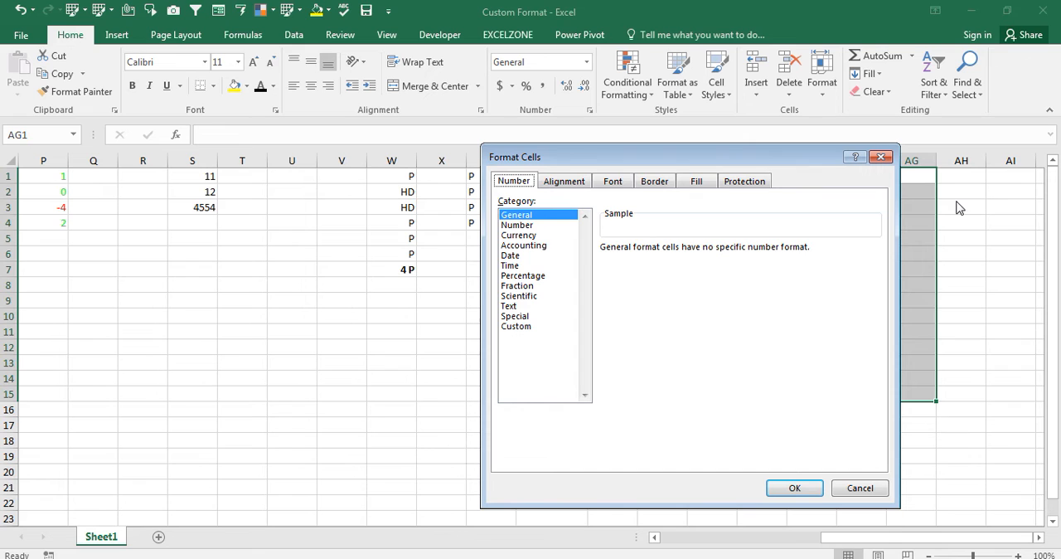
{"action": "left_click", "coordinate": [516, 326]}
{"action": "left_click", "coordinate": [521, 327]}
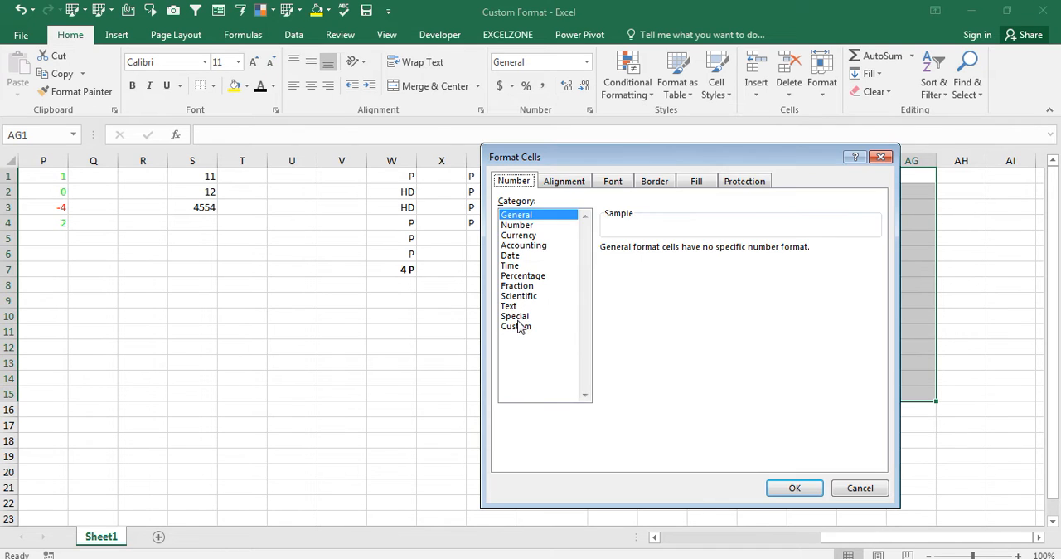
{"action": "left_click", "coordinate": [520, 326]}
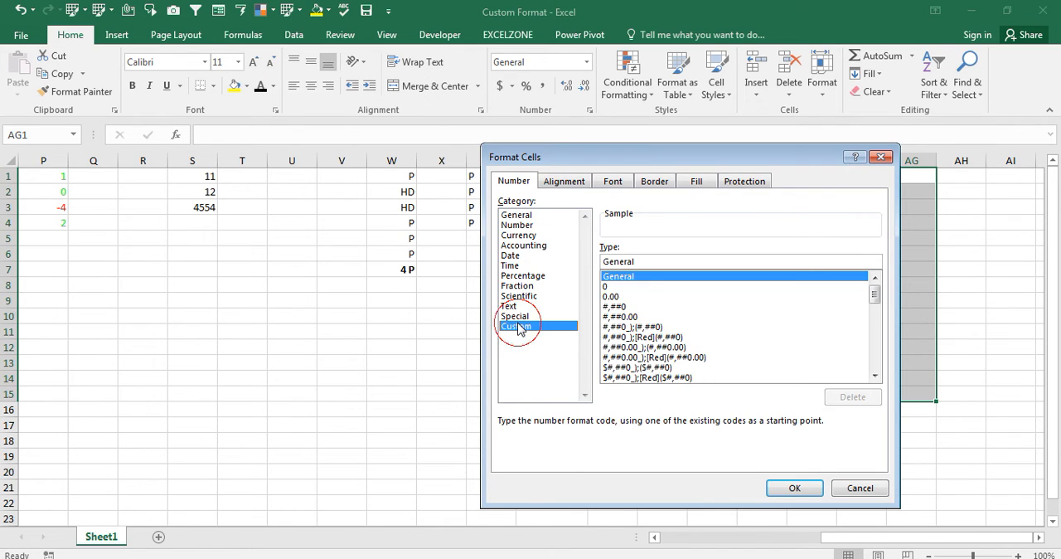
- Define the positive section of the custom number format for cells AG1:AG15 as [Blue]0.00%;
{"action": "left_click", "coordinate": [621, 288]}
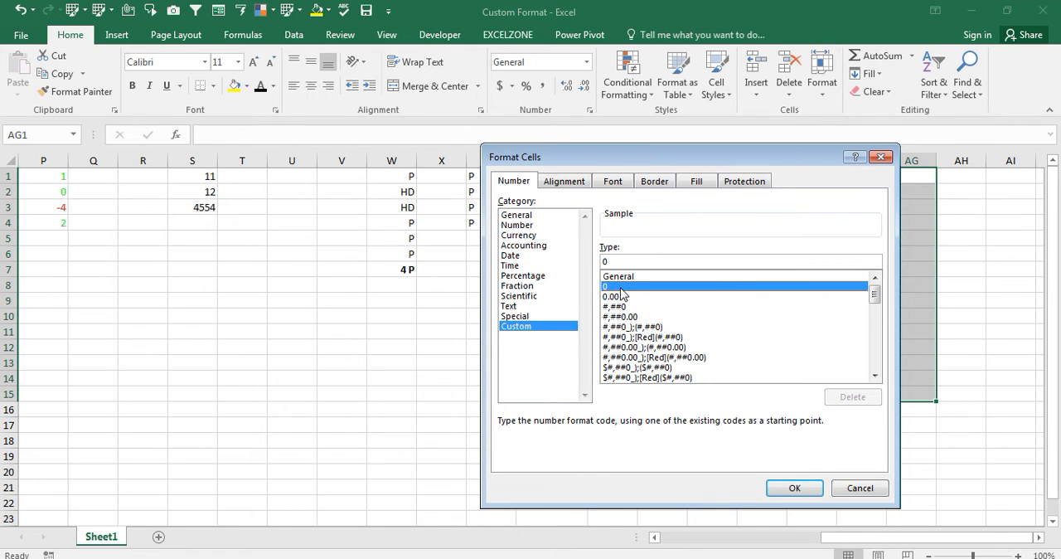
{"action": "left_click", "coordinate": [626, 262]}
{"action": "key", "text": "BackSpace"}
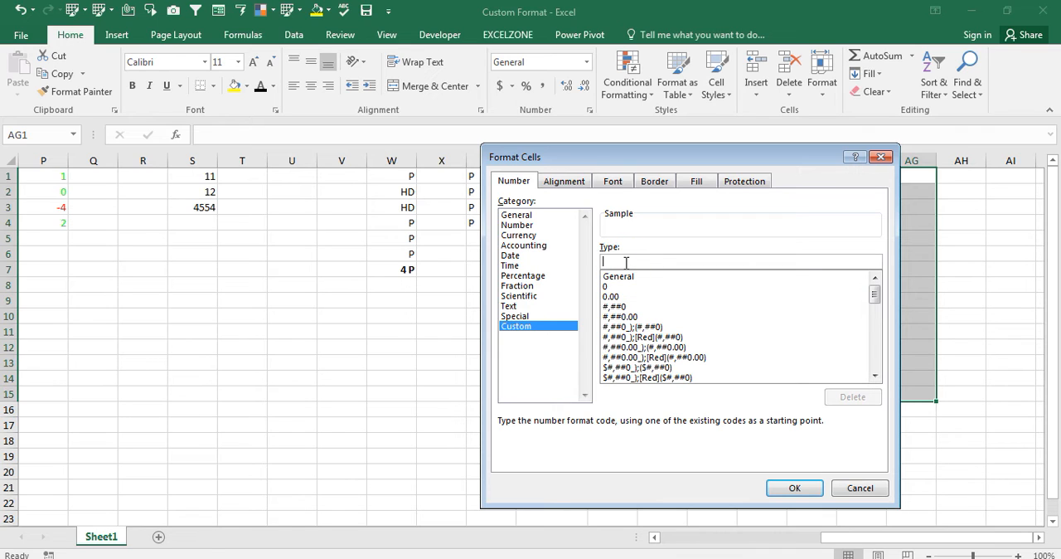
{"action": "type", "text": "["}
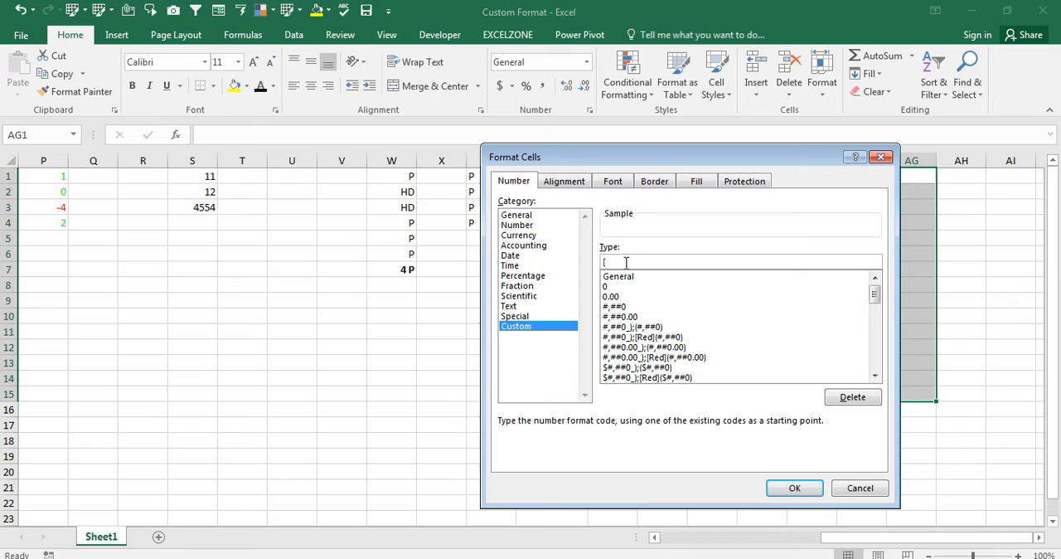
{"action": "type", "text": "Blue]0.00%;"}
- Copy the blue section as the negative section, change it to [Red]-0.00%; and apply the format to cells AG1:AG15
{"action": "left_click", "coordinate": [655, 261]}
{"action": "double_click", "coordinate": [636, 265]}
{"action": "left_click", "coordinate": [660, 263]}
{"action": "left_click_drag", "start_coordinate": [661, 264], "coordinate": [586, 263]}
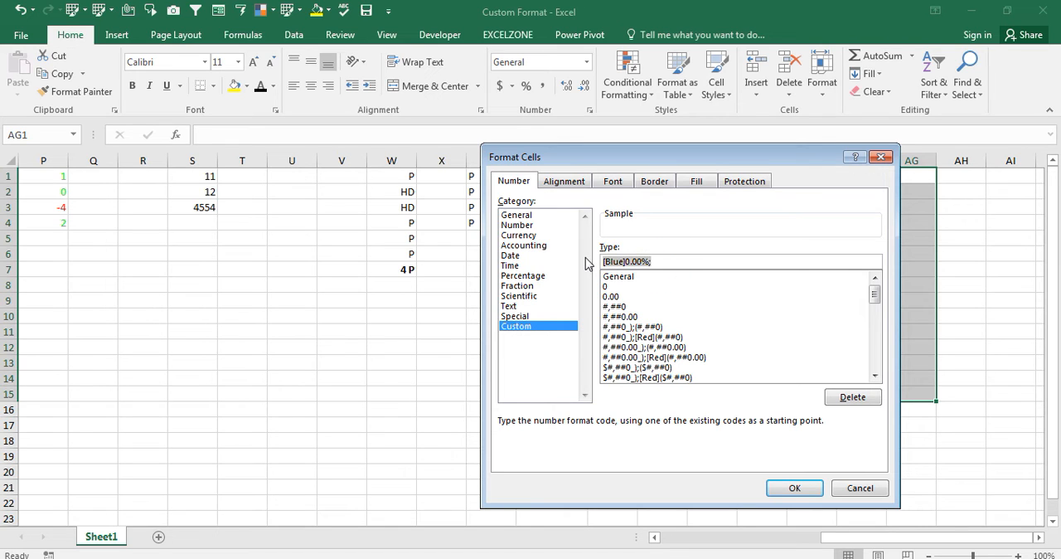
{"action": "key", "text": "ctrl+c"}
{"action": "left_click", "coordinate": [658, 263]}
{"action": "key", "text": "ctrl+v"}
{"action": "left_click", "coordinate": [671, 262]}
{"action": "key", "text": "BackSpace"}
{"action": "key", "text": "BackSpace"}
{"action": "key", "text": "BackSpace"}
{"action": "key", "text": "BackSpace"}
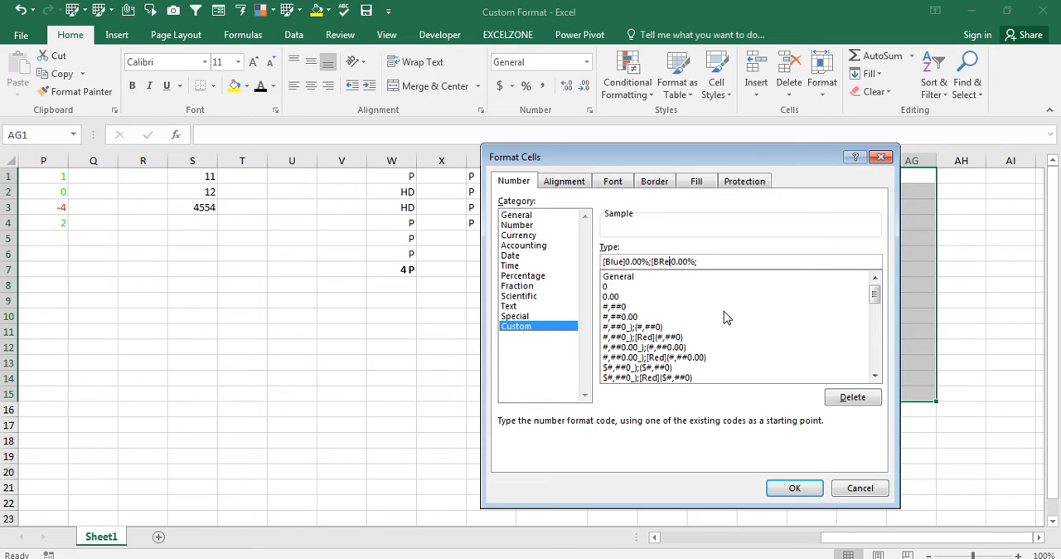
{"action": "key", "text": "BackSpace"}
{"action": "type", "text": "Red"}
{"action": "left_click", "coordinate": [673, 260]}
{"action": "type", "text": "-"}
{"action": "left_click", "coordinate": [793, 487]}
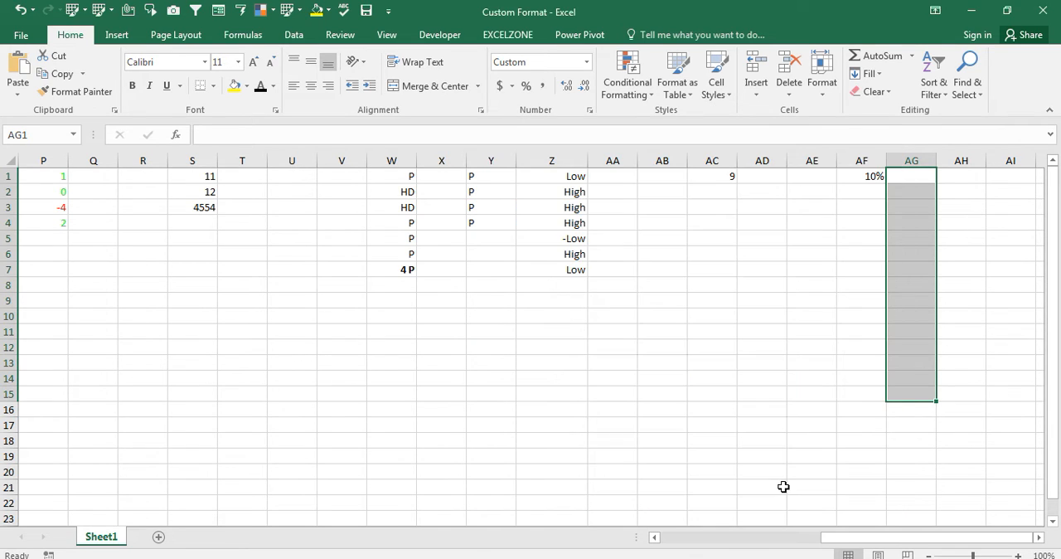
- Enter 1%, 21%, -10% and 0% in cells AG1 to AG4
{"action": "key", "text": "shift+BackSpace"}
{"action": "type", "text": "1%"}
{"action": "key", "text": "Return"}
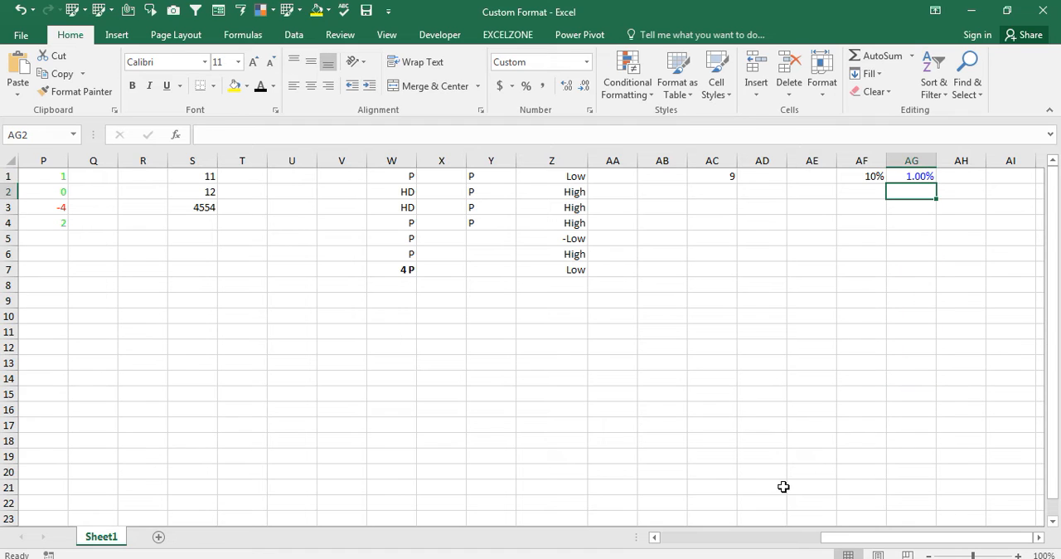
{"action": "type", "text": "21"}
{"action": "key", "text": "Return"}
{"action": "type", "text": "-10.00%"}
{"action": "key", "text": "Return"}
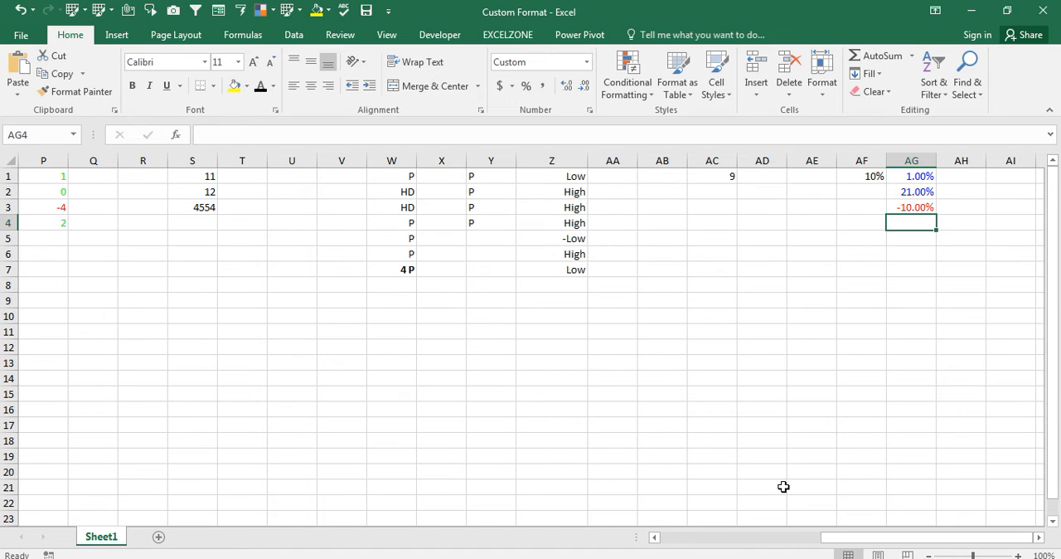
{"action": "type", "text": "0"}
{"action": "key", "text": "Return"}
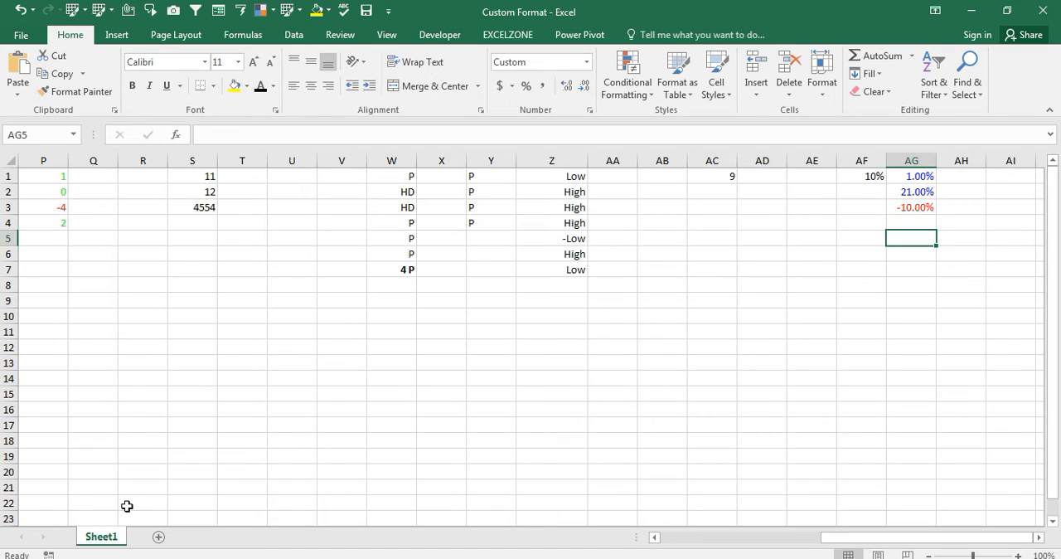
- Replace the value in cell AG4 with 12%
{"action": "key", "text": "Up"}
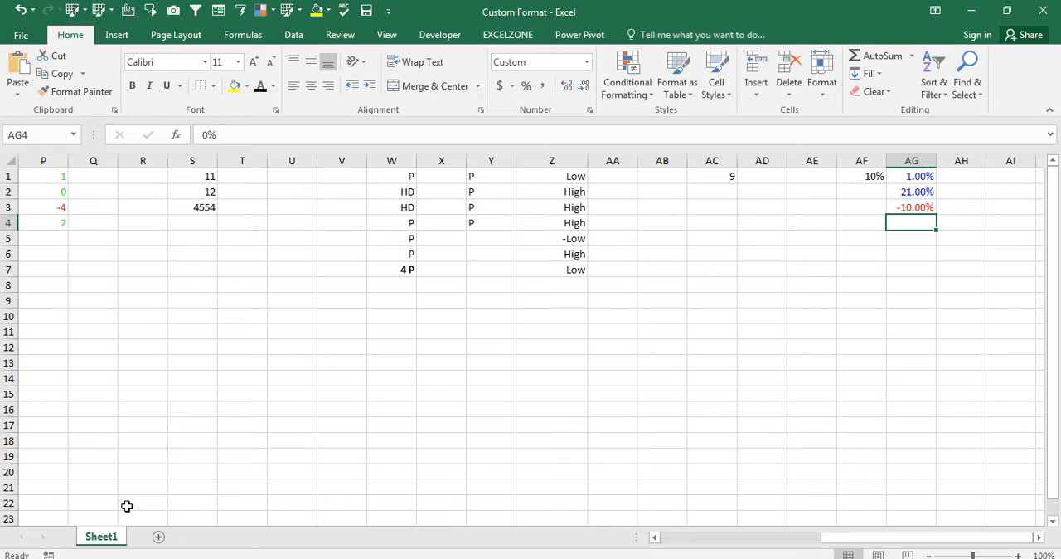
{"action": "key", "text": "Down"}
{"action": "key", "text": "Up"}
{"action": "key", "text": "Up"}
{"action": "key", "text": "Down"}
{"action": "type", "text": "12"}
{"action": "key", "text": "Return"}
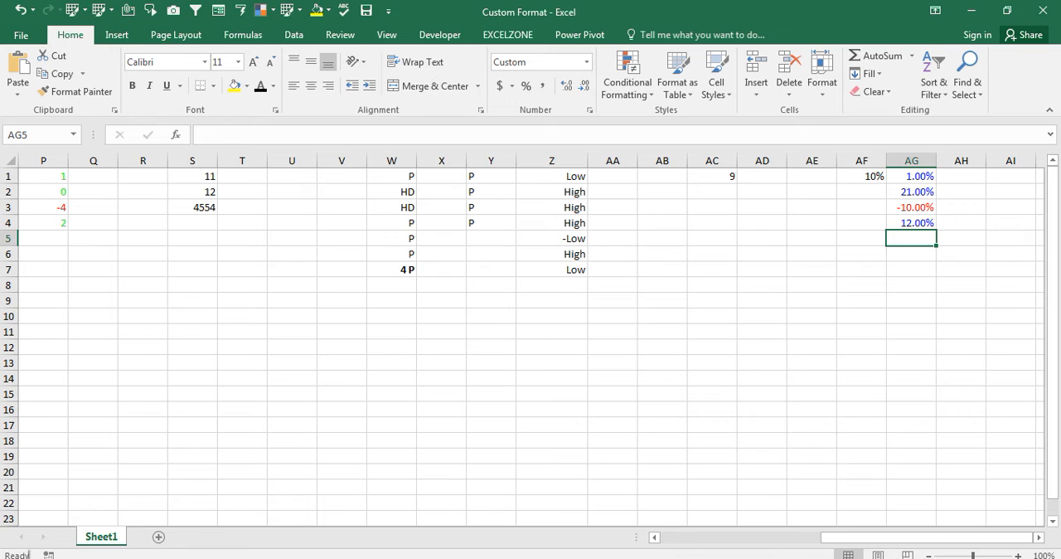
- Begin an IF formula in cell AD8 that tests whether AC8 is greater than 1
{"action": "left_click", "coordinate": [92, 500]}
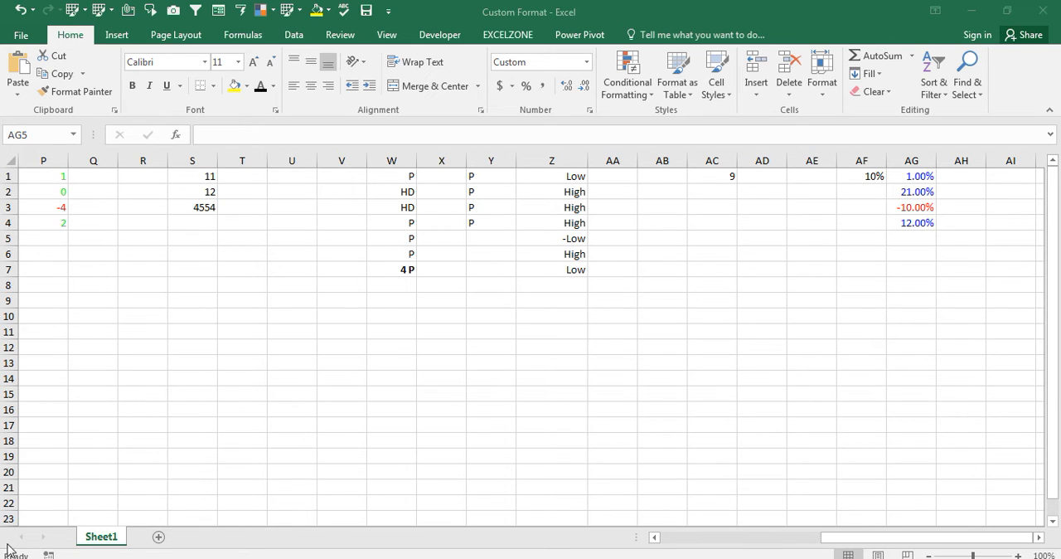
{"action": "left_click", "coordinate": [594, 344]}
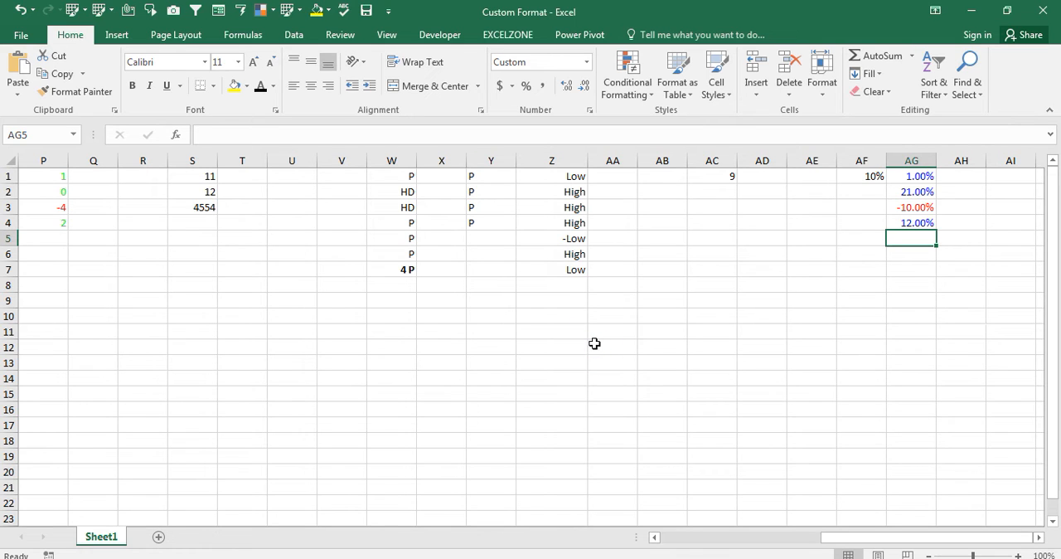
{"action": "key", "text": "Left"}
{"action": "key", "text": "Left"}
{"action": "key", "text": "Right"}
{"action": "key", "text": "Left"}
{"action": "key", "text": "Left"}
{"action": "key", "text": "Down"}
{"action": "key", "text": "Down"}
{"action": "key", "text": "Down"}
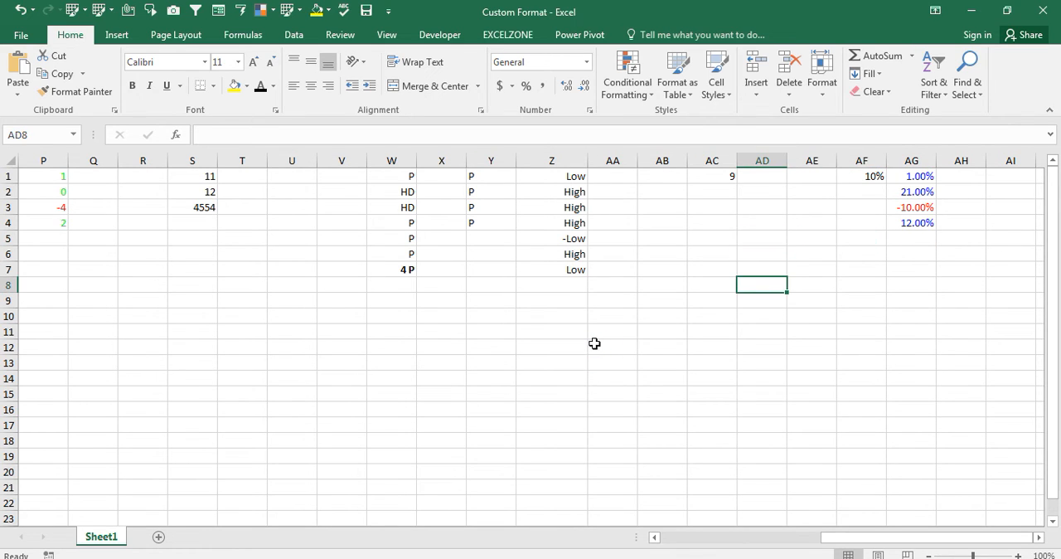
{"action": "type", "text": "=if("}
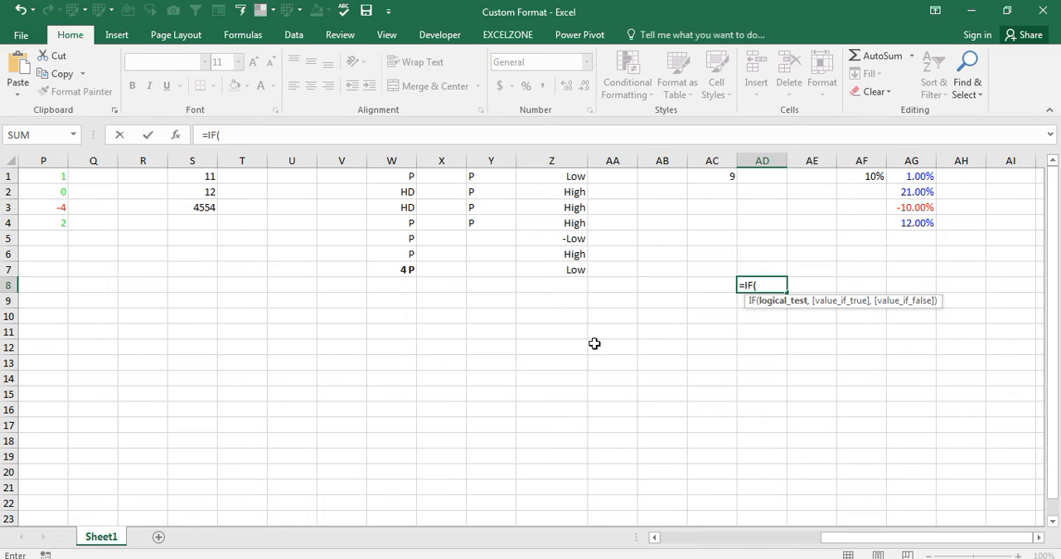
{"action": "key", "text": "Left"}
{"action": "key", "text": "Left"}
{"action": "key", "text": "Right"}
{"action": "type", "text": "="}
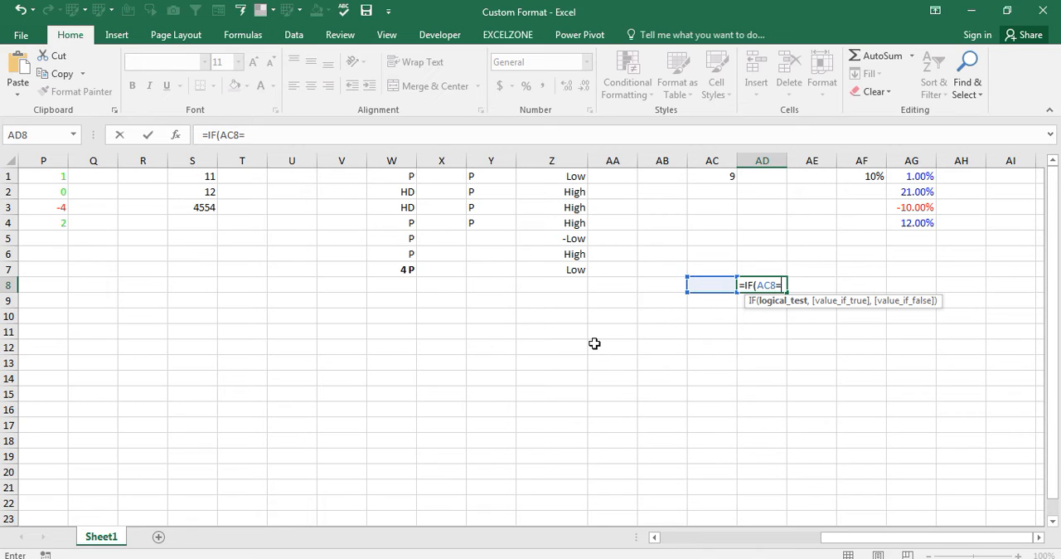
{"action": "key", "text": "BackSpace"}
{"action": "key", "text": "Return"}
{"action": "key", "text": "Return"}
{"action": "key", "text": "Right"}
{"action": "type", "text": ">1,"}
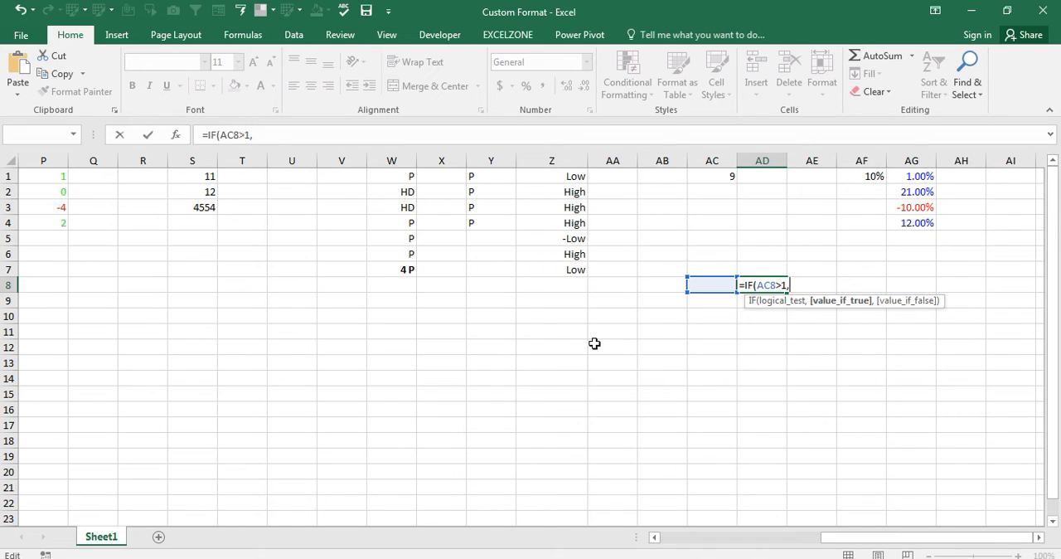
{"action": "type", "text": "\"High\",\""}
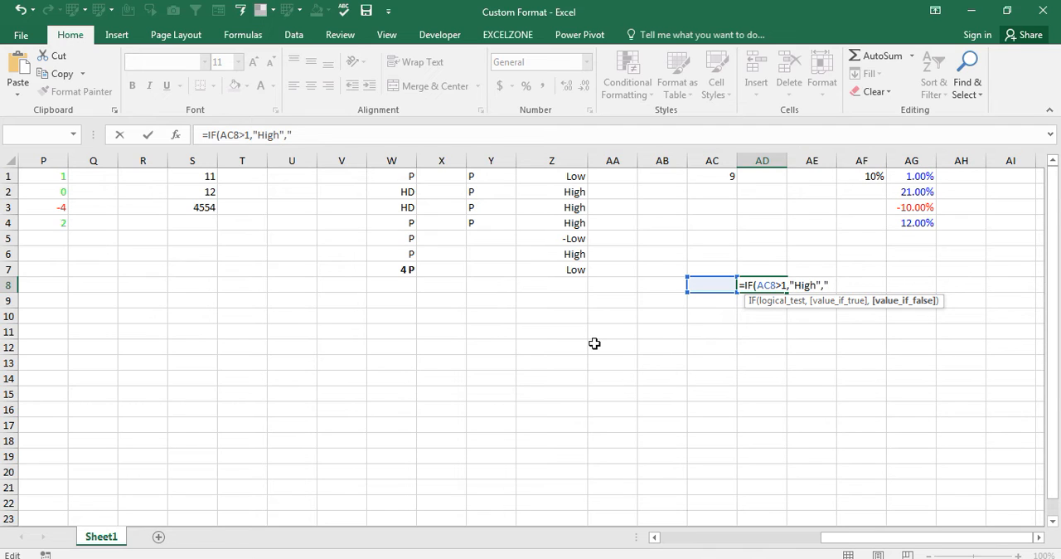
{"action": "type", "text": "Low\""}
- Complete the IF formula in cell AD8 so it returns "High" when the test is true and "Low" when false
{"action": "key", "text": "ctrl+Return"}
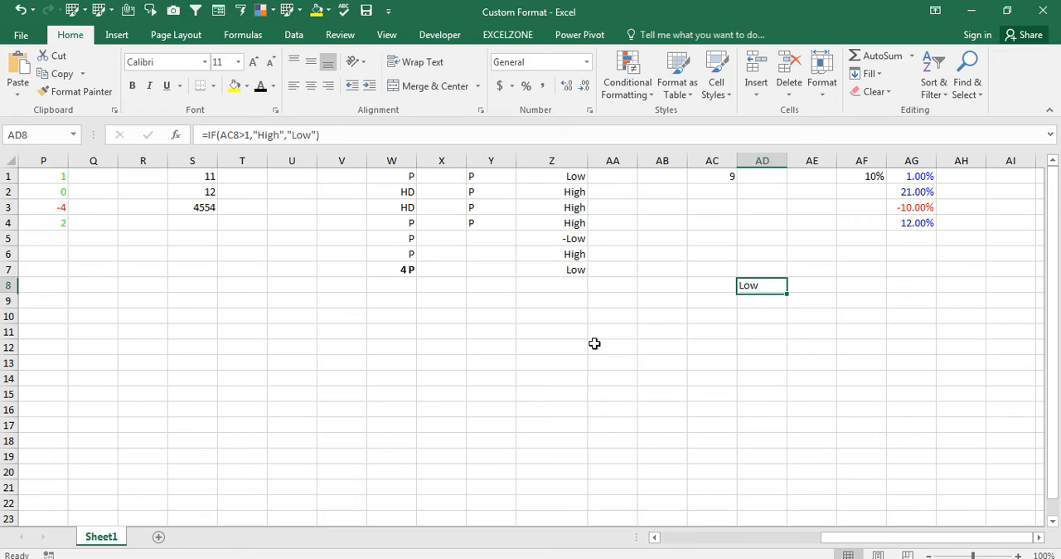
- Enter 112 in cell AC8 as the value tested by the IF formula
{"action": "key", "text": "Left"}
{"action": "type", "text": "112"}
{"action": "key", "text": "Return"}
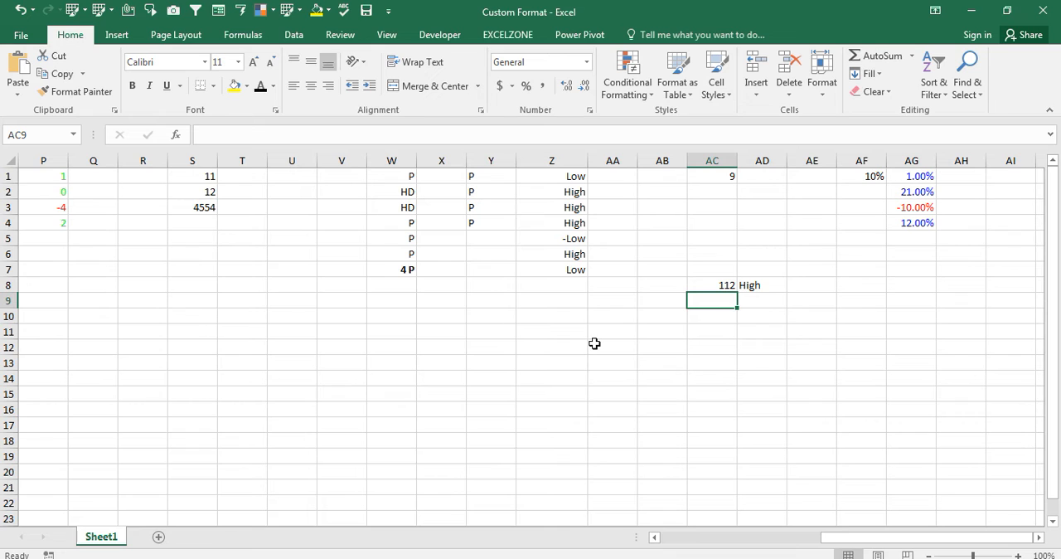
- Draw an isosceles triangle about 0.76" high and 0.7" wide around column X, rows 10 to 14
{"action": "left_click", "coordinate": [117, 35]}
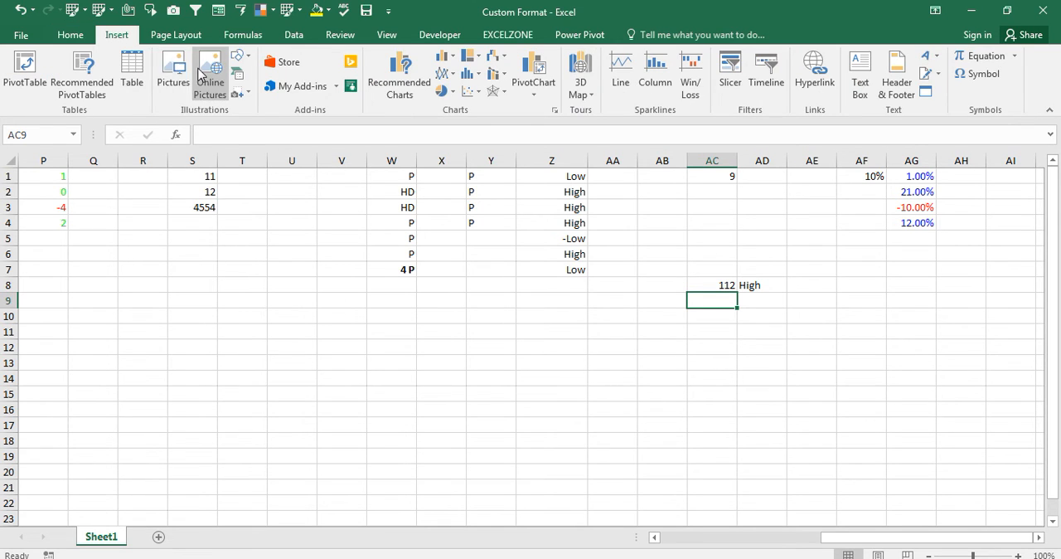
{"action": "left_click", "coordinate": [241, 56]}
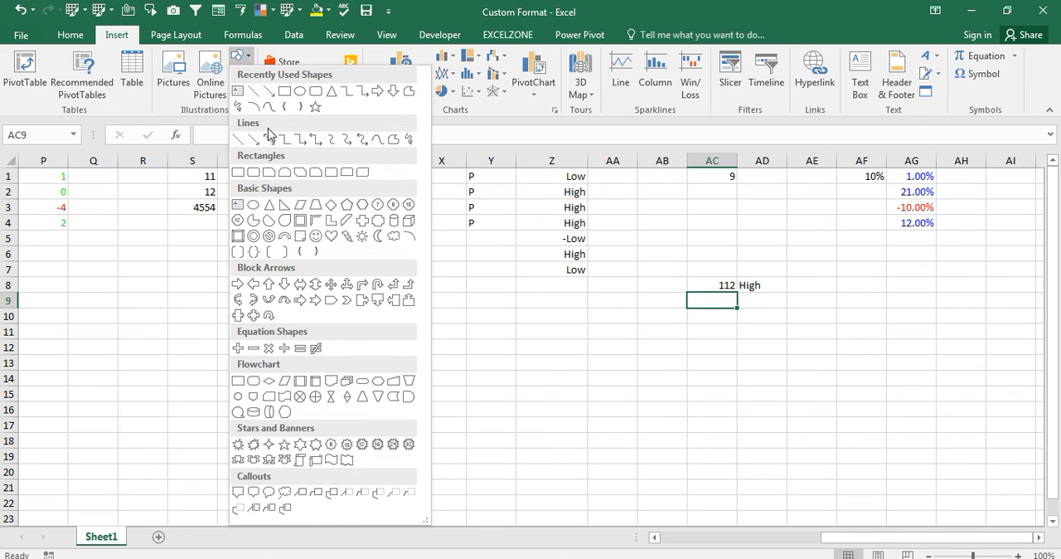
{"action": "left_click", "coordinate": [270, 207]}
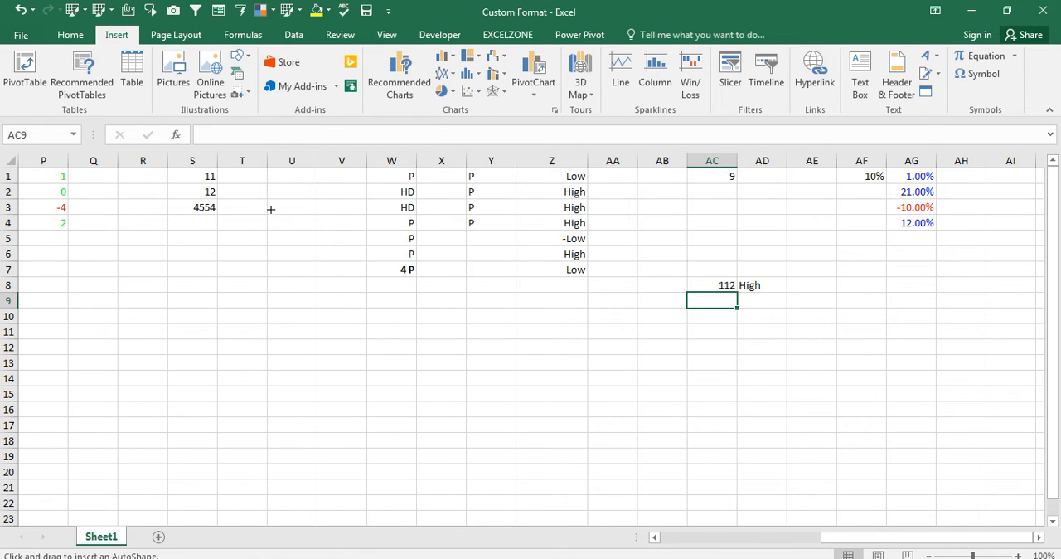
{"action": "mouse_move", "coordinate": [411, 318]}
{"action": "left_mouse_down"}
{"action": "mouse_move", "coordinate": [473, 353]}
{"action": "mouse_move", "coordinate": [464, 376]}
{"action": "left_mouse_up"}
{"action": "left_click", "coordinate": [540, 382]}
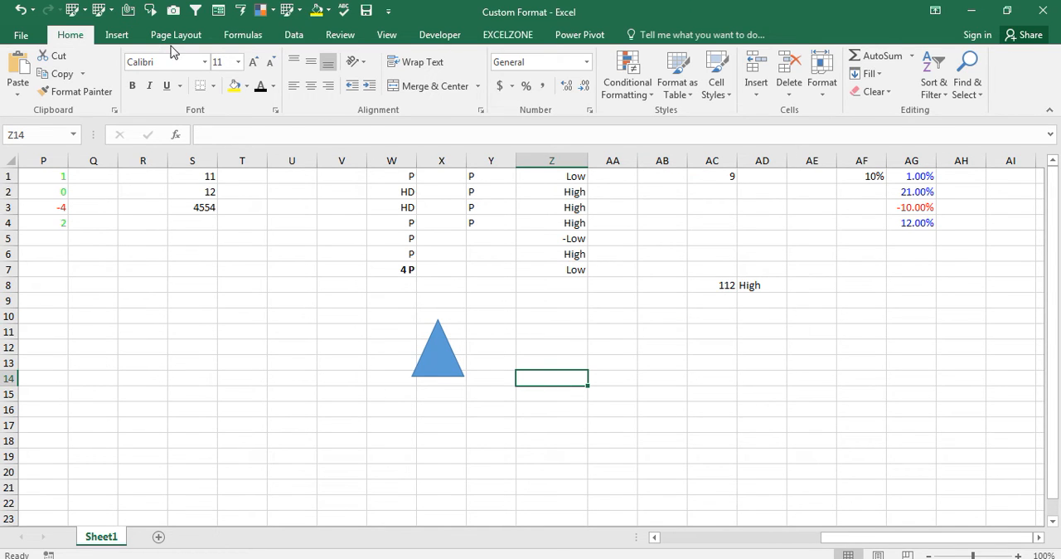
- Look through the available shapes without inserting another one
{"action": "left_click", "coordinate": [119, 37]}
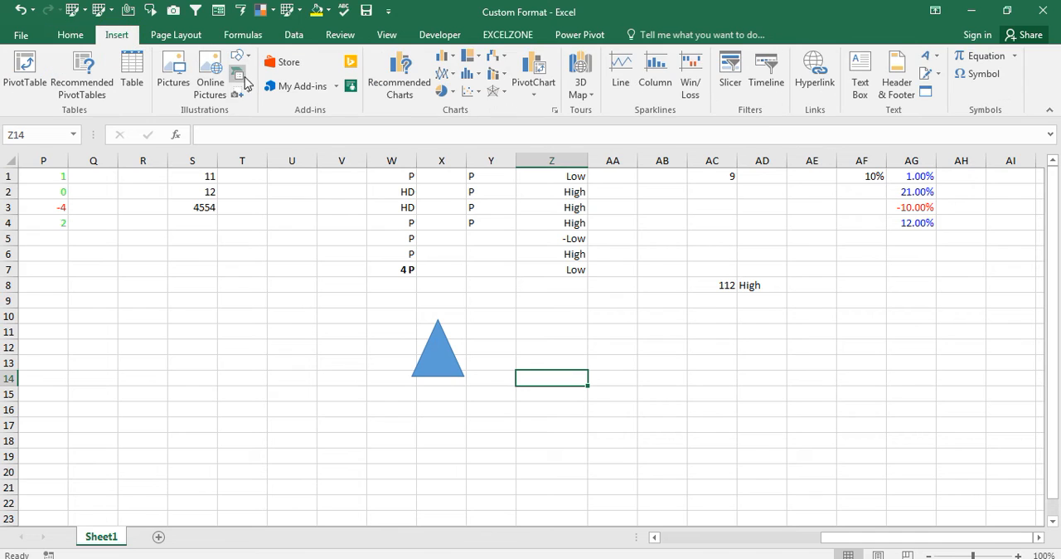
{"action": "left_click", "coordinate": [245, 61]}
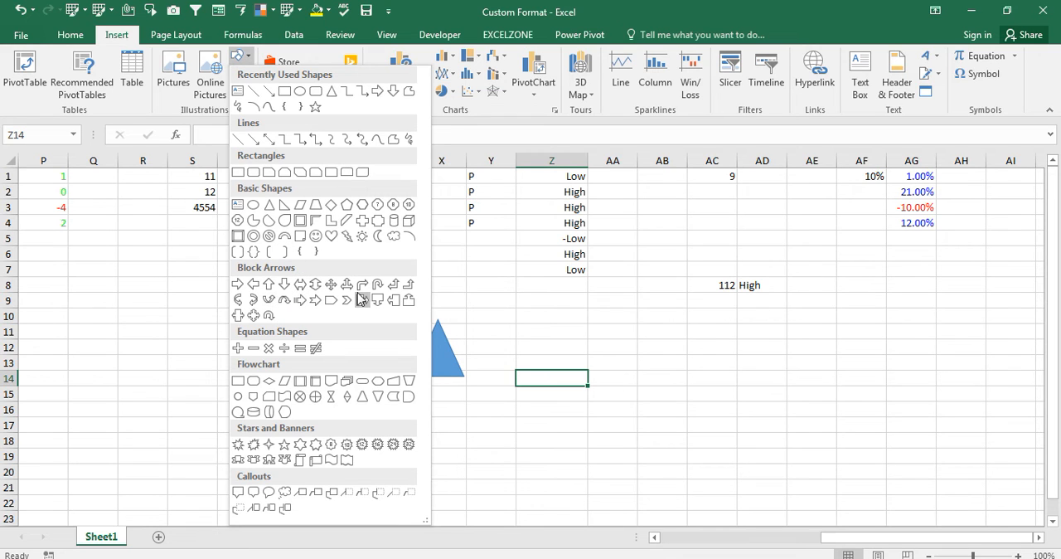
{"action": "left_click", "coordinate": [571, 334]}
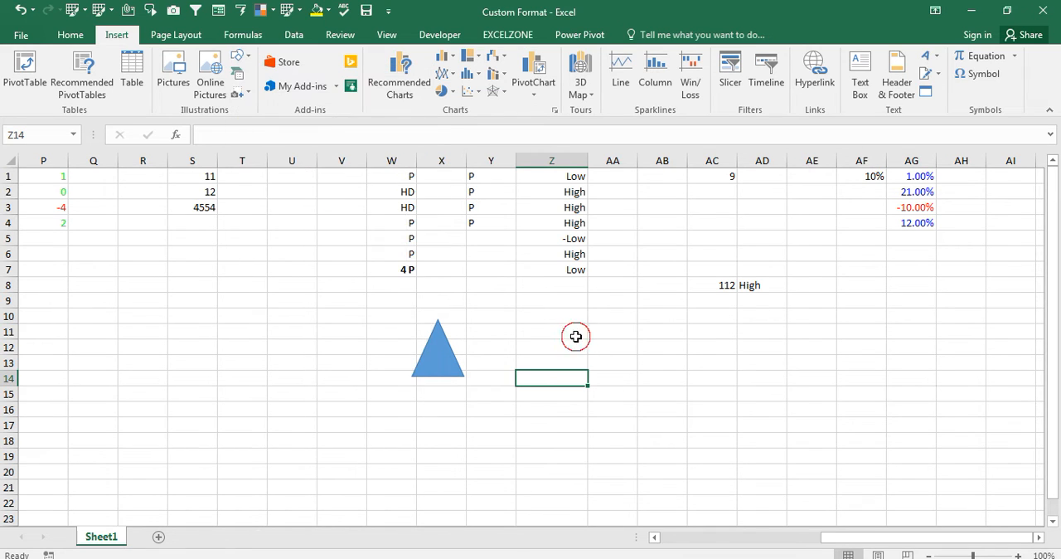
- Duplicate the blue triangle and place the copy beside the original, starting at cell Y11
{"action": "left_click", "coordinate": [442, 357]}
{"action": "double_click", "coordinate": [446, 354]}
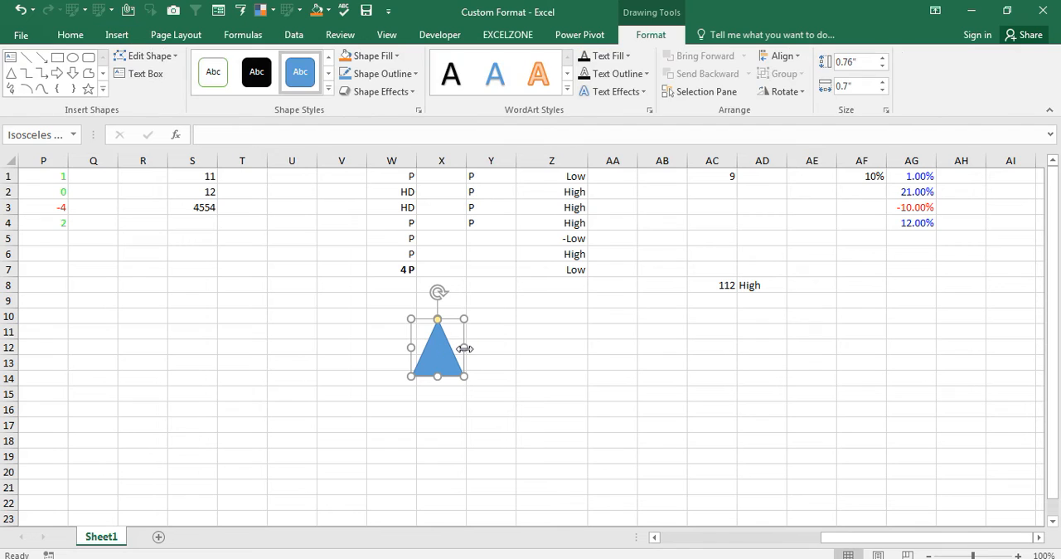
{"action": "left_click", "coordinate": [512, 338]}
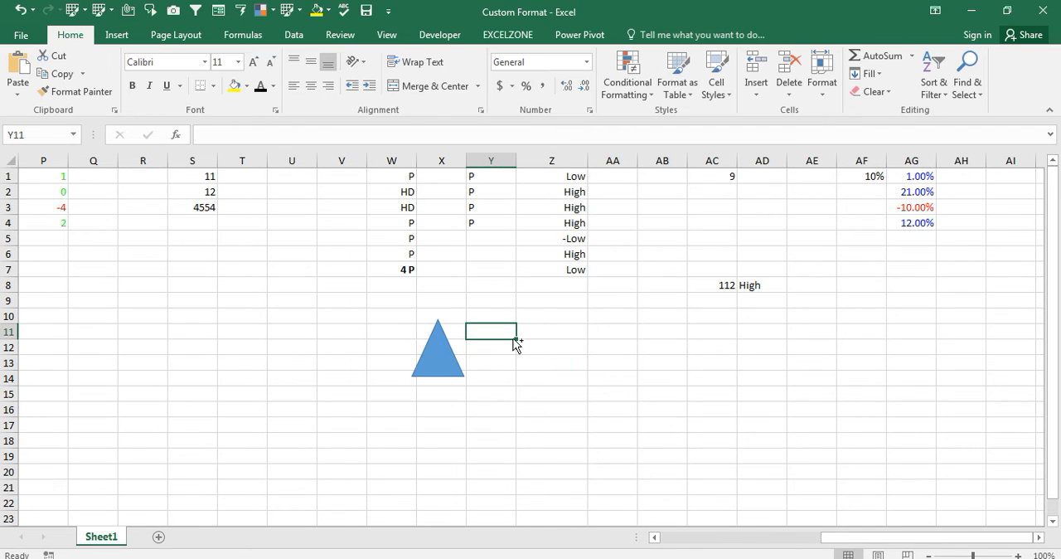
{"action": "key", "text": "ctrl+v"}
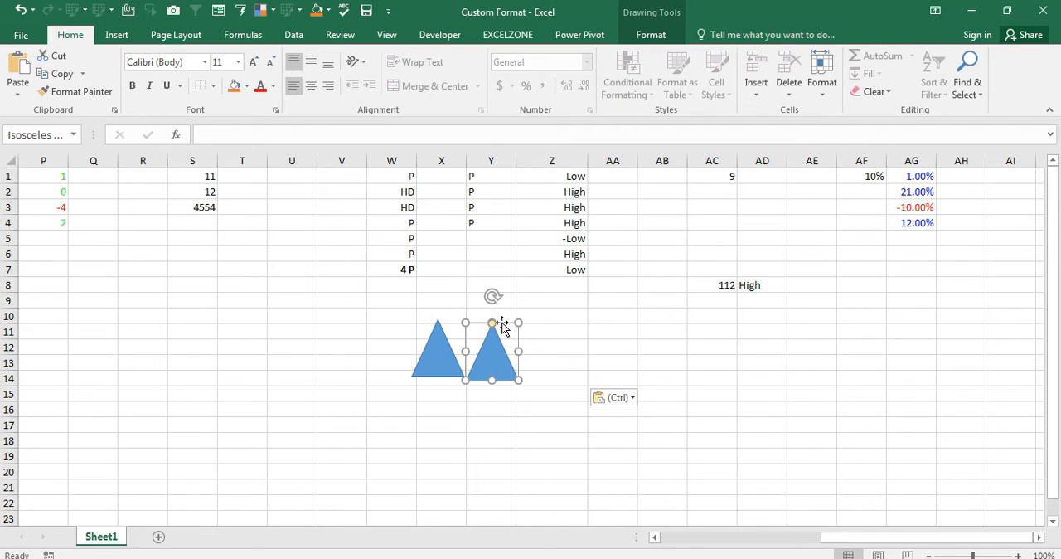
- Rotate the copied triangle in column Y upside down so its tip points straight down
{"action": "left_click_drag", "start_coordinate": [493, 296], "coordinate": [505, 421]}
{"action": "left_click", "coordinate": [637, 412]}
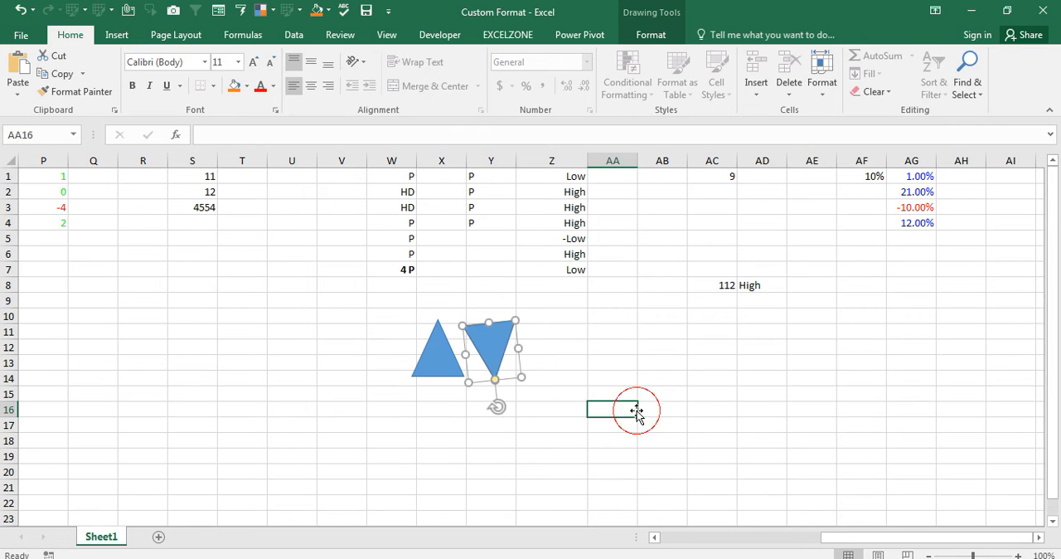
{"action": "left_click", "coordinate": [496, 368]}
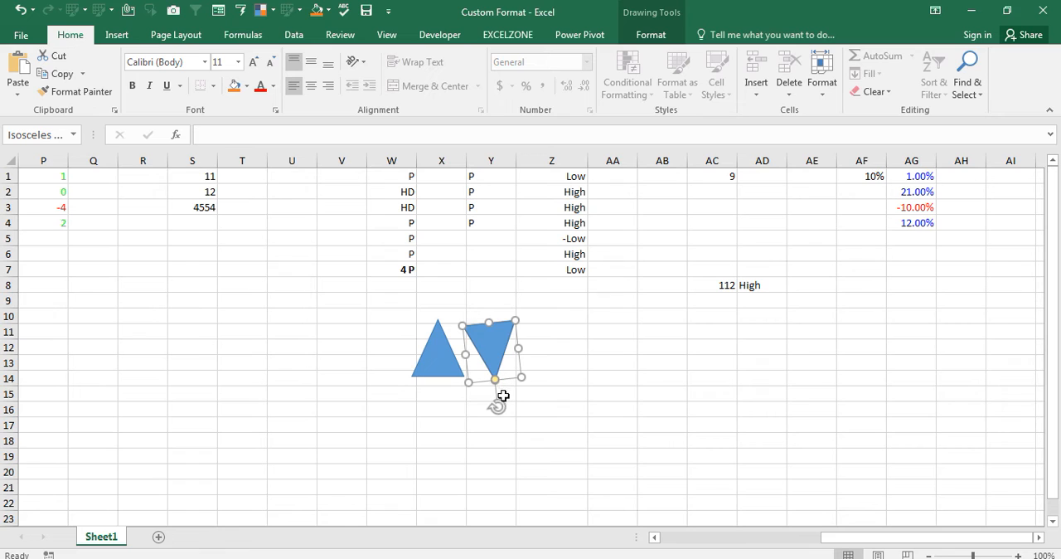
{"action": "left_click_drag", "start_coordinate": [497, 404], "coordinate": [490, 406]}
{"action": "left_click", "coordinate": [664, 371]}
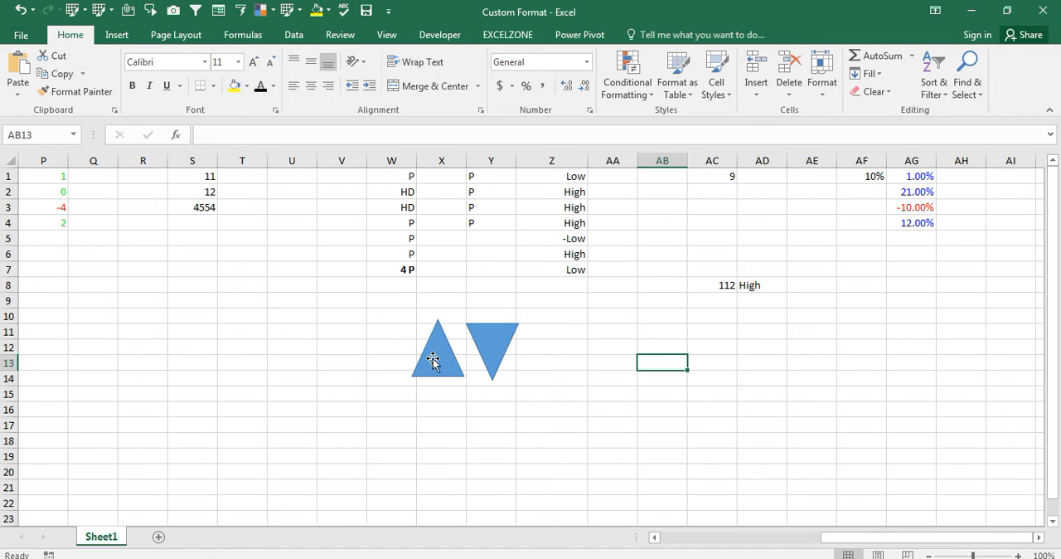
{"action": "key", "text": "ctrl+1"}
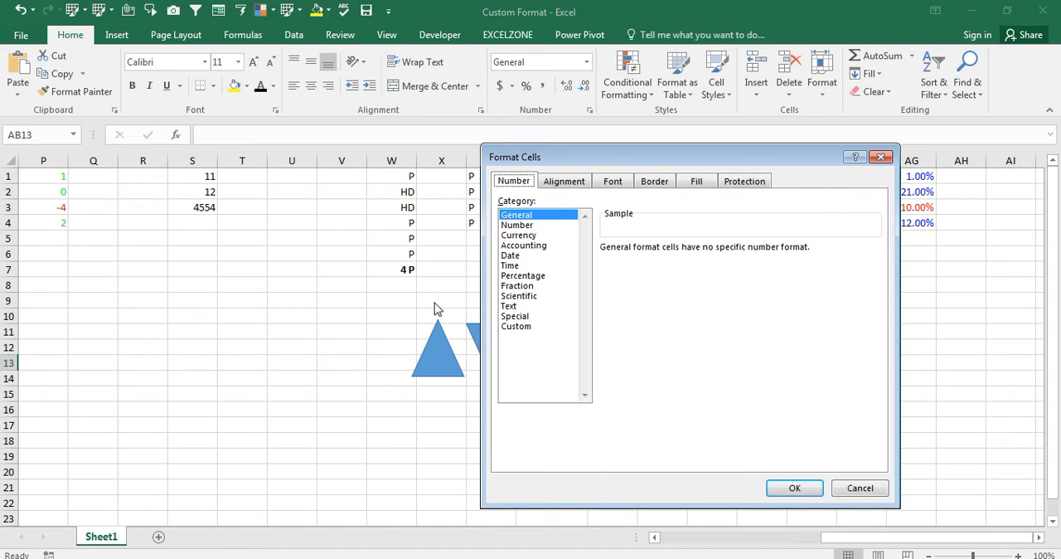
{"action": "left_click", "coordinate": [522, 328]}
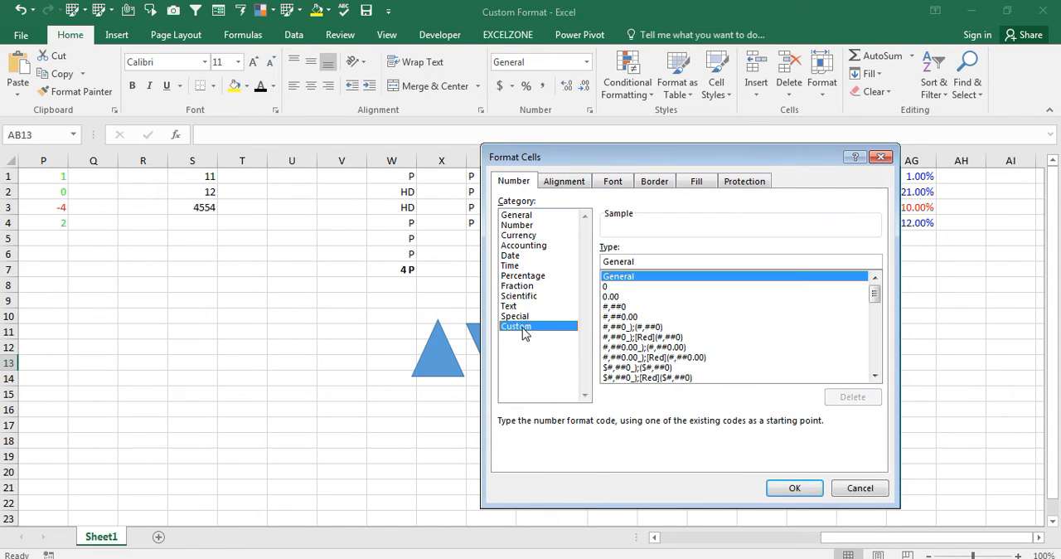
{"action": "left_click", "coordinate": [610, 287]}
{"action": "left_click", "coordinate": [654, 258]}
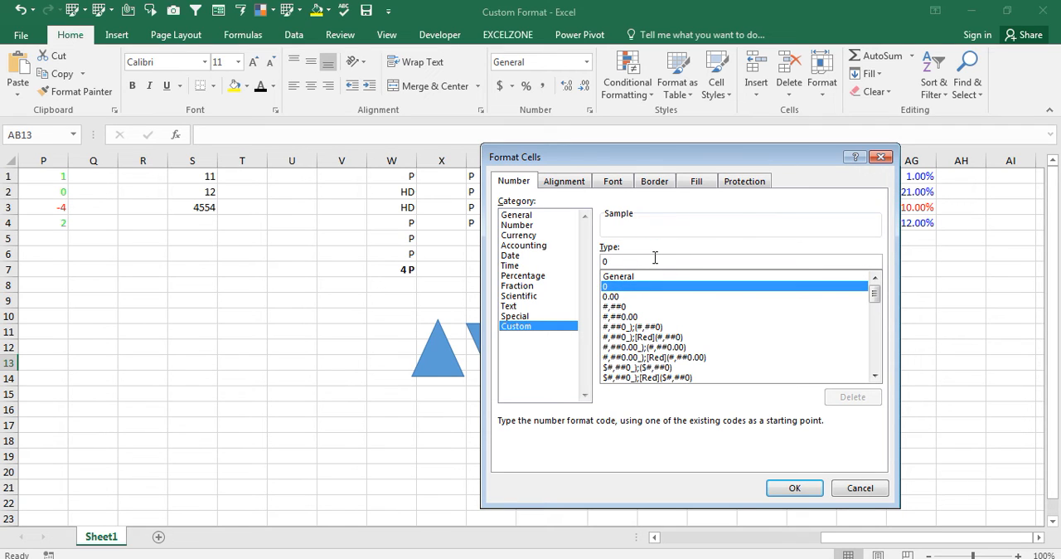
{"action": "key", "text": "BackSpace"}
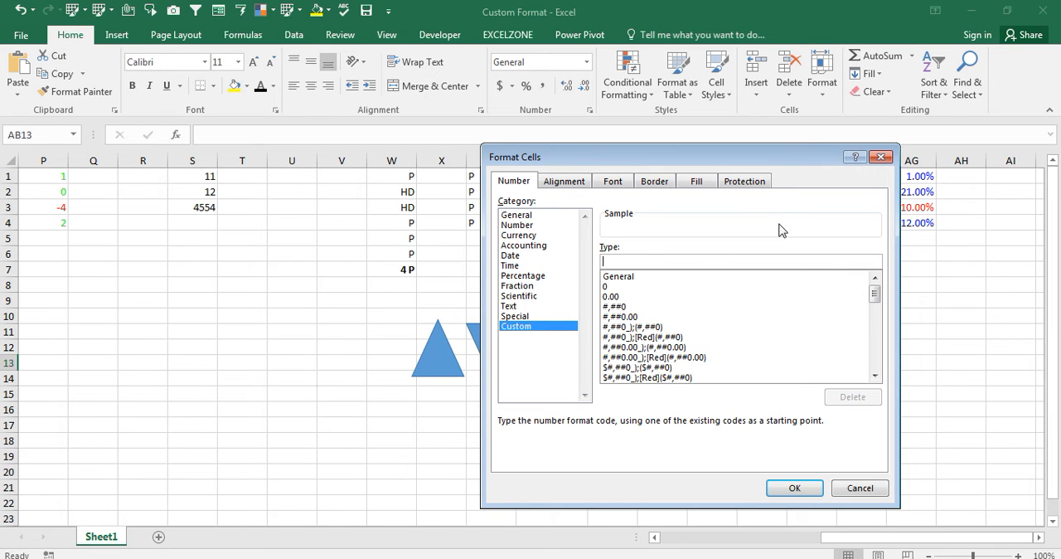
{"action": "left_click", "coordinate": [882, 157]}
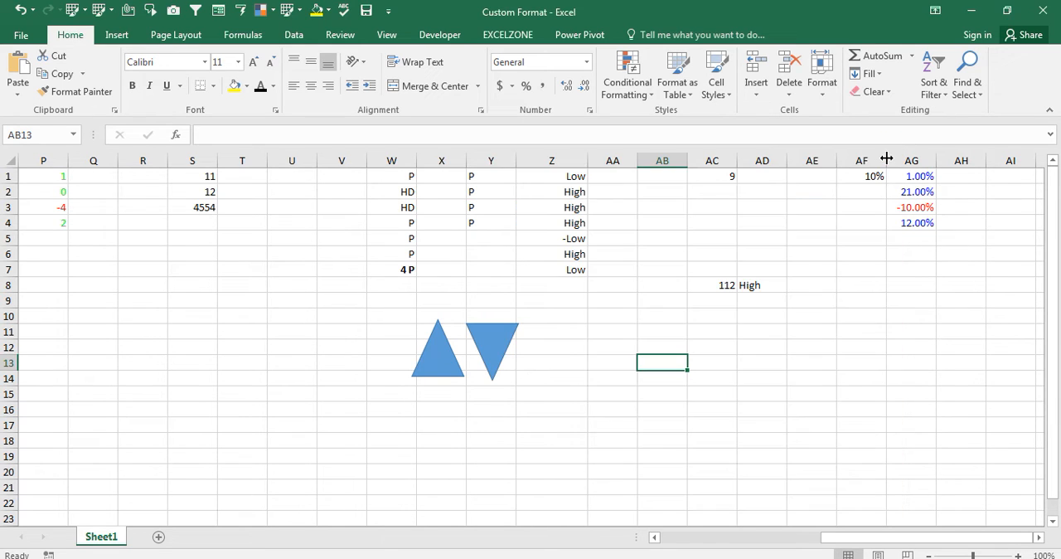
{"action": "left_click", "coordinate": [821, 319]}
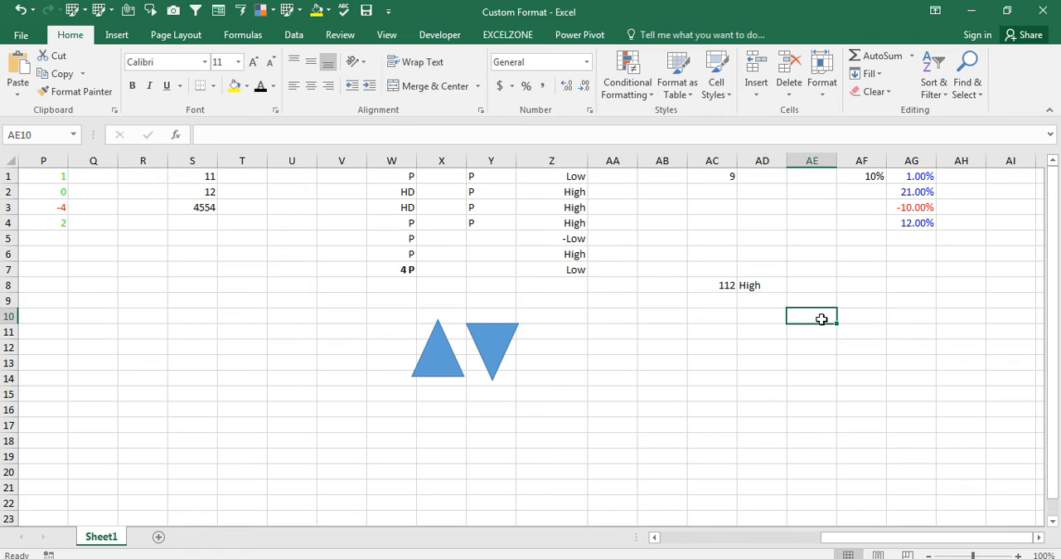
- Open the symbol picker for cell AJ1 and set its font to Arial
{"action": "key", "text": "Up"}
{"action": "key", "text": "Up"}
{"action": "key", "text": "Up"}
{"action": "key", "text": "Up"}
{"action": "key", "text": "Up"}
{"action": "key", "text": "Up"}
{"action": "key", "text": "Up"}
{"action": "key", "text": "Up"}
{"action": "key", "text": "Up"}
{"action": "key", "text": "Right"}
{"action": "key", "text": "Right"}
{"action": "key", "text": "Right"}
{"action": "key", "text": "Right"}
{"action": "key", "text": "Right"}
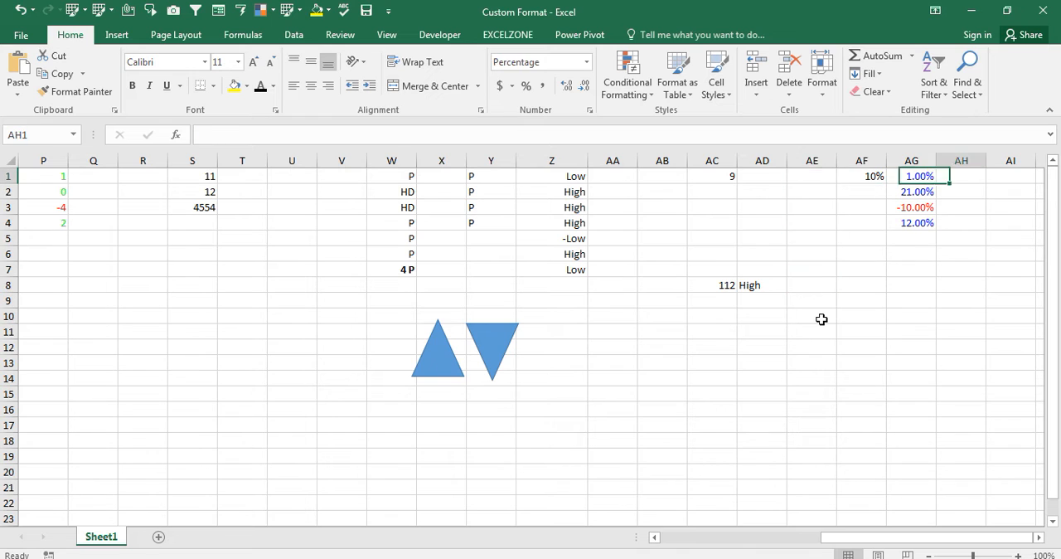
{"action": "key", "text": "Right"}
{"action": "key", "text": "Right"}
{"action": "key", "text": "Right"}
{"action": "key", "text": "Right"}
{"action": "key", "text": "Left"}
{"action": "key", "text": "Left"}
{"action": "key", "text": "Left"}
{"action": "key", "text": "Left"}
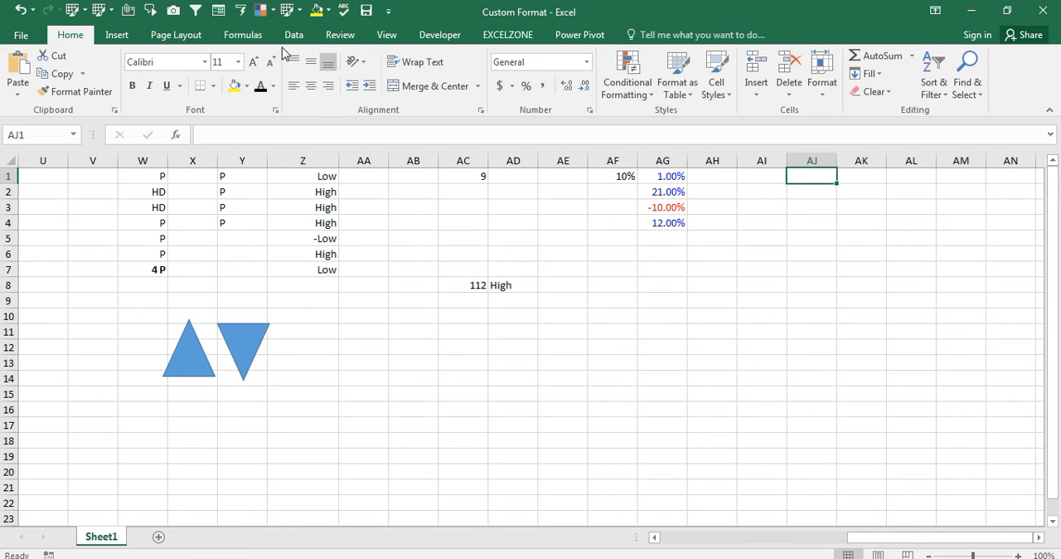
{"action": "left_click", "coordinate": [112, 35]}
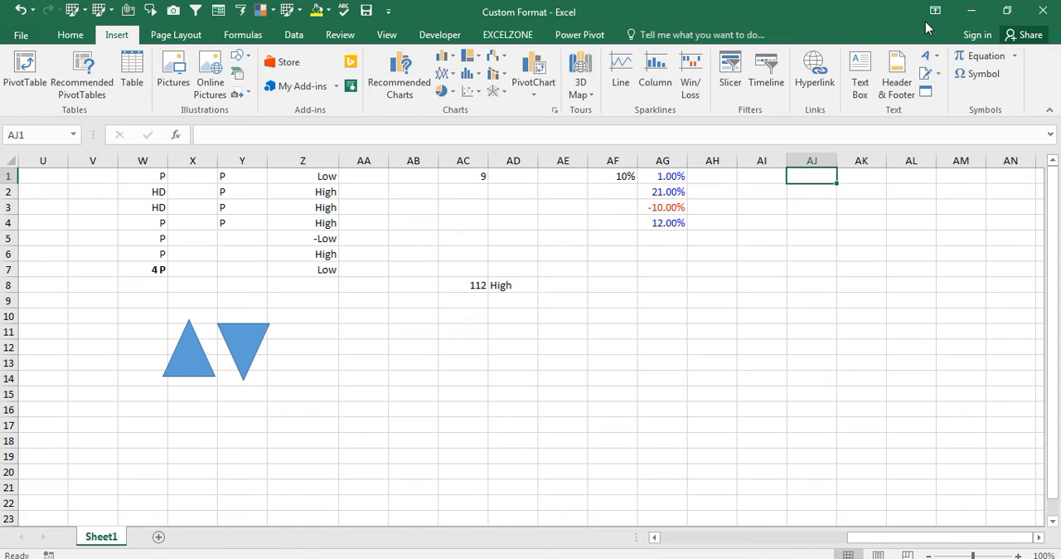
{"action": "left_click", "coordinate": [977, 76]}
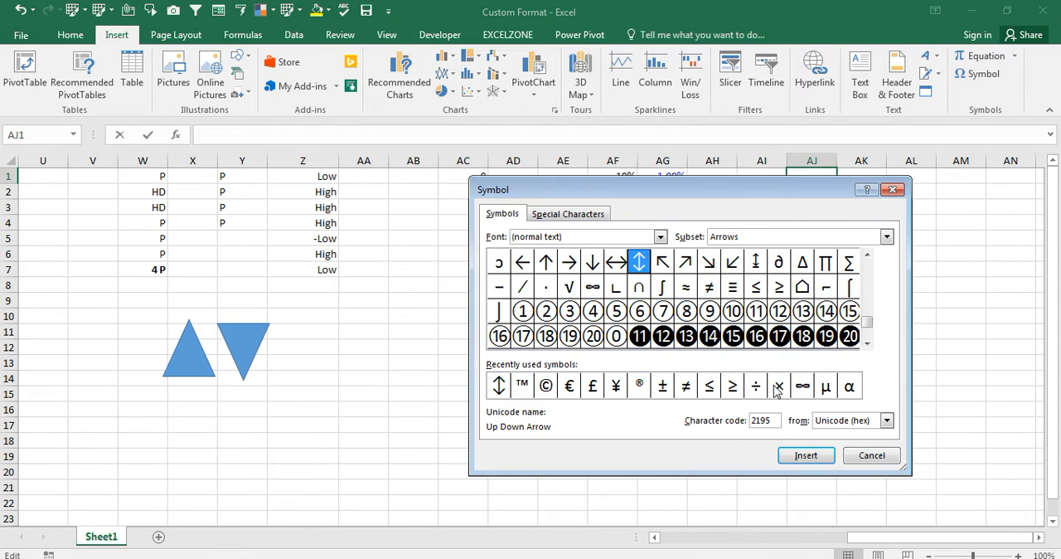
{"action": "left_click", "coordinate": [660, 238]}
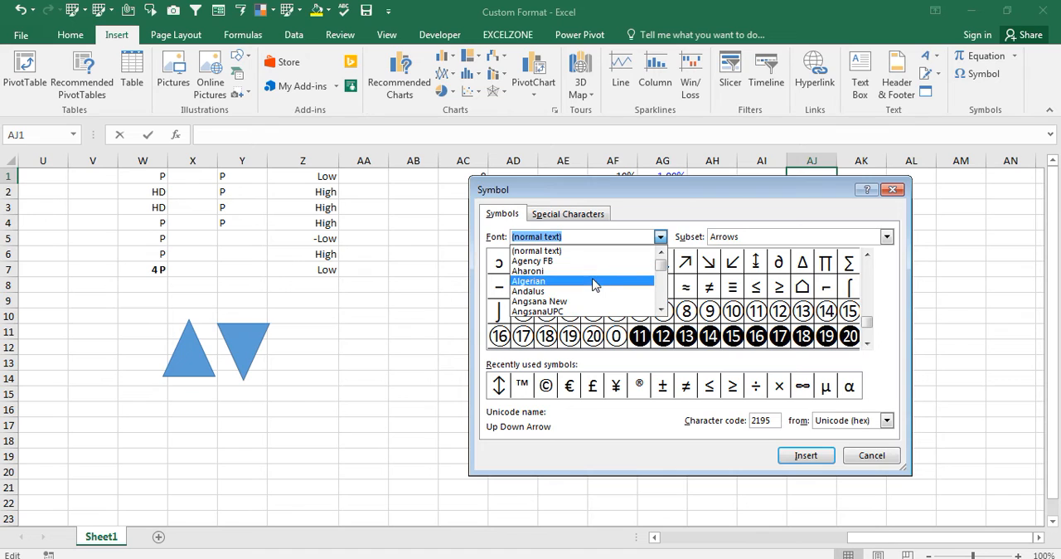
{"action": "type", "text": "ari"}
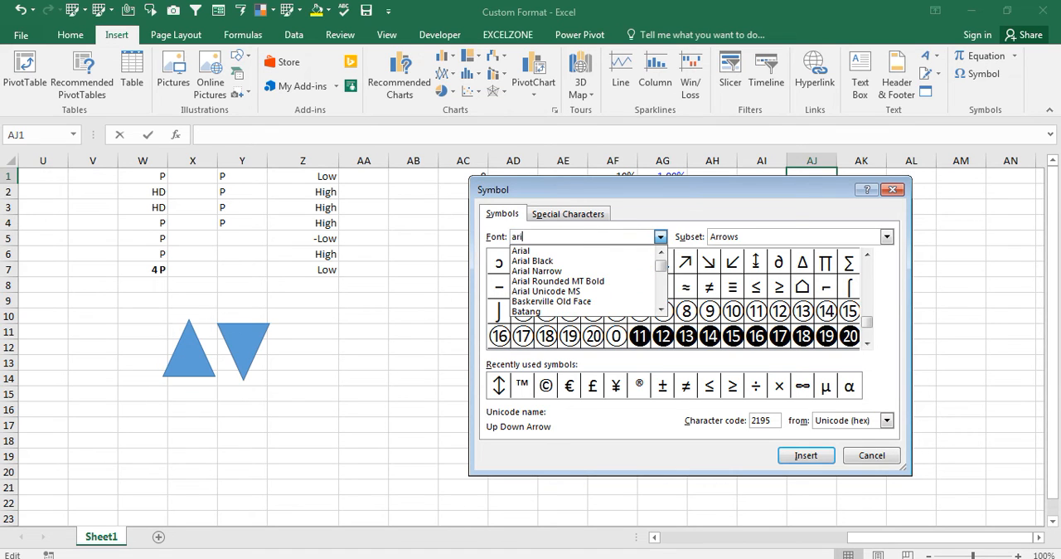
{"action": "left_click", "coordinate": [531, 251]}
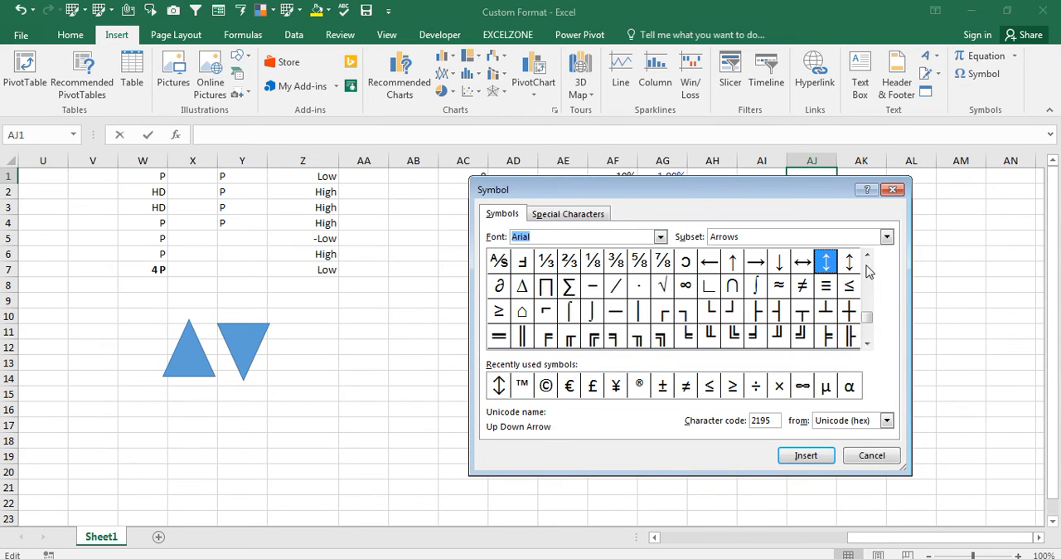
- Find the triangle symbols by switching the symbol subset to Geometric Shapes
{"action": "left_click", "coordinate": [887, 240]}
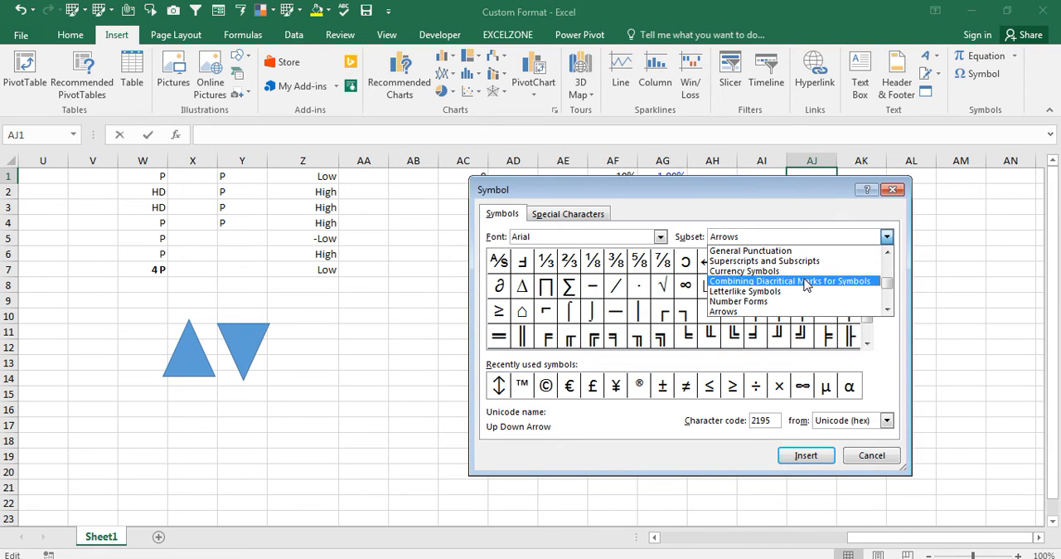
{"action": "left_click", "coordinate": [787, 313]}
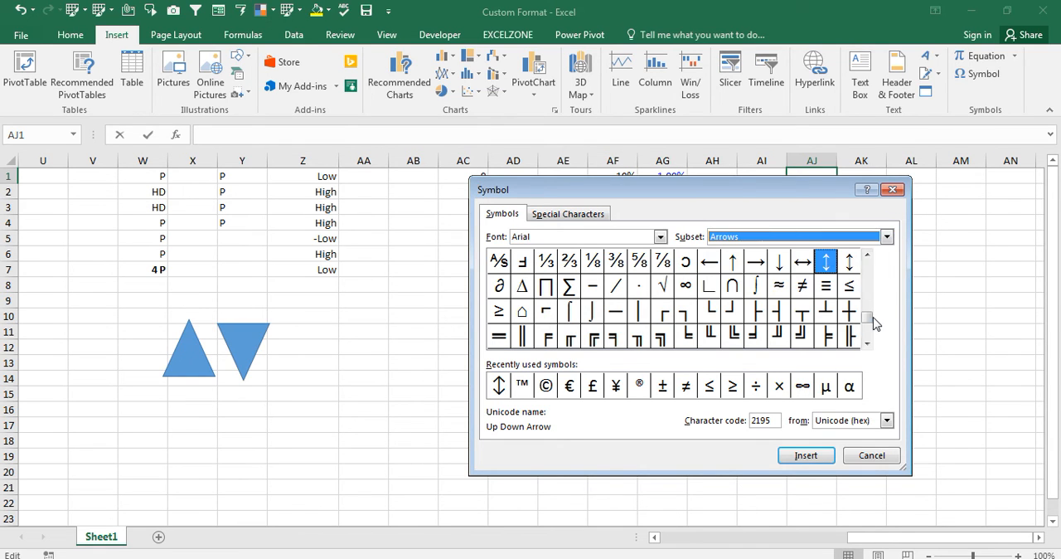
{"action": "mouse_move", "coordinate": [871, 288]}
{"action": "left_mouse_down"}
{"action": "mouse_move", "coordinate": [867, 329]}
{"action": "mouse_move", "coordinate": [868, 273]}
{"action": "left_mouse_up"}
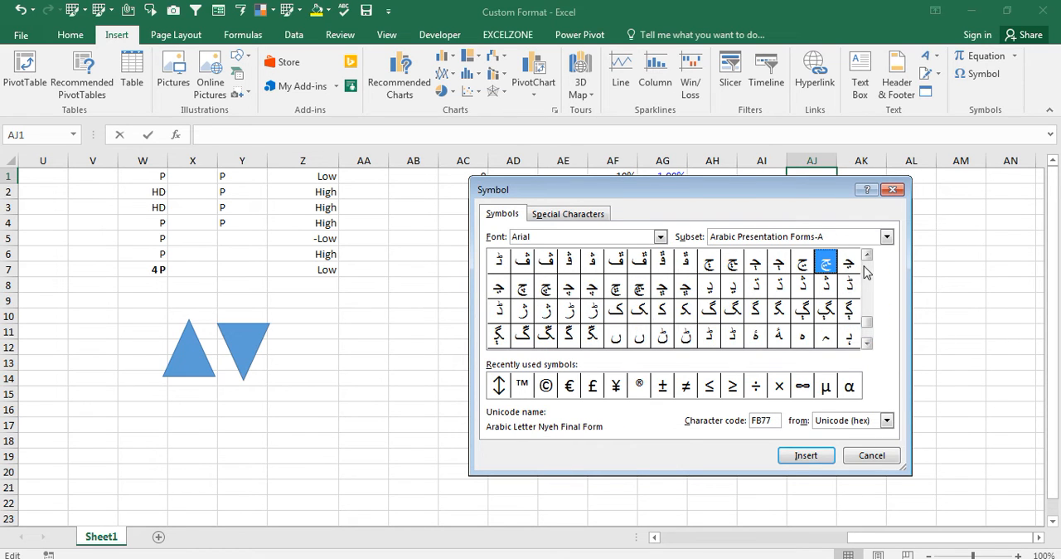
{"action": "left_click", "coordinate": [808, 236]}
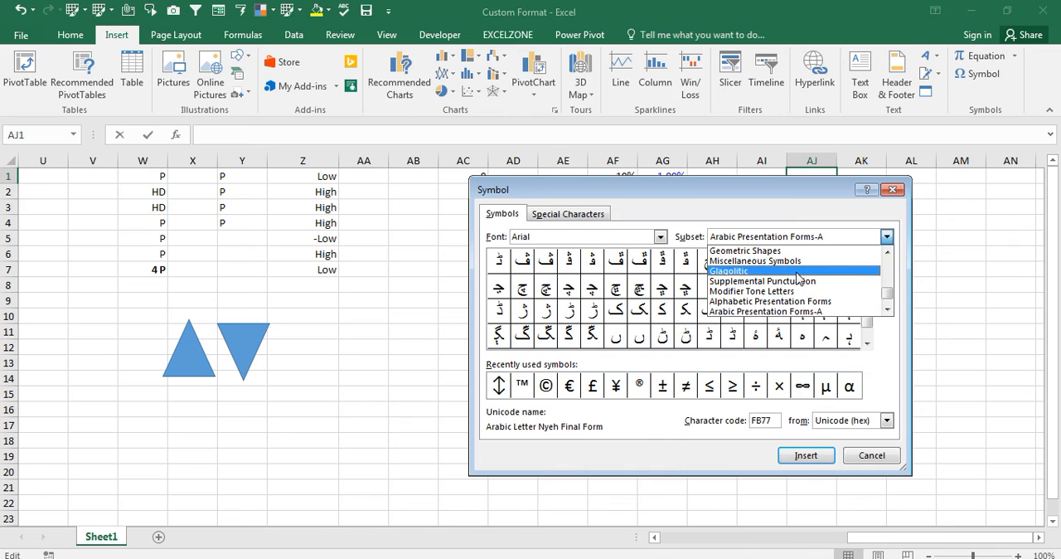
{"action": "left_click", "coordinate": [800, 272]}
{"action": "scroll", "coordinate": [804, 245], "scroll_direction": "up", "scroll_amount": 5}
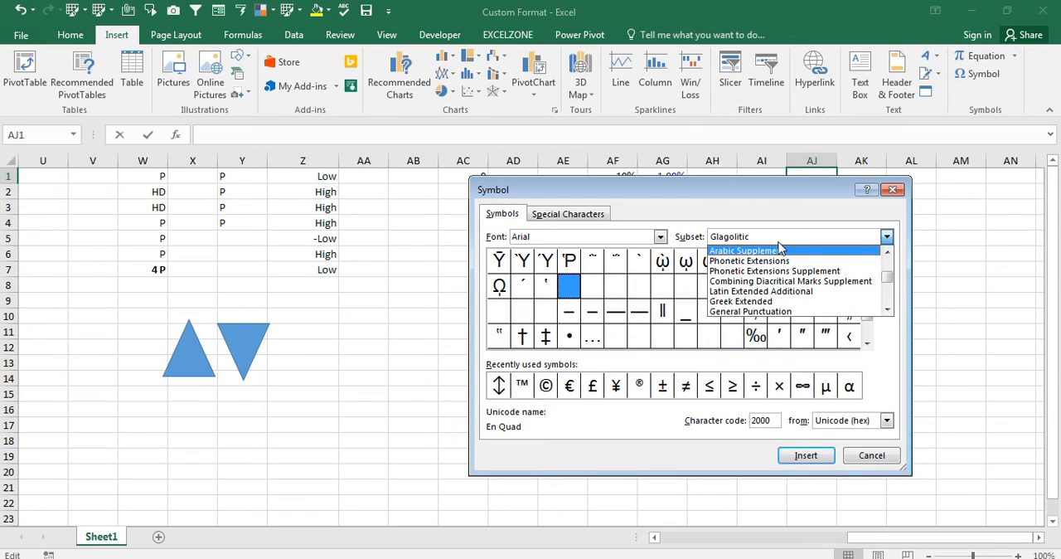
{"action": "left_click", "coordinate": [779, 241]}
{"action": "left_click", "coordinate": [778, 240]}
{"action": "scroll", "coordinate": [779, 247], "scroll_direction": "down", "scroll_amount": 9}
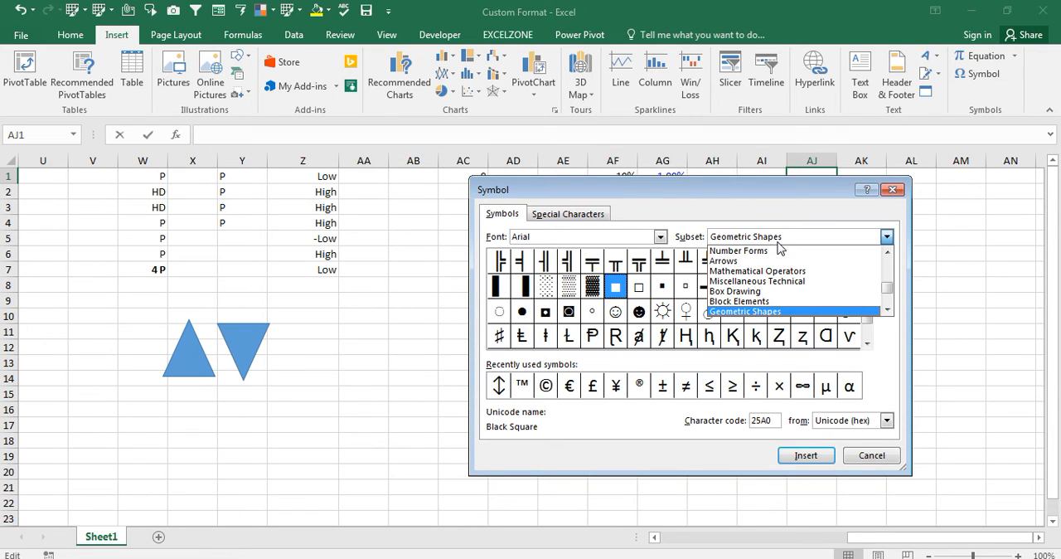
{"action": "left_click", "coordinate": [778, 242]}
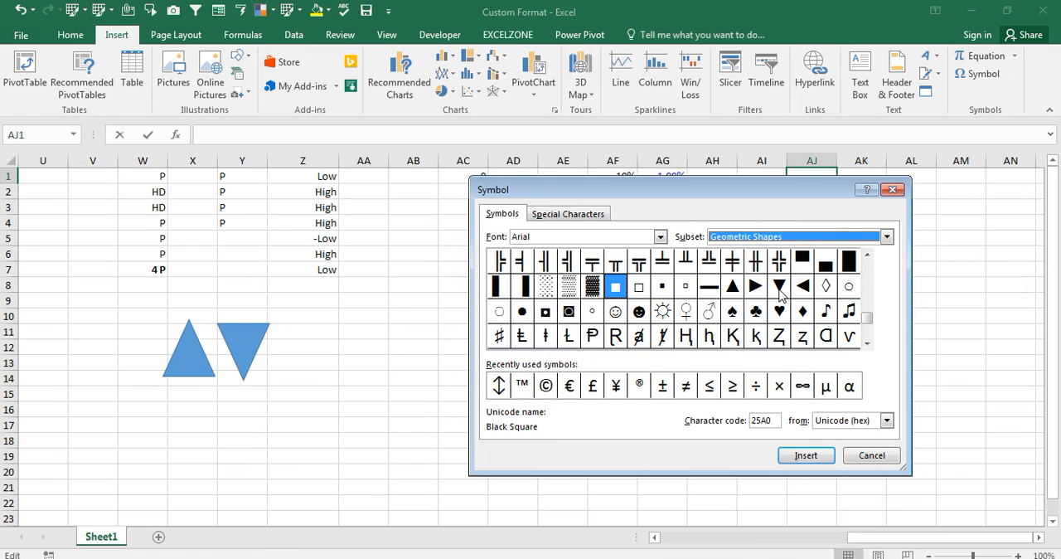
- Insert the Black Up-Pointing Triangle symbol (character code 25B2) into cell AJ1
{"action": "left_click", "coordinate": [734, 287]}
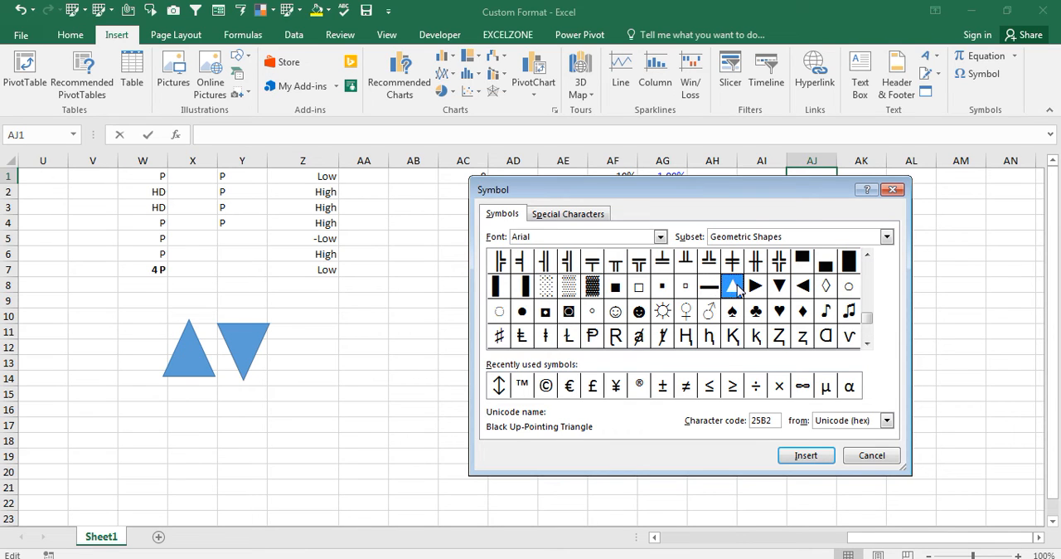
{"action": "left_click", "coordinate": [804, 455]}
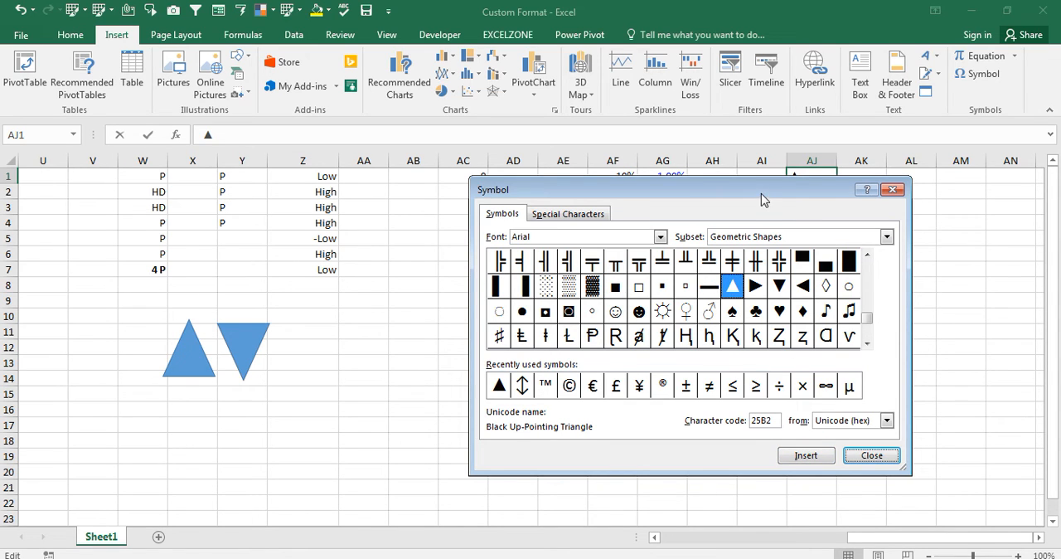
{"action": "left_click", "coordinate": [882, 458]}
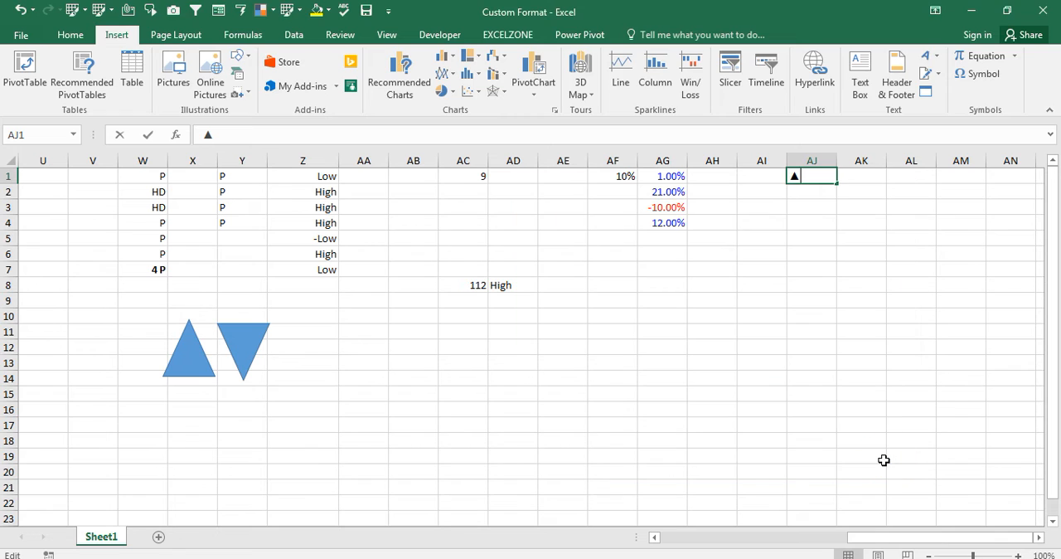
{"action": "key", "text": "Return"}
{"action": "key", "text": "ctrl+1"}
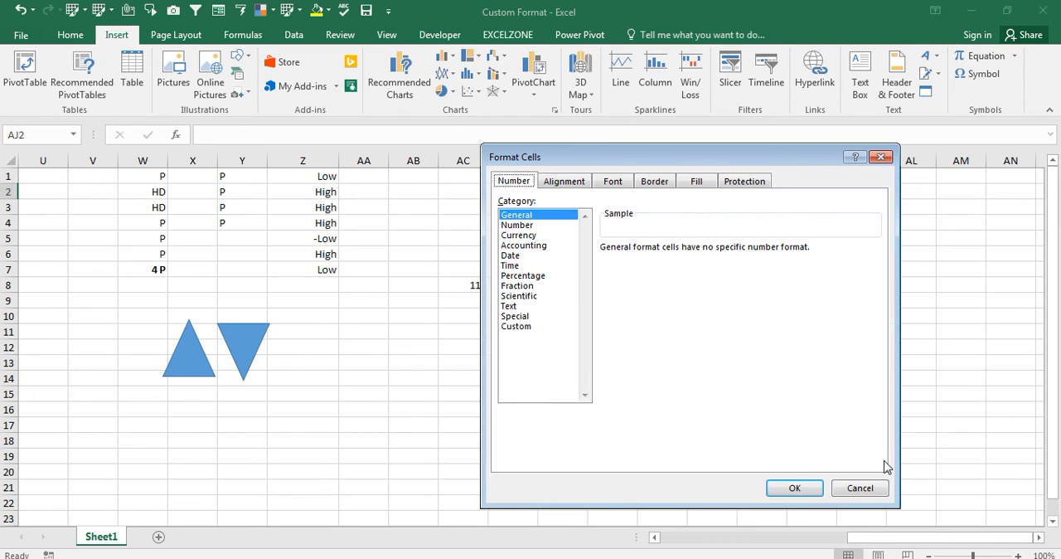
{"action": "key", "text": "Escape"}
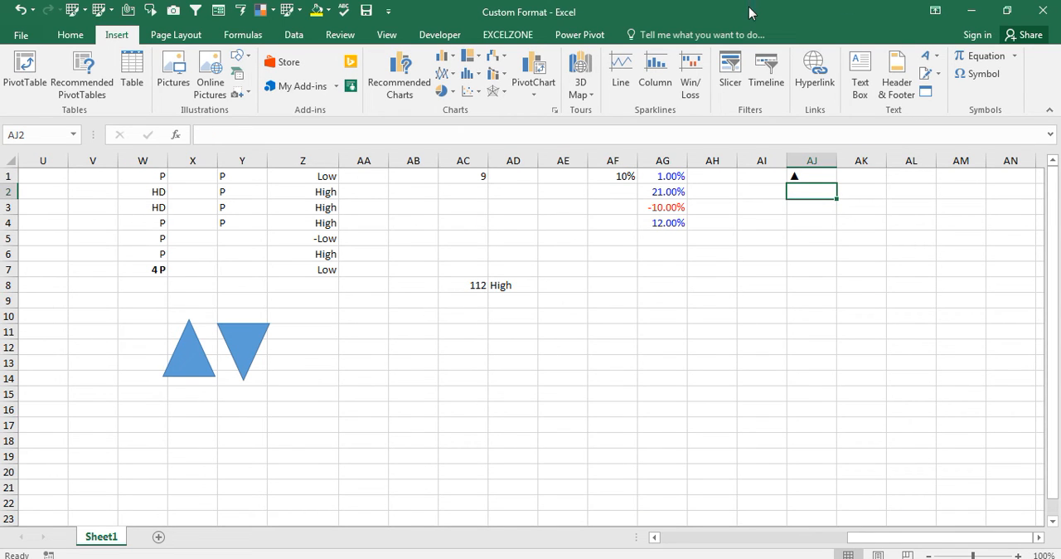
- Insert the Black Down-Pointing Triangle symbol (character code 25BC) into cell AJ2
{"action": "left_click", "coordinate": [986, 83]}
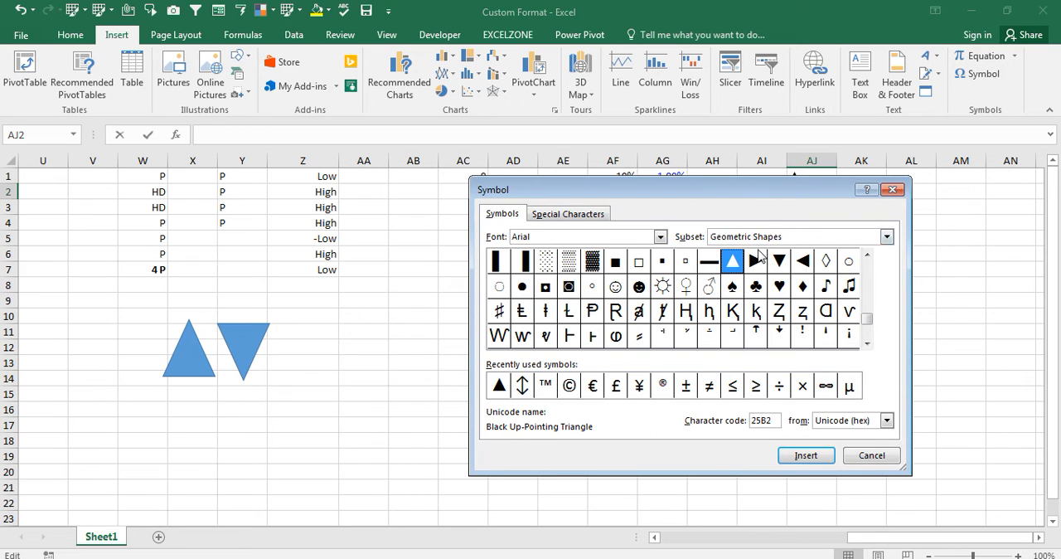
{"action": "left_click", "coordinate": [779, 262]}
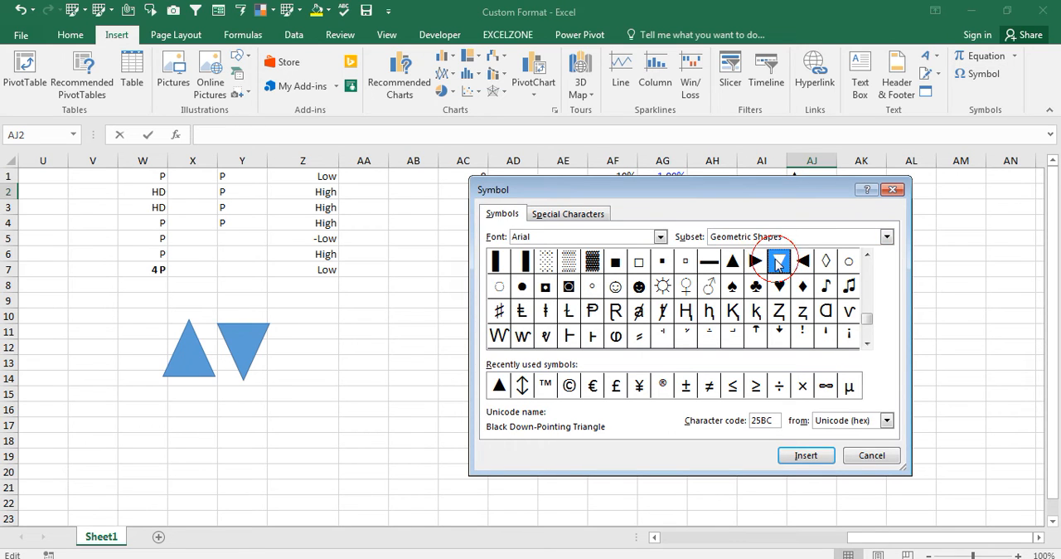
{"action": "left_click", "coordinate": [798, 458]}
{"action": "left_click", "coordinate": [890, 460]}
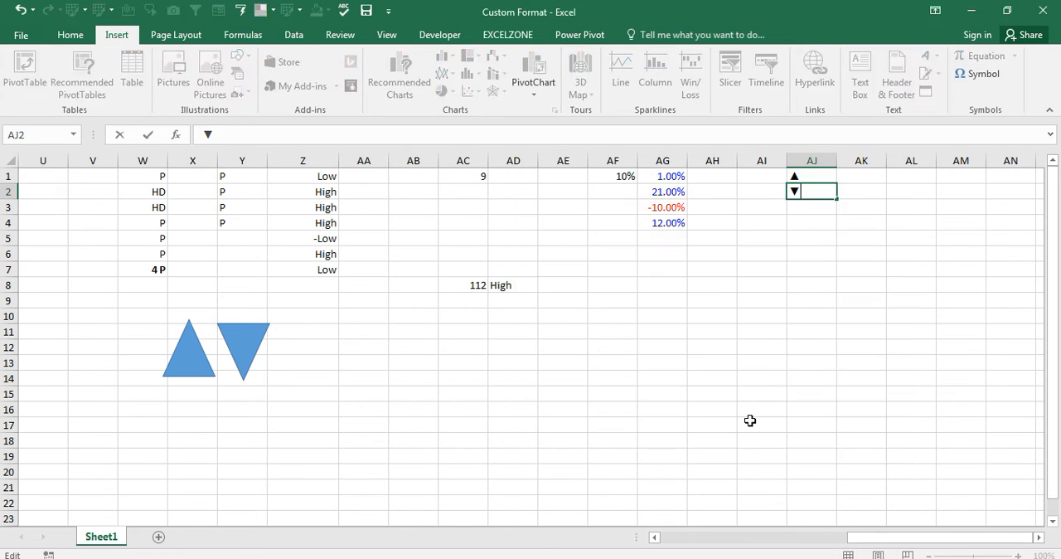
{"action": "left_click", "coordinate": [749, 421]}
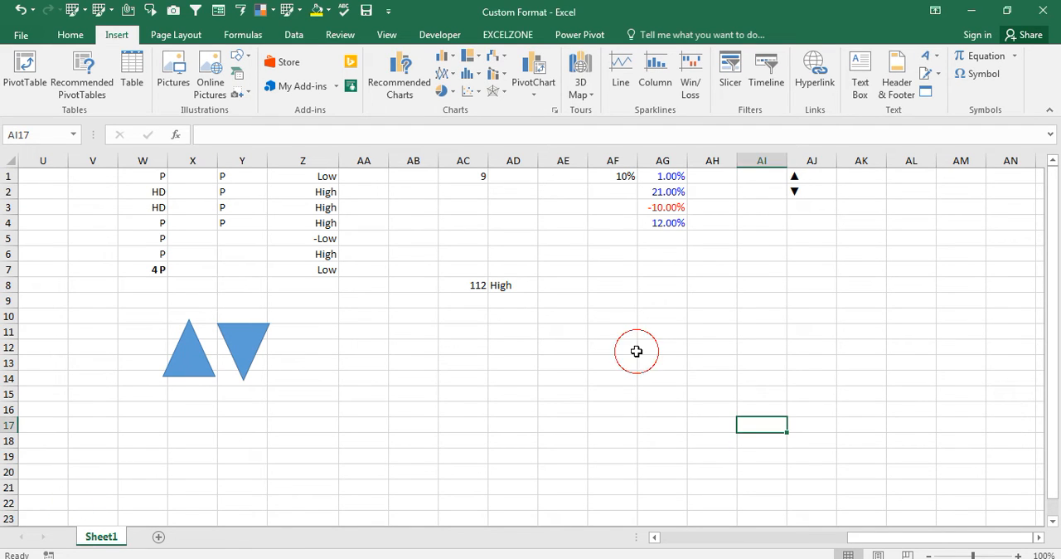
{"action": "key", "text": "ctrl+Up"}
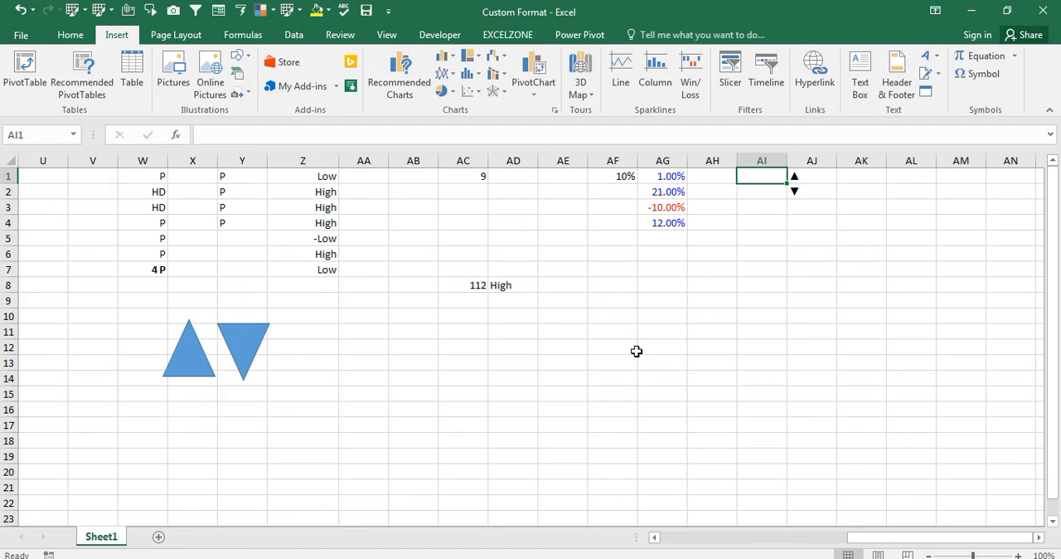
{"action": "key", "text": "Right"}
{"action": "key", "text": "Right"}
{"action": "key", "text": "Right"}
{"action": "key", "text": "Right"}
{"action": "key", "text": "Right"}
{"action": "key", "text": "Right"}
{"action": "key", "text": "Right"}
{"action": "key", "text": "Right"}
{"action": "key", "text": "Right"}
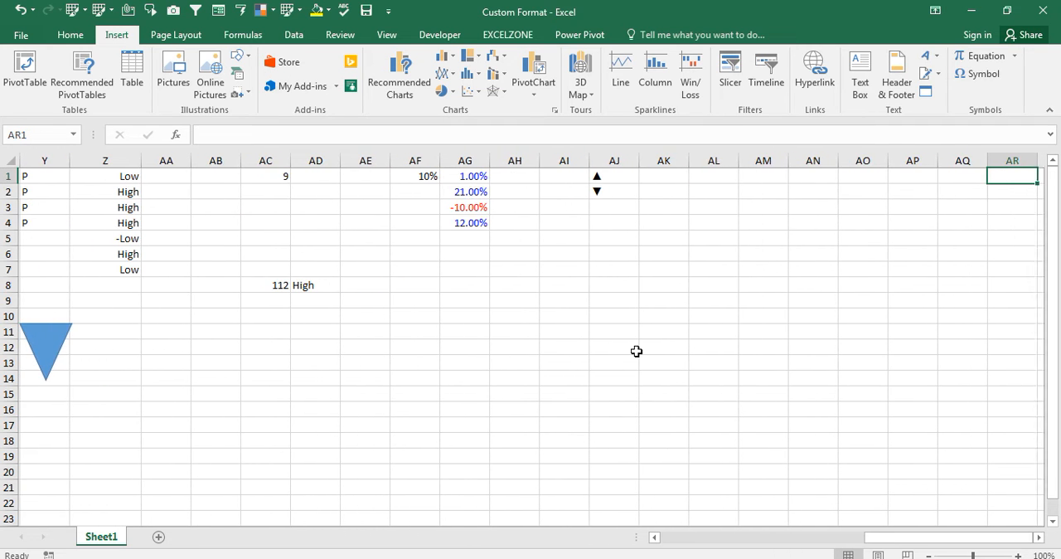
{"action": "key", "text": "Right"}
{"action": "key", "text": "Right"}
{"action": "key", "text": "Right"}
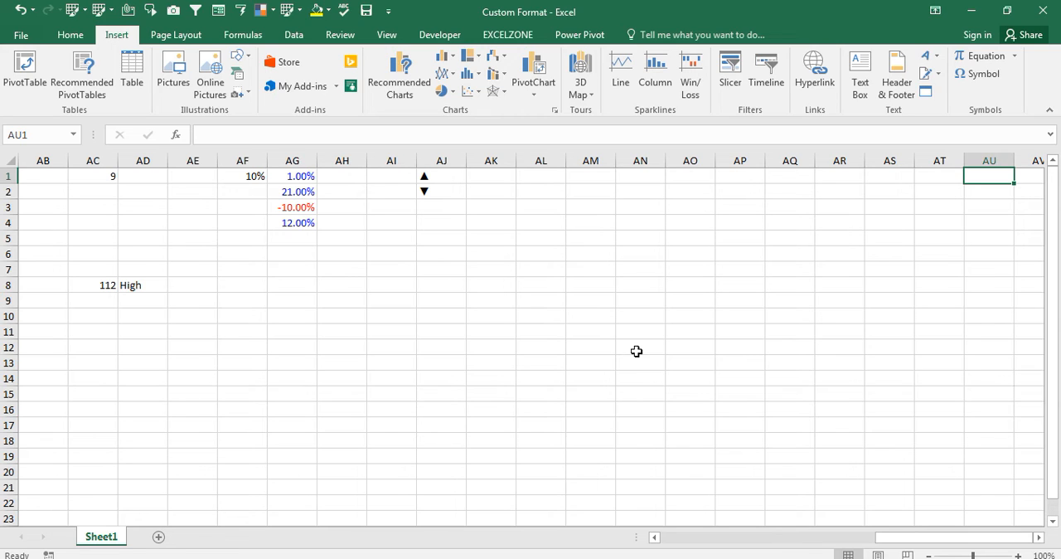
{"action": "key", "text": "Left"}
{"action": "key", "text": "Left"}
{"action": "key", "text": "Left"}
{"action": "key", "text": "Left"}
{"action": "key", "text": "Left"}
{"action": "key", "text": "Left"}
{"action": "key", "text": "Left"}
{"action": "key", "text": "Left"}
{"action": "key", "text": "Left"}
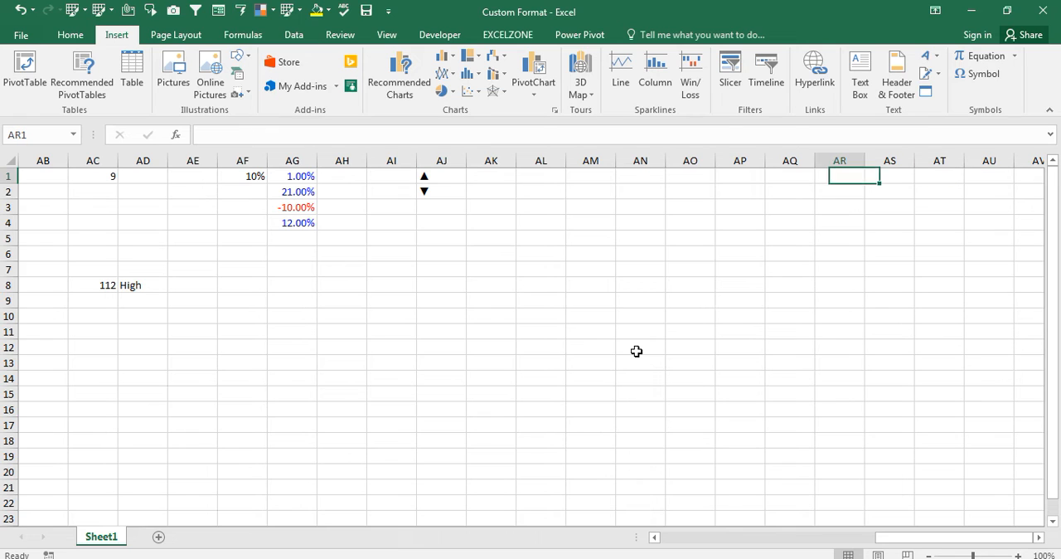
{"action": "key", "text": "Left"}
{"action": "key", "text": "Left"}
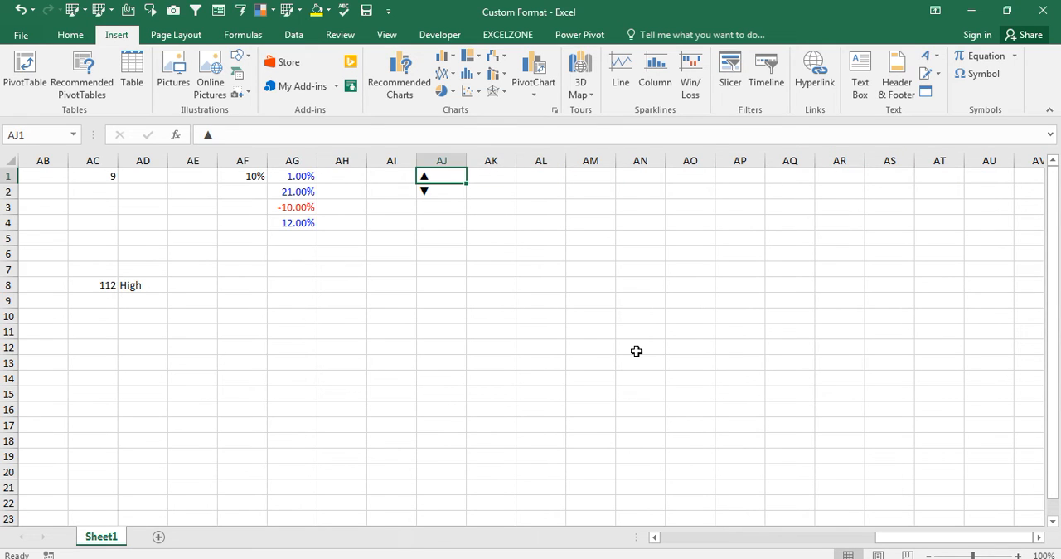
{"action": "left_click", "coordinate": [438, 195]}
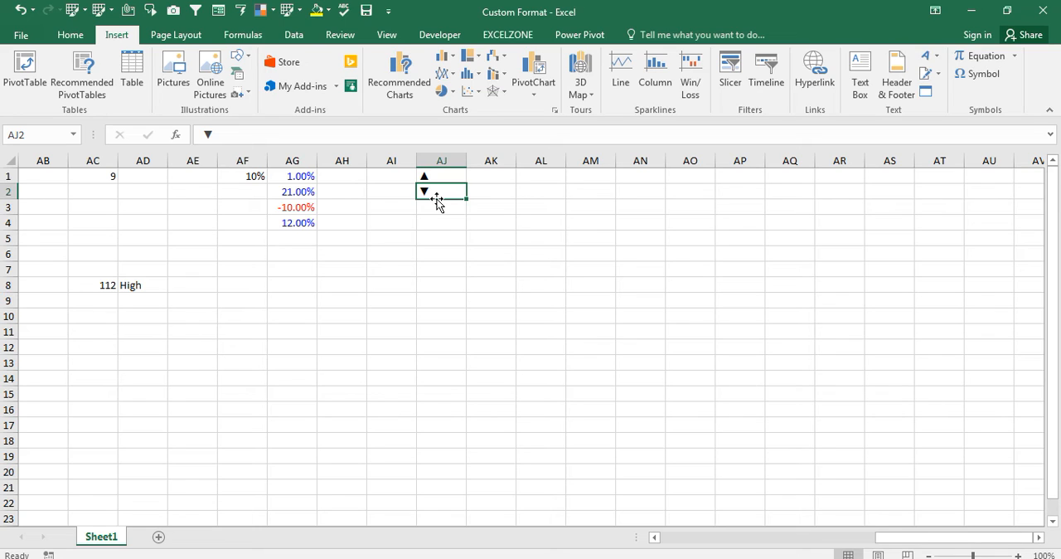
- Enter 1 in cell AK1 and -1 in cell AK2, beside the triangle symbols
{"action": "key", "text": "Up"}
{"action": "key", "text": "Right"}
{"action": "key", "text": "Right"}
{"action": "key", "text": "Right"}
{"action": "key", "text": "Left"}
{"action": "key", "text": "Left"}
{"action": "type", "text": "1"}
{"action": "key", "text": "Return"}
{"action": "key", "text": "Up"}
{"action": "key", "text": "Left"}
{"action": "key", "text": "Down"}
{"action": "key", "text": "Right"}
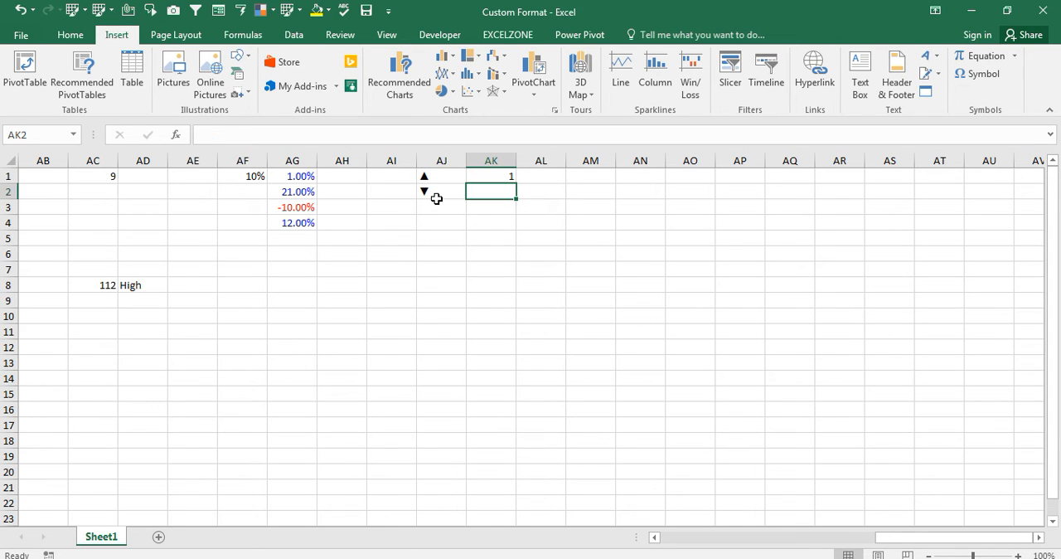
{"action": "type", "text": "-1"}
{"action": "key", "text": "Return"}
- Start an IF formula in cell AM1 that tests whether AK1 is greater than 1
{"action": "key", "text": "Up"}
{"action": "key", "text": "Up"}
{"action": "key", "text": "Left"}
{"action": "key", "text": "Left"}
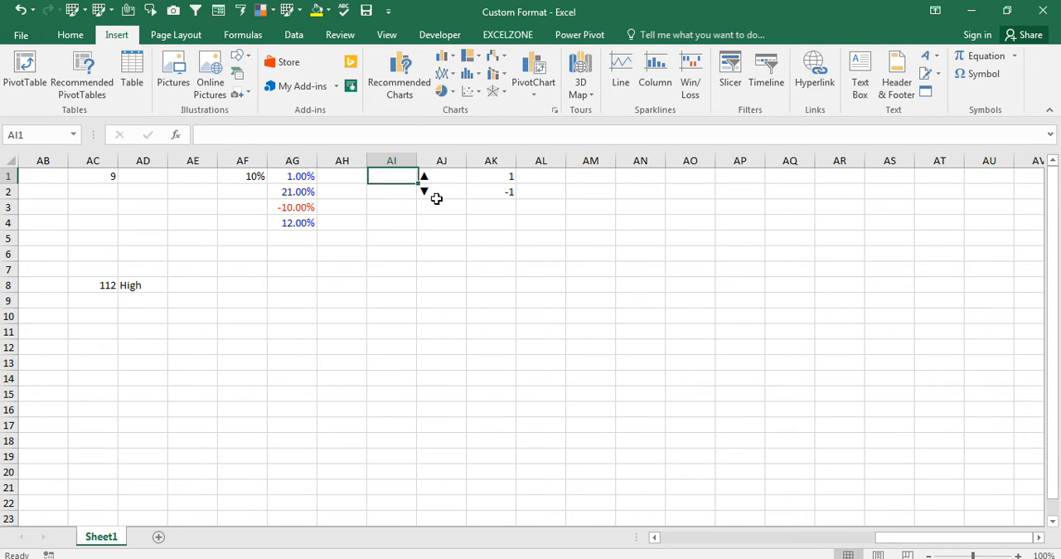
{"action": "key", "text": "Right"}
{"action": "key", "text": "Right"}
{"action": "key", "text": "Right"}
{"action": "key", "text": "Right"}
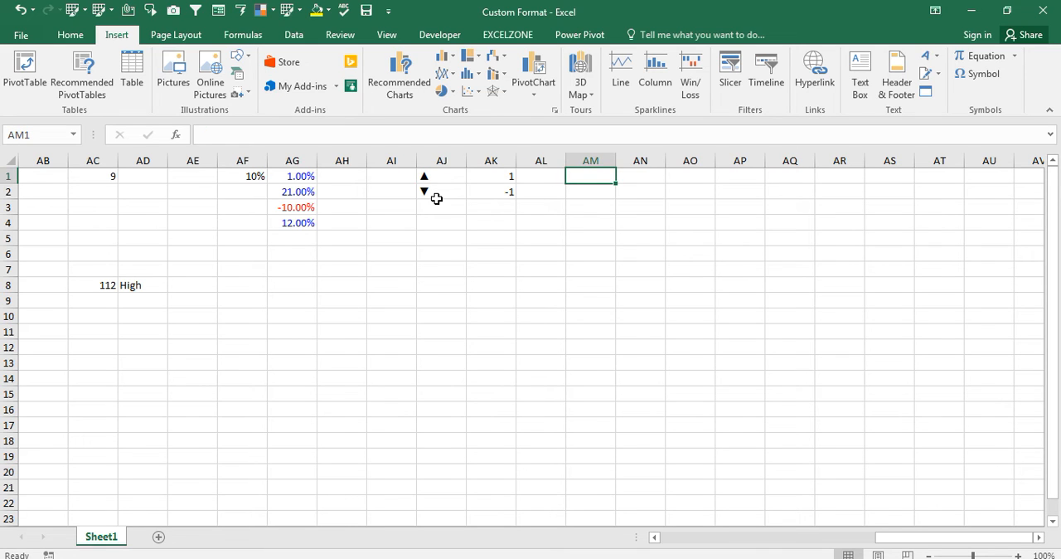
{"action": "type", "text": "=i"}
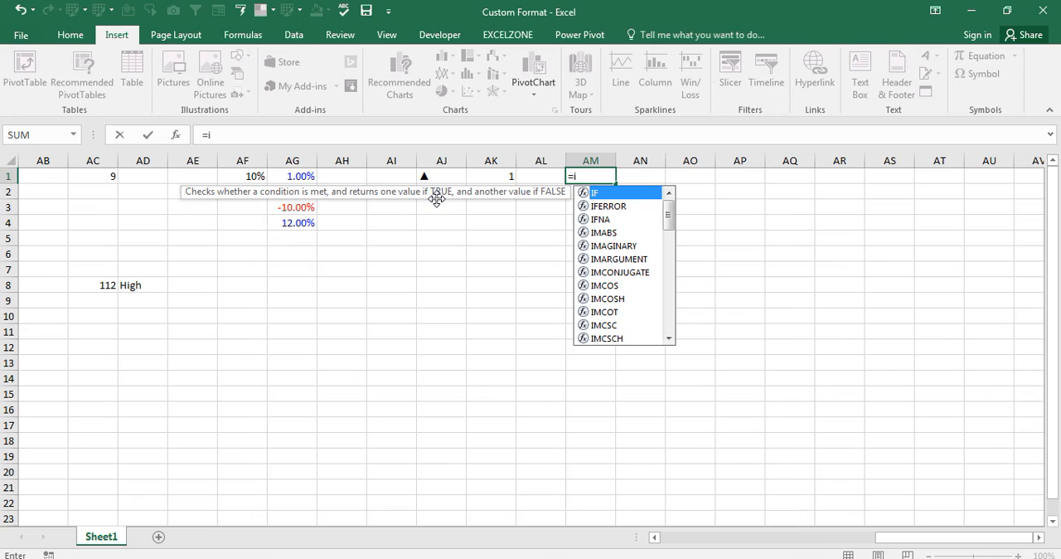
{"action": "key", "text": "Tab"}
{"action": "key", "text": "Left"}
{"action": "key", "text": "Left"}
{"action": "type", "text": ">1,\""}
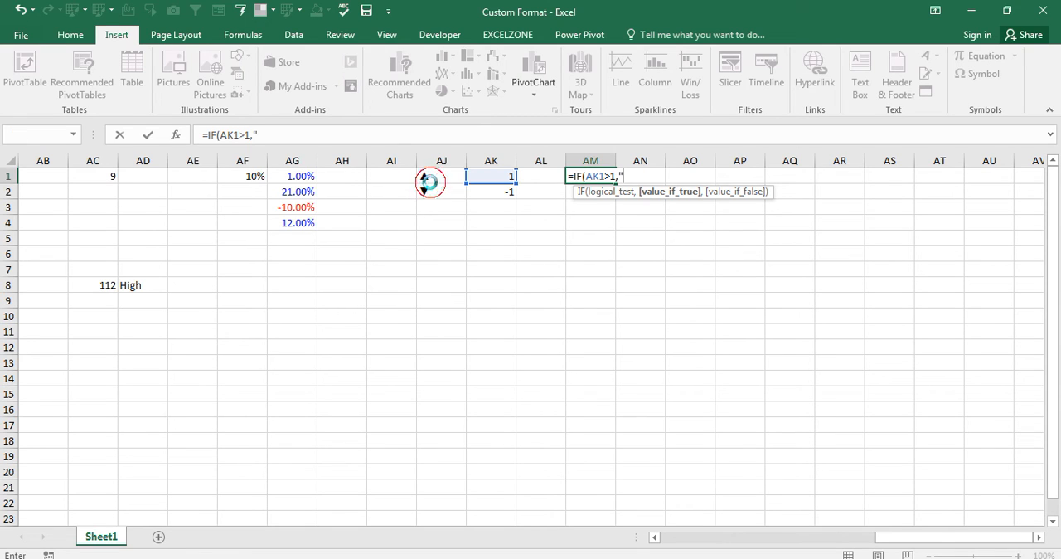
- Remove the stray quotation mark from the IF formula and return AJ1 if true, AJ2 if false
{"action": "key", "text": "Return"}
{"action": "left_click", "coordinate": [569, 346]}
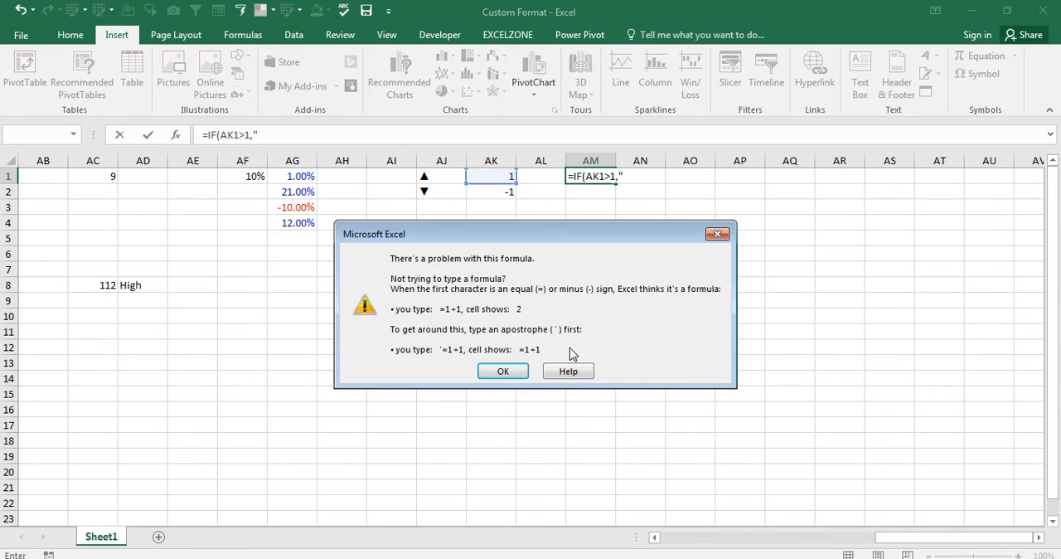
{"action": "left_click", "coordinate": [722, 236]}
{"action": "key", "text": "BackSpace"}
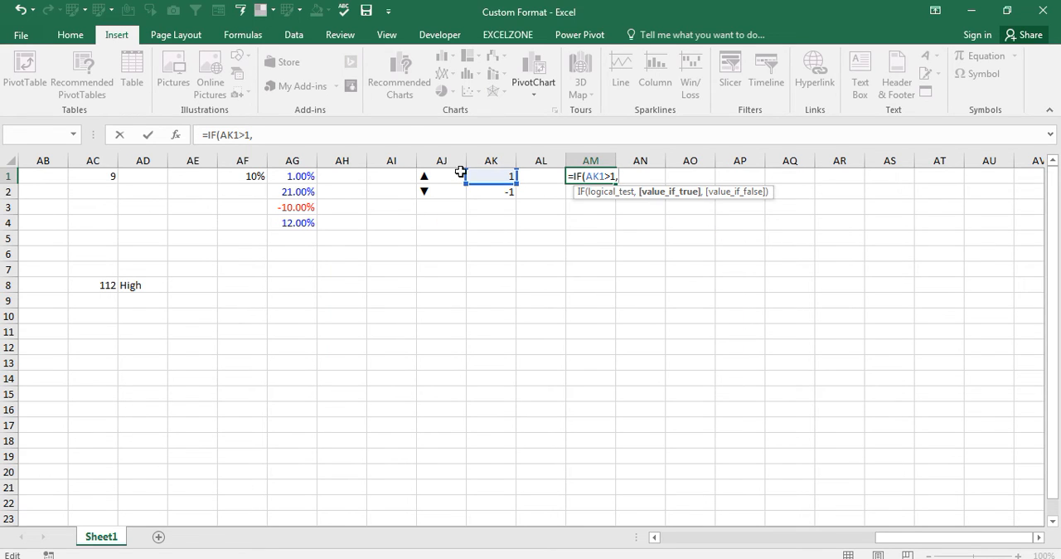
{"action": "left_click", "coordinate": [427, 176]}
{"action": "type", "text": ","}
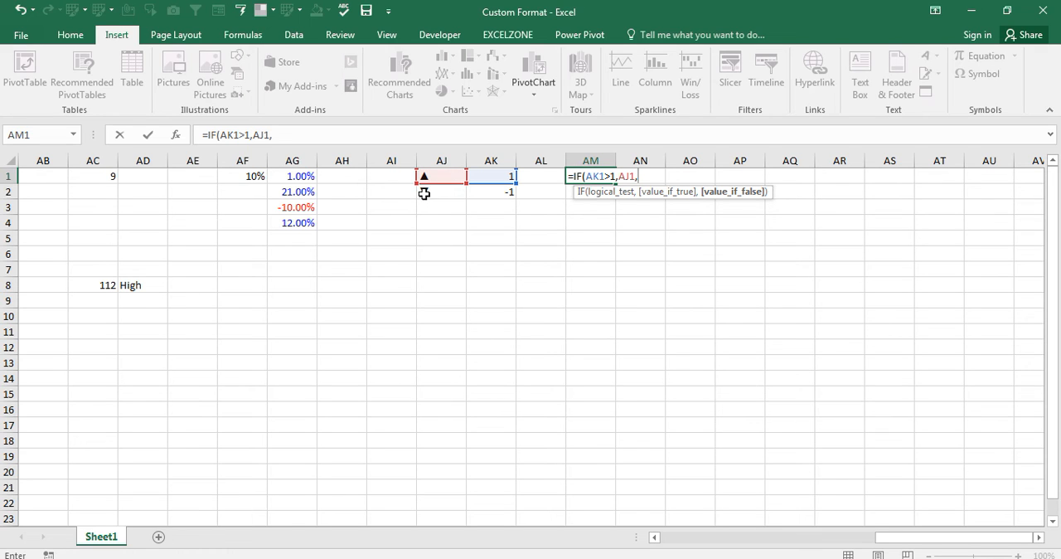
{"action": "left_click", "coordinate": [424, 193]}
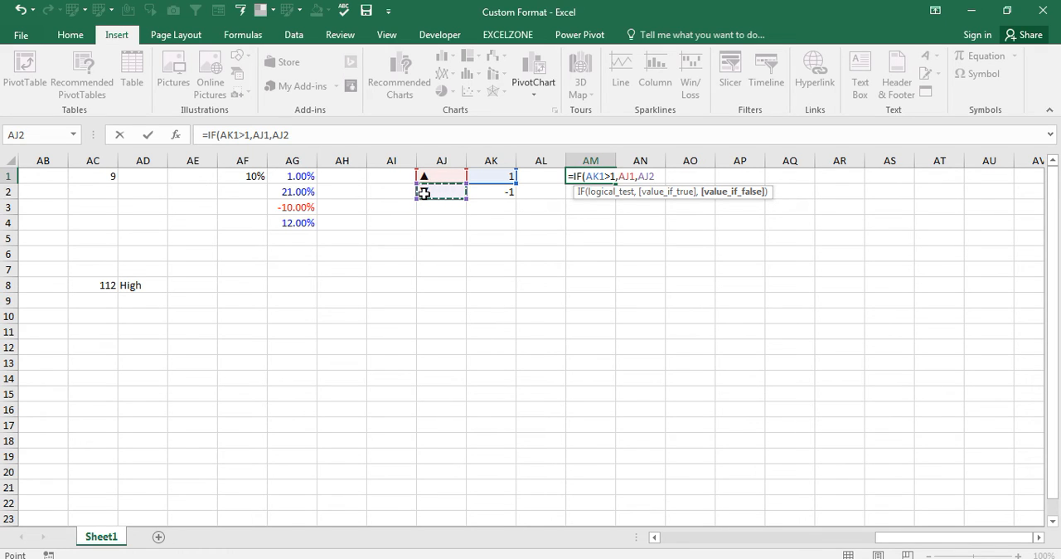
- Change the formula's comparison to greater than or equal, making it =IF(AK1>=1,AJ1,AJ2), and confirm it
{"action": "left_click", "coordinate": [605, 176]}
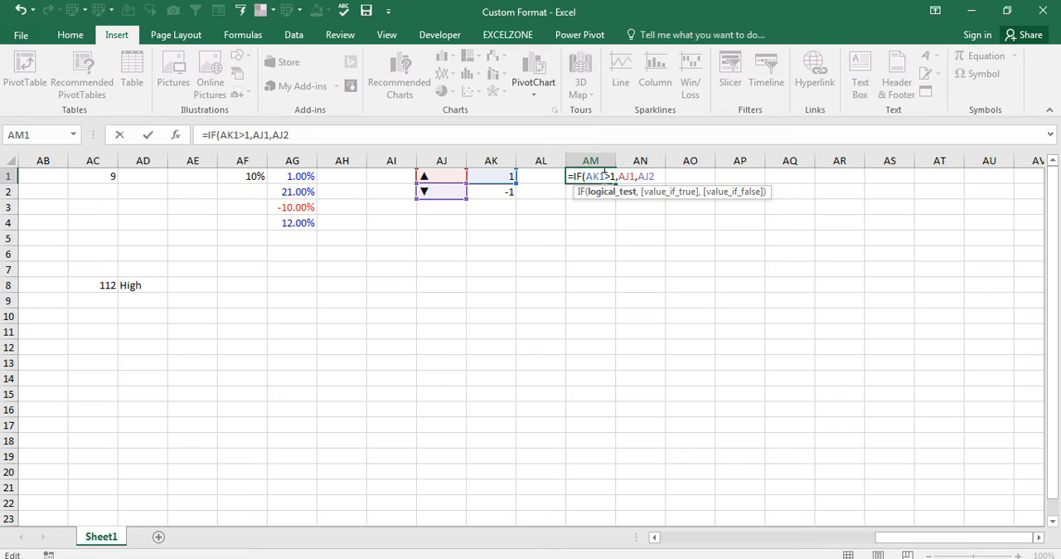
{"action": "type", "text": "="}
{"action": "key", "text": "Return"}
{"action": "key", "text": "Return"}
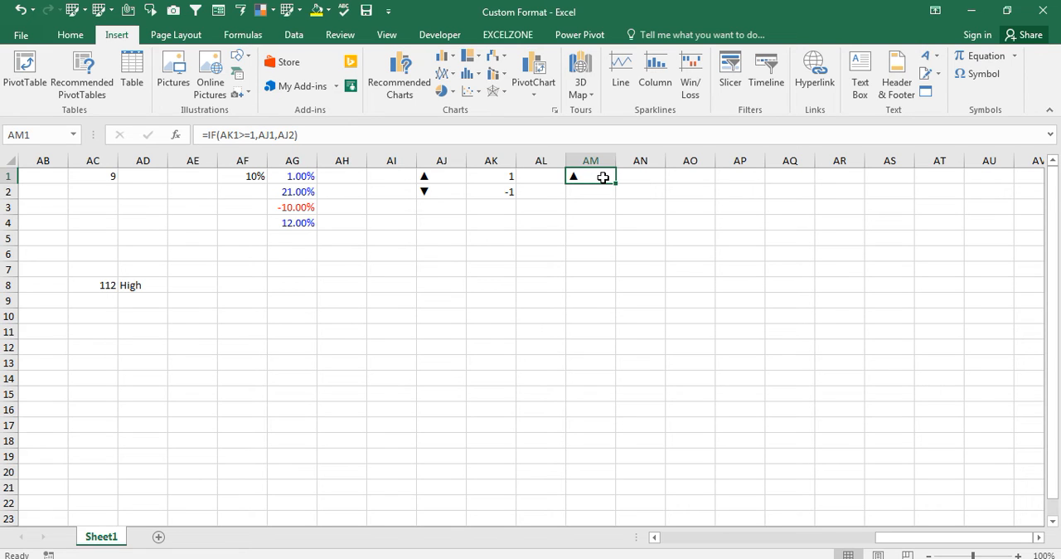
- Set the font size of the triangle result in cell AM1 to 26
{"action": "left_click", "coordinate": [73, 35]}
{"action": "left_click", "coordinate": [238, 62]}
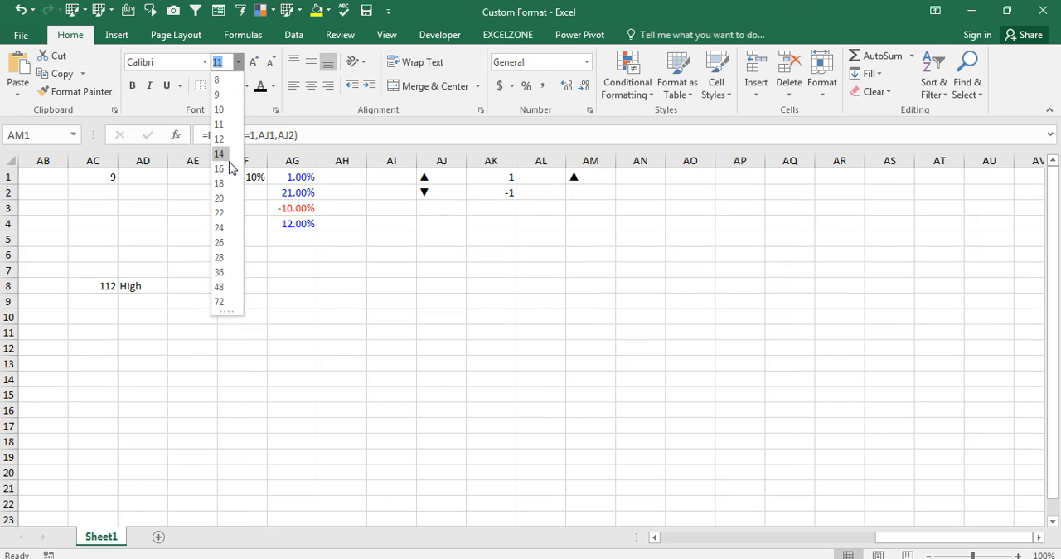
{"action": "left_click", "coordinate": [223, 240]}
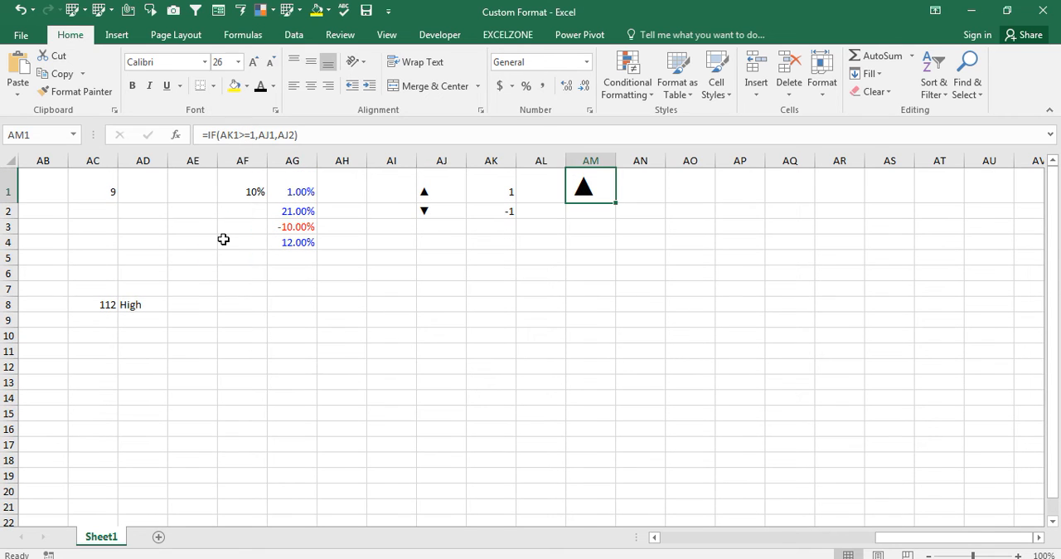
- Test the formula by setting cell AK1 to -14, and return to the triangle in AM1
{"action": "key", "text": "Left"}
{"action": "key", "text": "Left"}
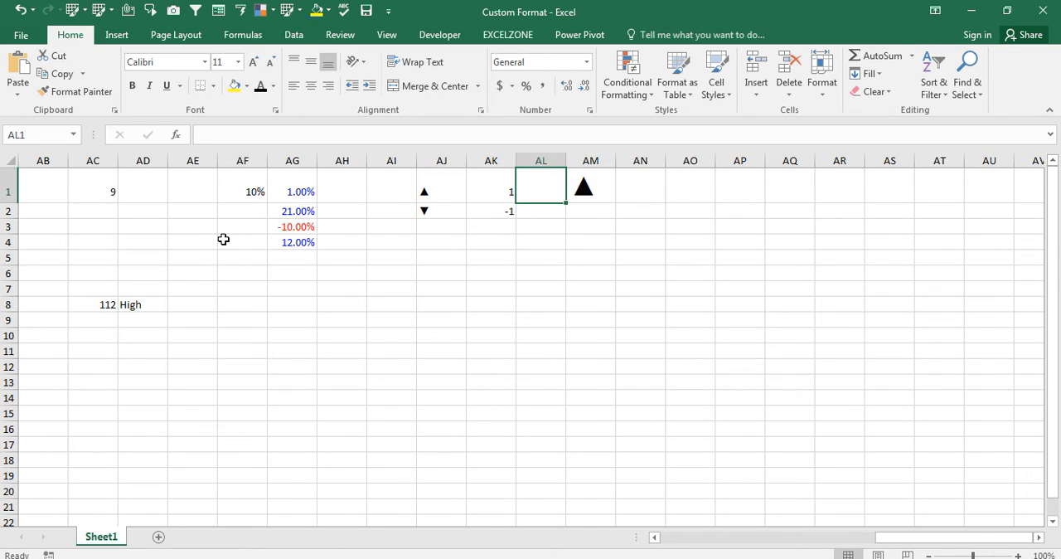
{"action": "type", "text": "-14"}
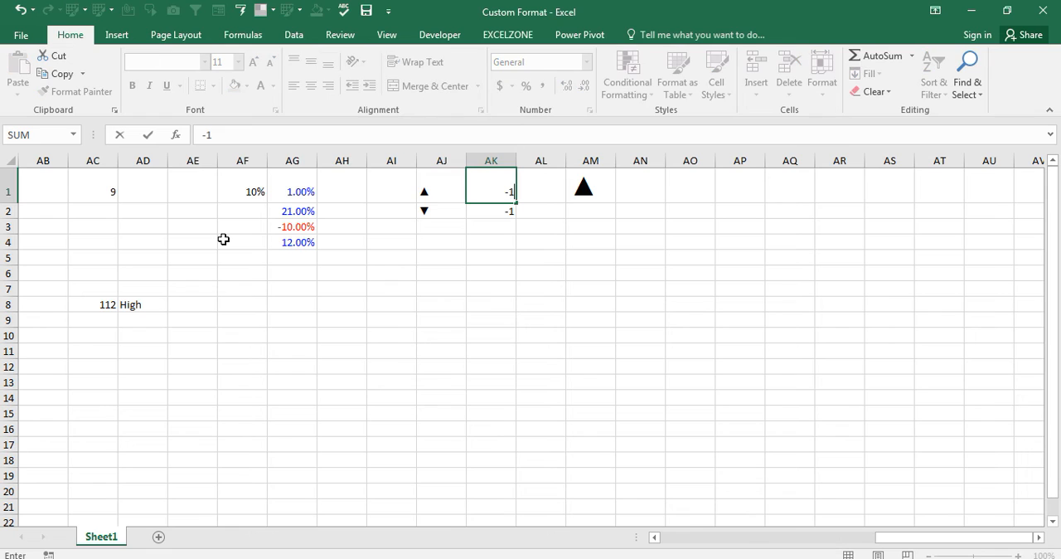
{"action": "key", "text": "Return"}
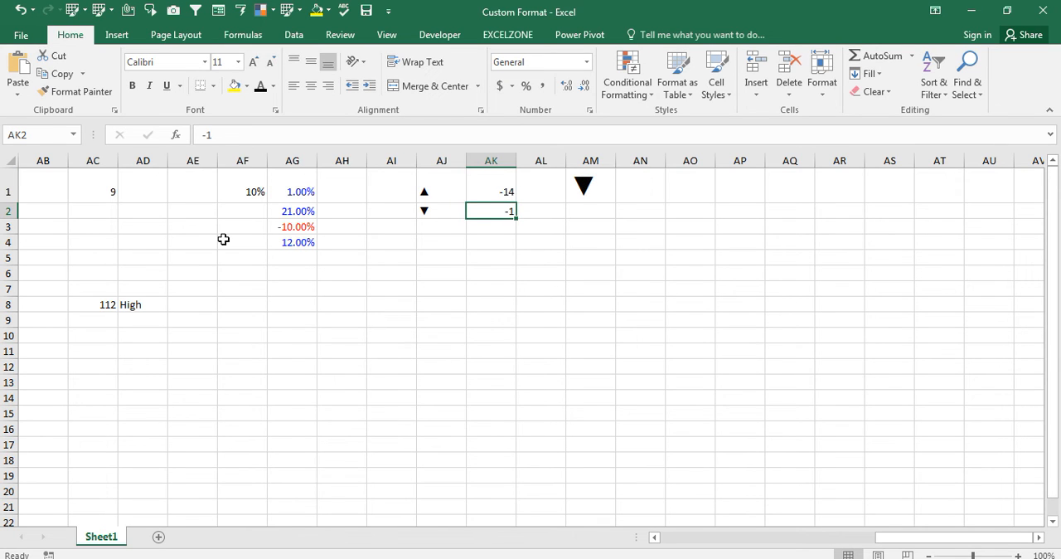
{"action": "key", "text": "Right"}
{"action": "key", "text": "Right"}
{"action": "key", "text": "Up"}
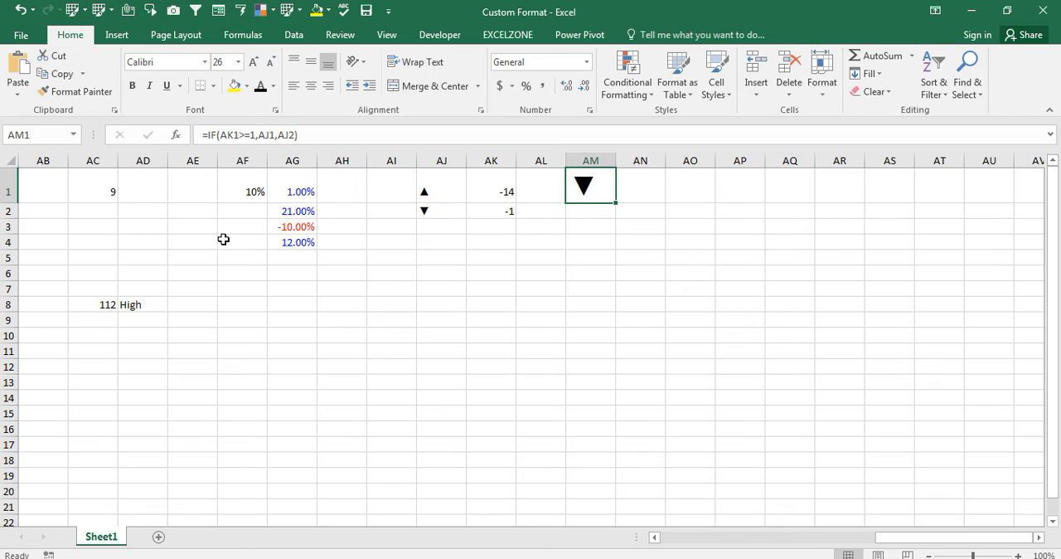
{"action": "key", "text": "Return"}
{"action": "key", "text": "Up"}
{"action": "key", "text": "Return"}
{"action": "key", "text": "Up"}
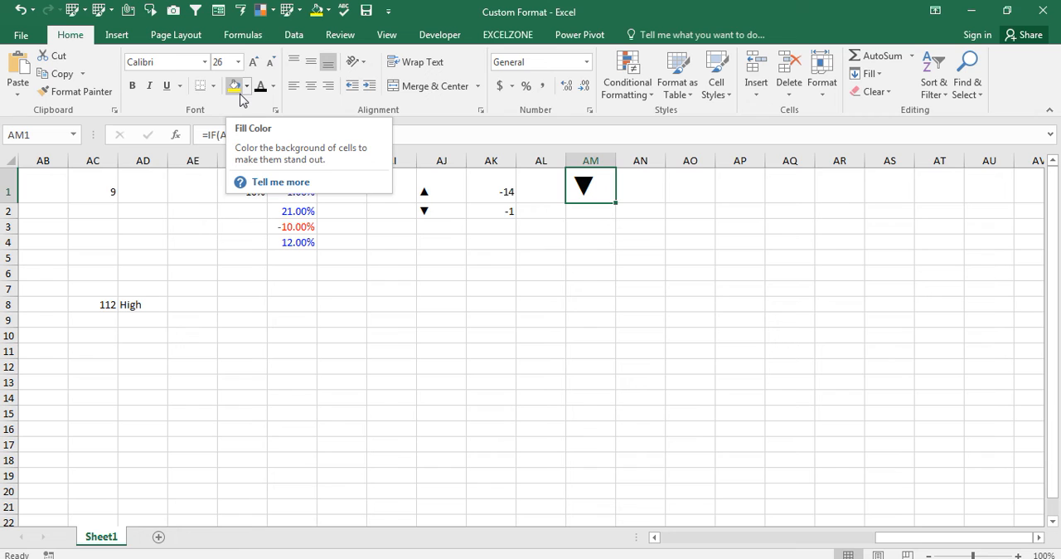
{"action": "key", "text": "ctrl+1"}
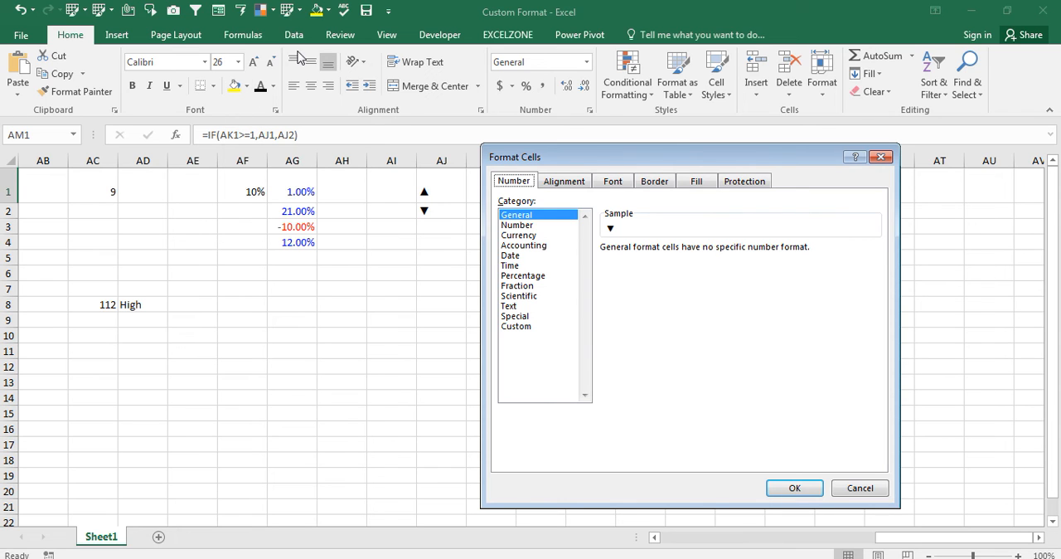
{"action": "left_click_drag", "start_coordinate": [664, 149], "coordinate": [330, 42]}
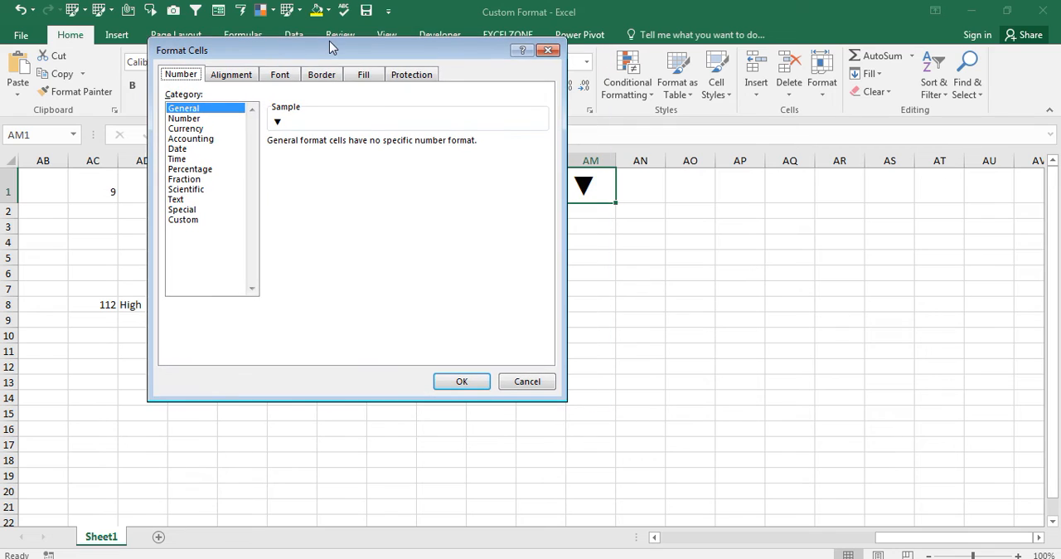
{"action": "left_click", "coordinate": [551, 51]}
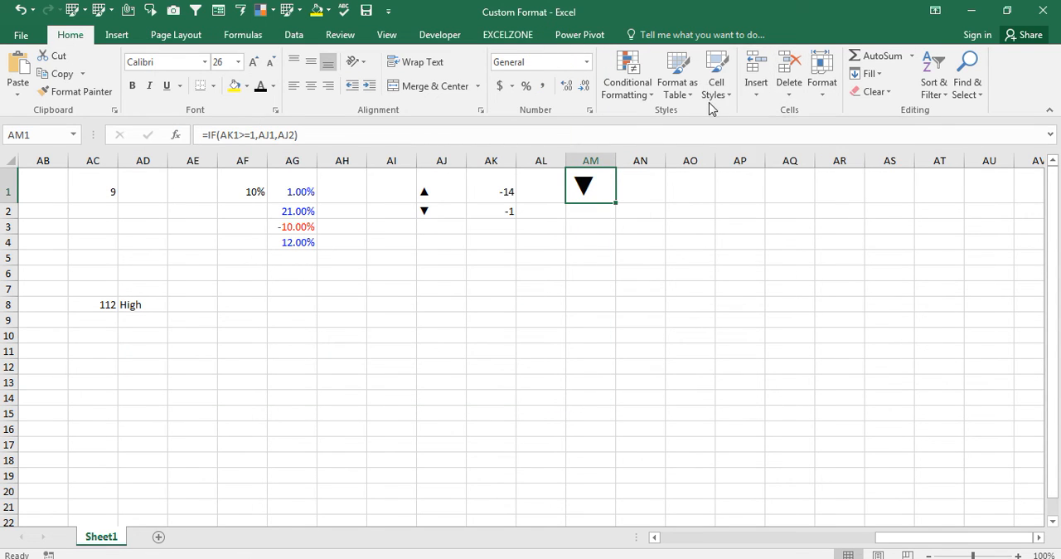
{"action": "key", "text": "ctrl+1"}
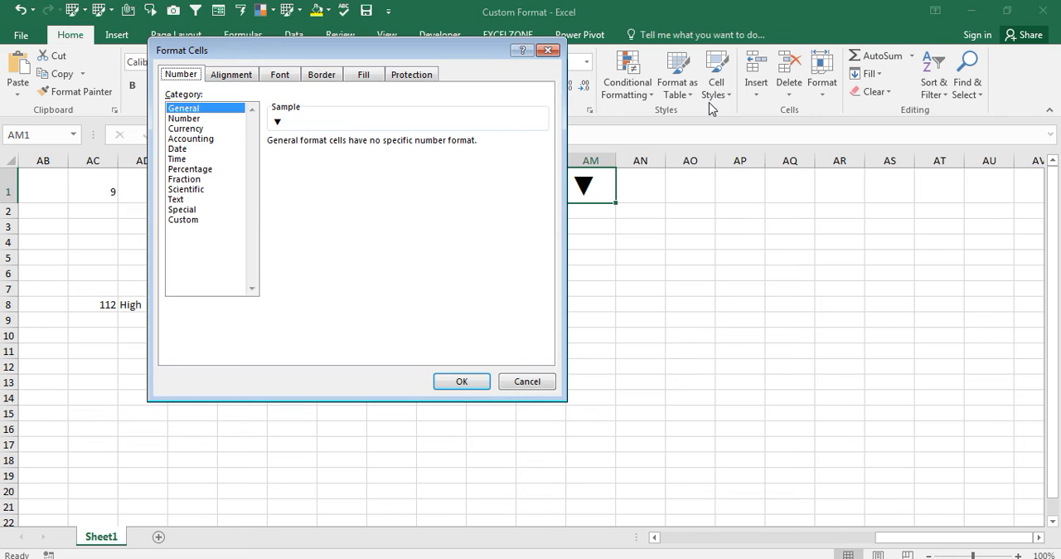
{"action": "left_click", "coordinate": [197, 219]}
{"action": "key", "text": "Escape"}
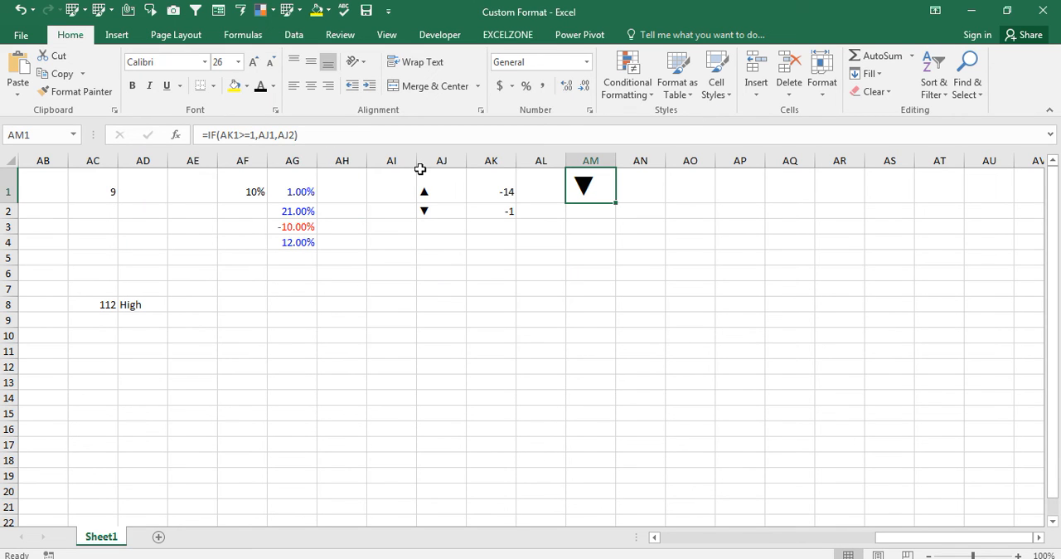
- Apply the custom number format [Green]0 to cell AM1
{"action": "key", "text": "ctrl+1"}
{"action": "left_click", "coordinate": [182, 220]}
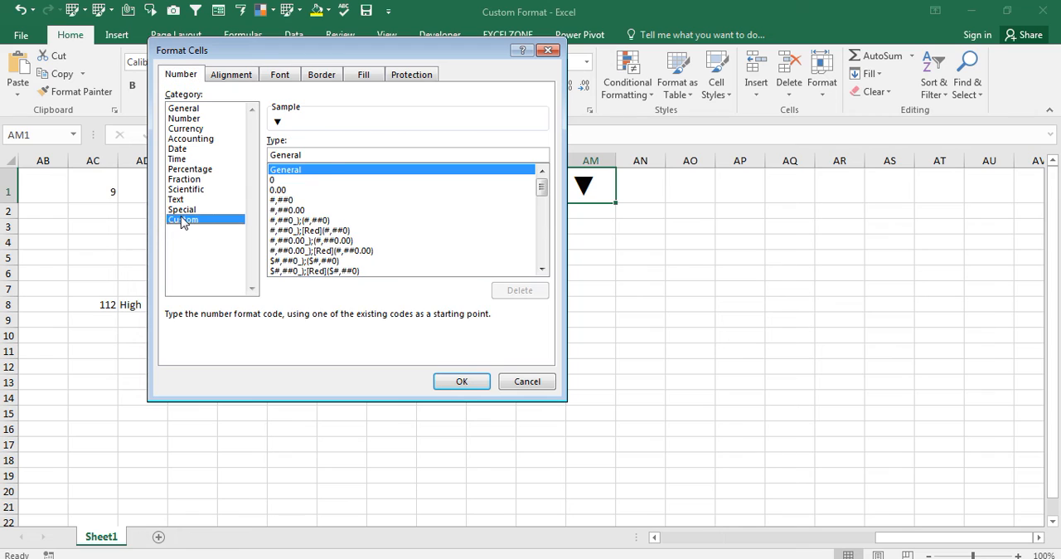
{"action": "left_click", "coordinate": [282, 180]}
{"action": "left_click", "coordinate": [305, 158]}
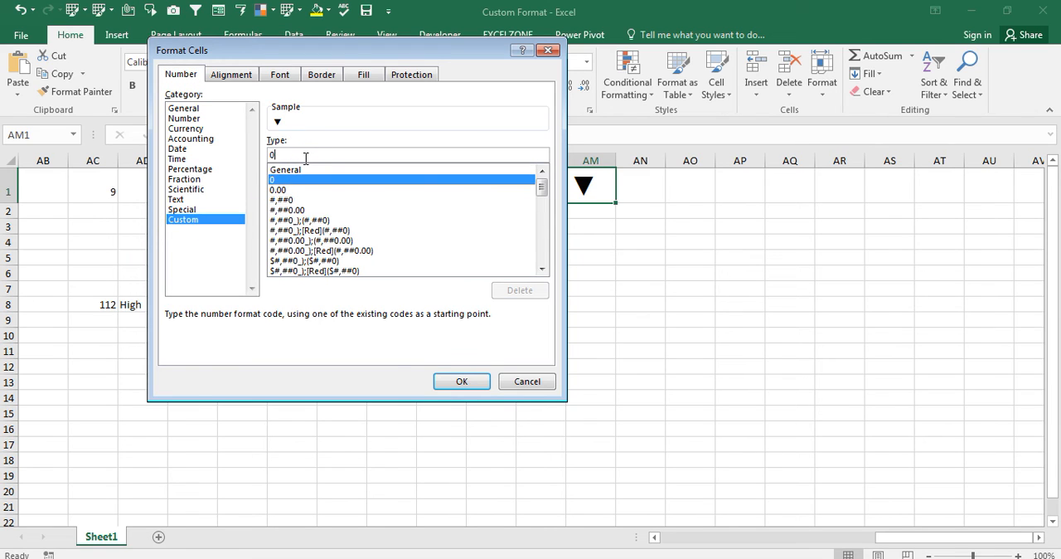
{"action": "key", "text": "BackSpace"}
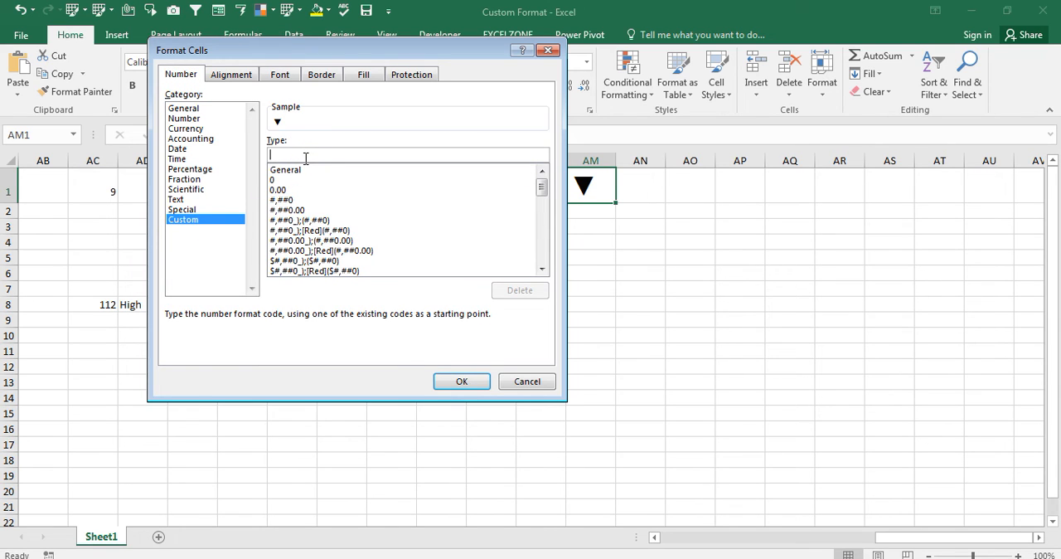
{"action": "type", "text": "["}
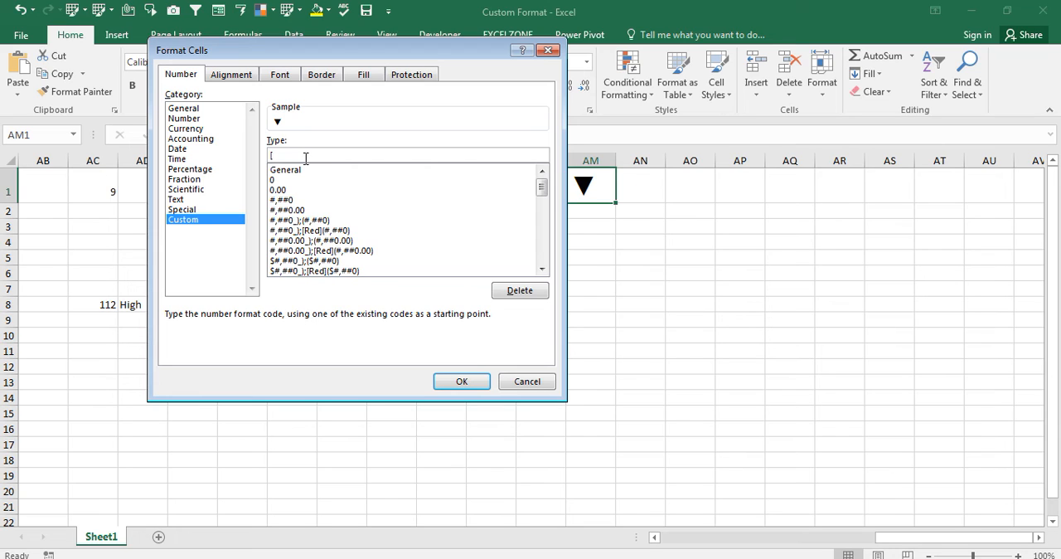
{"action": "type", "text": "Green]"}
{"action": "type", "text": "0"}
{"action": "left_click_drag", "start_coordinate": [478, 48], "coordinate": [583, 159]}
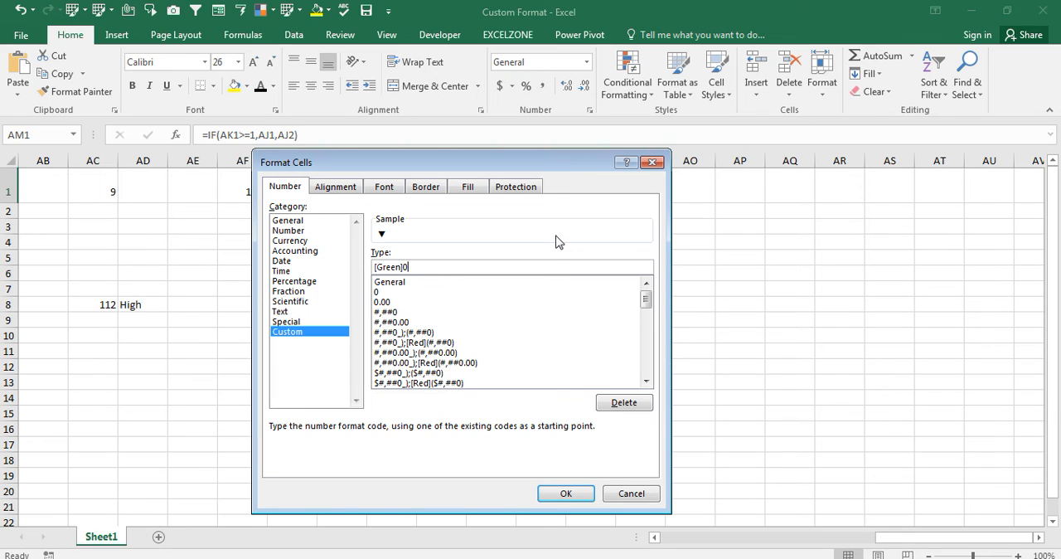
{"action": "left_click", "coordinate": [570, 493]}
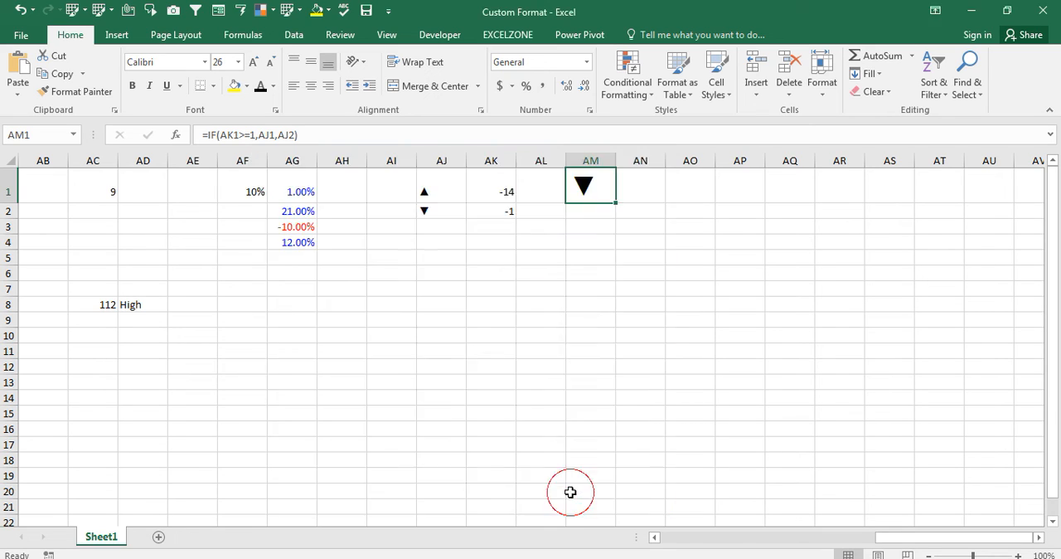
- Copy the up-pointing triangle character from the contents of cell AJ1
{"action": "key", "text": "Left"}
{"action": "key", "text": "Left"}
{"action": "key", "text": "Left"}
{"action": "key", "text": "ctrl+c"}
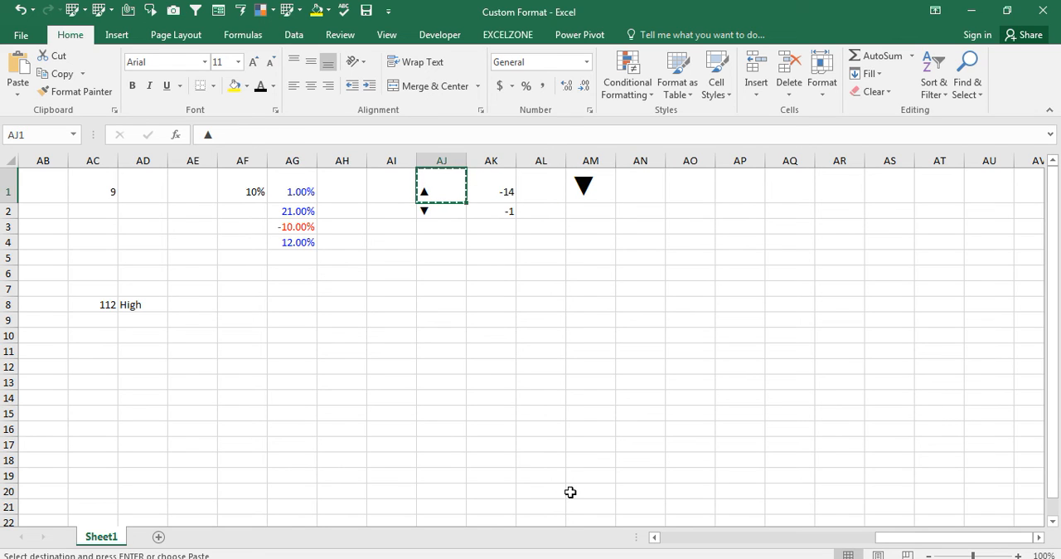
{"action": "key", "text": "ctrl+1"}
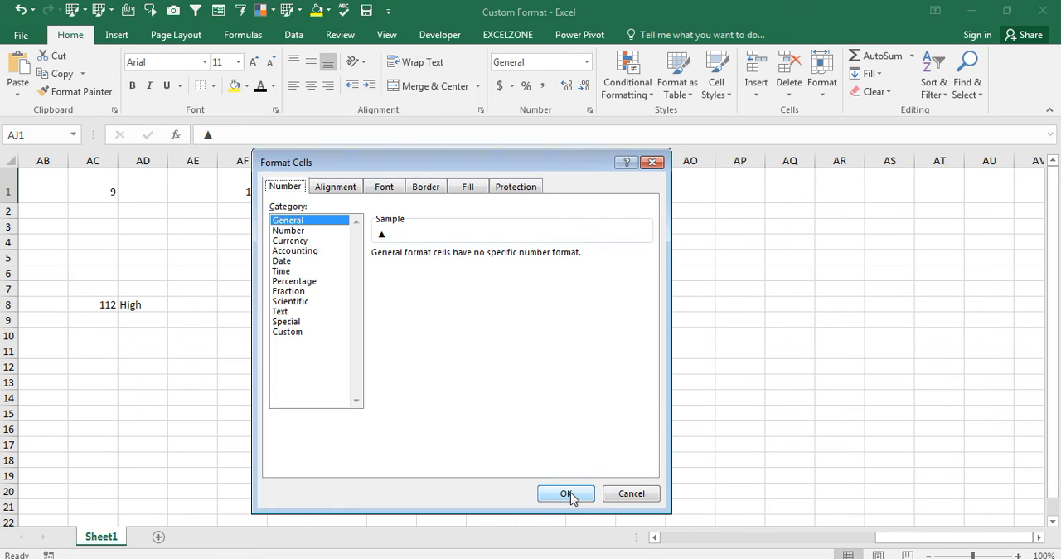
{"action": "left_click", "coordinate": [620, 492]}
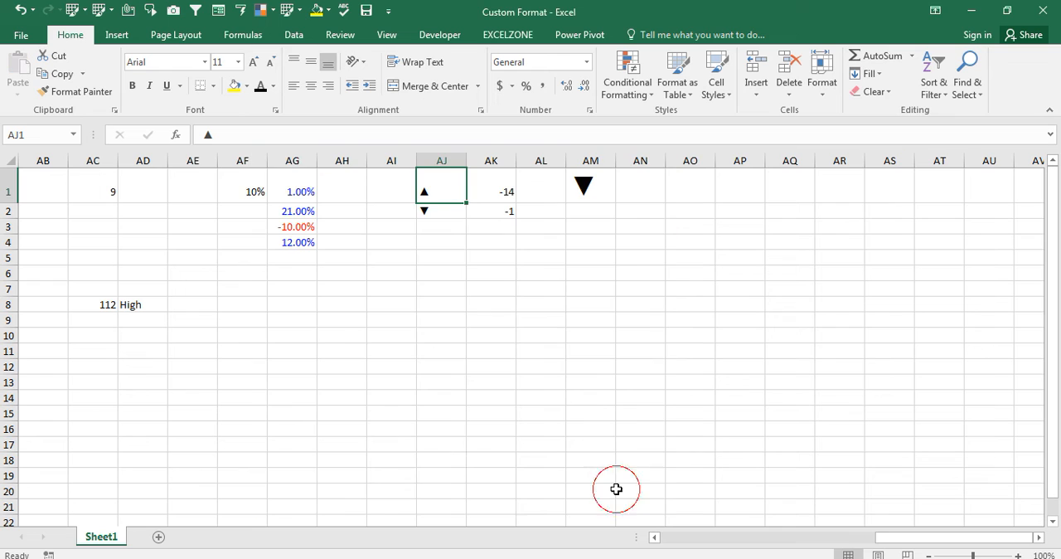
{"action": "key", "text": "F2"}
{"action": "key", "text": "shift+Left"}
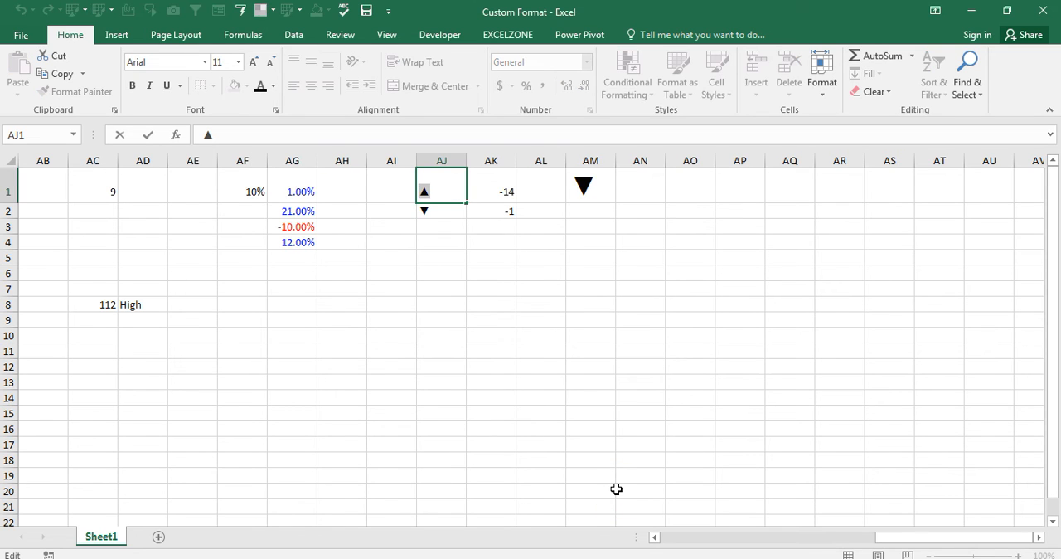
{"action": "key", "text": "ctrl+c"}
{"action": "key", "text": "Escape"}
- Extend the custom number format of cell AM1 with the copied triangle in quotes after [Green]0 and a second section starting with Red
{"action": "key", "text": "Right"}
{"action": "key", "text": "Right"}
{"action": "key", "text": "Right"}
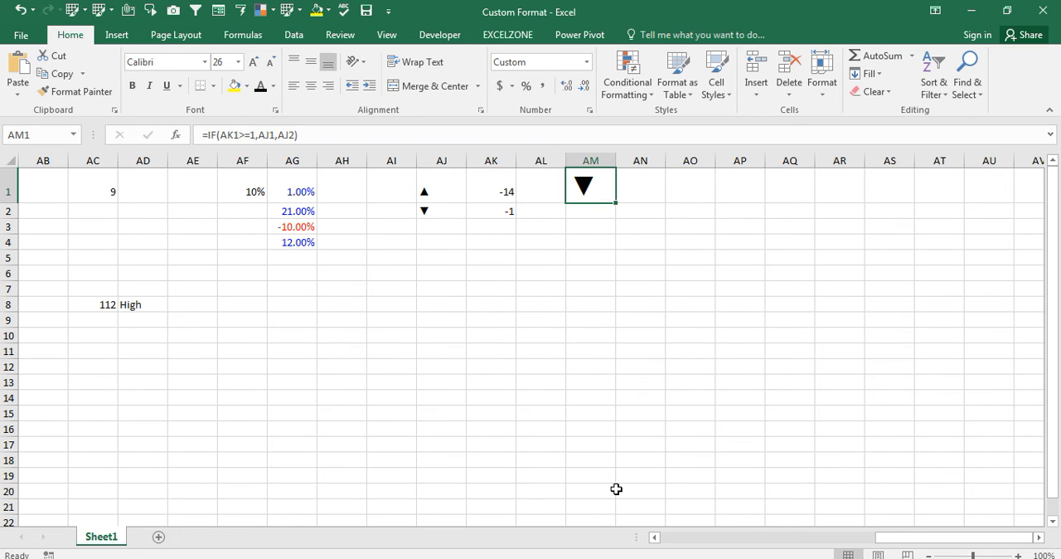
{"action": "key", "text": "ctrl+1"}
{"action": "left_click", "coordinate": [441, 270]}
{"action": "type", "text": "\""}
{"action": "key", "text": "ctrl+v"}
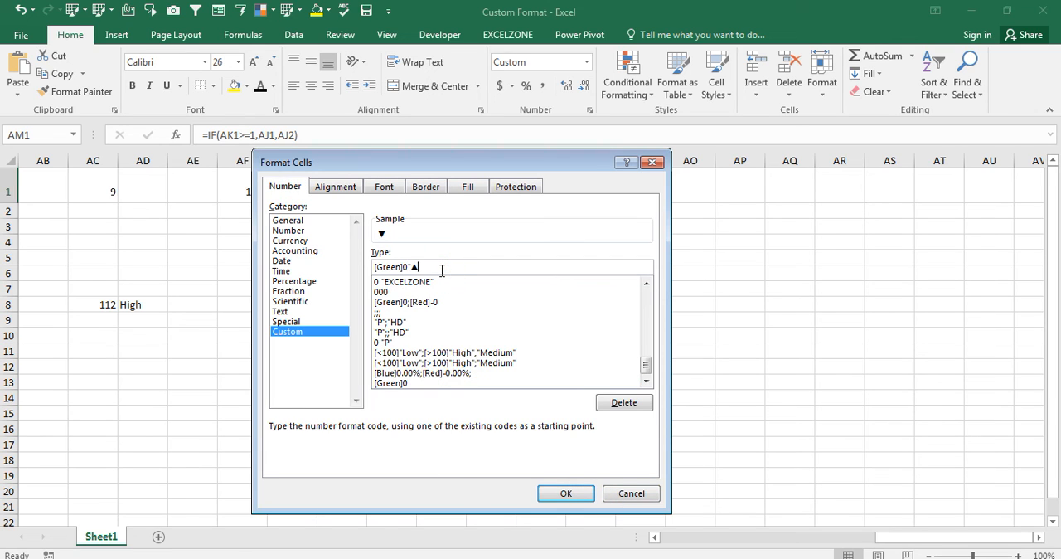
{"action": "type", "text": "\";[Red]-"}
{"action": "key", "text": "alt+Tab"}
{"action": "key", "text": "Return"}
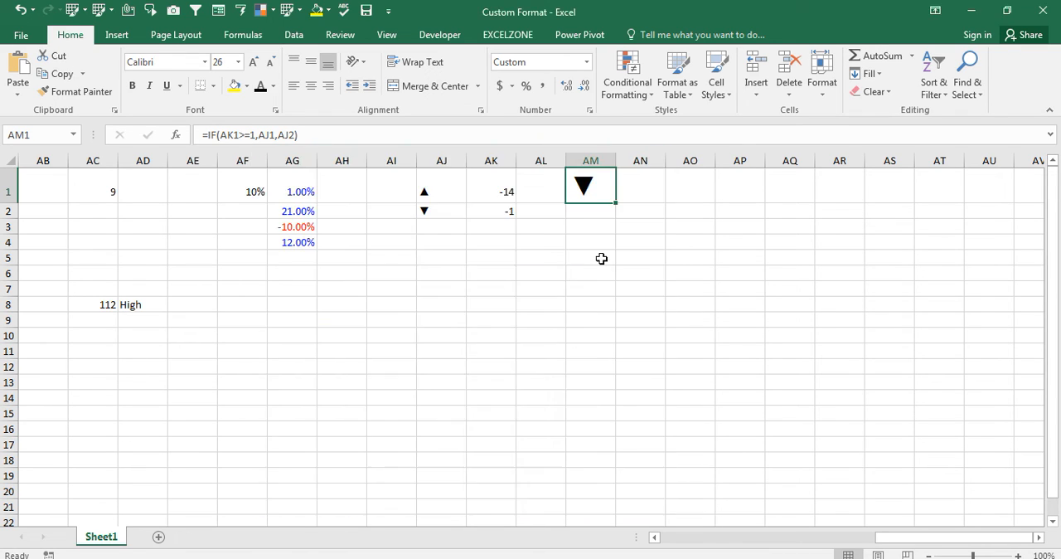
- Copy the down-pointing triangle character from the contents of cell AJ2
{"action": "key", "text": "Left"}
{"action": "key", "text": "Left"}
{"action": "key", "text": "Left"}
{"action": "key", "text": "Down"}
{"action": "key", "text": "F2"}
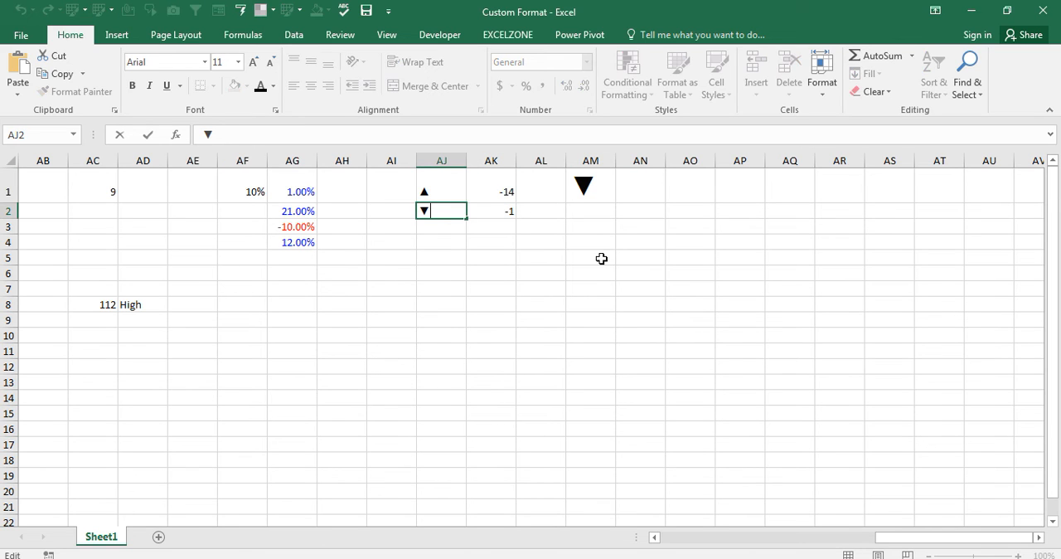
{"action": "key", "text": "Return"}
- Complete the custom number format of cell AM1 as [Green]0"▲";[Red]-0"▼" using the copied triangle
{"action": "key", "text": "Up"}
{"action": "key", "text": "Right"}
{"action": "key", "text": "Right"}
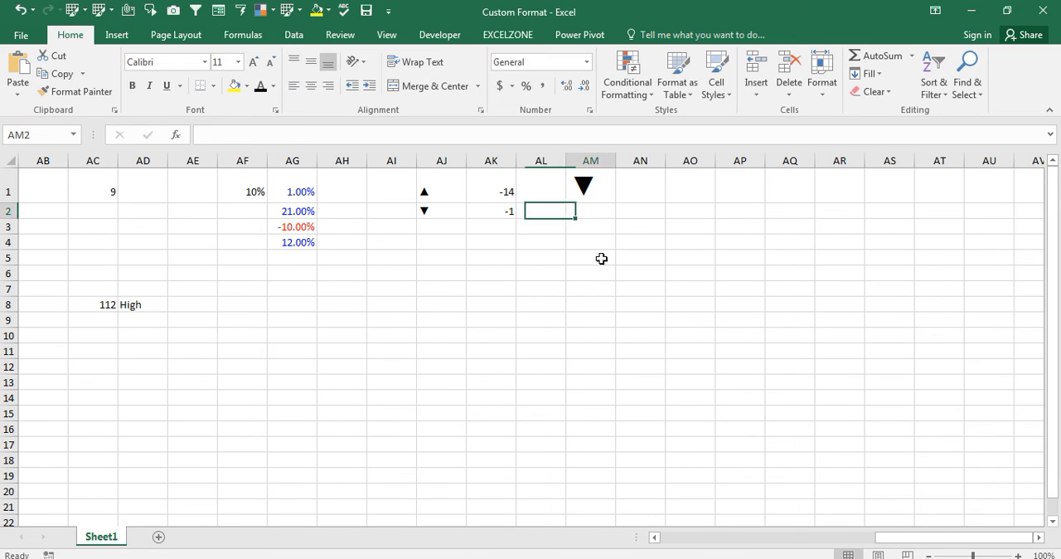
{"action": "key", "text": "Right"}
{"action": "key", "text": "Up"}
{"action": "key", "text": "ctrl+1"}
{"action": "left_click", "coordinate": [515, 270]}
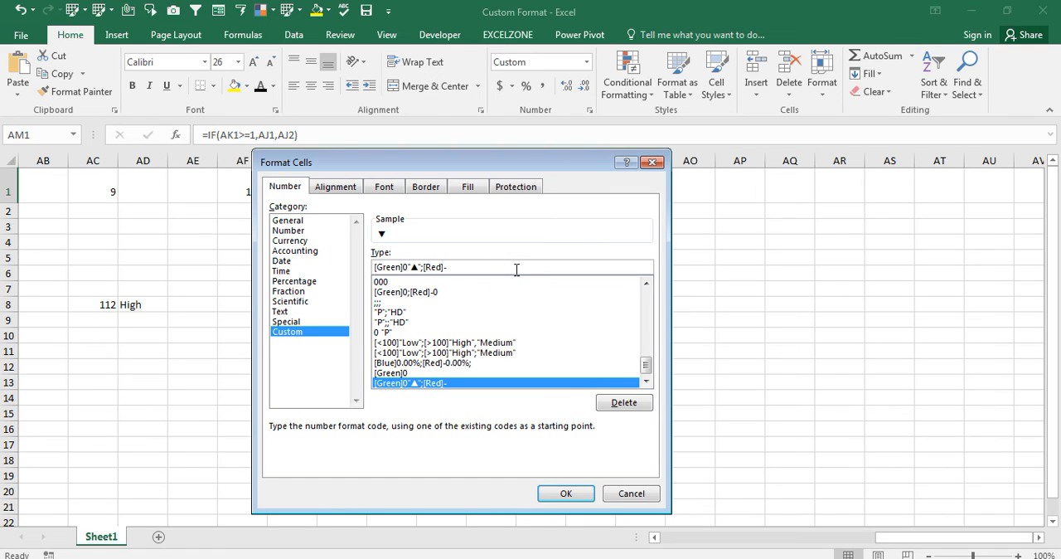
{"action": "type", "text": "0\""}
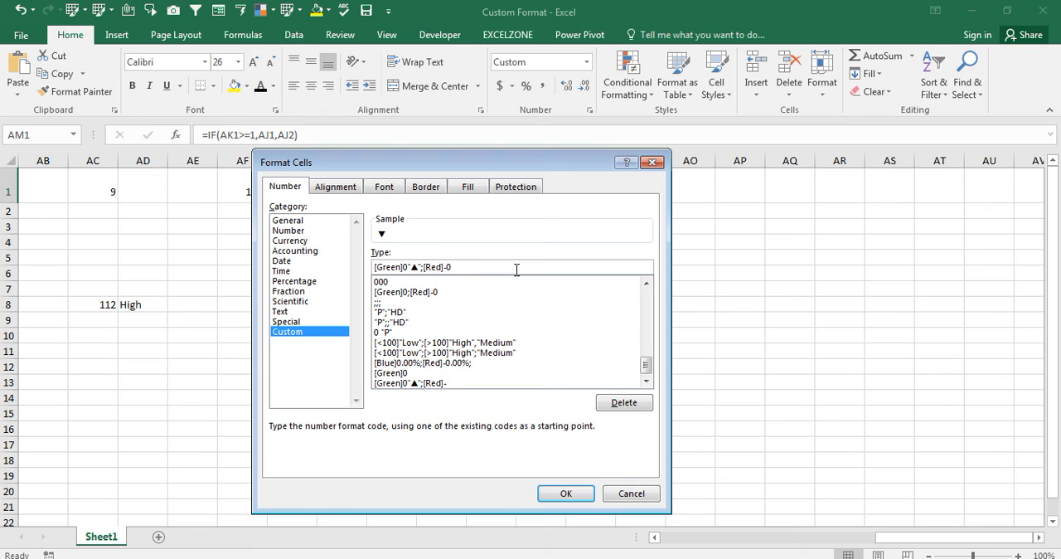
{"action": "type", "text": "▼"}
{"action": "key", "text": "Return"}
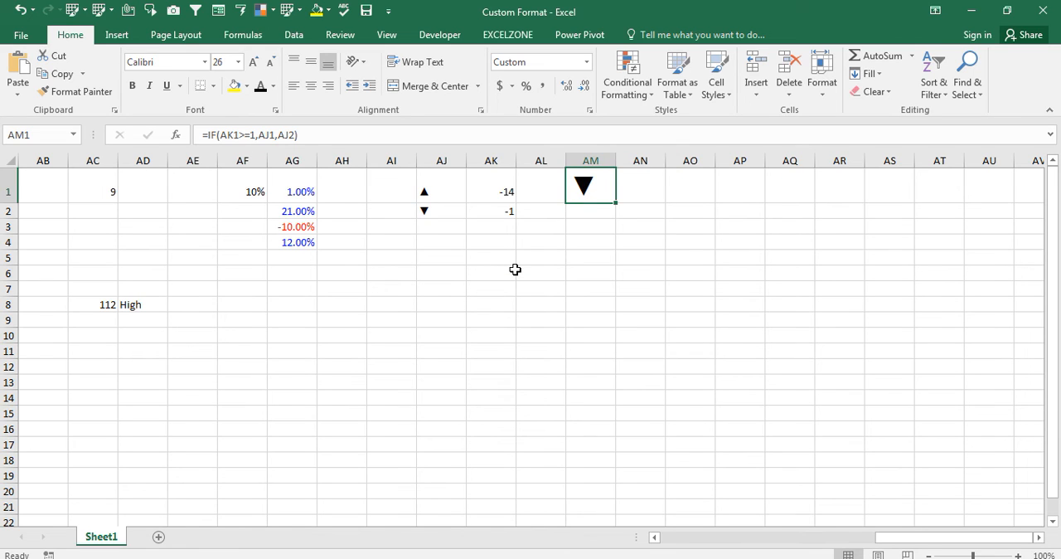
- Check the green and red sections of cell AM1's custom number format and accept it as is
{"action": "key", "text": "ctrl+1"}
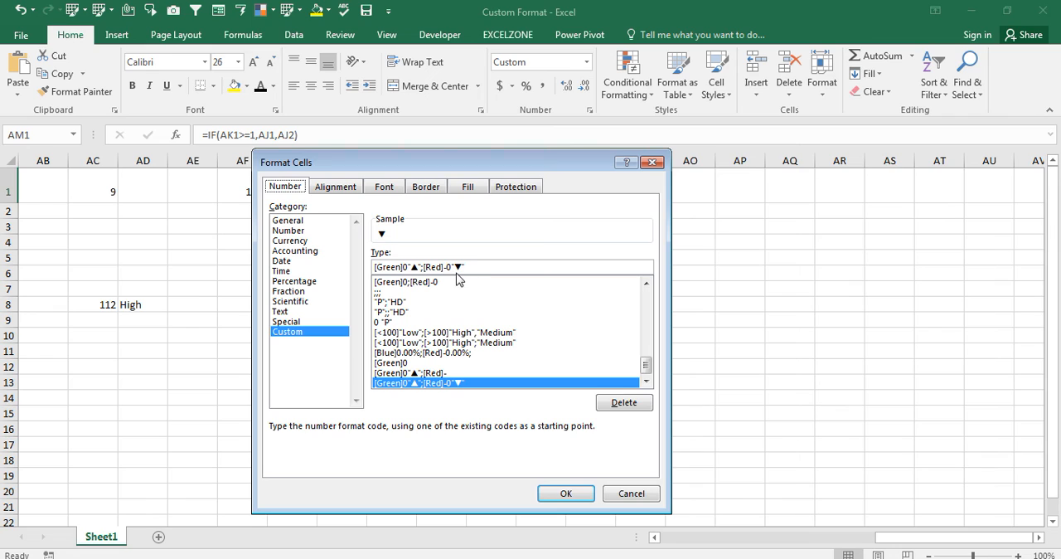
{"action": "left_click", "coordinate": [449, 267]}
{"action": "key", "text": "Return"}
- Test the triangle formula by entering 41 and 31 in cell AK1
{"action": "key", "text": "Left"}
{"action": "key", "text": "Right"}
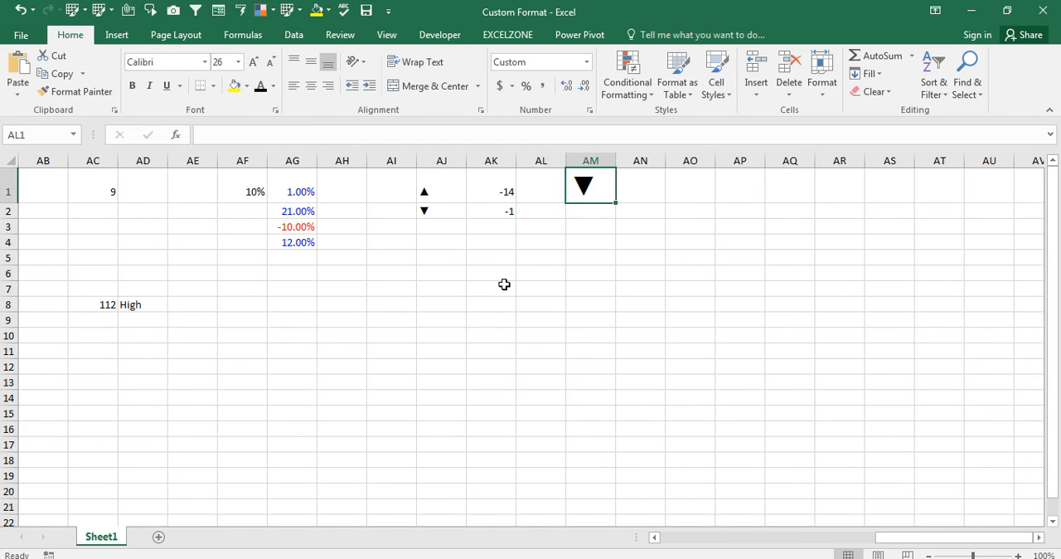
{"action": "key", "text": "Left"}
{"action": "key", "text": "Left"}
{"action": "type", "text": "41"}
{"action": "key", "text": "Return"}
{"action": "key", "text": "Up"}
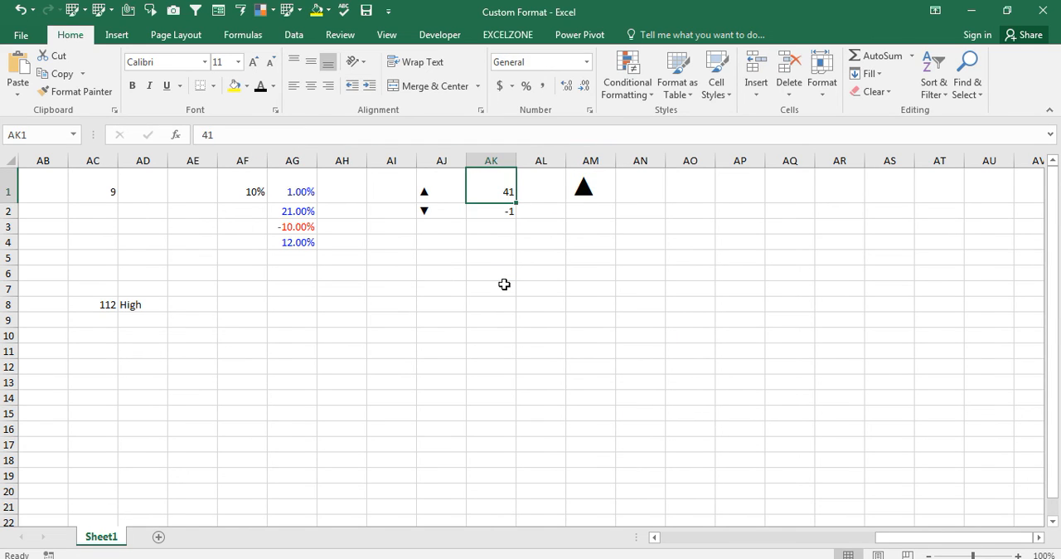
{"action": "type", "text": "31"}
{"action": "key", "text": "Return"}
{"action": "key", "text": "Up"}
- Set cell AK1 to -465 to test the triangle formula, and return to cell AM1
{"action": "type", "text": "-465"}
{"action": "key", "text": "Return"}
{"action": "key", "text": "Up"}
{"action": "key", "text": "Right"}
{"action": "key", "text": "Right"}
{"action": "key", "text": "Down"}
{"action": "key", "text": "Left"}
{"action": "key", "text": "Up"}
{"action": "key", "text": "Right"}
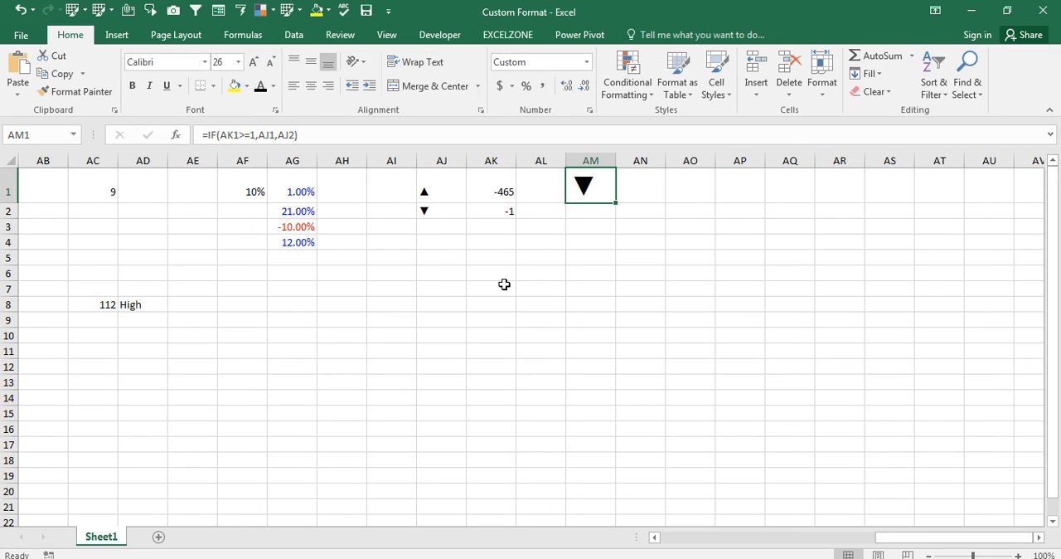
- Compare the input cell AK1 with the triangle in AM1, and review AM1's number format code
{"action": "key", "text": "Left"}
{"action": "key", "text": "Left"}
{"action": "key", "text": "Left"}
{"action": "key", "text": "Right"}
{"action": "key", "text": "Right"}
{"action": "key", "text": "Right"}
{"action": "key", "text": "ctrl+1"}
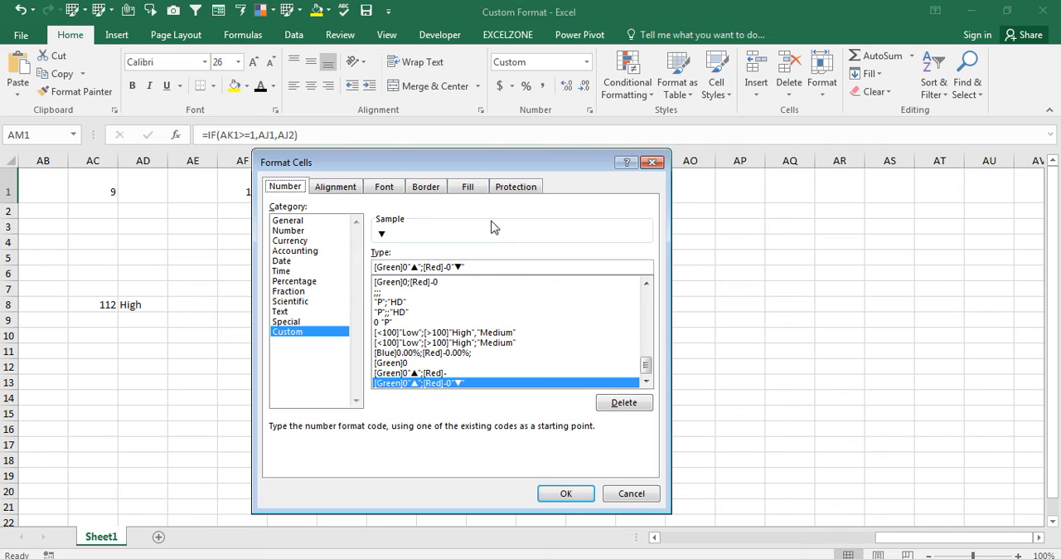
{"action": "left_click", "coordinate": [651, 163]}
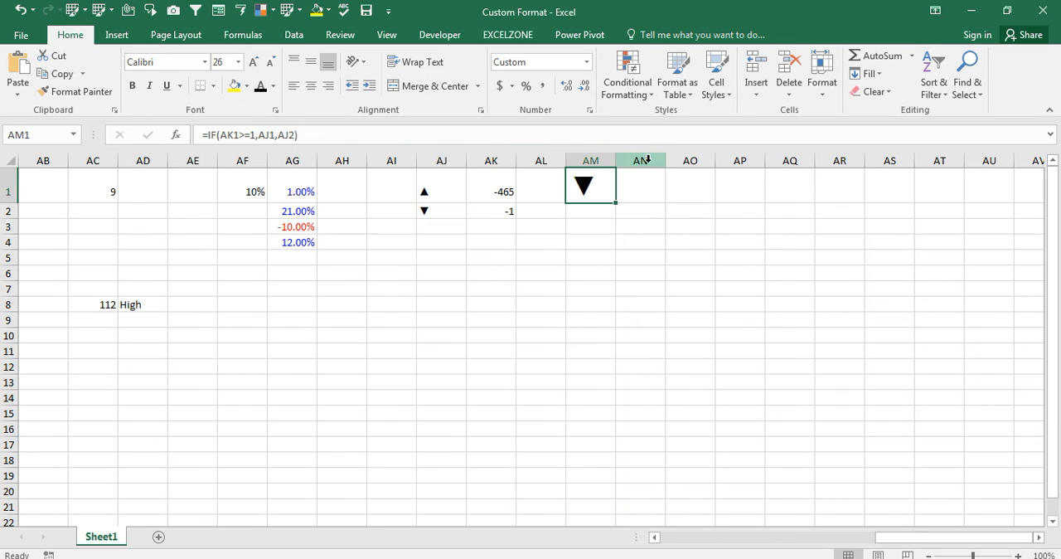
- Start a new conditional formatting rule for cell AM1 that uses a formula to determine which cells to format
{"action": "left_click", "coordinate": [653, 98]}
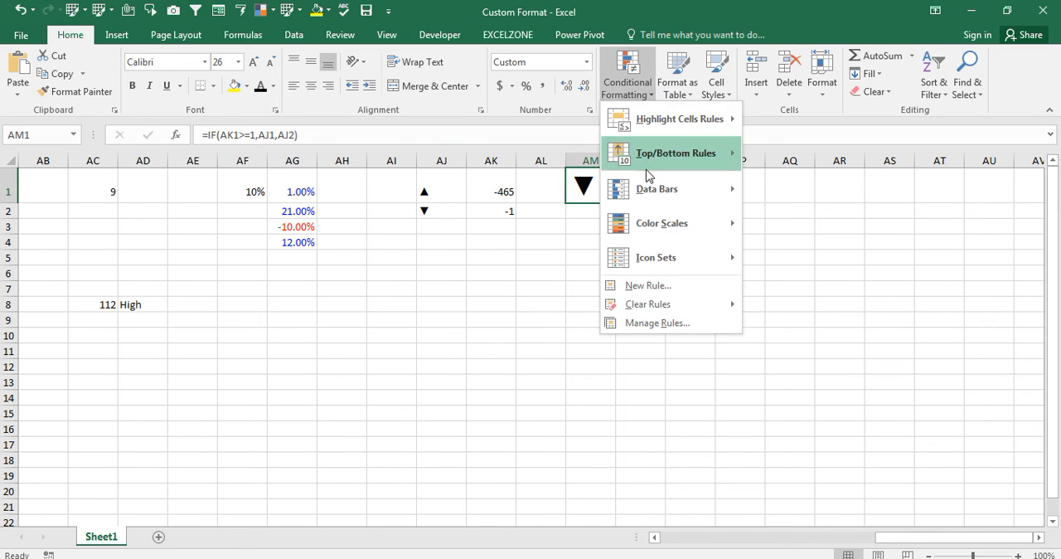
{"action": "left_click", "coordinate": [76, 507]}
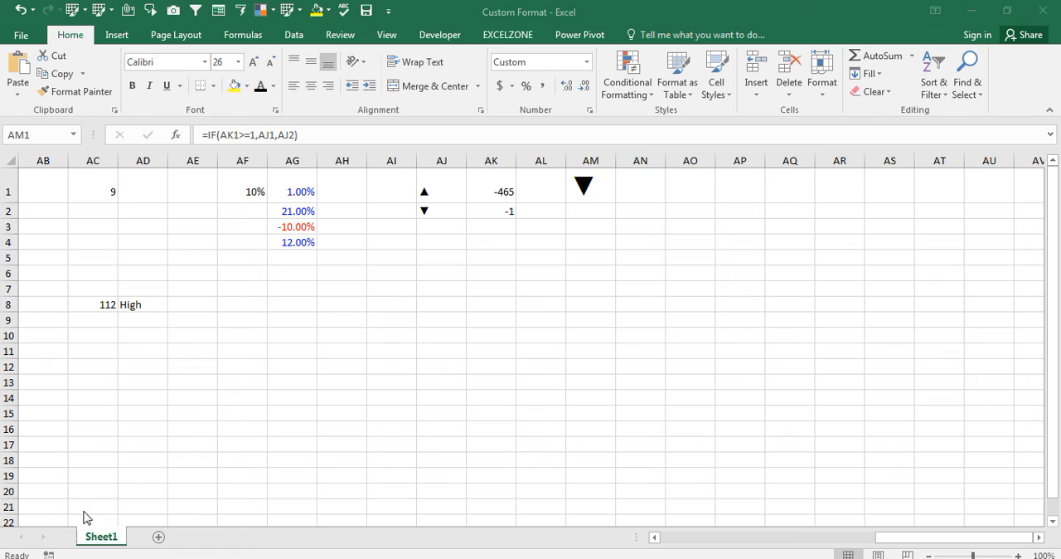
{"action": "left_click", "coordinate": [652, 98]}
{"action": "left_click", "coordinate": [653, 93]}
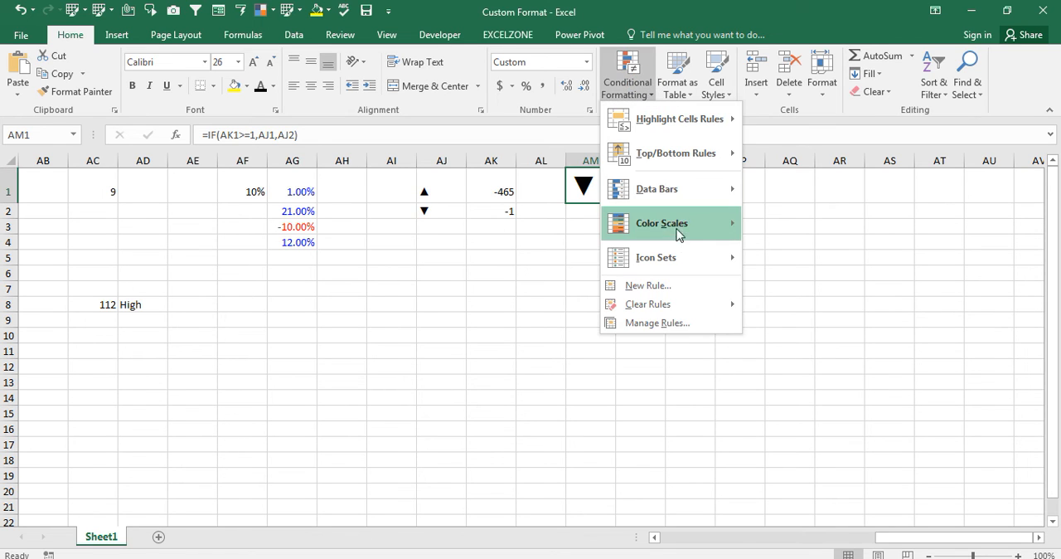
{"action": "mouse_move", "coordinate": [670, 304]}
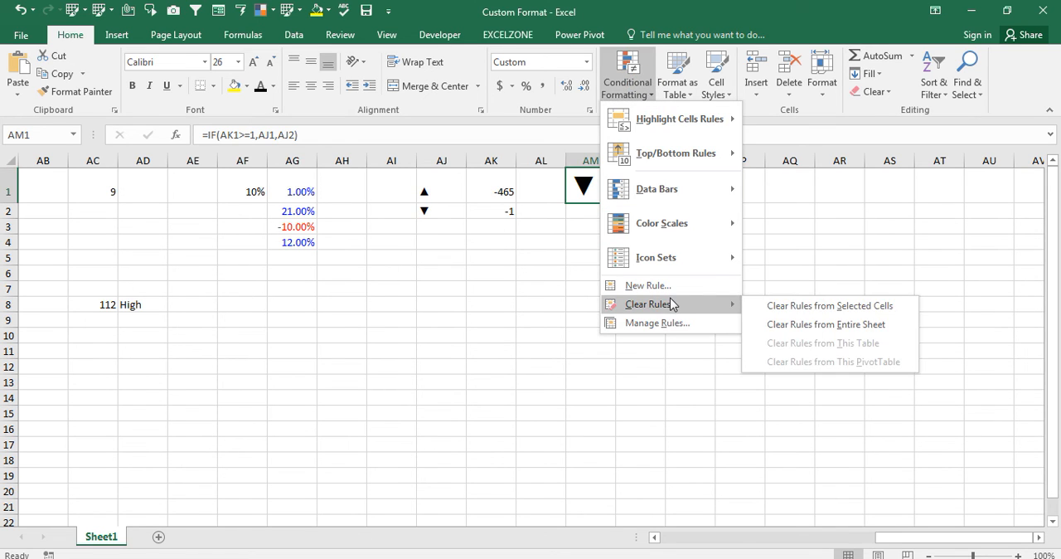
{"action": "left_click", "coordinate": [719, 290]}
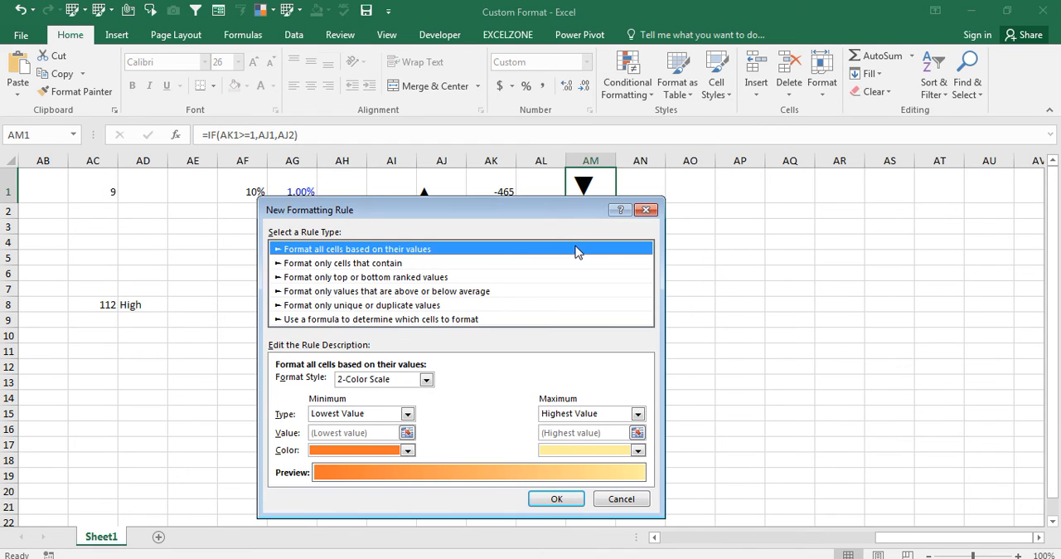
{"action": "left_click", "coordinate": [378, 264]}
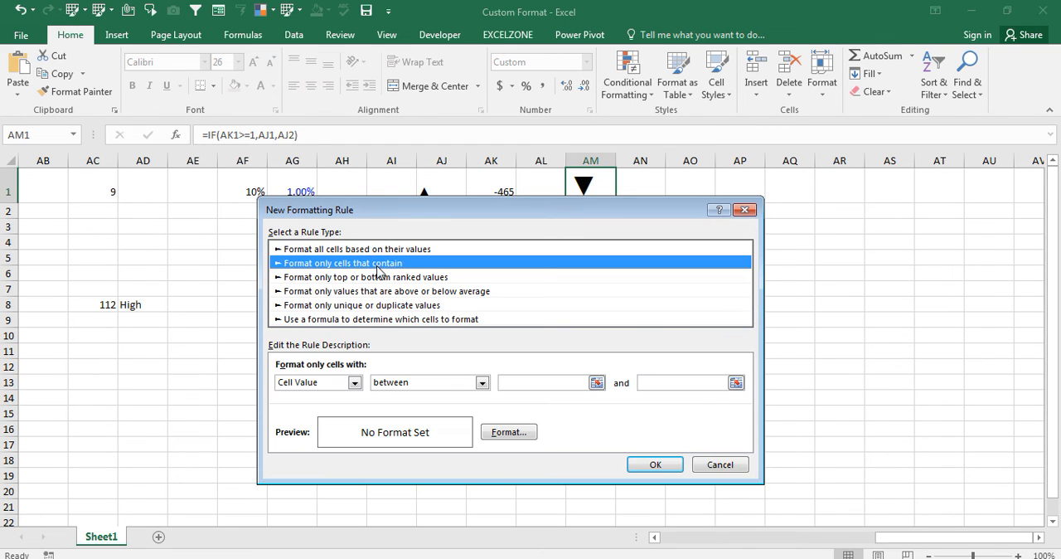
{"action": "left_click", "coordinate": [354, 279]}
{"action": "left_click", "coordinate": [344, 320]}
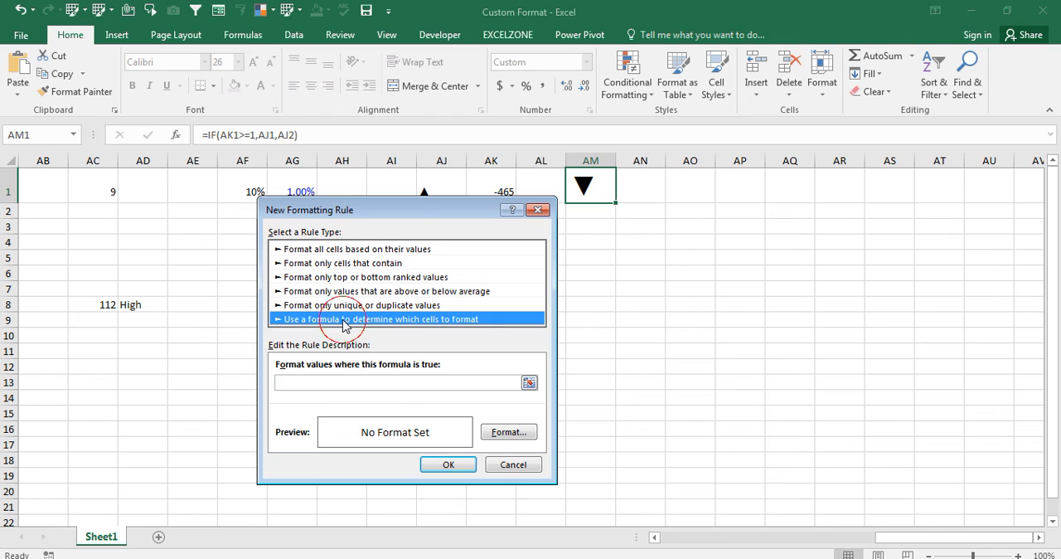
{"action": "left_click_drag", "start_coordinate": [418, 206], "coordinate": [719, 214]}
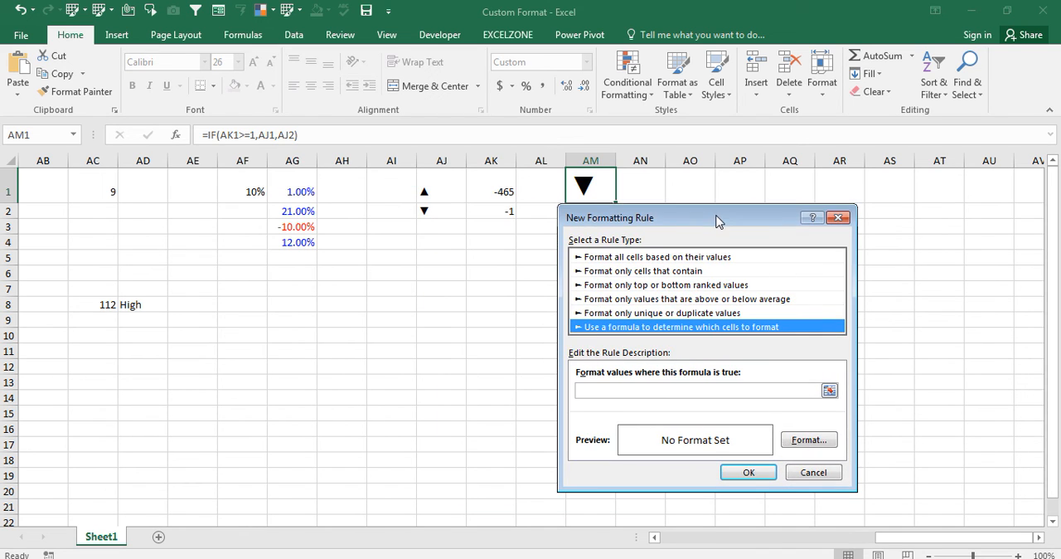
- Use the down-pointing triangle in quotes as the rule's formula, give it a red fill, and apply the rule to AM1
{"action": "left_click", "coordinate": [601, 393]}
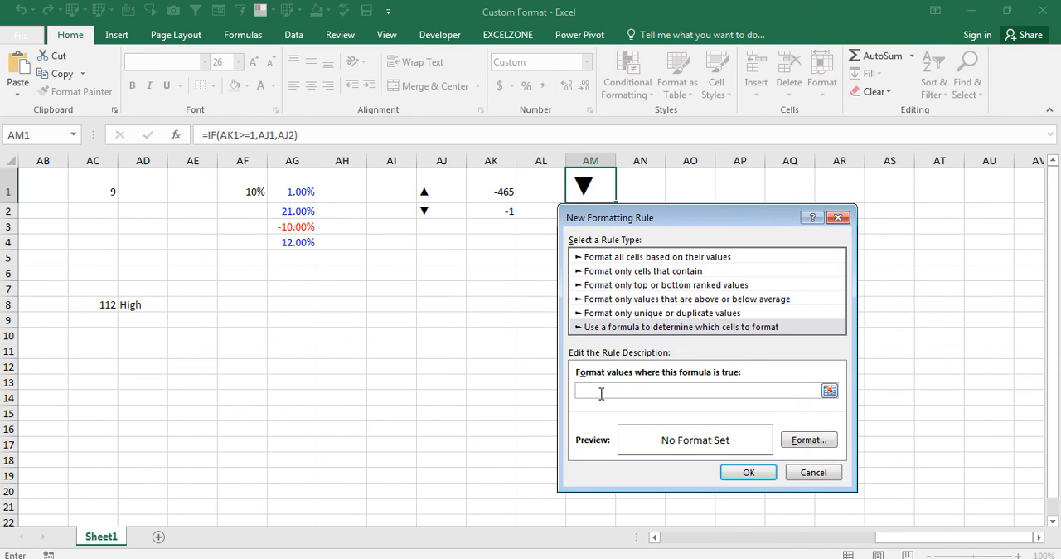
{"action": "type", "text": "="}
{"action": "key", "text": "ctrl+v"}
{"action": "type", "text": "\""}
{"action": "left_click", "coordinate": [819, 441]}
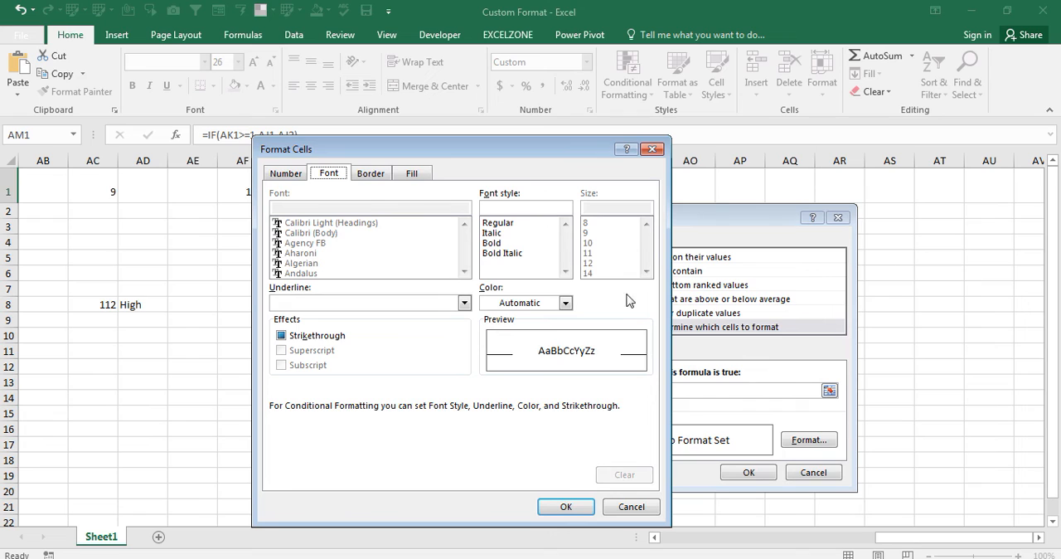
{"action": "left_click", "coordinate": [411, 176]}
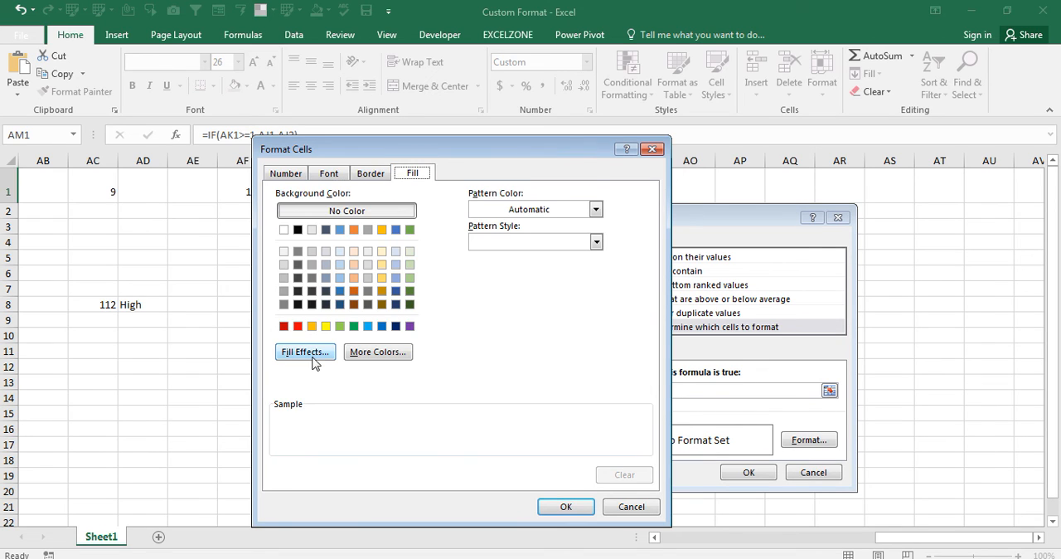
{"action": "left_click", "coordinate": [298, 326]}
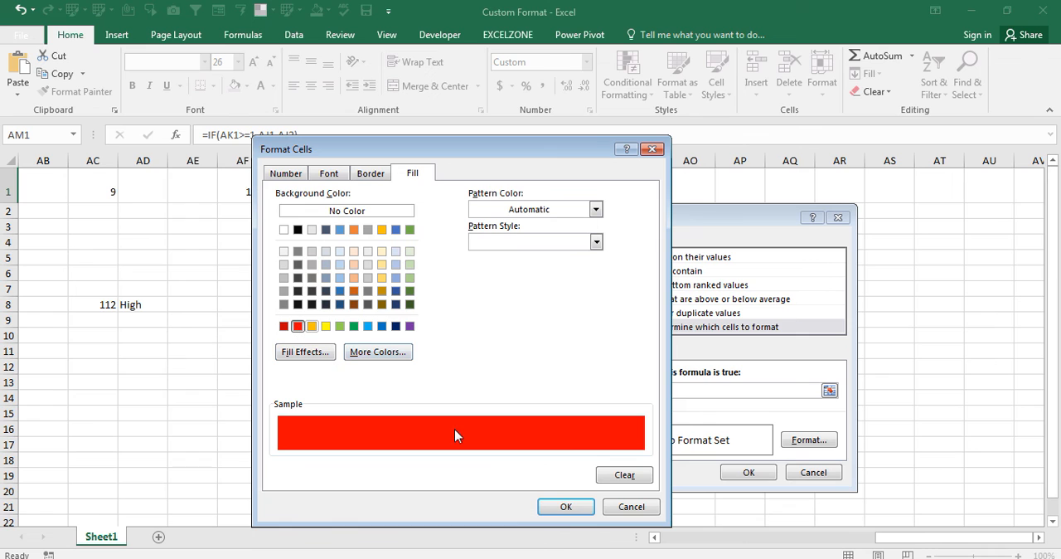
{"action": "left_click", "coordinate": [562, 506]}
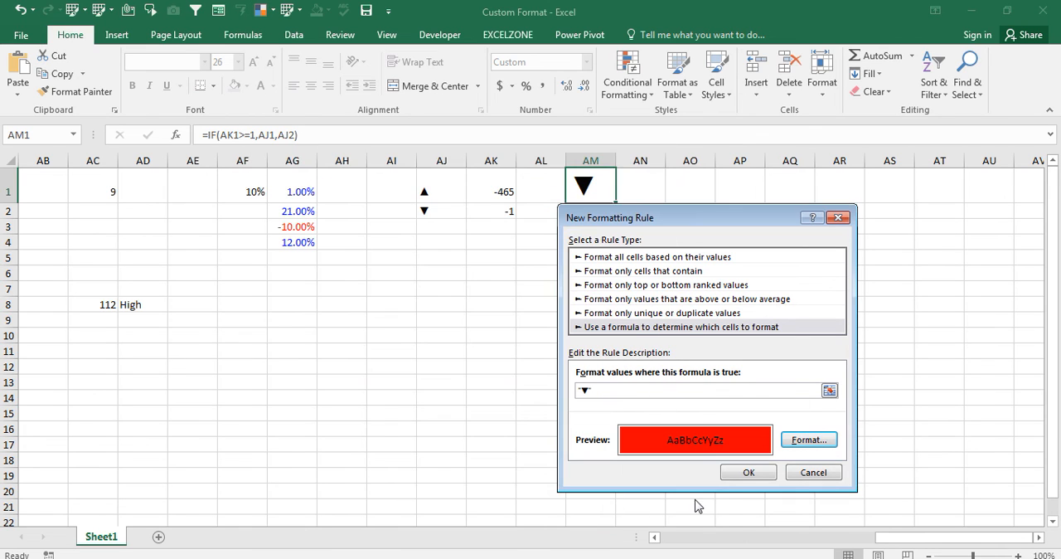
{"action": "left_click", "coordinate": [740, 473]}
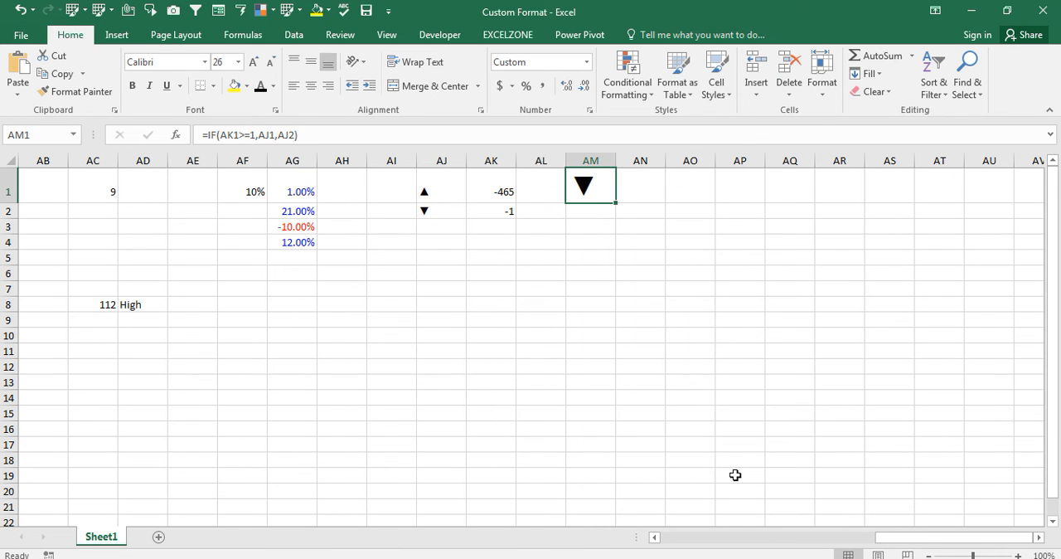
{"action": "key", "text": "ctrl+1"}
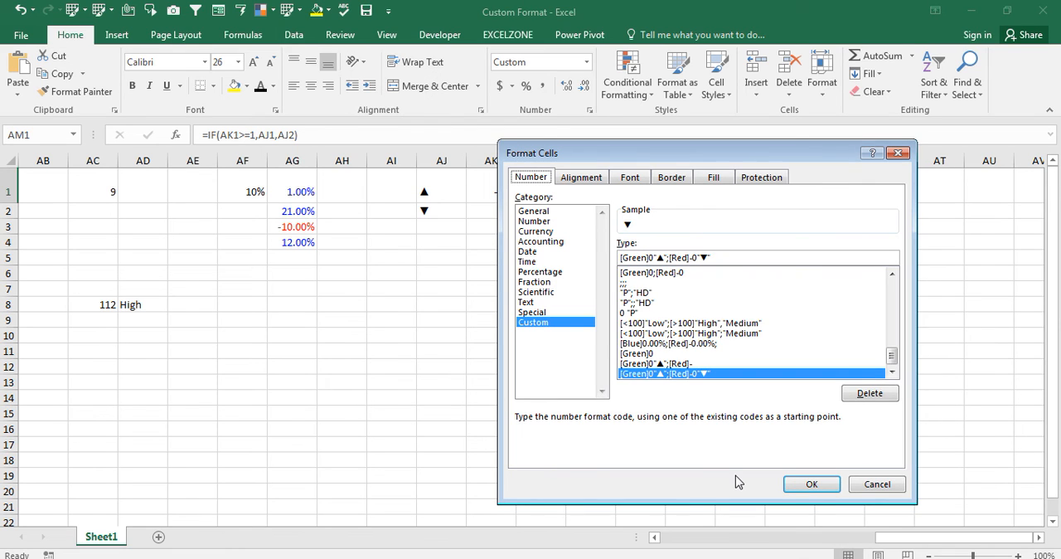
{"action": "key", "text": "Return"}
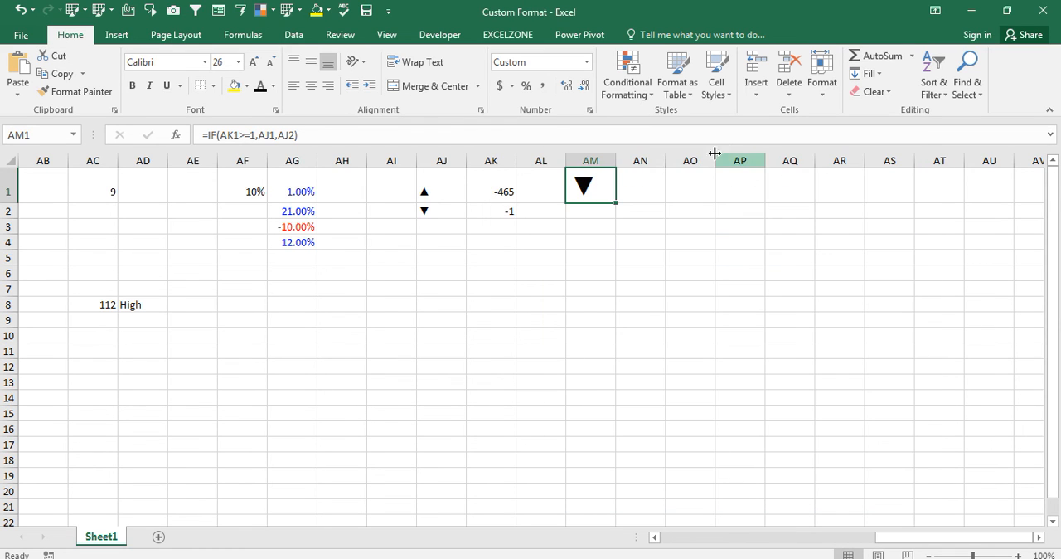
- Try to highlight cell AM1 with a Text that Contains rule for the down-pointing triangle
{"action": "left_click", "coordinate": [653, 100]}
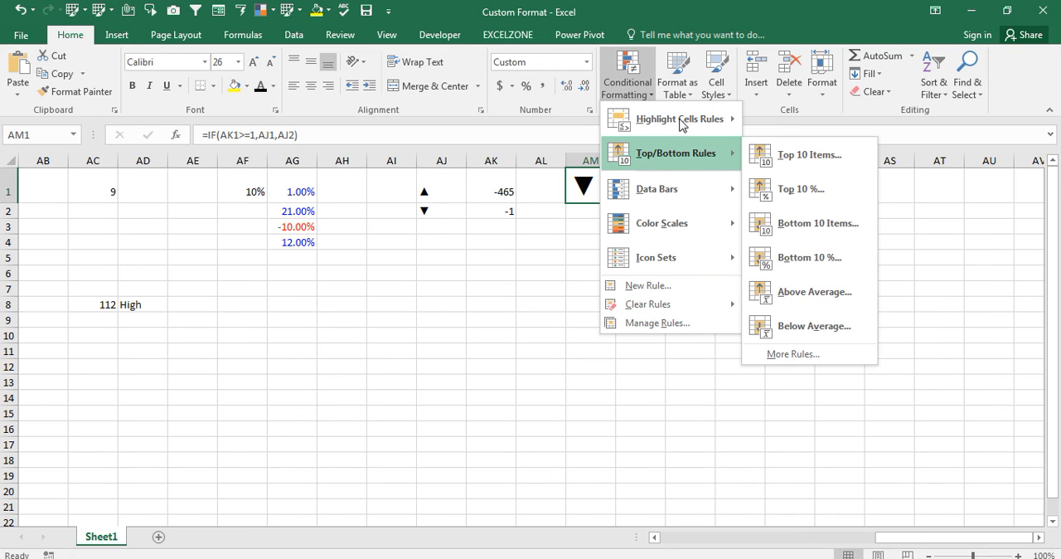
{"action": "mouse_move", "coordinate": [727, 122]}
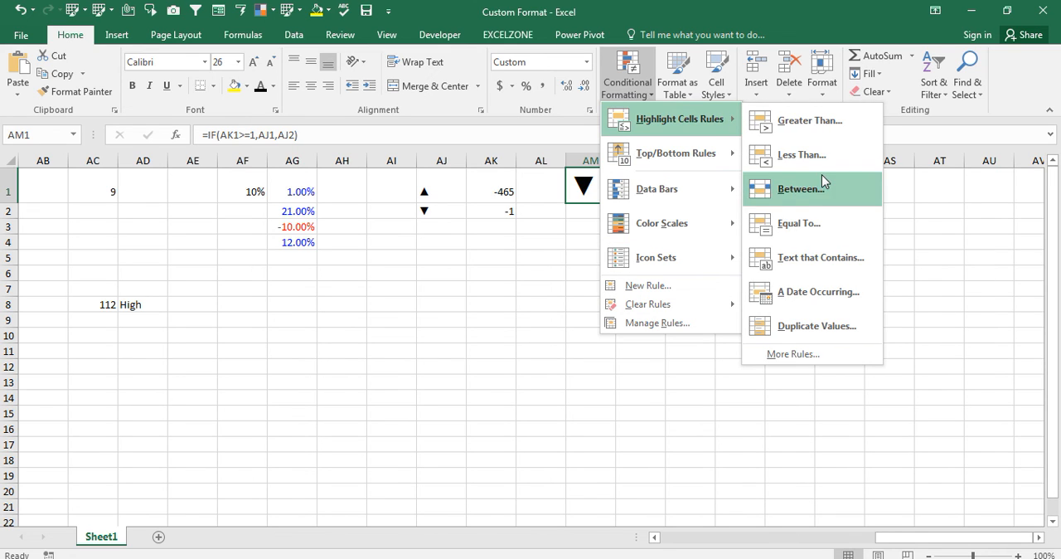
{"action": "left_click", "coordinate": [797, 258]}
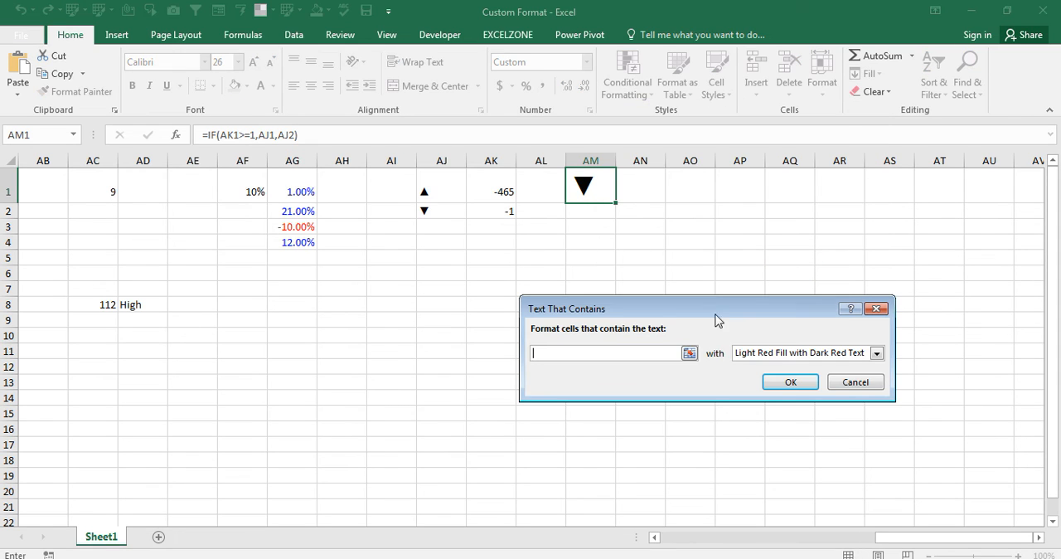
{"action": "left_click", "coordinate": [667, 349]}
{"action": "type", "text": "1"}
{"action": "type", "text": "▼"}
{"action": "key", "text": "Return"}
{"action": "key", "text": "ctrl+1"}
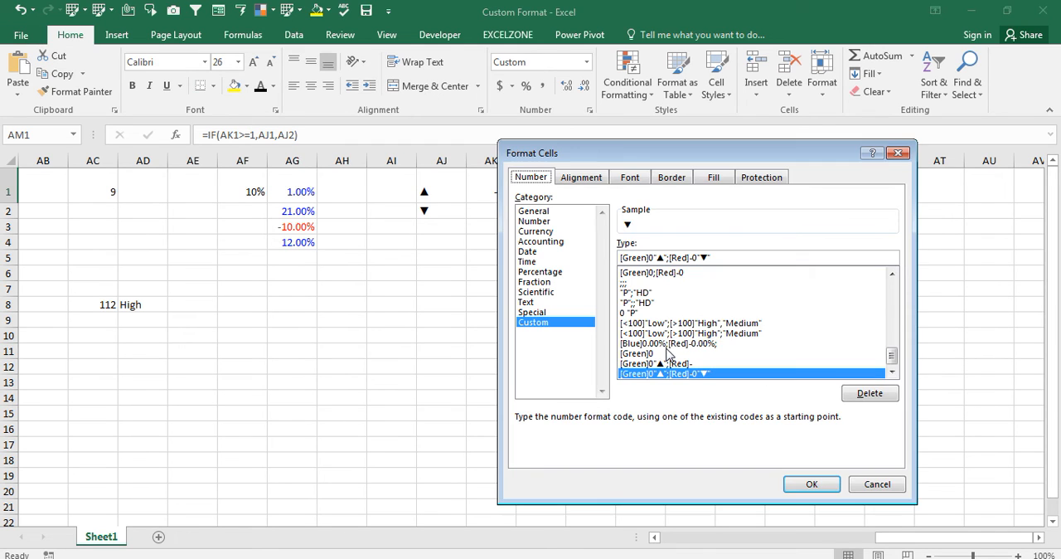
- Highlight cell AM1 with a Text that Contains rule for ▼, using Light Red Fill with Dark Red Text
{"action": "left_click", "coordinate": [645, 90]}
{"action": "mouse_move", "coordinate": [672, 119]}
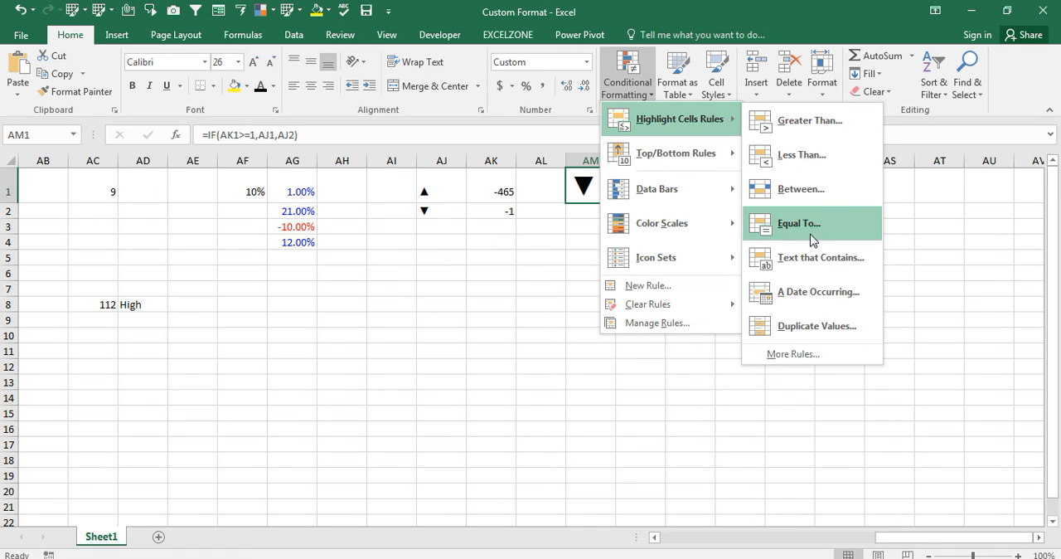
{"action": "left_click", "coordinate": [805, 256]}
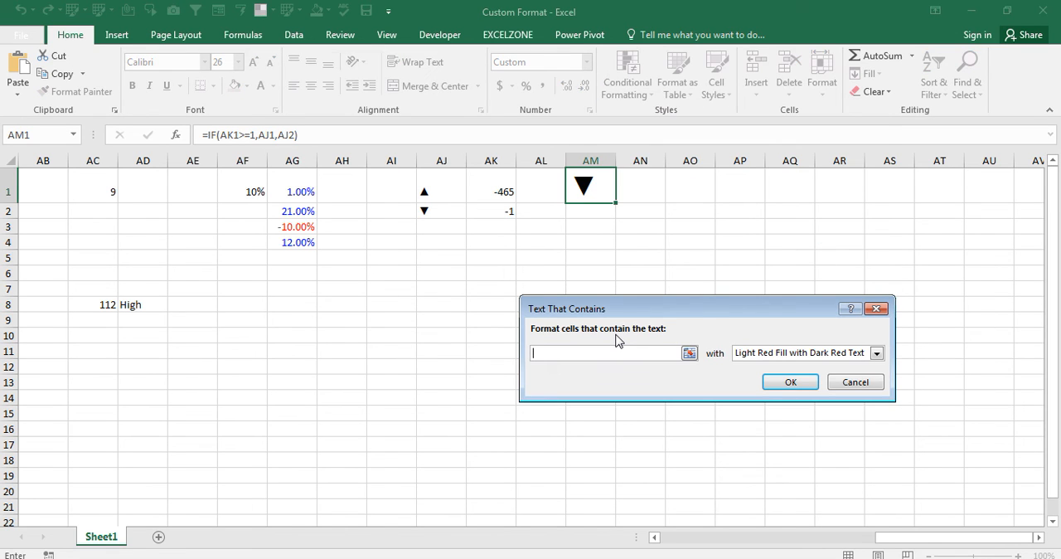
{"action": "type", "text": "▼"}
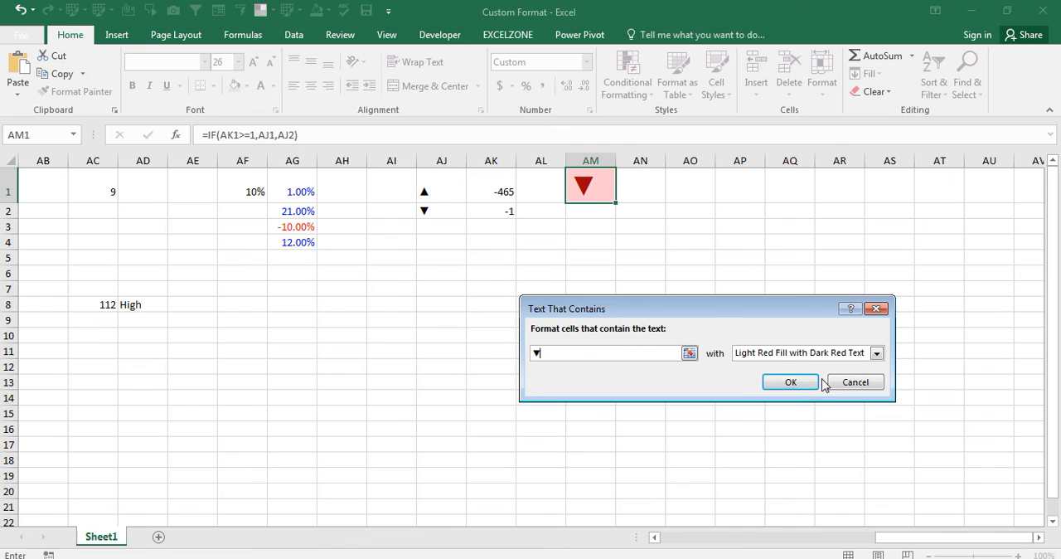
{"action": "left_click", "coordinate": [790, 382]}
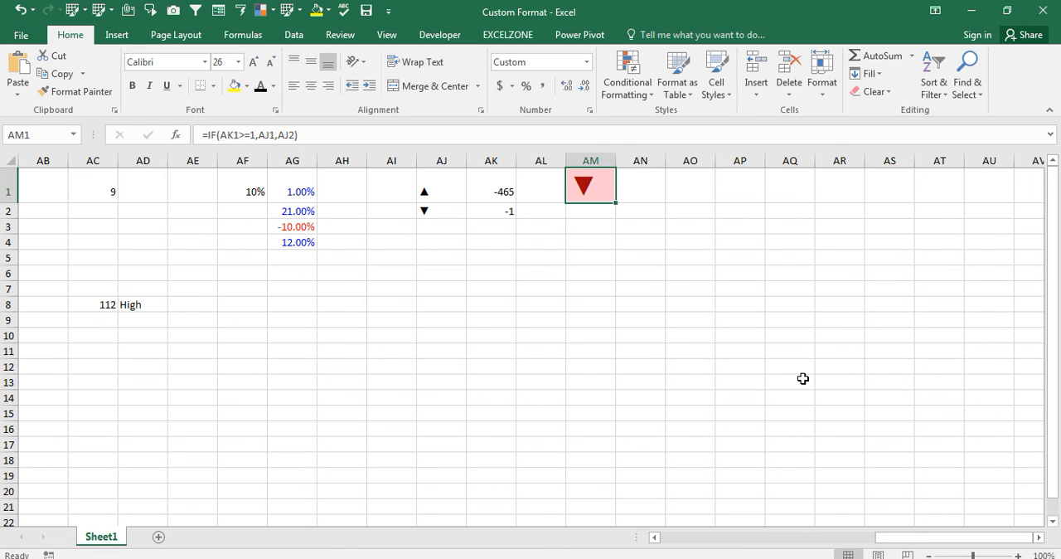
- Copy the up-pointing triangle symbol from cell AJ1 and return to cell AM1
{"action": "double_click", "coordinate": [444, 191]}
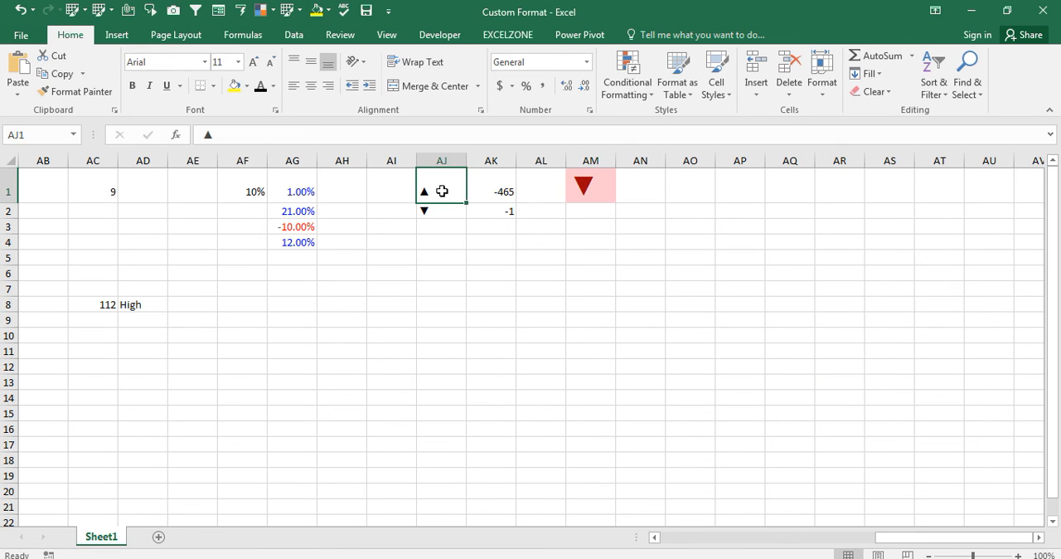
{"action": "key", "text": "Return"}
{"action": "key", "text": "Right"}
{"action": "key", "text": "Right"}
{"action": "key", "text": "Up"}
{"action": "key", "text": "Right"}
{"action": "key", "text": "Right"}
{"action": "key", "text": "Left"}
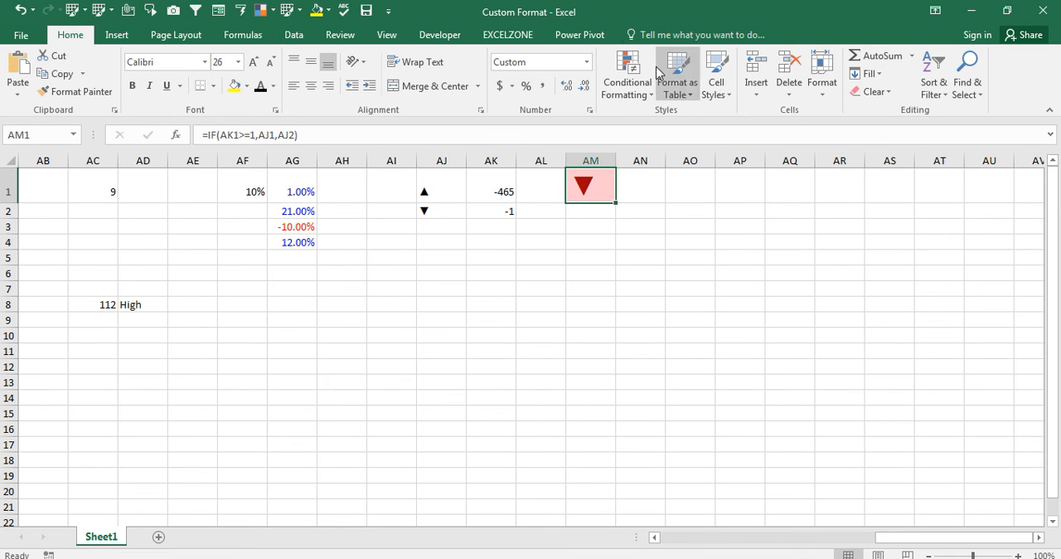
- Highlight cell AM1 with a Text that Contains rule for ▲, using Green Fill with Dark Green Text
{"action": "left_click", "coordinate": [650, 97]}
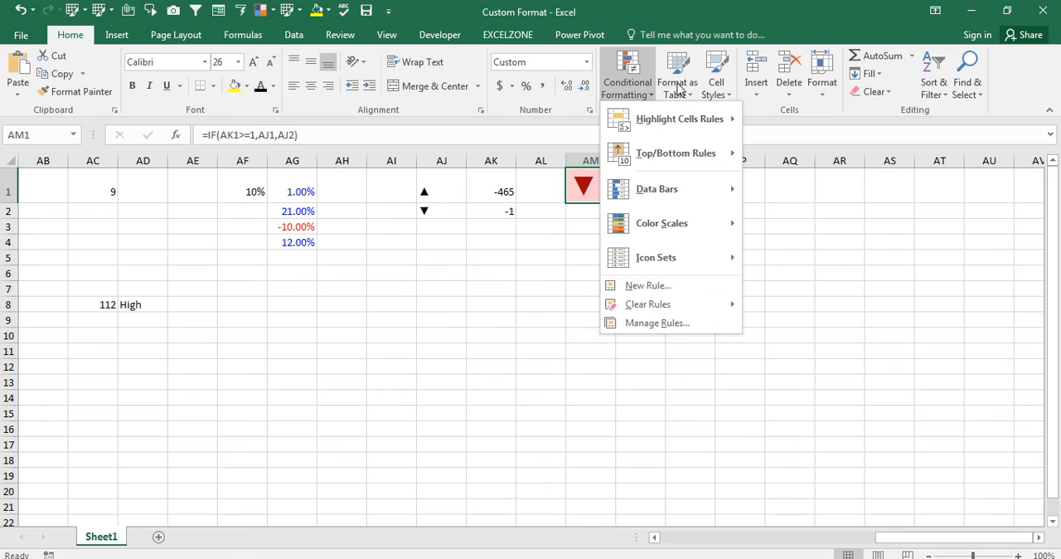
{"action": "mouse_move", "coordinate": [687, 121]}
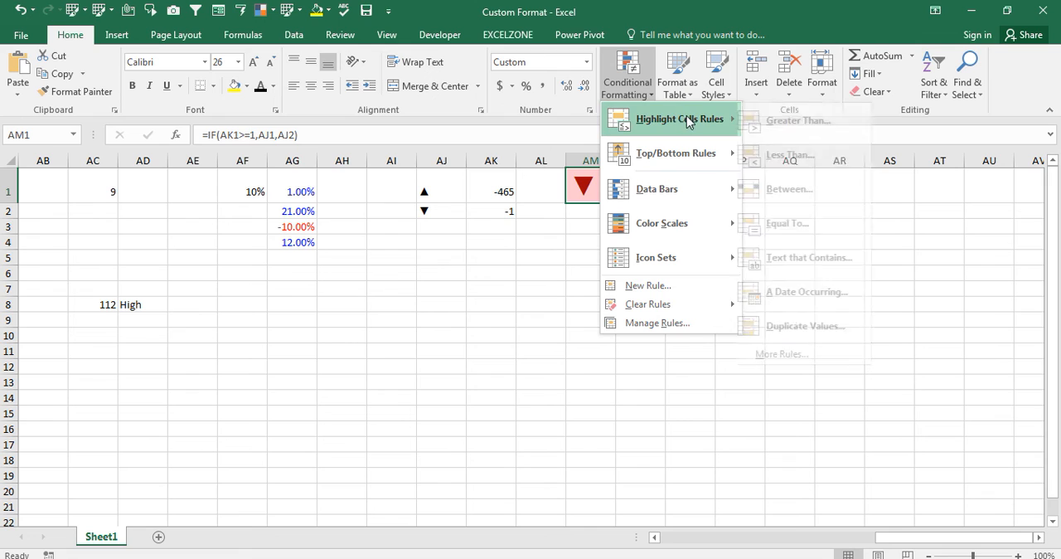
{"action": "left_click", "coordinate": [801, 260]}
{"action": "type", "text": "▲"}
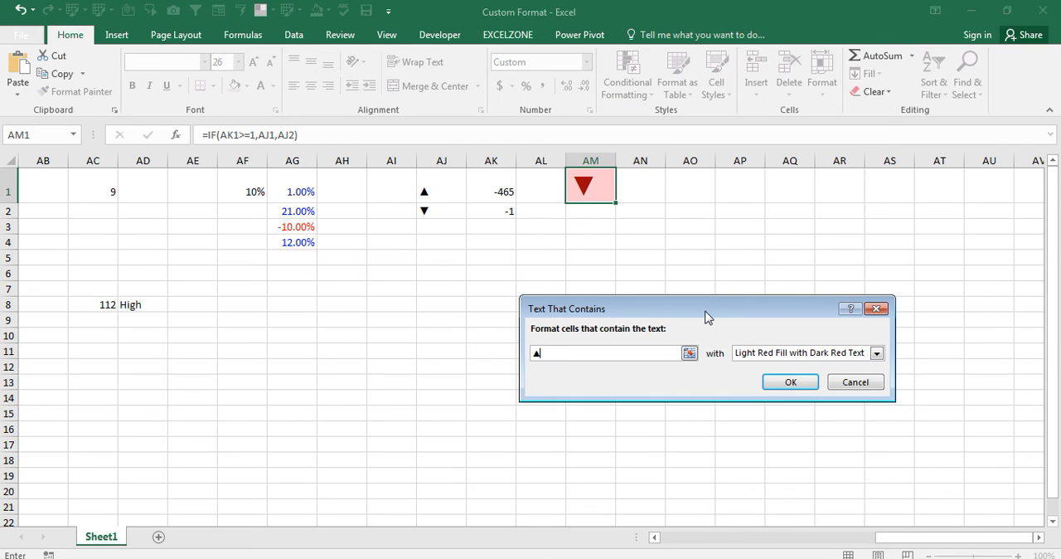
{"action": "left_click", "coordinate": [801, 356]}
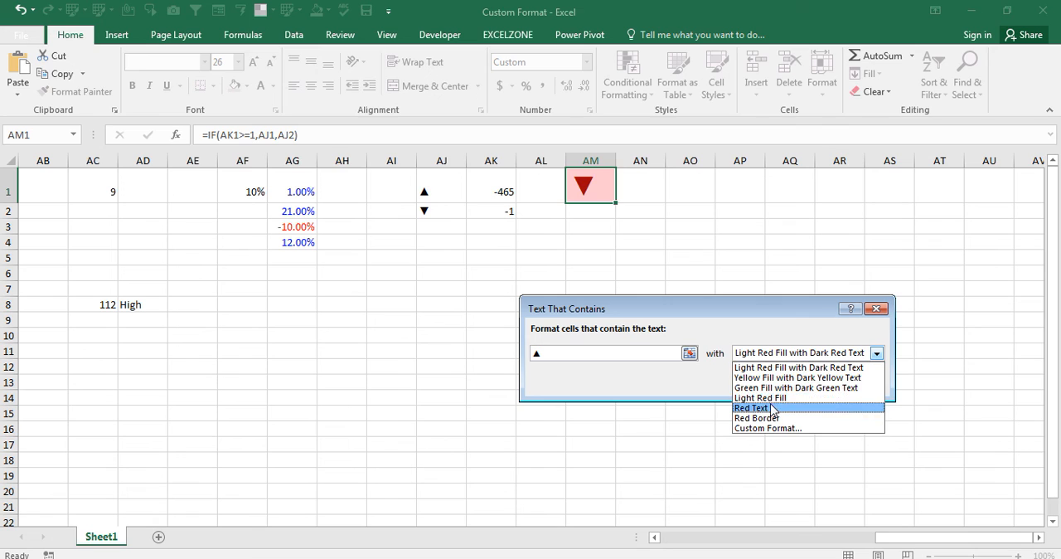
{"action": "left_click", "coordinate": [777, 390]}
{"action": "left_click", "coordinate": [781, 384]}
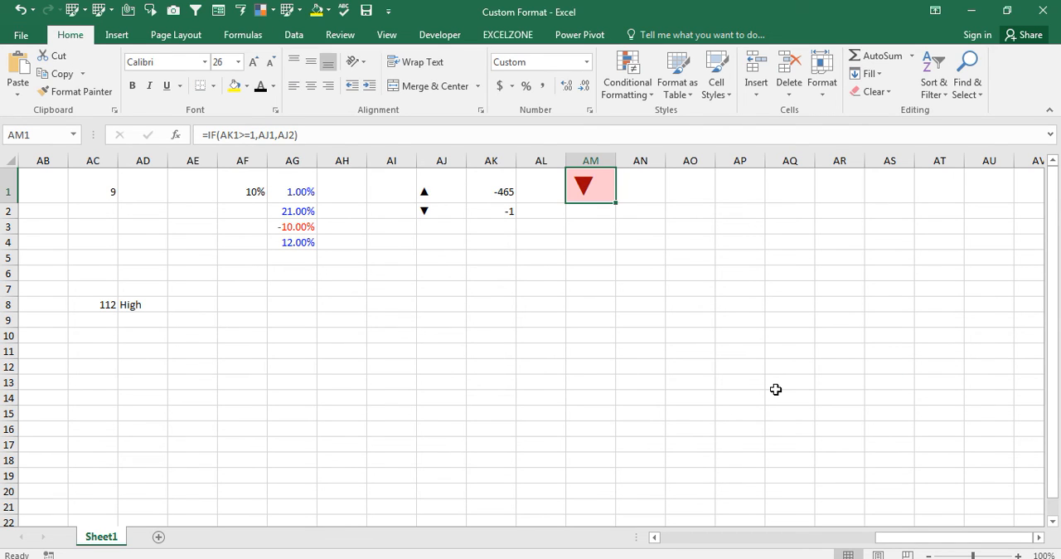
- Test the triangle formatting in AM1 by entering 12 and then 0 in cell AK1
{"action": "key", "text": "Left"}
{"action": "key", "text": "Left"}
{"action": "type", "text": "12"}
{"action": "key", "text": "Return"}
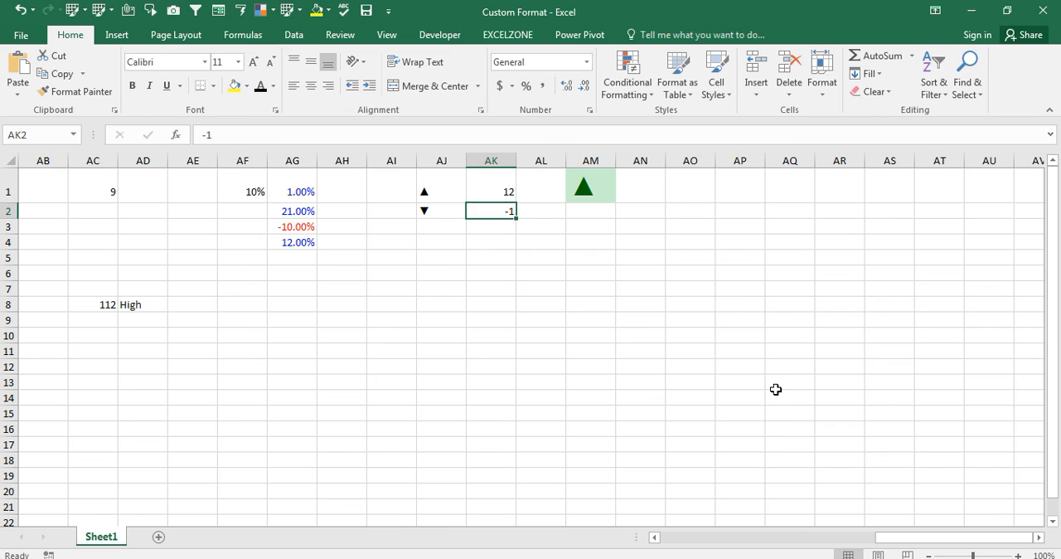
{"action": "key", "text": "Up"}
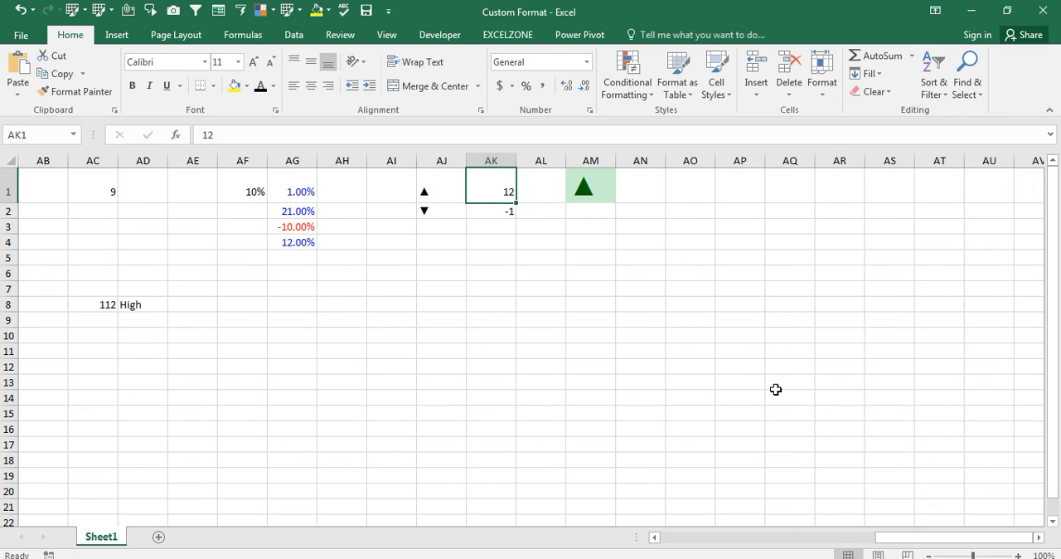
{"action": "type", "text": "0"}
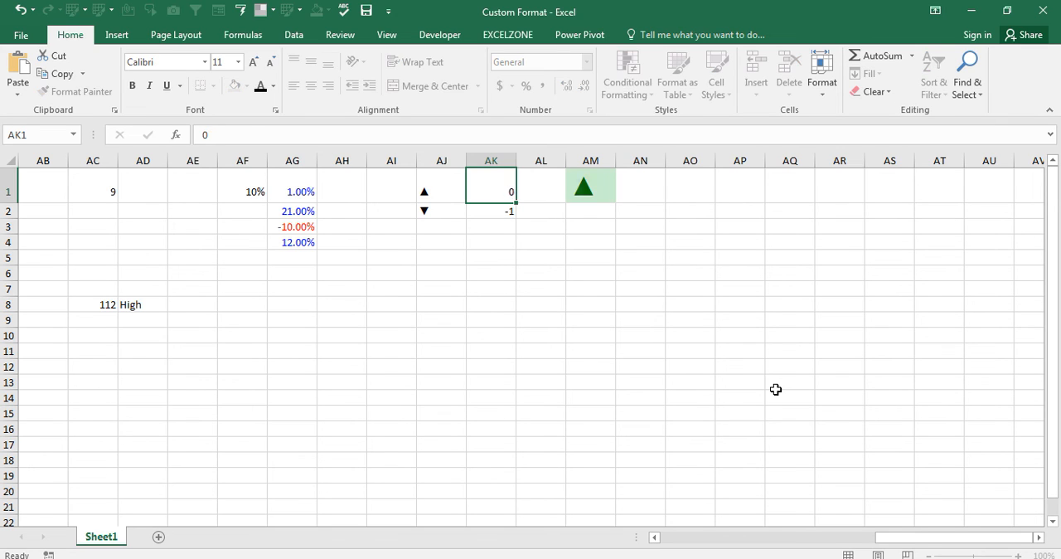
{"action": "key", "text": "Return"}
- Set cell AK1 to 212 and select the triangle formula cell AM1
{"action": "key", "text": "Up"}
{"action": "type", "text": "212"}
{"action": "key", "text": "Return"}
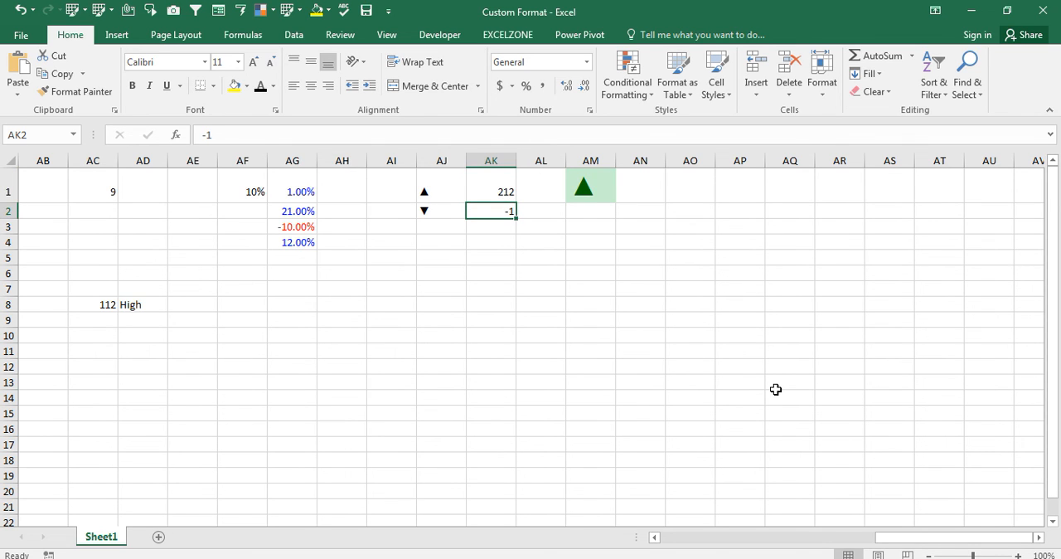
{"action": "key", "text": "Up"}
{"action": "key", "text": "Right"}
{"action": "key", "text": "Right"}
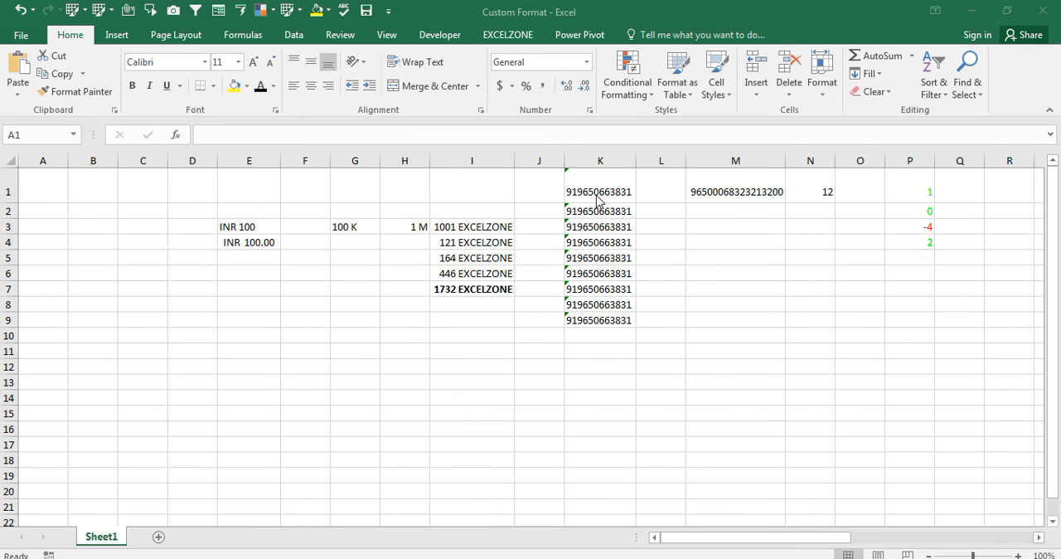
- Review the custom format examples across Sheet1, from cell A1 through to the triangle indicator in column AM
{"action": "key", "text": "ctrl+Home"}
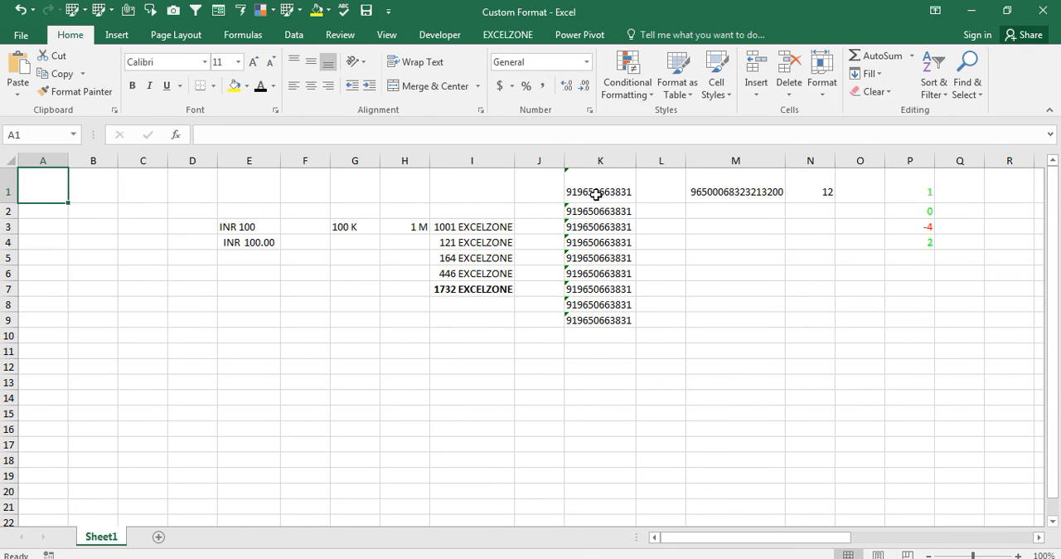
{"action": "key", "text": "Right"}
{"action": "key", "text": "Right"}
{"action": "key", "text": "Right"}
{"action": "key", "text": "Right"}
{"action": "key", "text": "Right"}
{"action": "key", "text": "Right"}
{"action": "key", "text": "Right"}
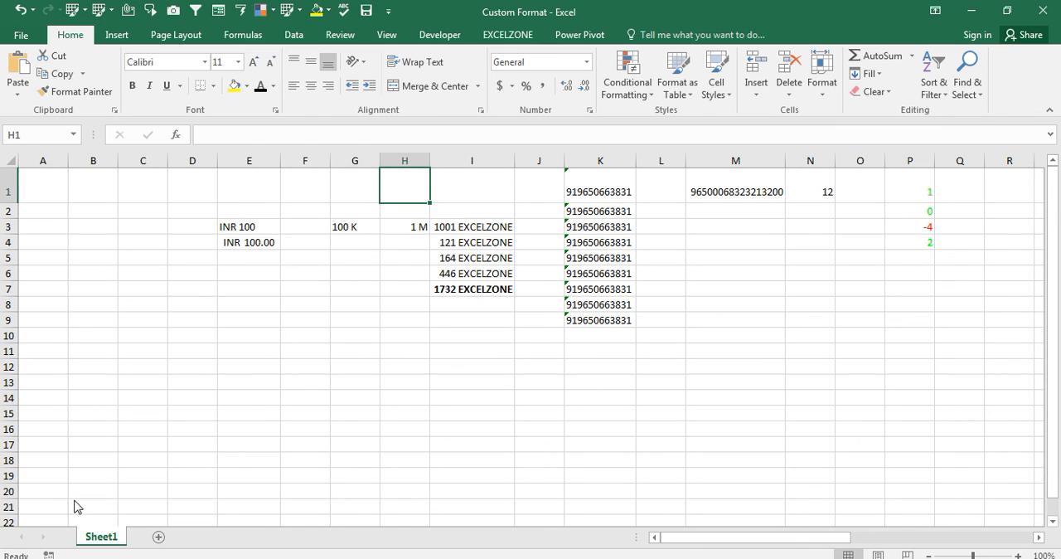
{"action": "left_click", "coordinate": [384, 392]}
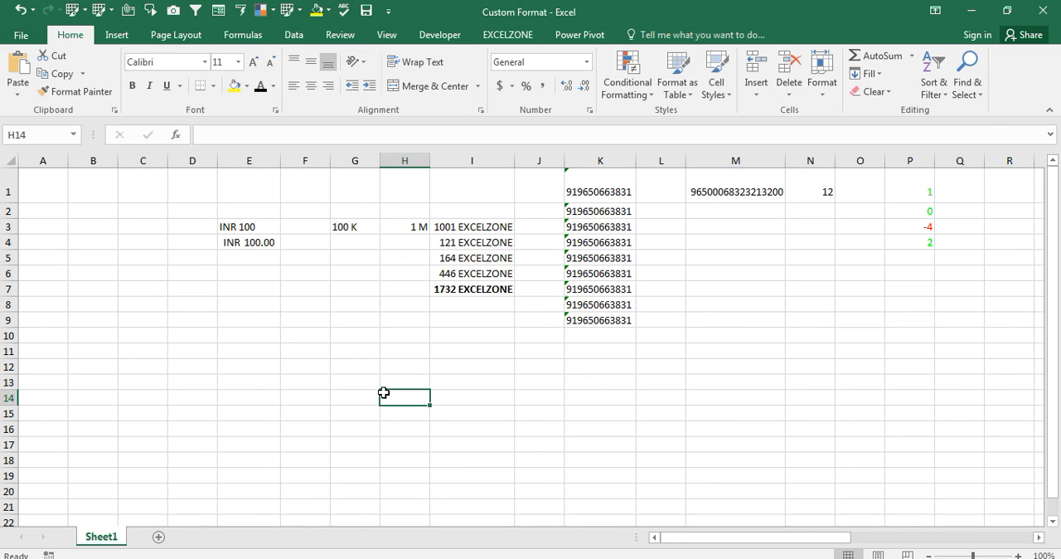
{"action": "key", "text": "Right"}
{"action": "key", "text": "Right"}
{"action": "key", "text": "Right"}
{"action": "key", "text": "Right"}
{"action": "key", "text": "Right"}
{"action": "key", "text": "Right"}
{"action": "key", "text": "Right"}
{"action": "key", "text": "Right"}
{"action": "key", "text": "Right"}
{"action": "key", "text": "Right"}
{"action": "key", "text": "Right"}
{"action": "key", "text": "Right"}
{"action": "key", "text": "Right"}
{"action": "key", "text": "Right"}
{"action": "key", "text": "Right"}
{"action": "key", "text": "Right"}
{"action": "key", "text": "Right"}
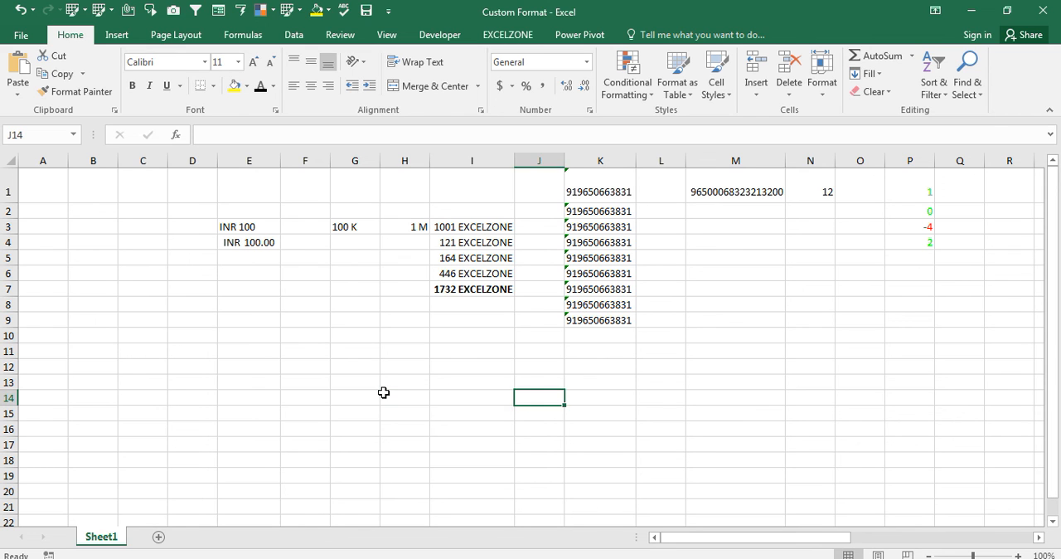
{"action": "key", "text": "Right"}
{"action": "key", "text": "Right"}
{"action": "key", "text": "Right"}
{"action": "key", "text": "Right"}
{"action": "key", "text": "Right"}
{"action": "key", "text": "Right"}
{"action": "key", "text": "Right"}
{"action": "key", "text": "Right"}
{"action": "key", "text": "Right"}
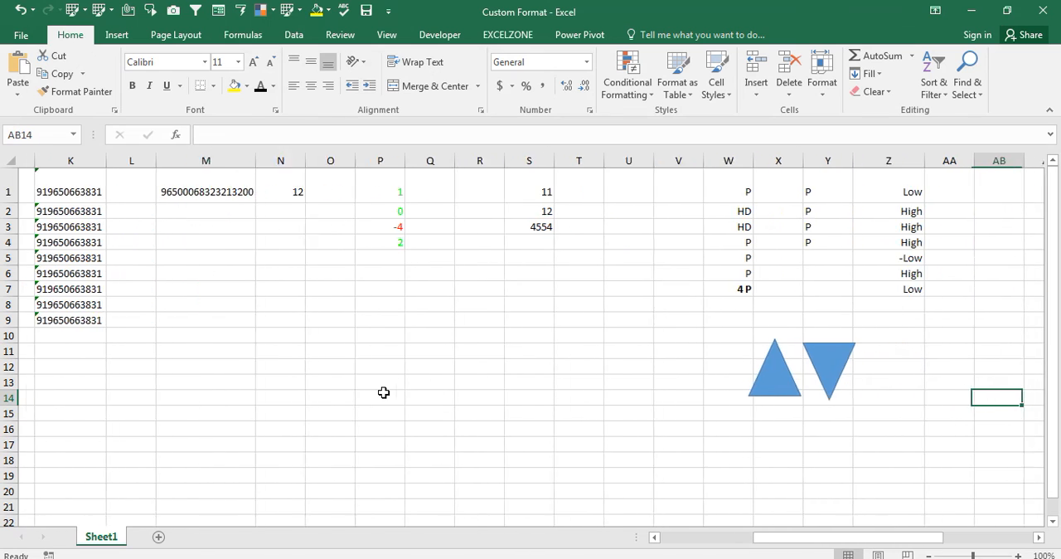
{"action": "key", "text": "Right"}
{"action": "key", "text": "Right"}
{"action": "key", "text": "Right"}
{"action": "key", "text": "Right"}
{"action": "key", "text": "Right"}
{"action": "key", "text": "Right"}
{"action": "key", "text": "Right"}
{"action": "key", "text": "Right"}
{"action": "key", "text": "Right"}
{"action": "key", "text": "Right"}
{"action": "key", "text": "Right"}
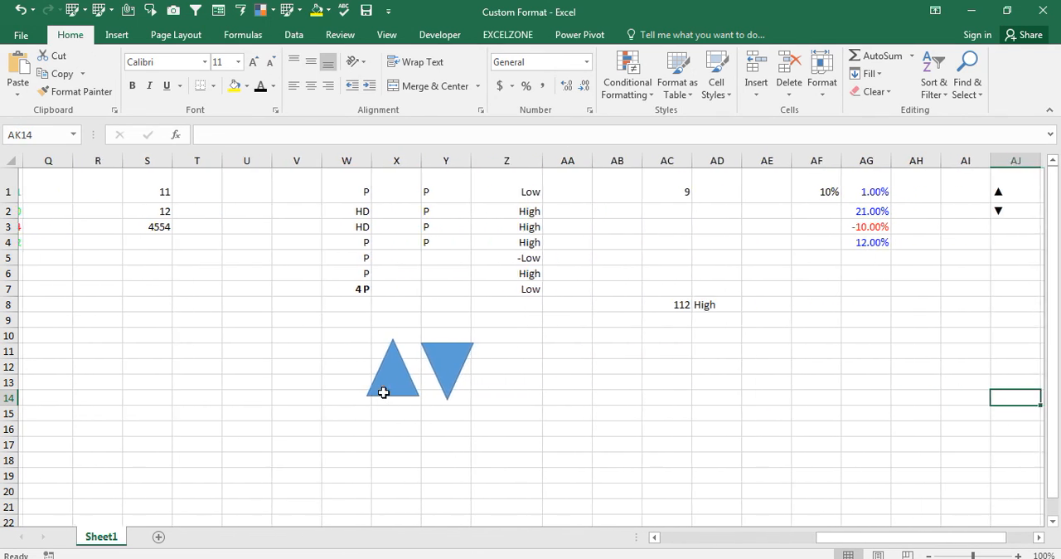
{"action": "key", "text": "Right"}
{"action": "key", "text": "Right"}
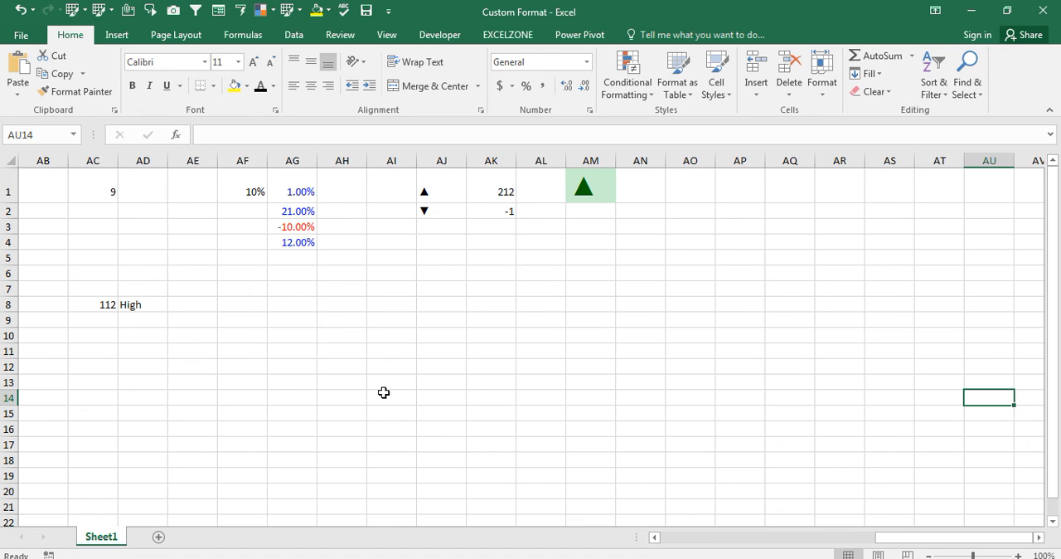
{"action": "key", "text": "Right"}
{"action": "key", "text": "Right"}
{"action": "key", "text": "Right"}
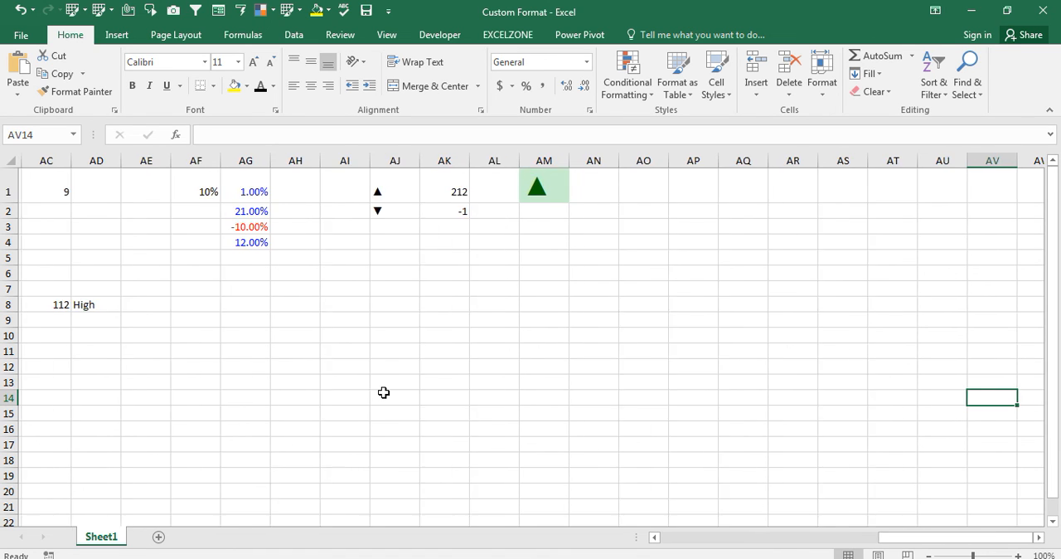
{"action": "key", "text": "Left"}
{"action": "key", "text": "Left"}
{"action": "key", "text": "Up"}
{"action": "key", "text": "Up"}
{"action": "key", "text": "Up"}
{"action": "key", "text": "Up"}
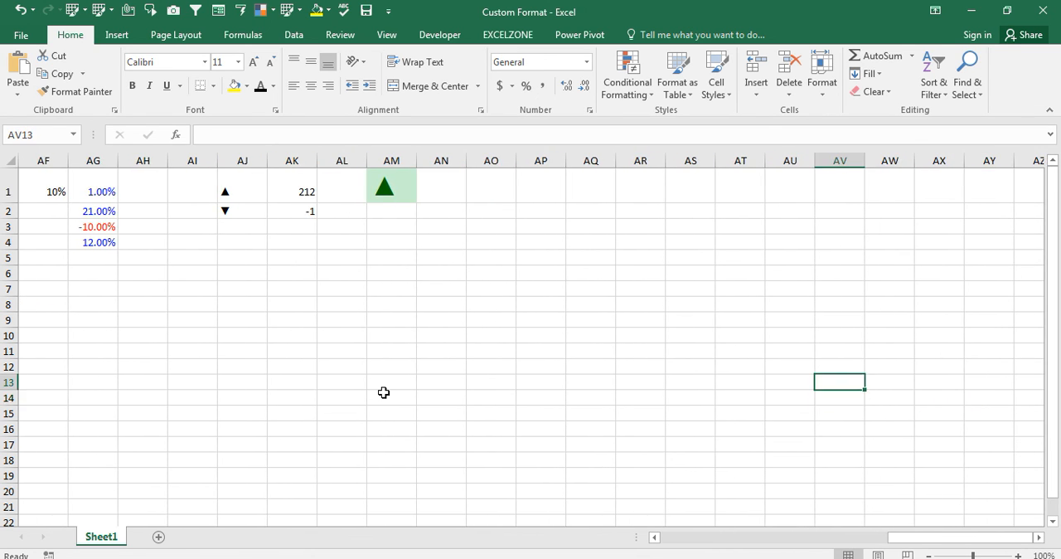
{"action": "key", "text": "ctrl+Up"}
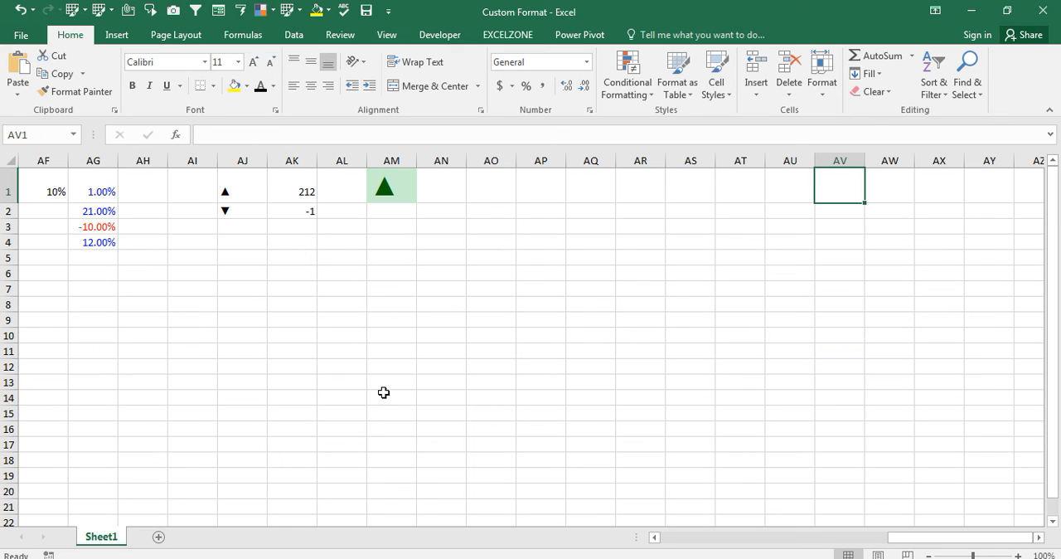